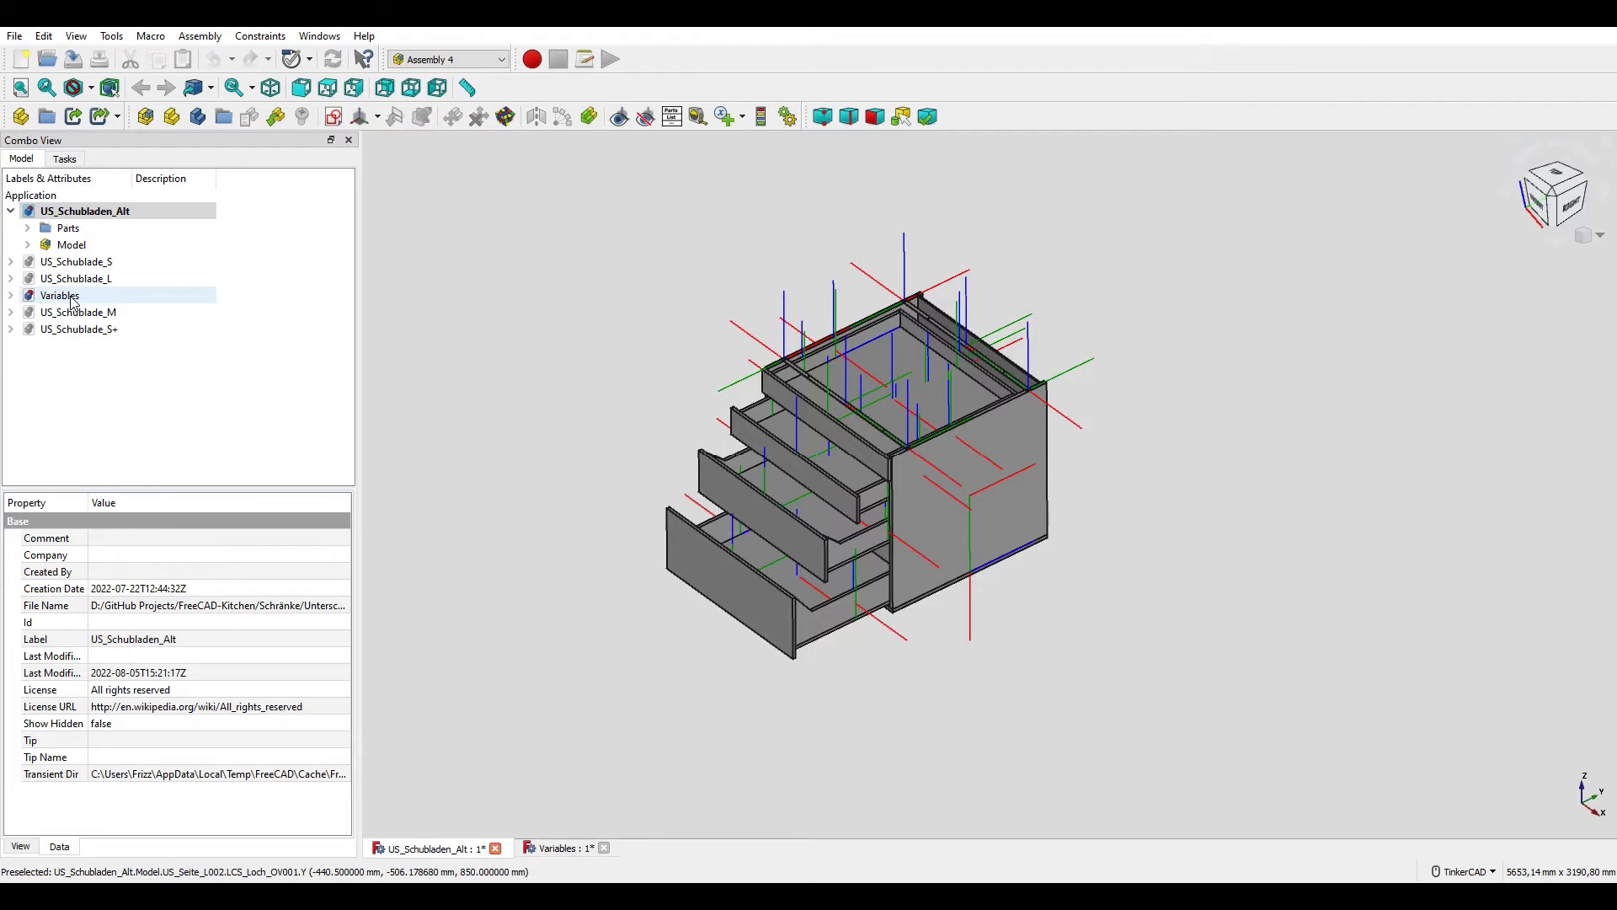
- Set the US_width variable in the Variables document to 2000
click(91, 280)
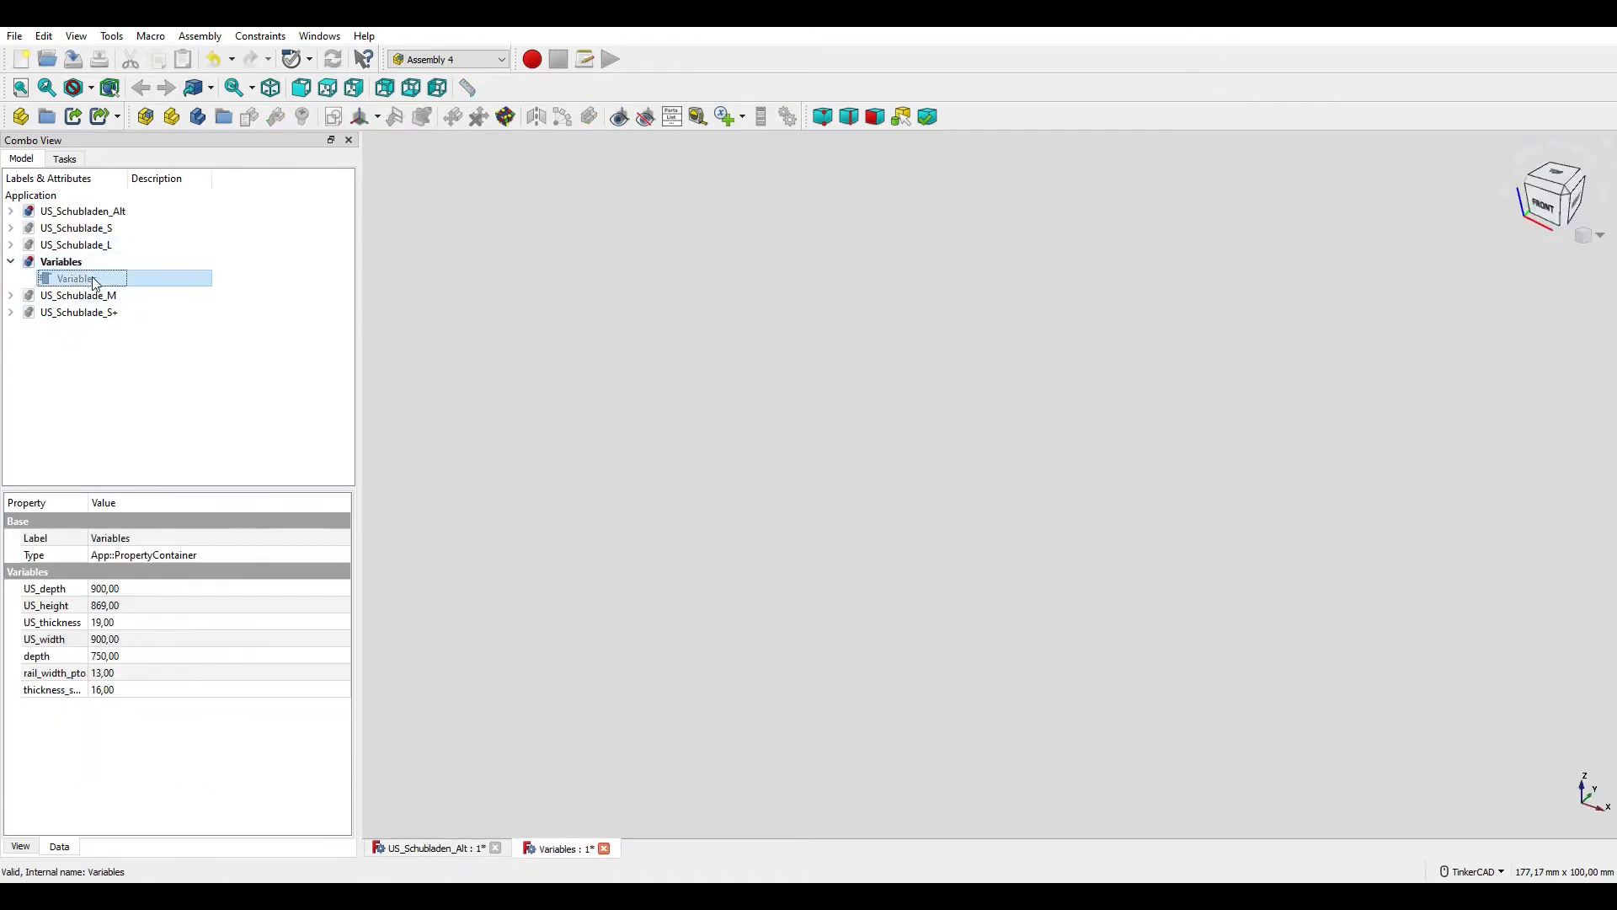
click(117, 642)
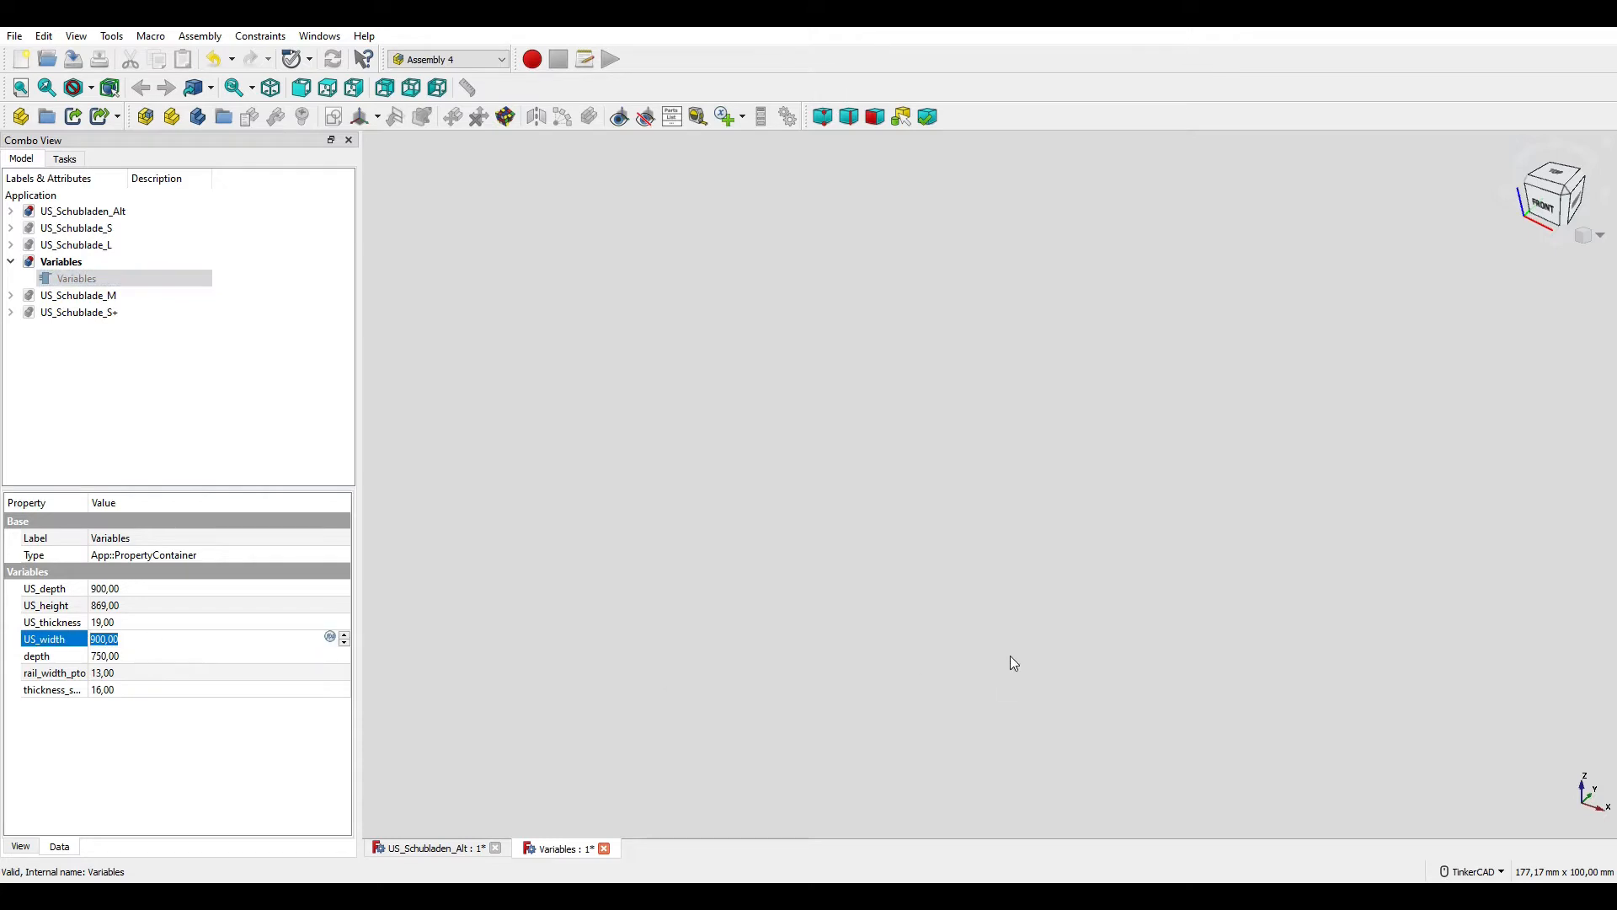
text(2.0)
text(00)
key(Return)
- Recompute the US_Schubladen_Alt assembly and generate its bill of materials
click(93, 211)
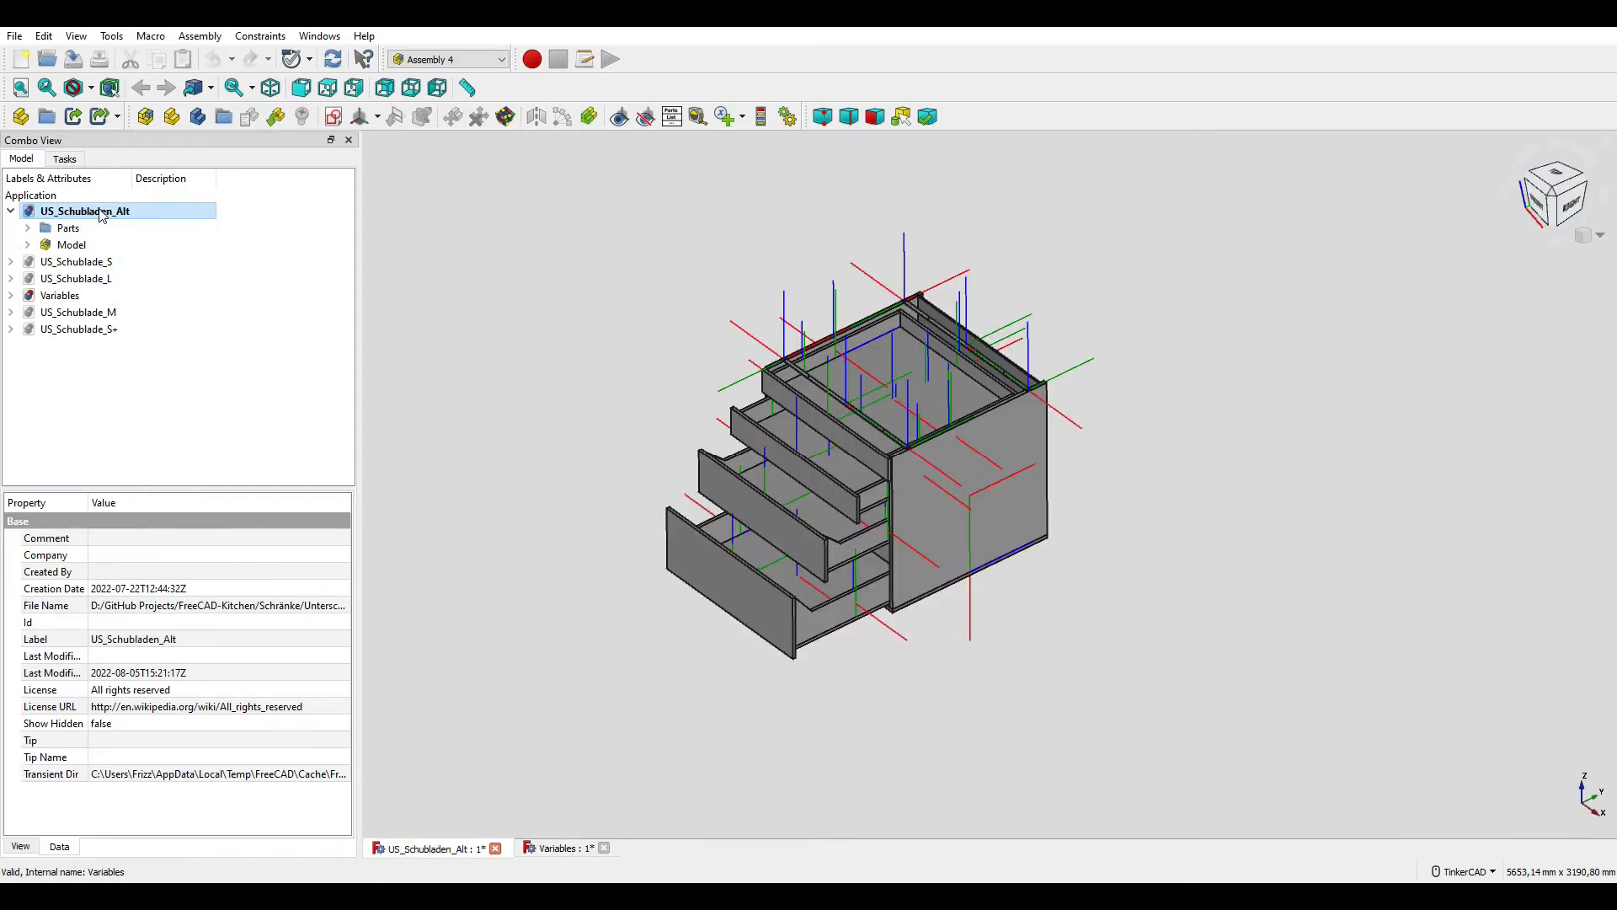
click(340, 58)
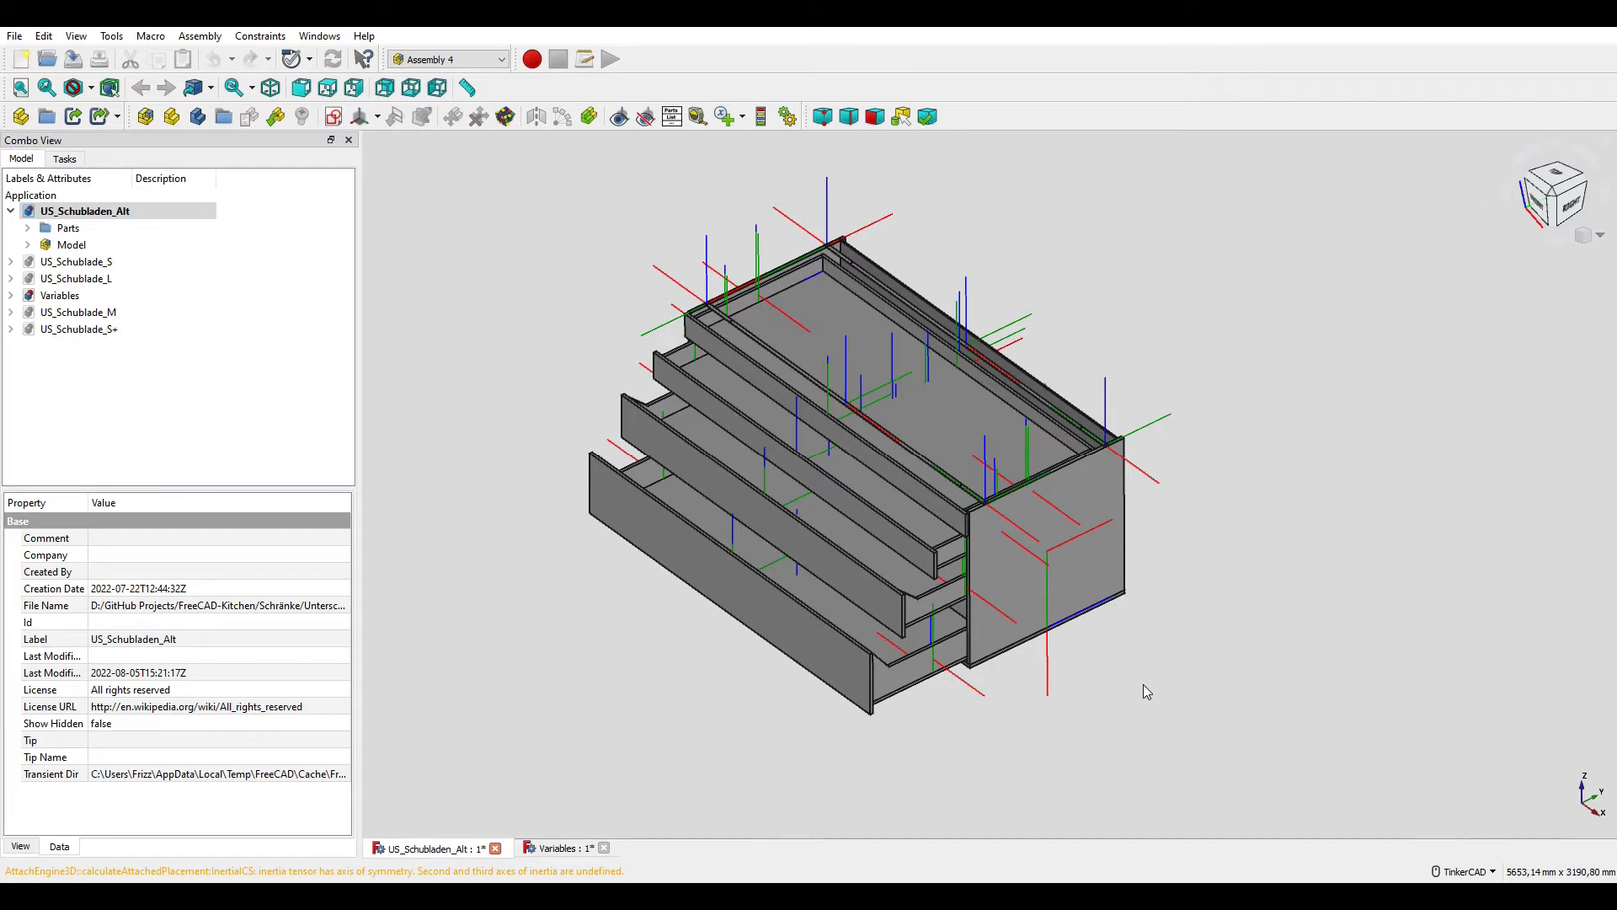
click(671, 118)
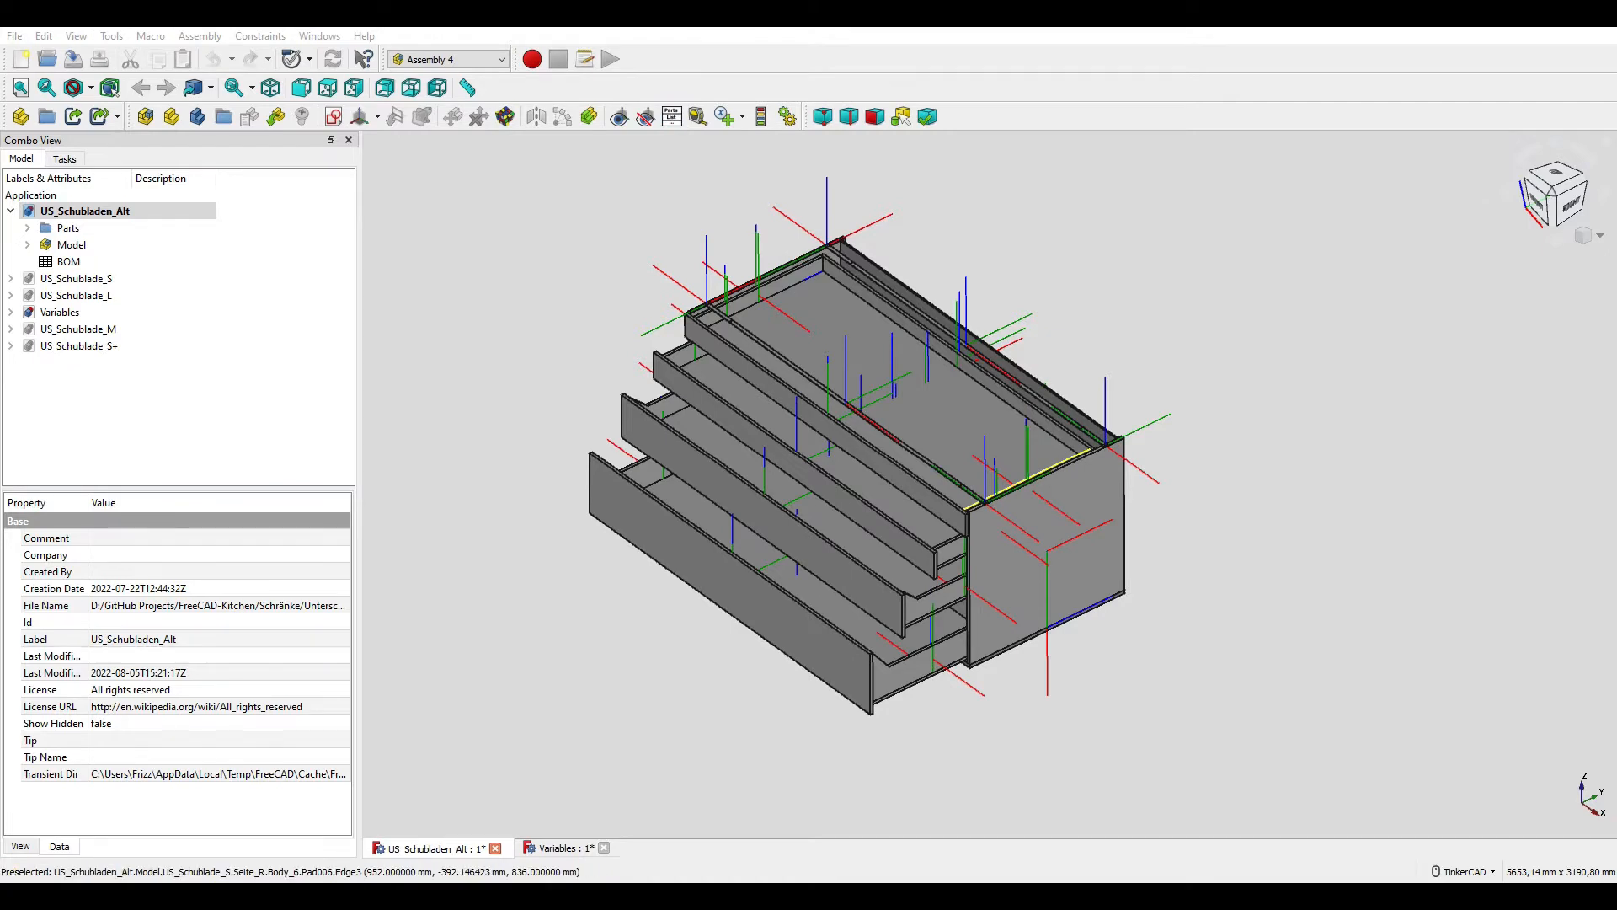
click(971, 554)
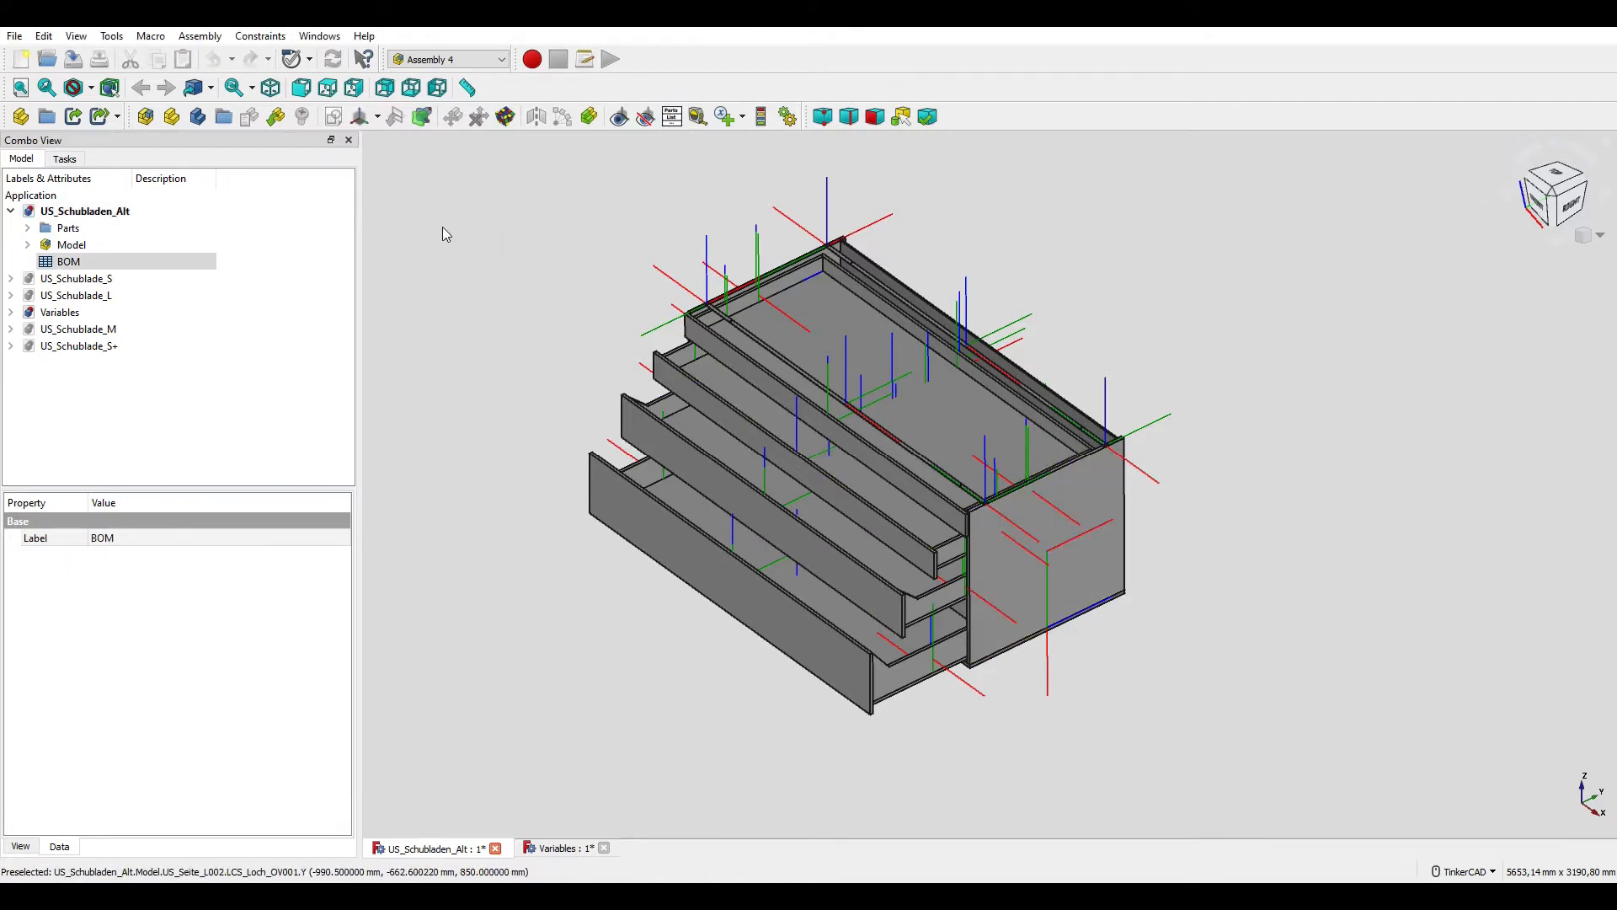
- Examine the Part Info properties of the US_Schublade_S subassembly inside the Model assembly
click(28, 245)
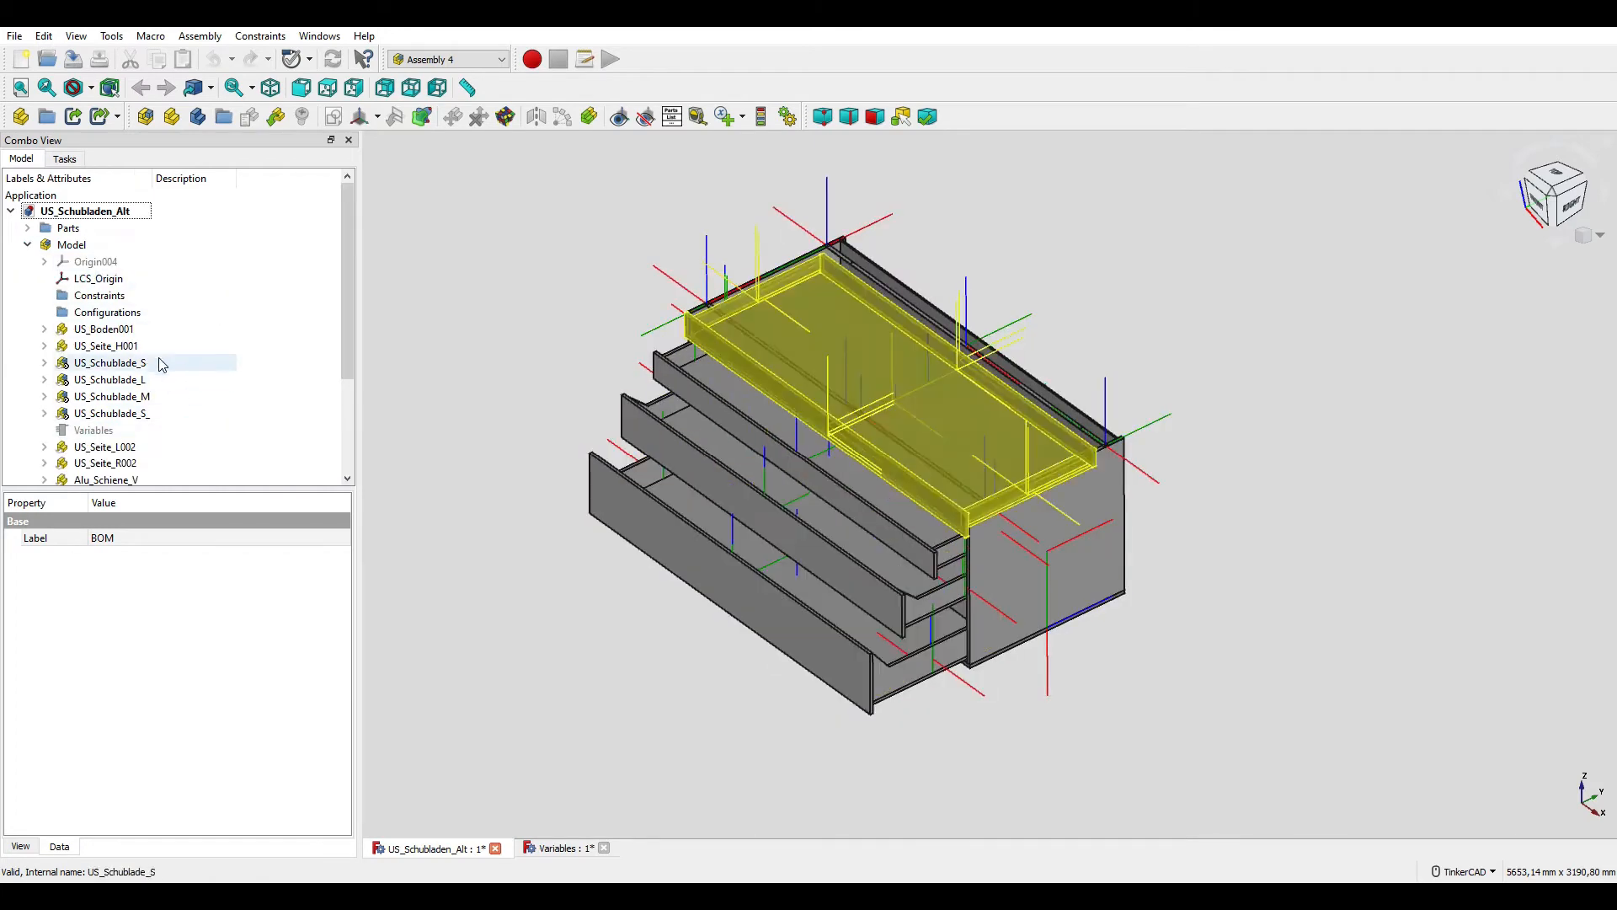
click(220, 329)
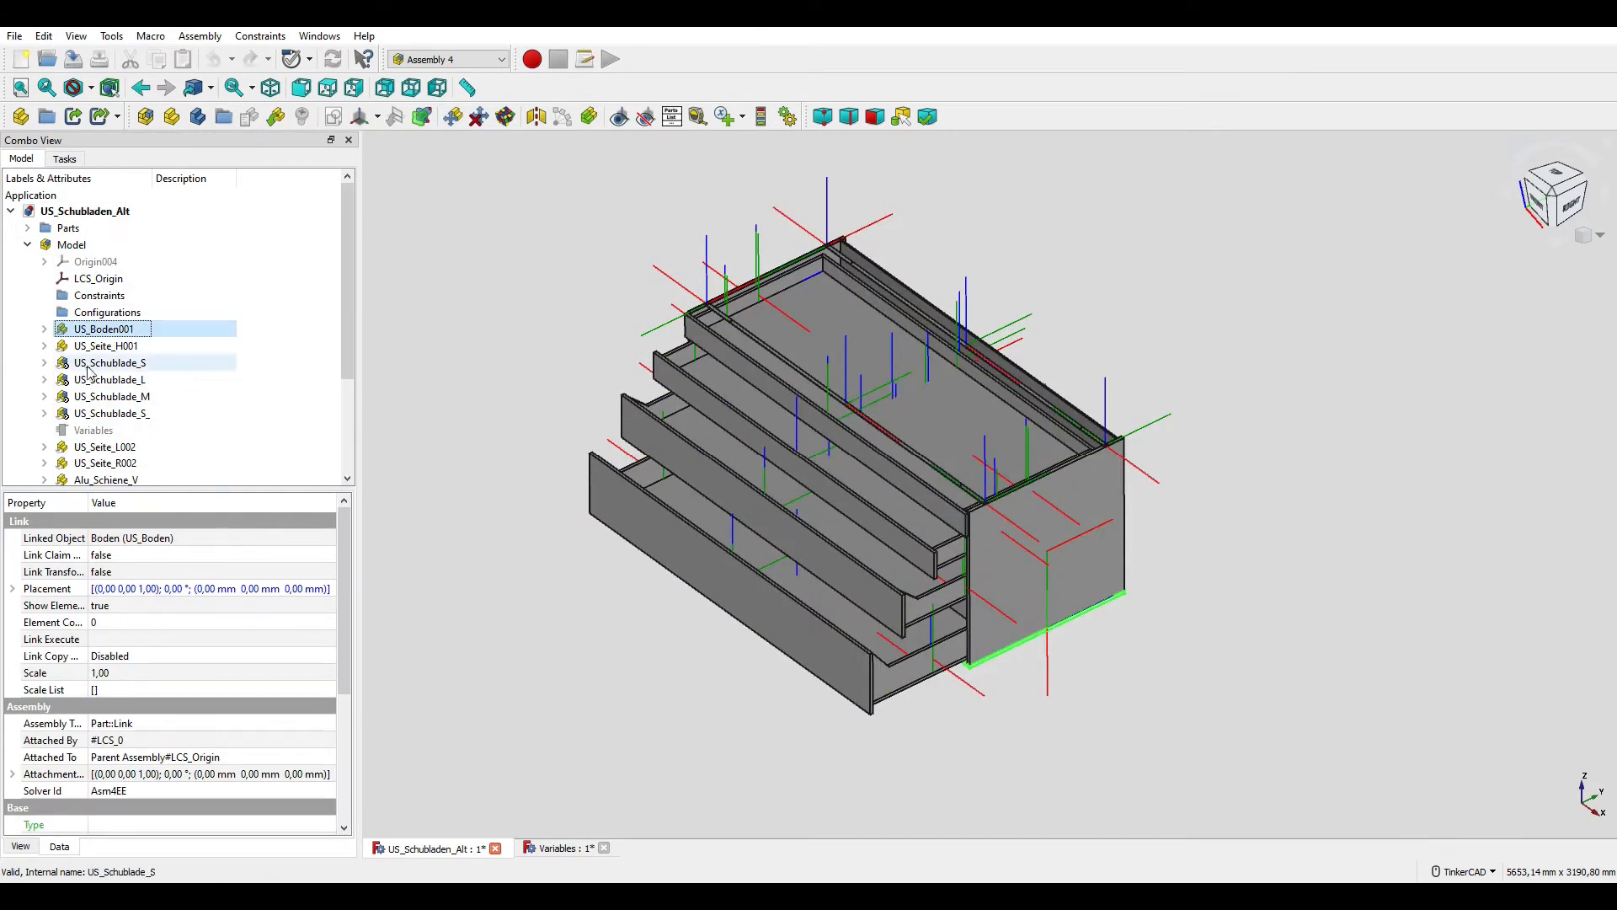
key(Down)
key(Down)
scroll(187, 553, down, 5)
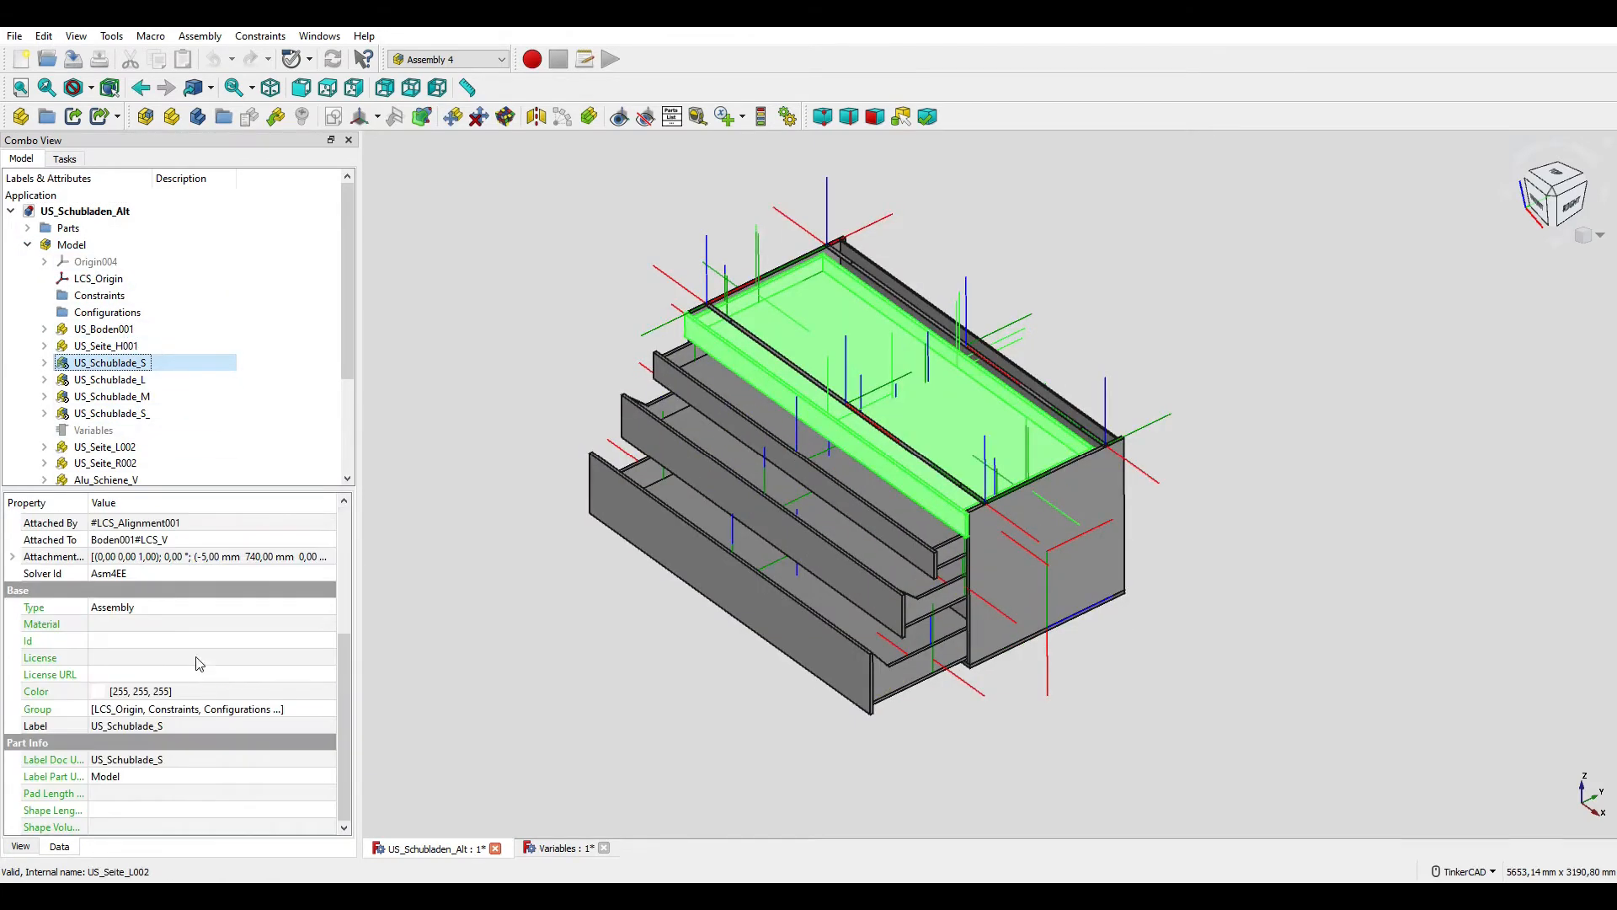
click(38, 759)
click(110, 779)
click(113, 815)
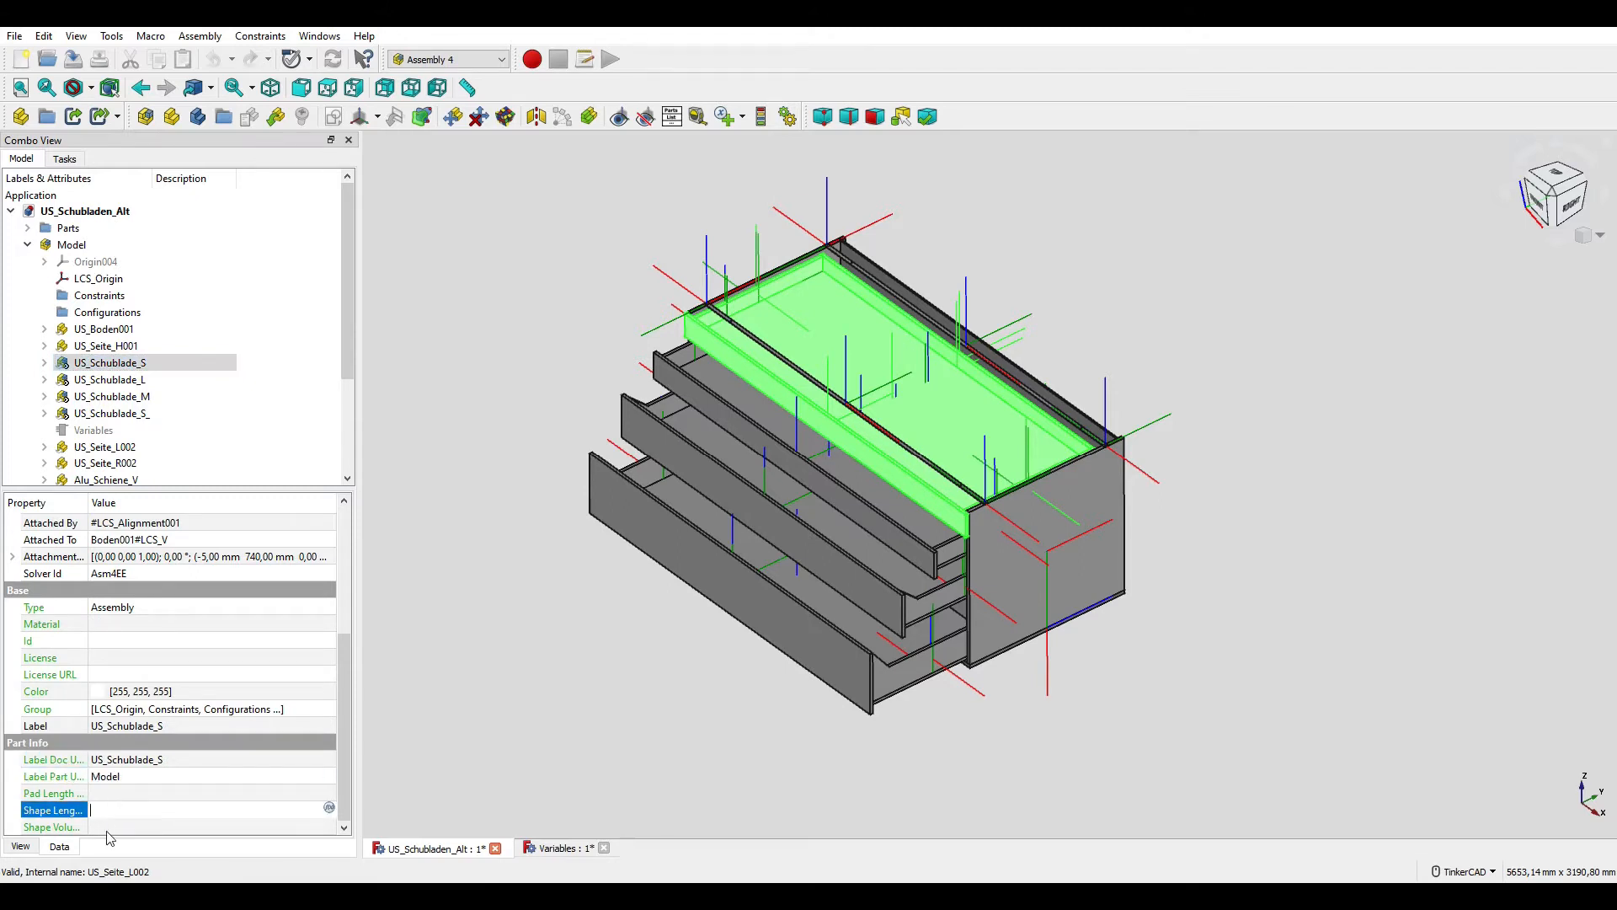
click(107, 829)
click(113, 794)
- Inspect the shape volume and other Part Info properties of US_Boden001, along with its contents
click(103, 328)
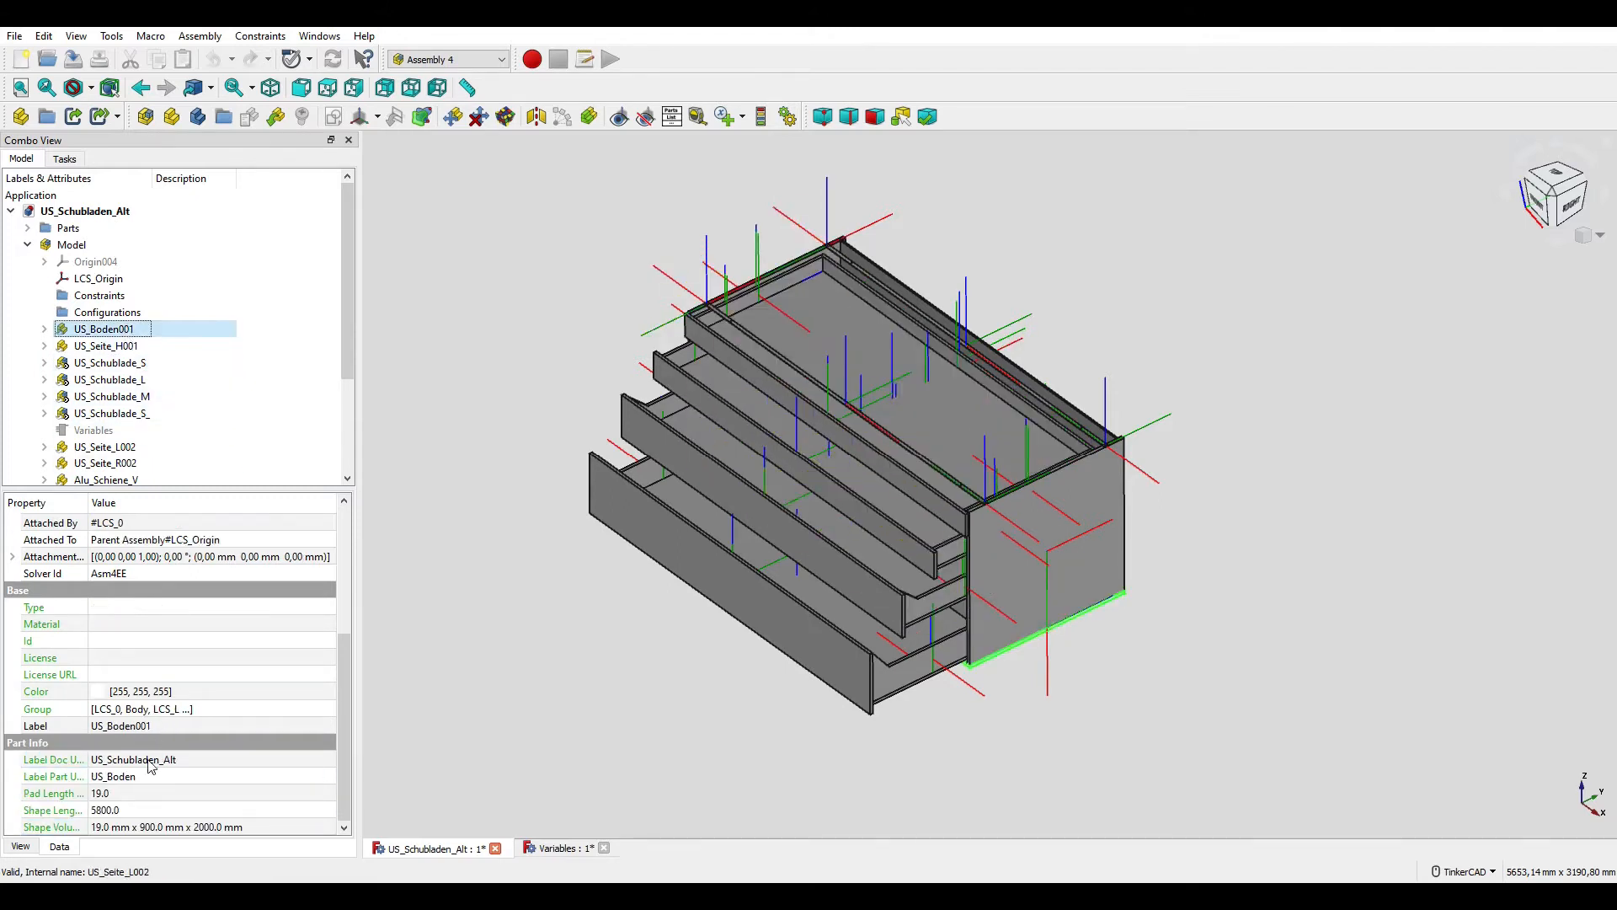
click(159, 827)
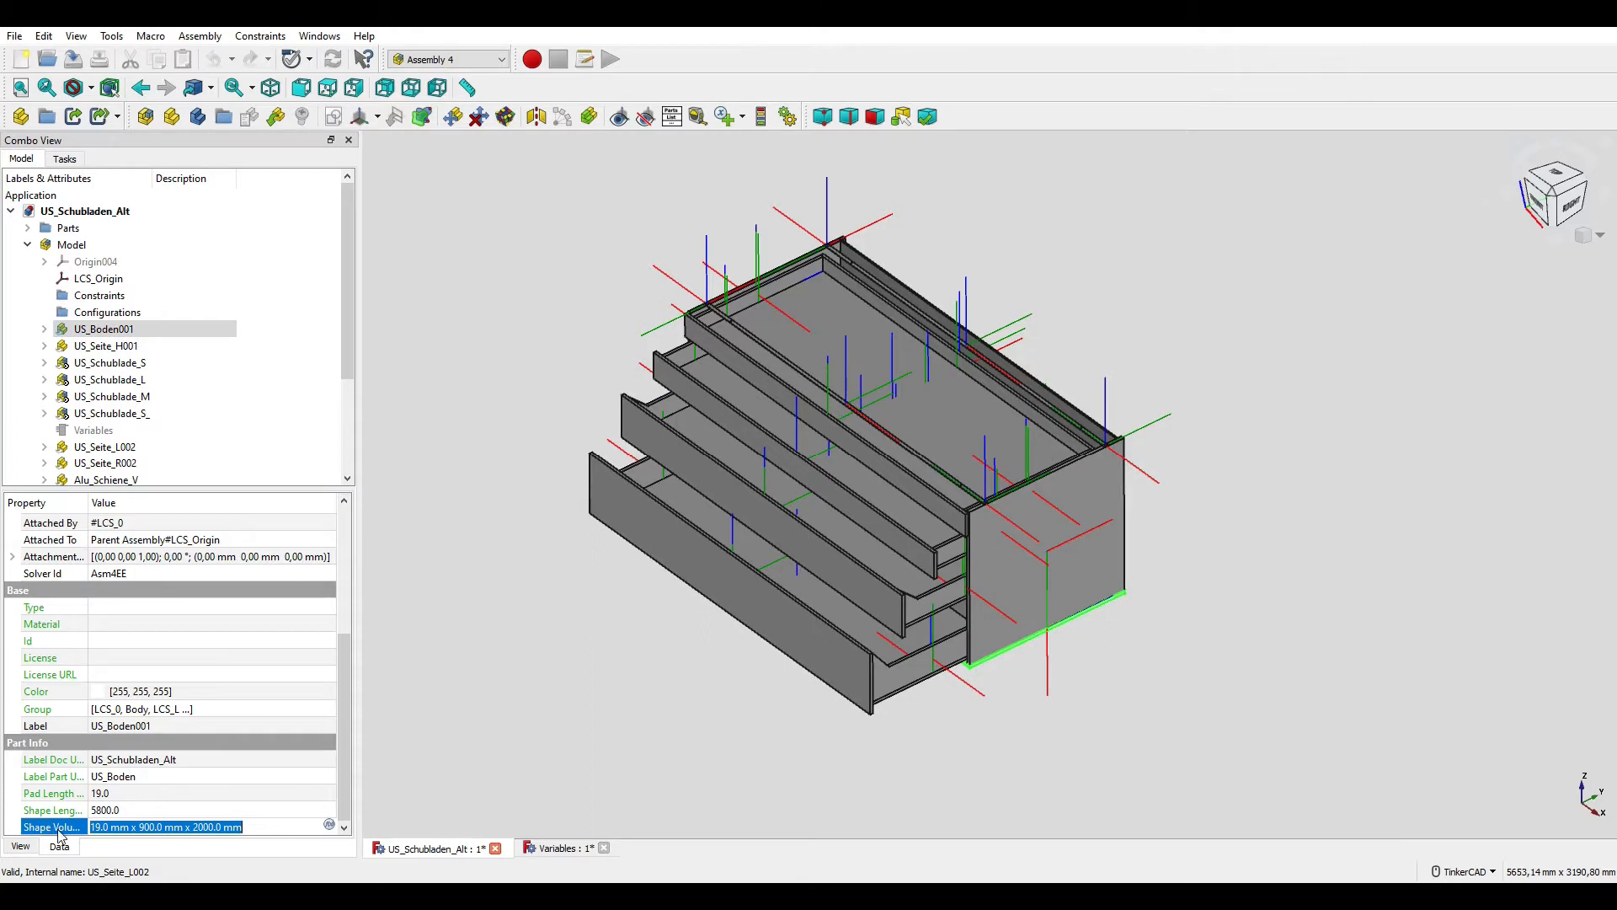
click(257, 826)
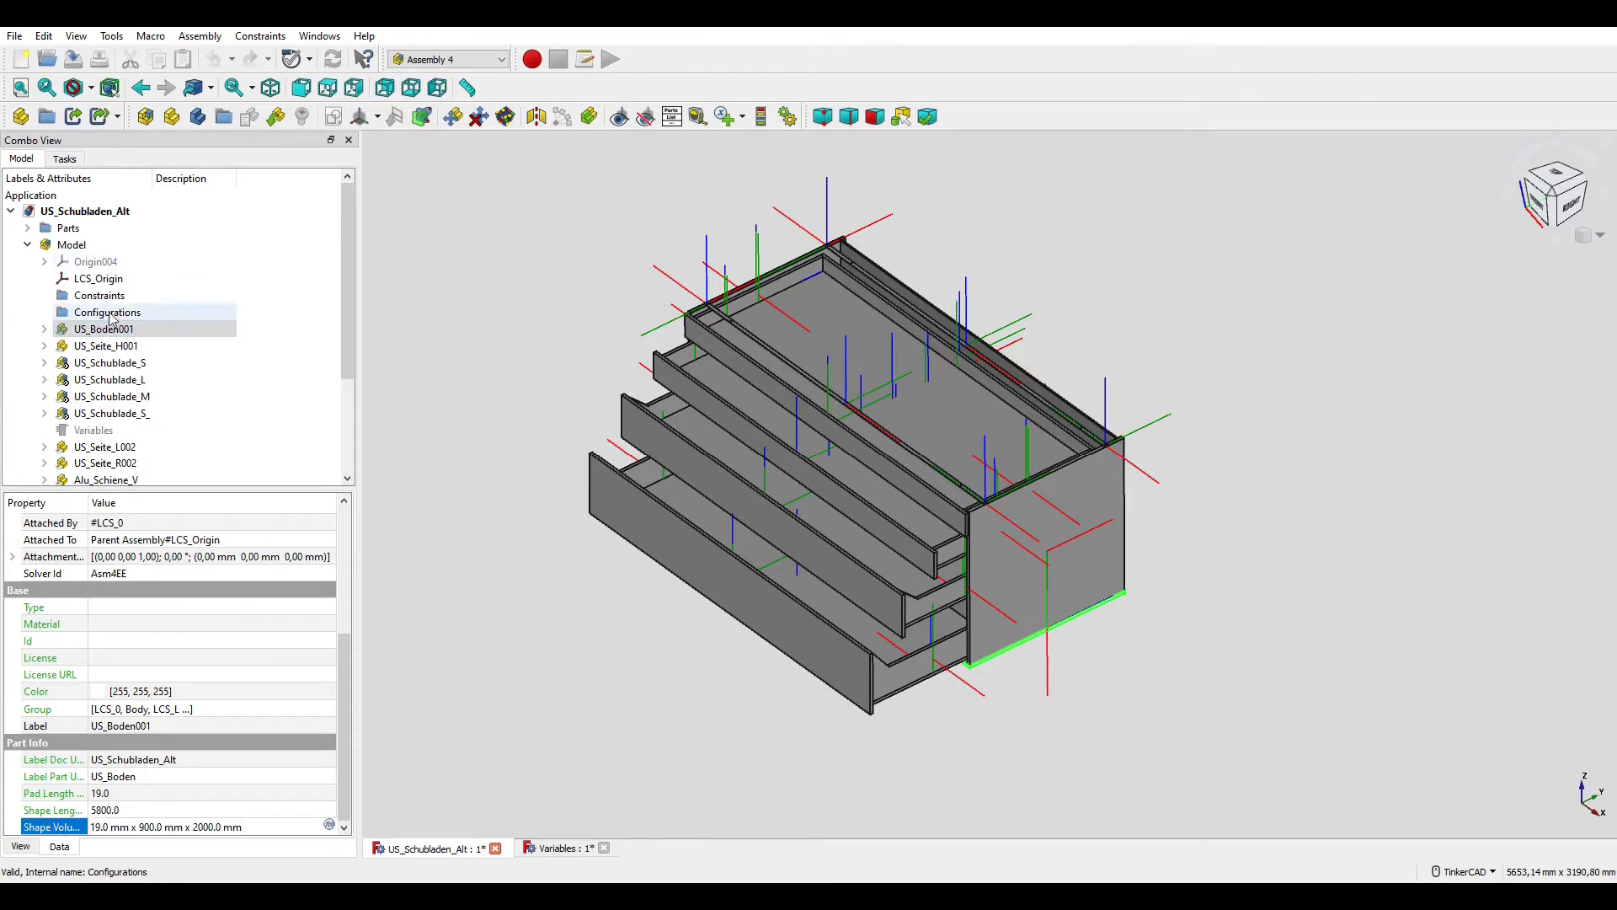
click(42, 329)
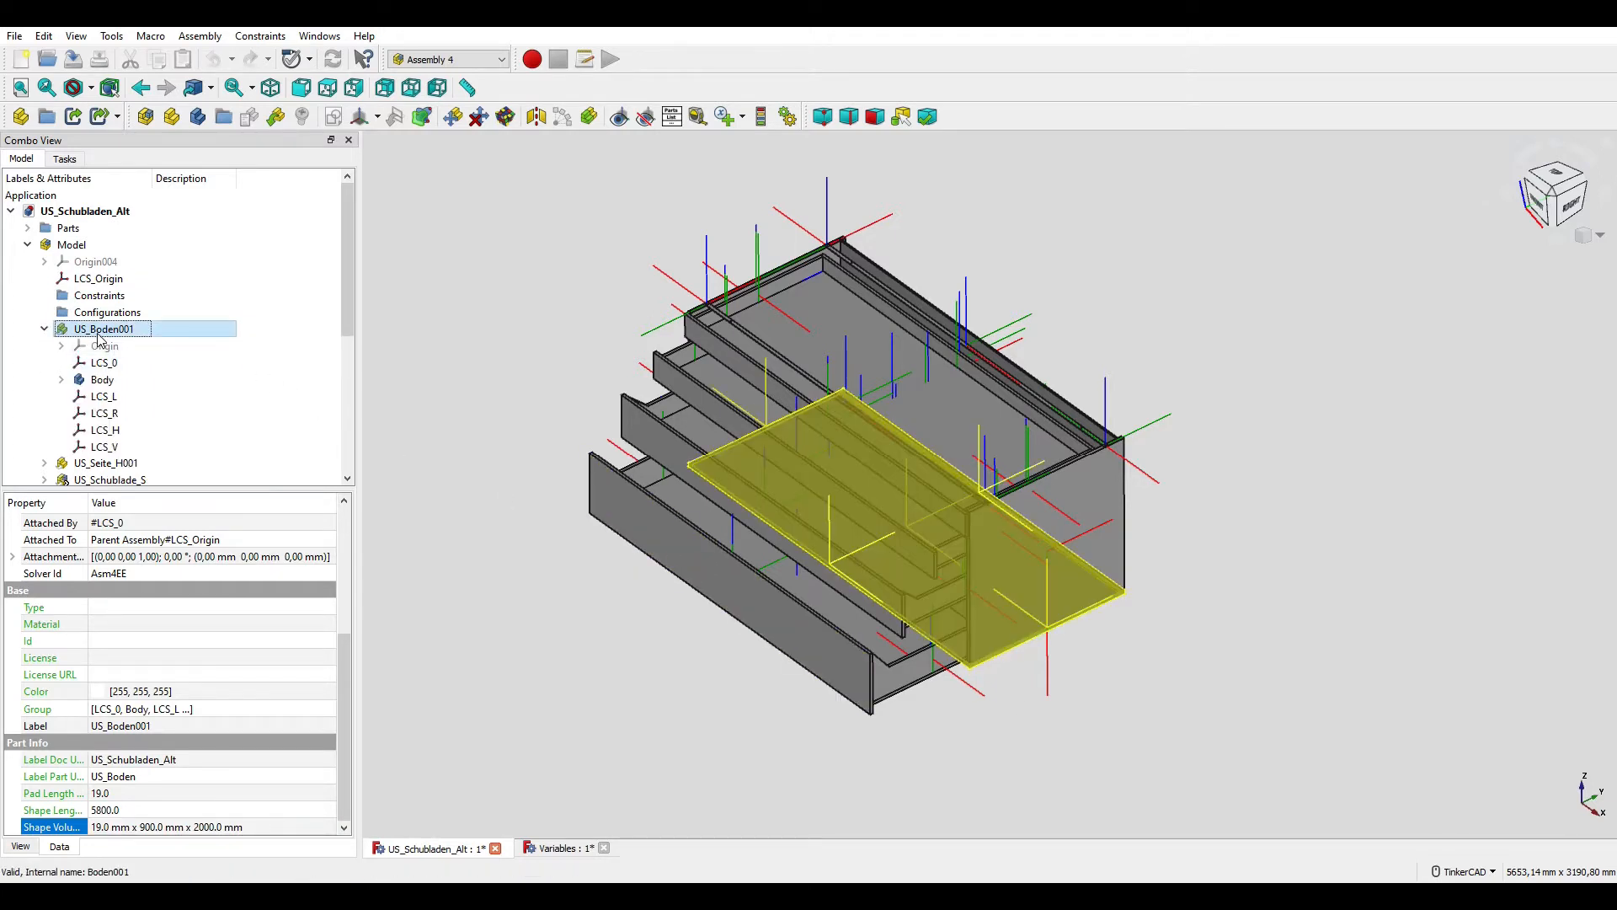
click(45, 329)
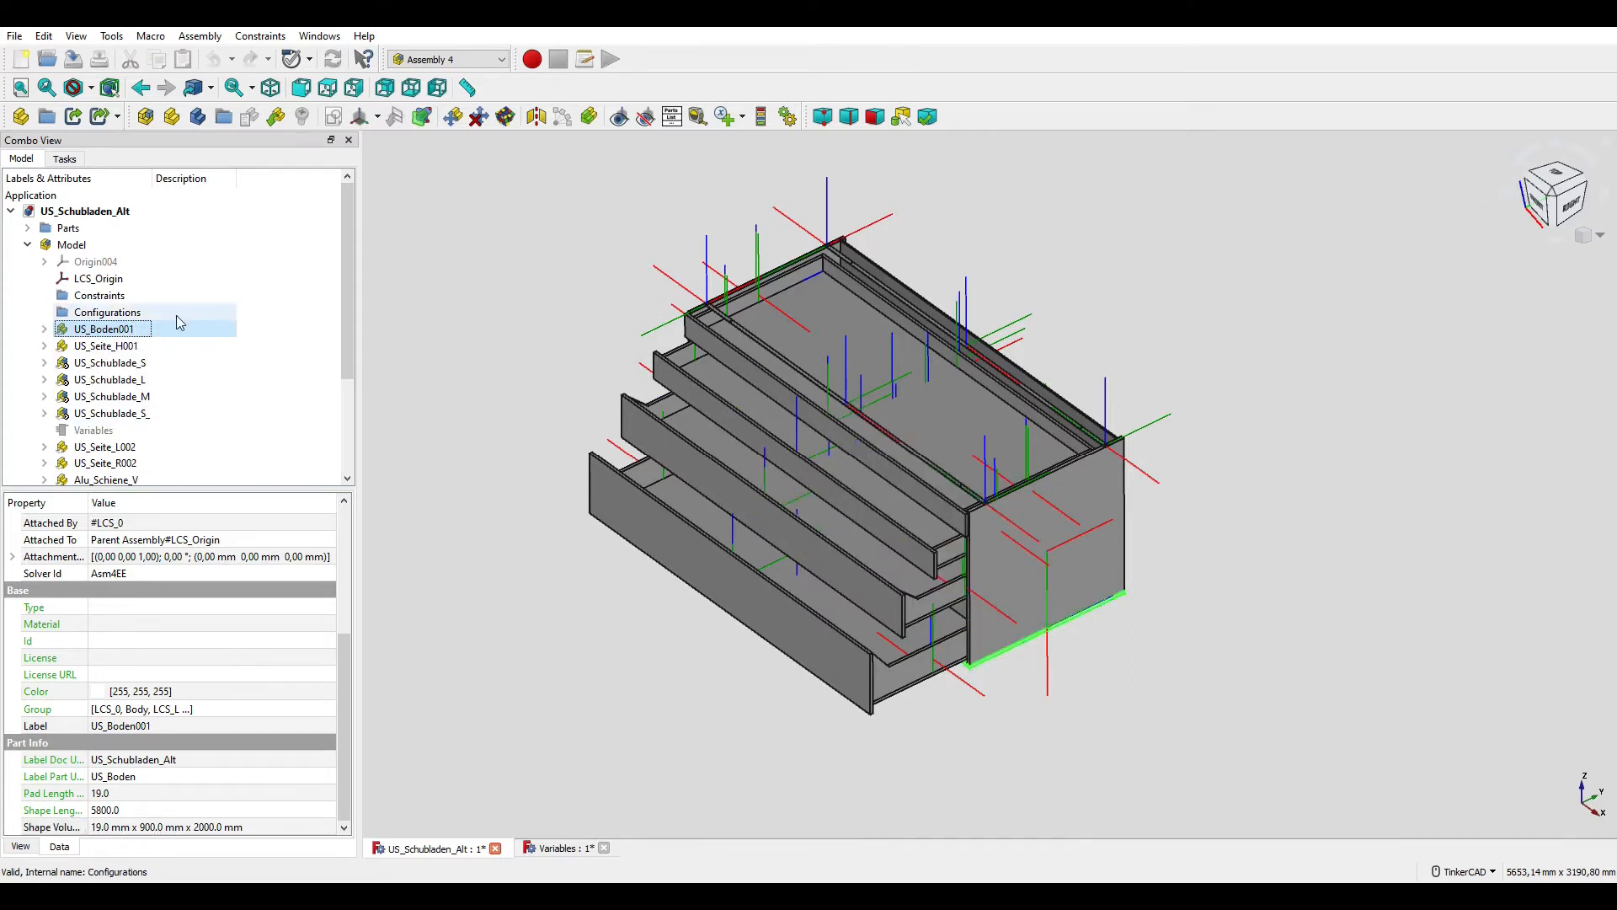
click(28, 245)
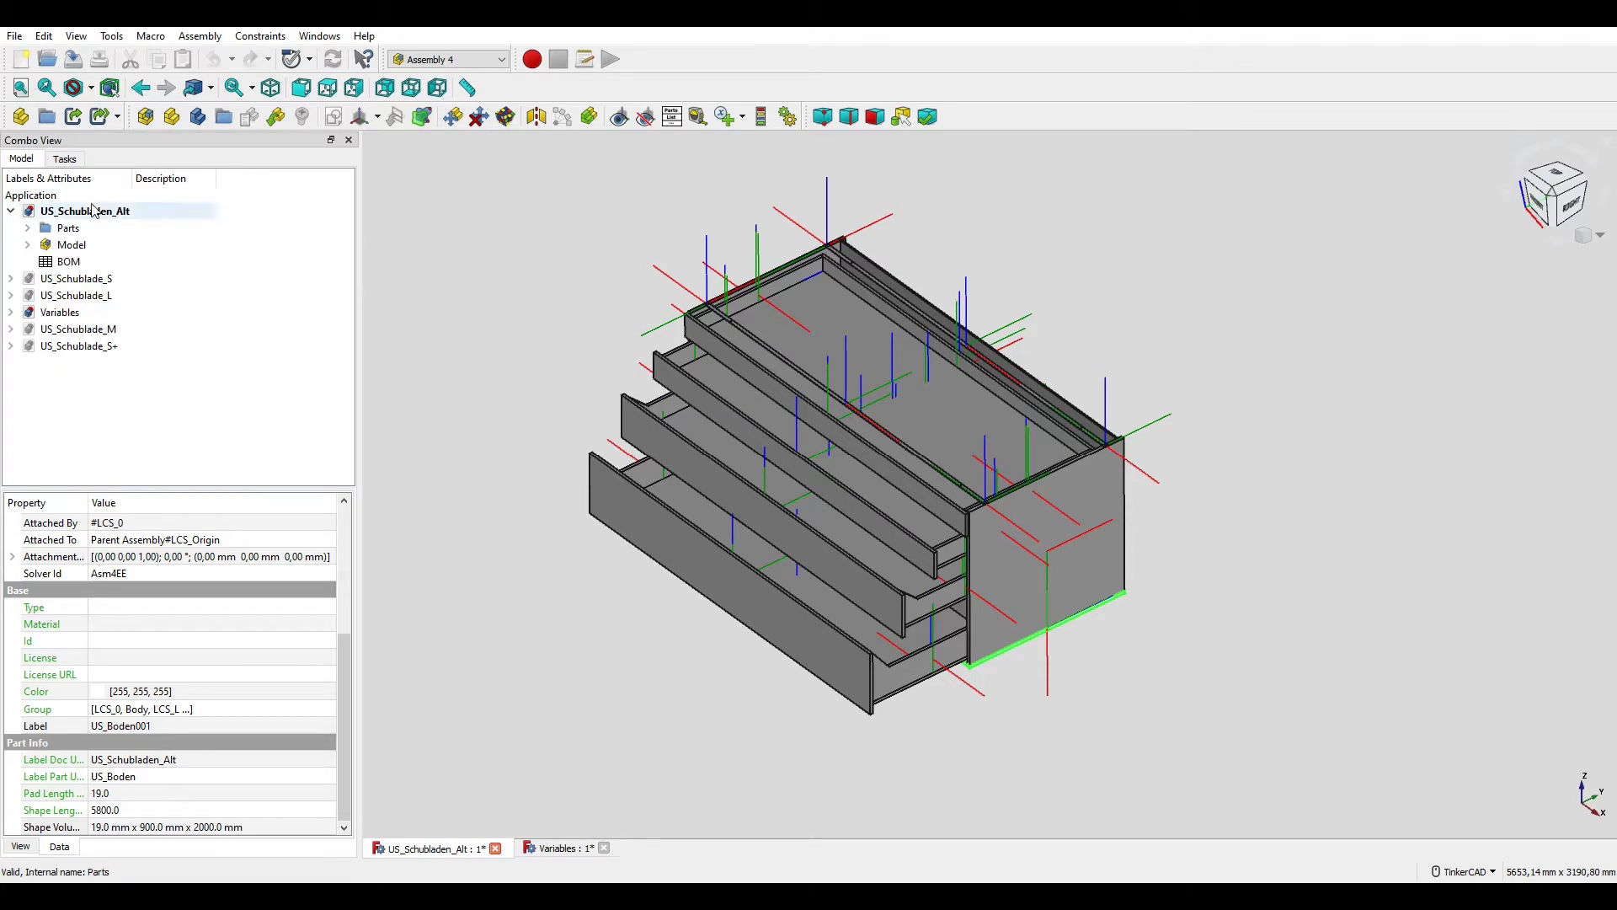
- Open the BOM spreadsheet, widen the ShapeVolumeUser column and check the dimensions listed for US_Boden
double_click(69, 262)
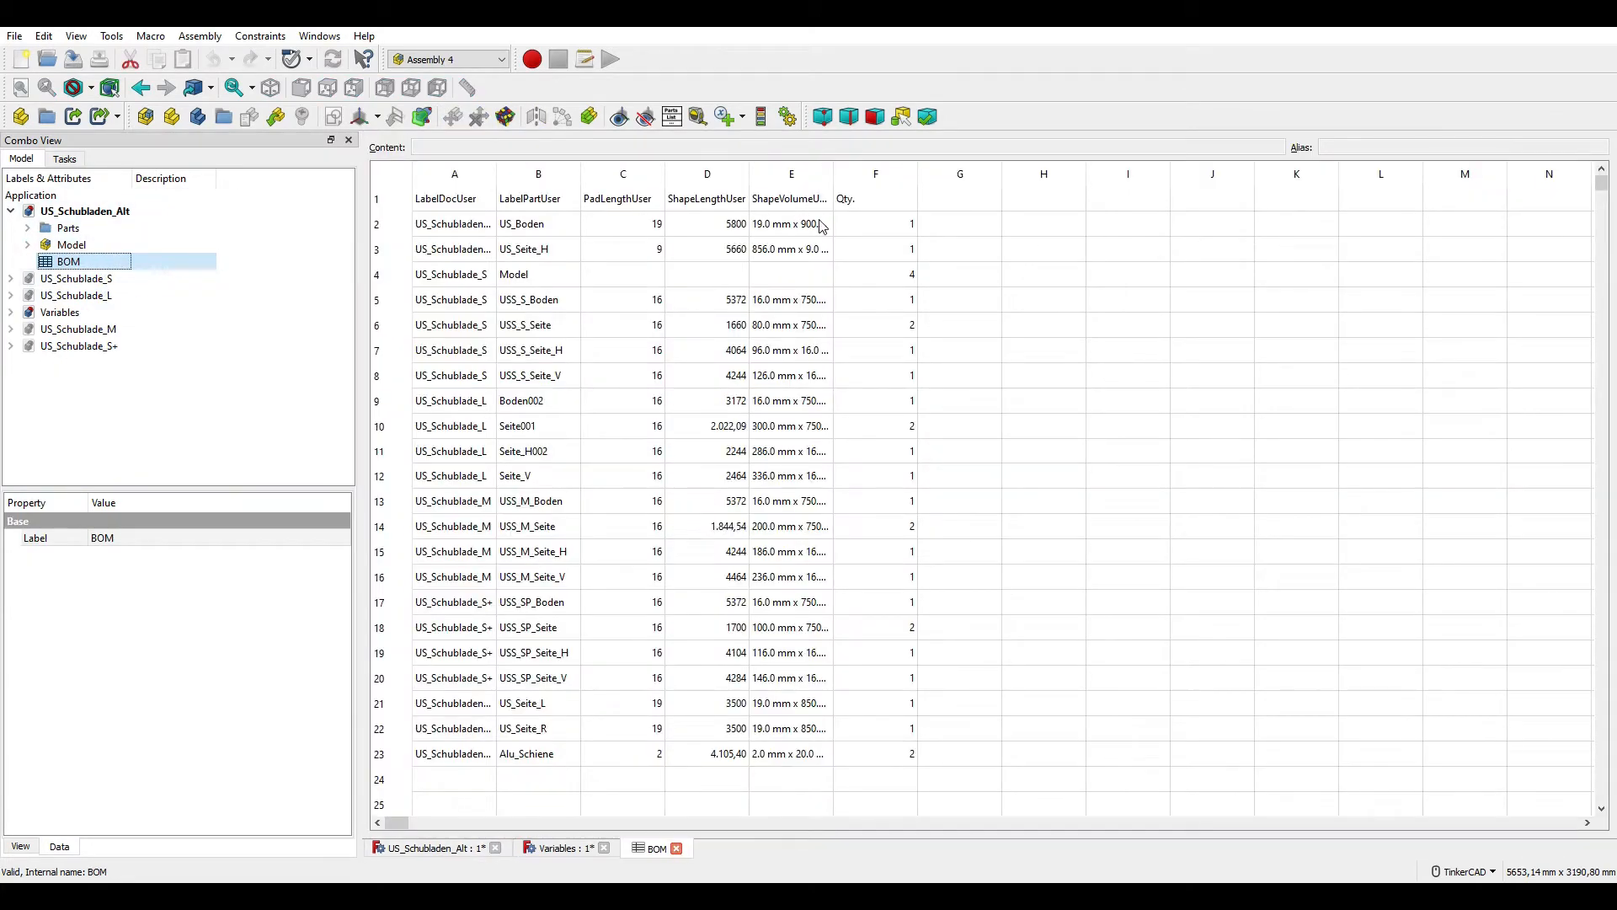
click(549, 225)
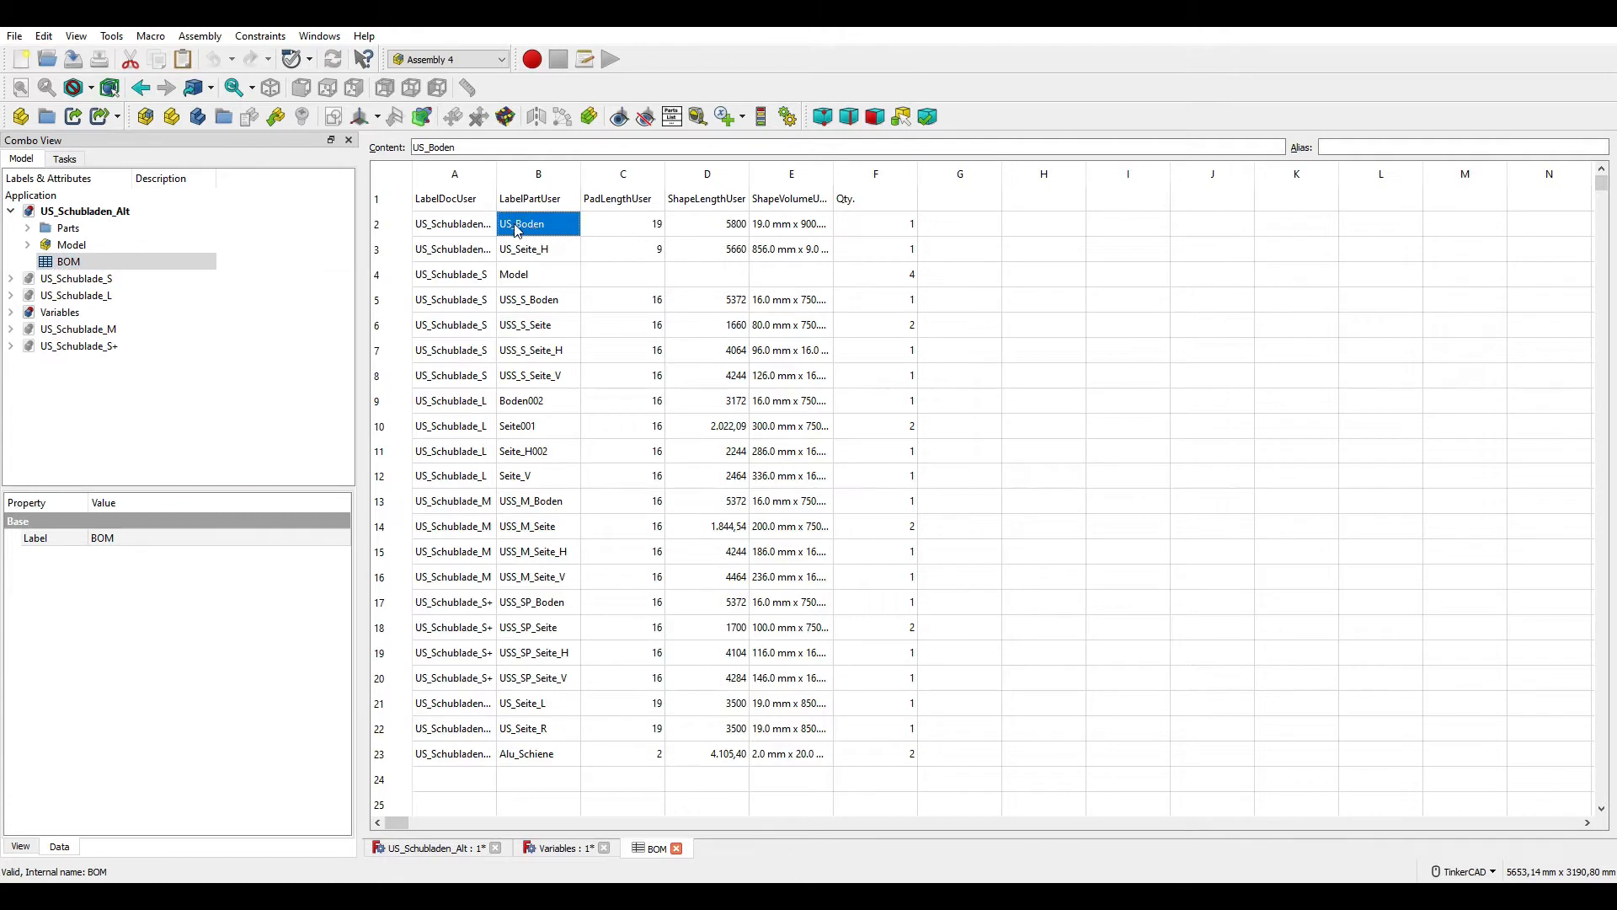
click(799, 226)
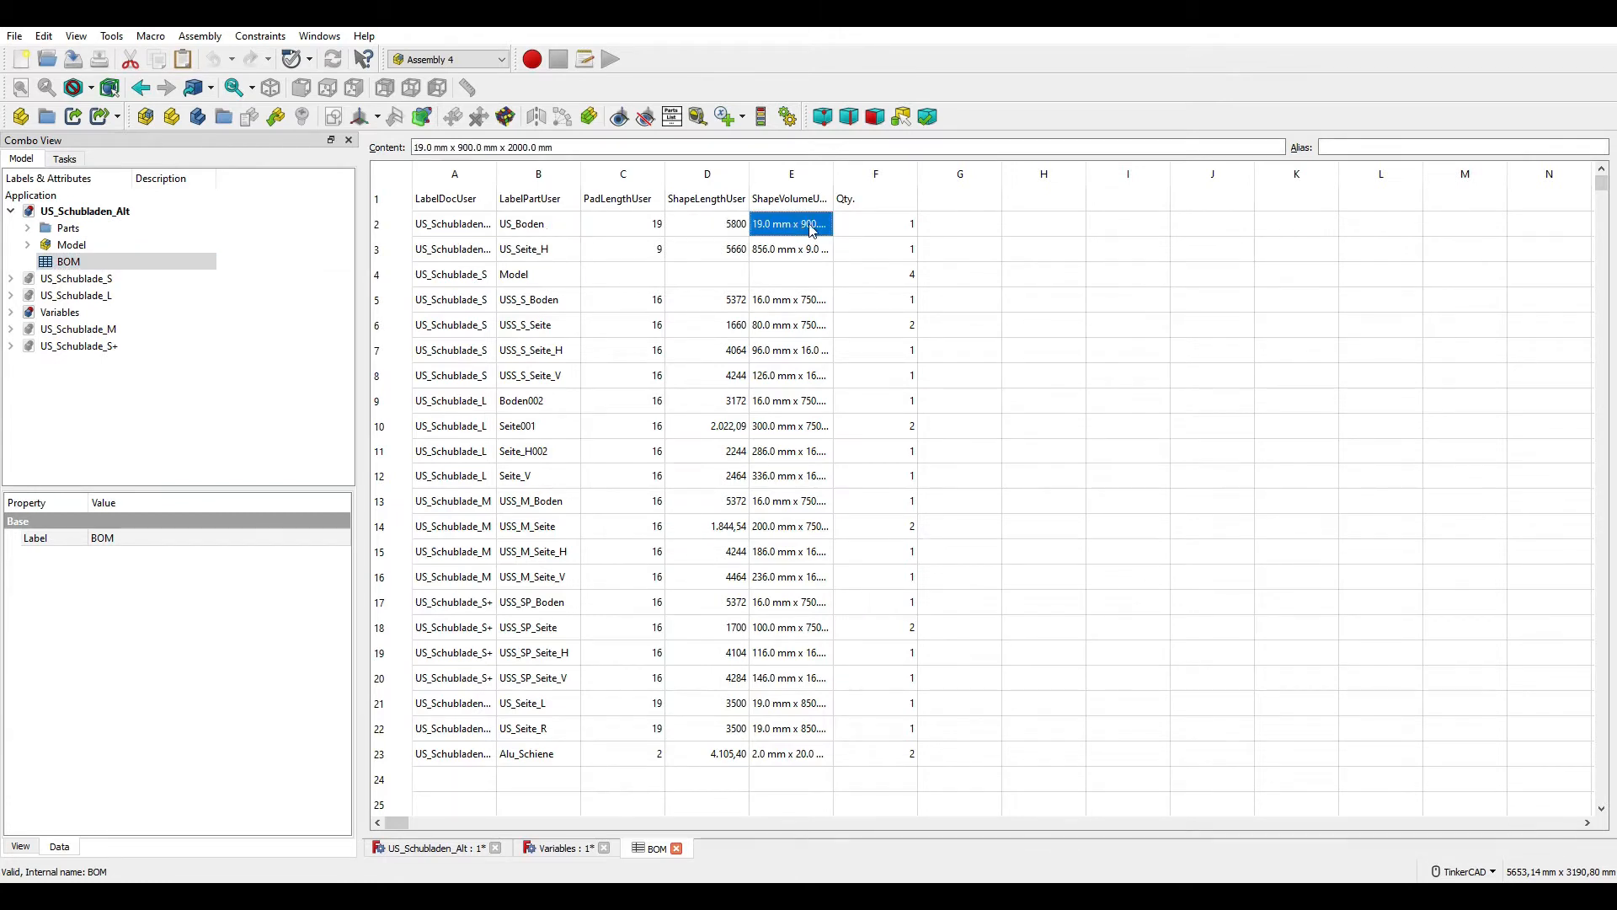
drag(833, 173, 954, 171)
double_click(918, 225)
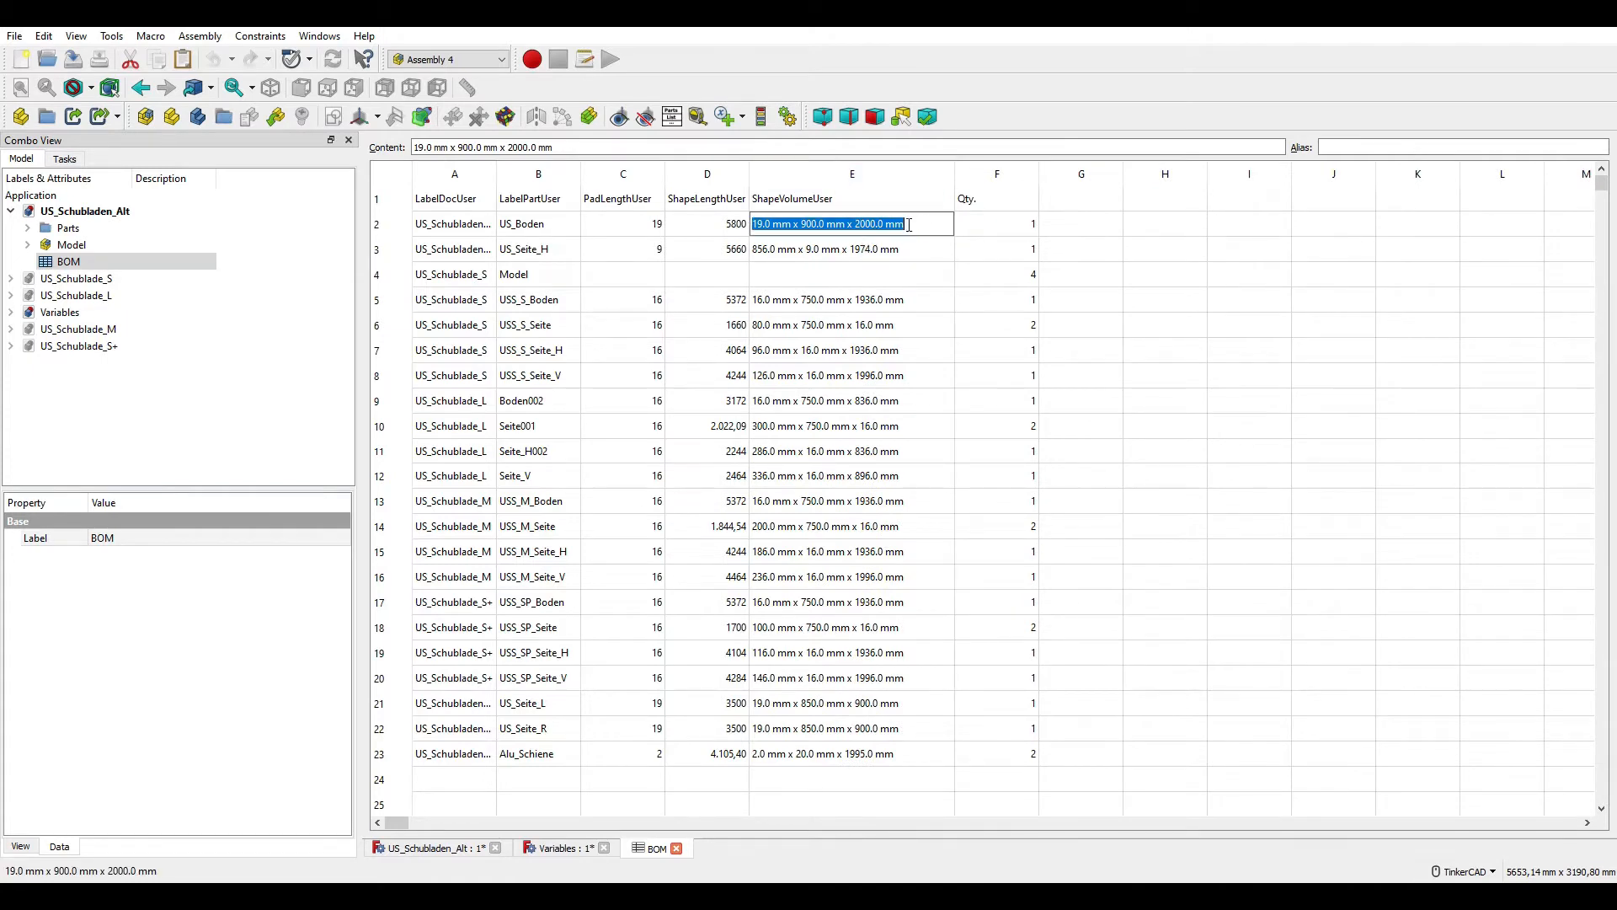
click(900, 225)
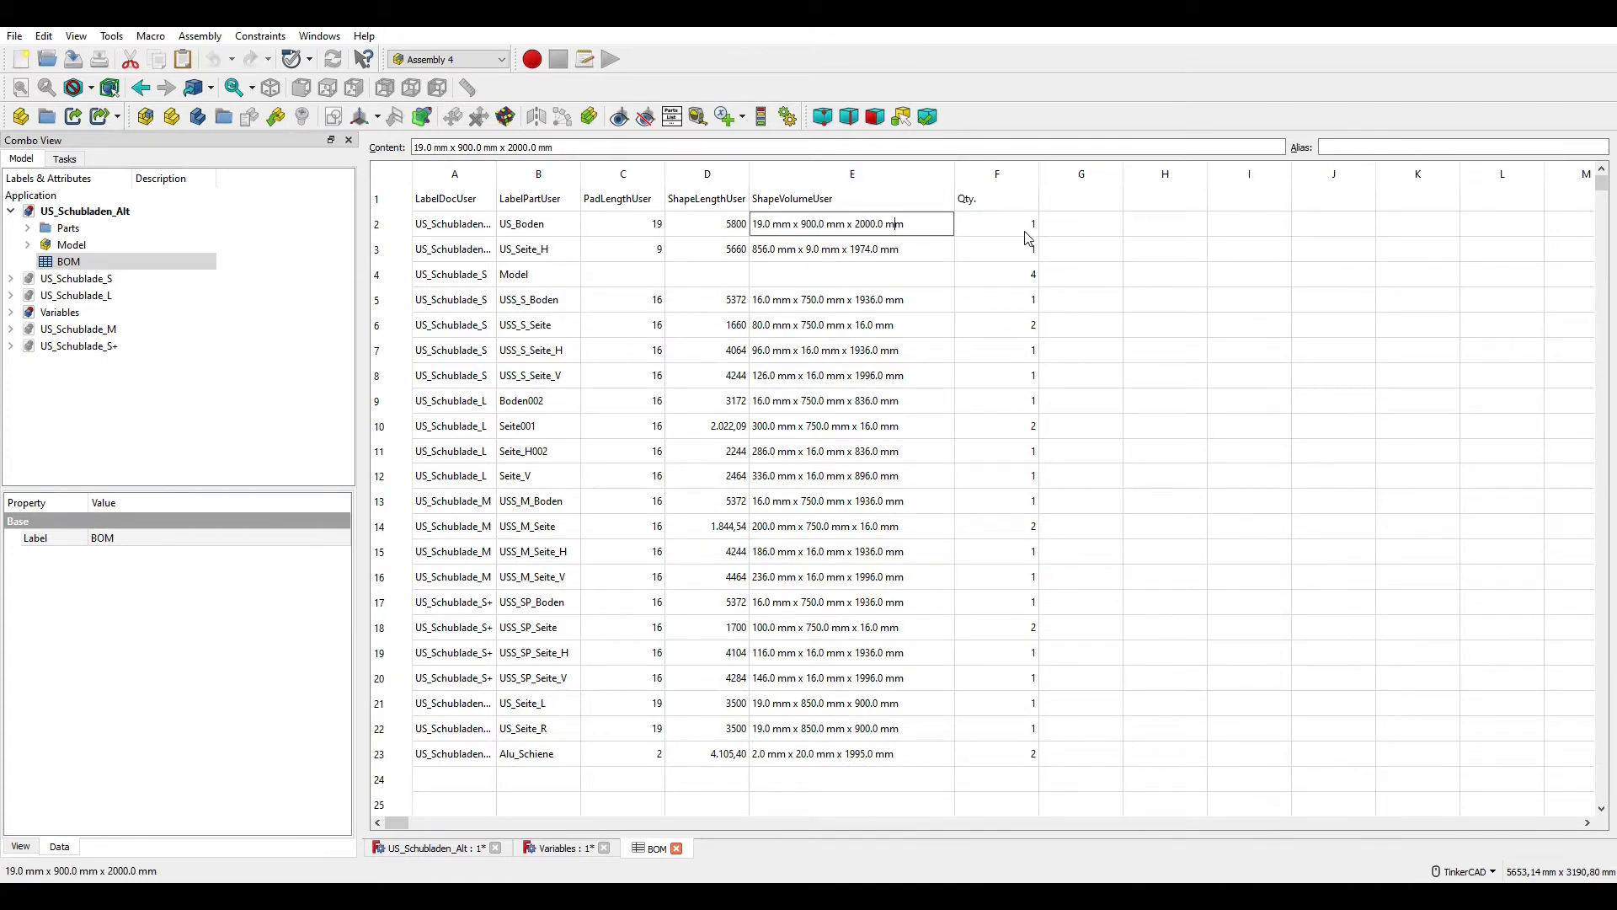
click(261, 387)
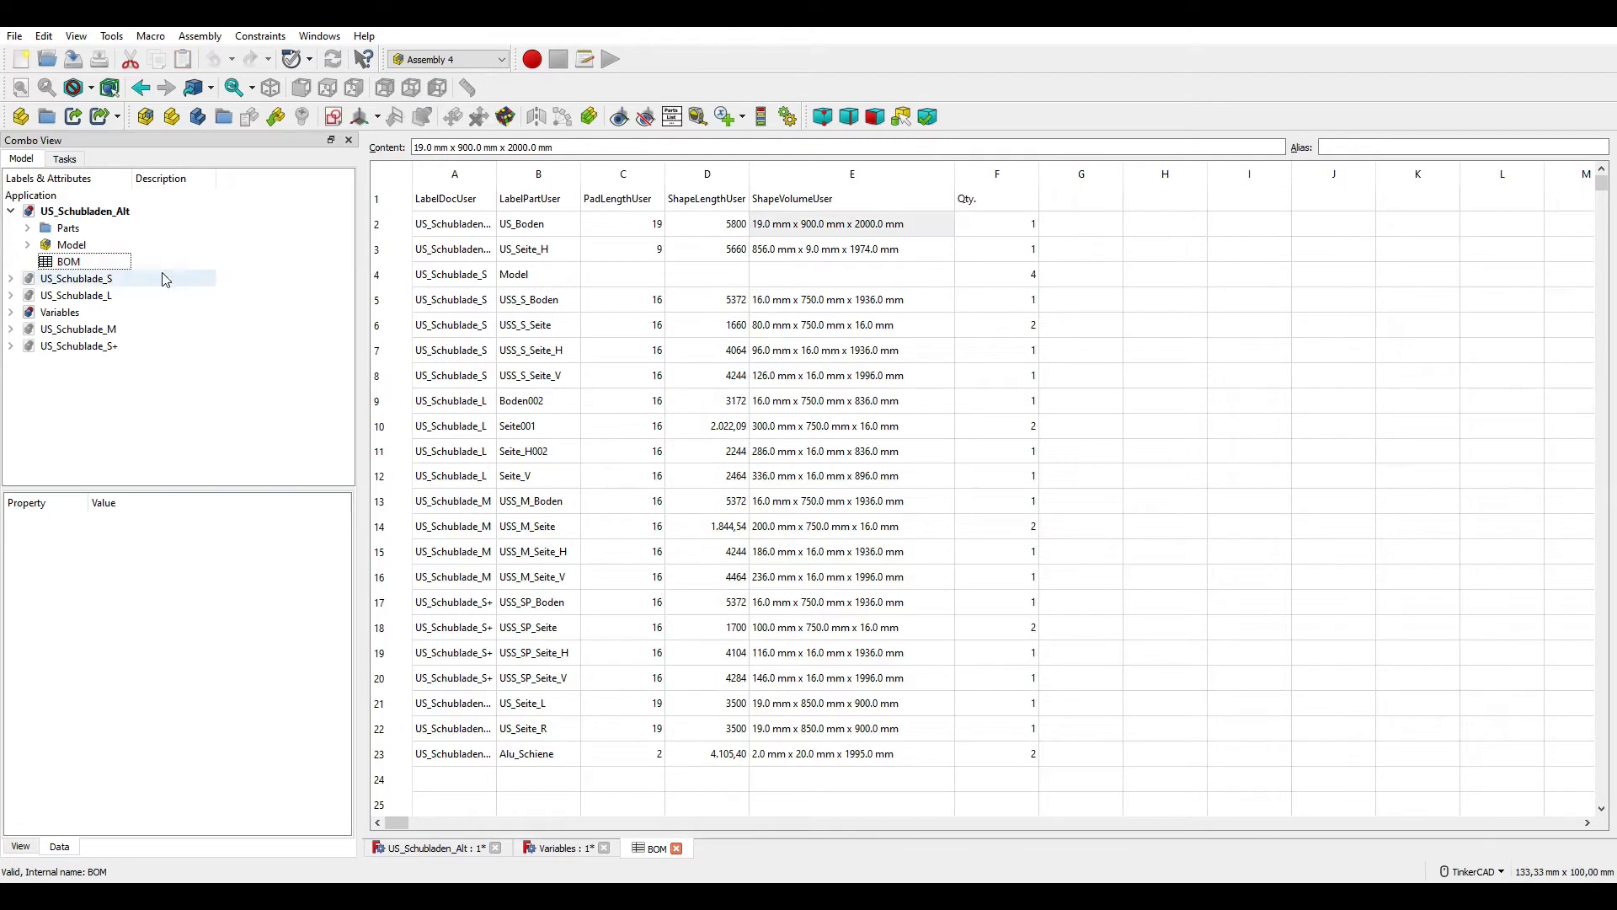
- Set the US_width variable in the Variables document to 900
double_click(61, 312)
click(78, 279)
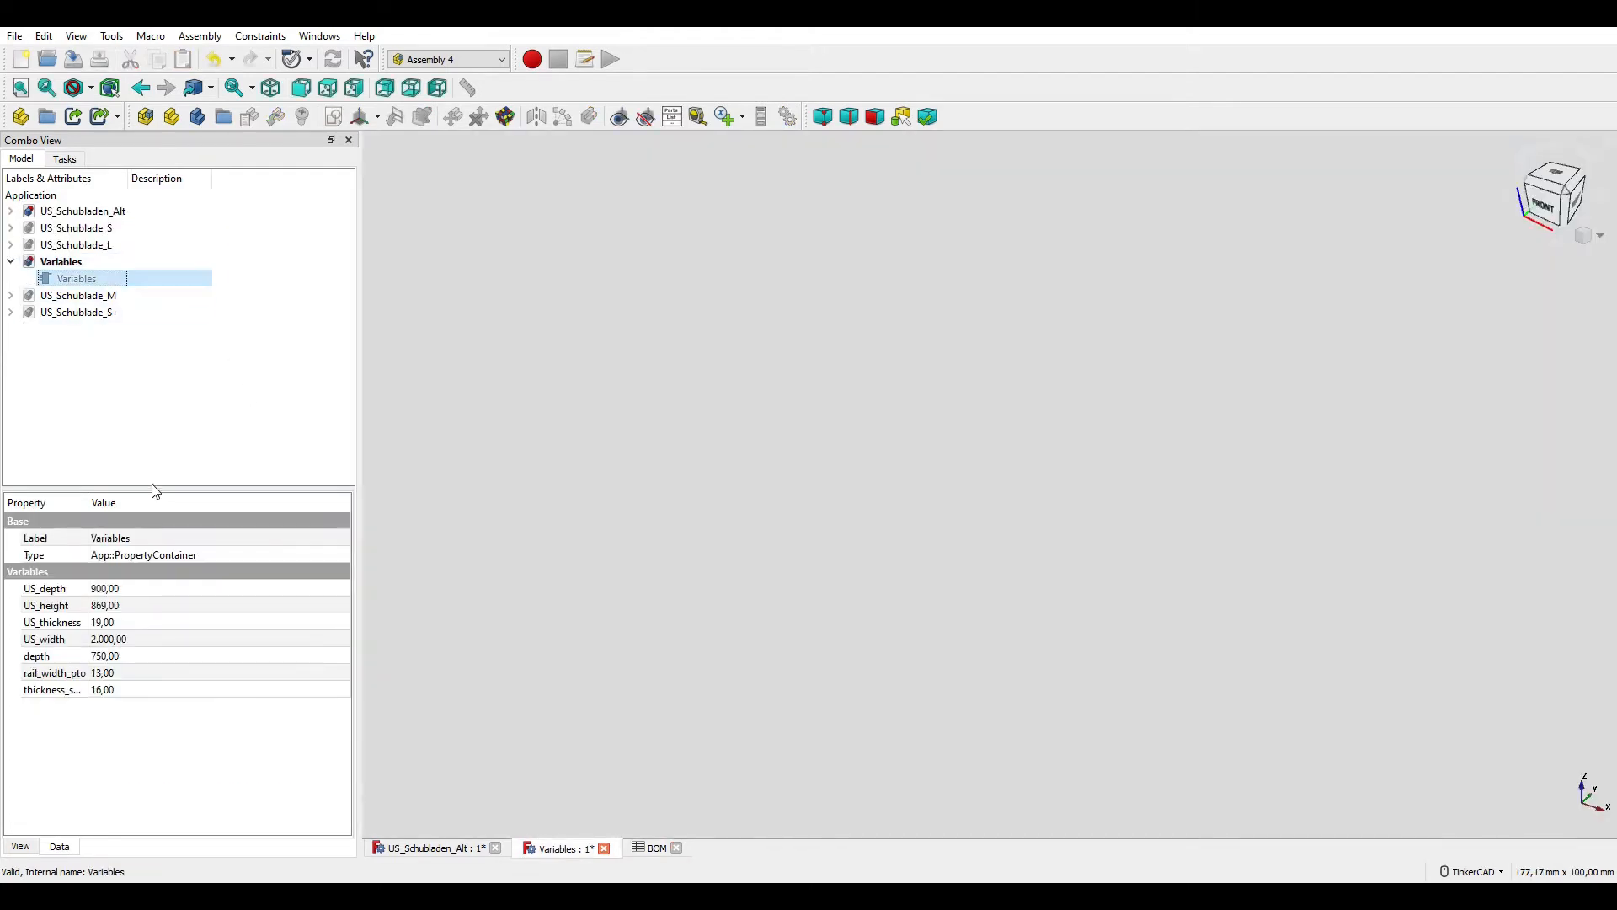
click(136, 641)
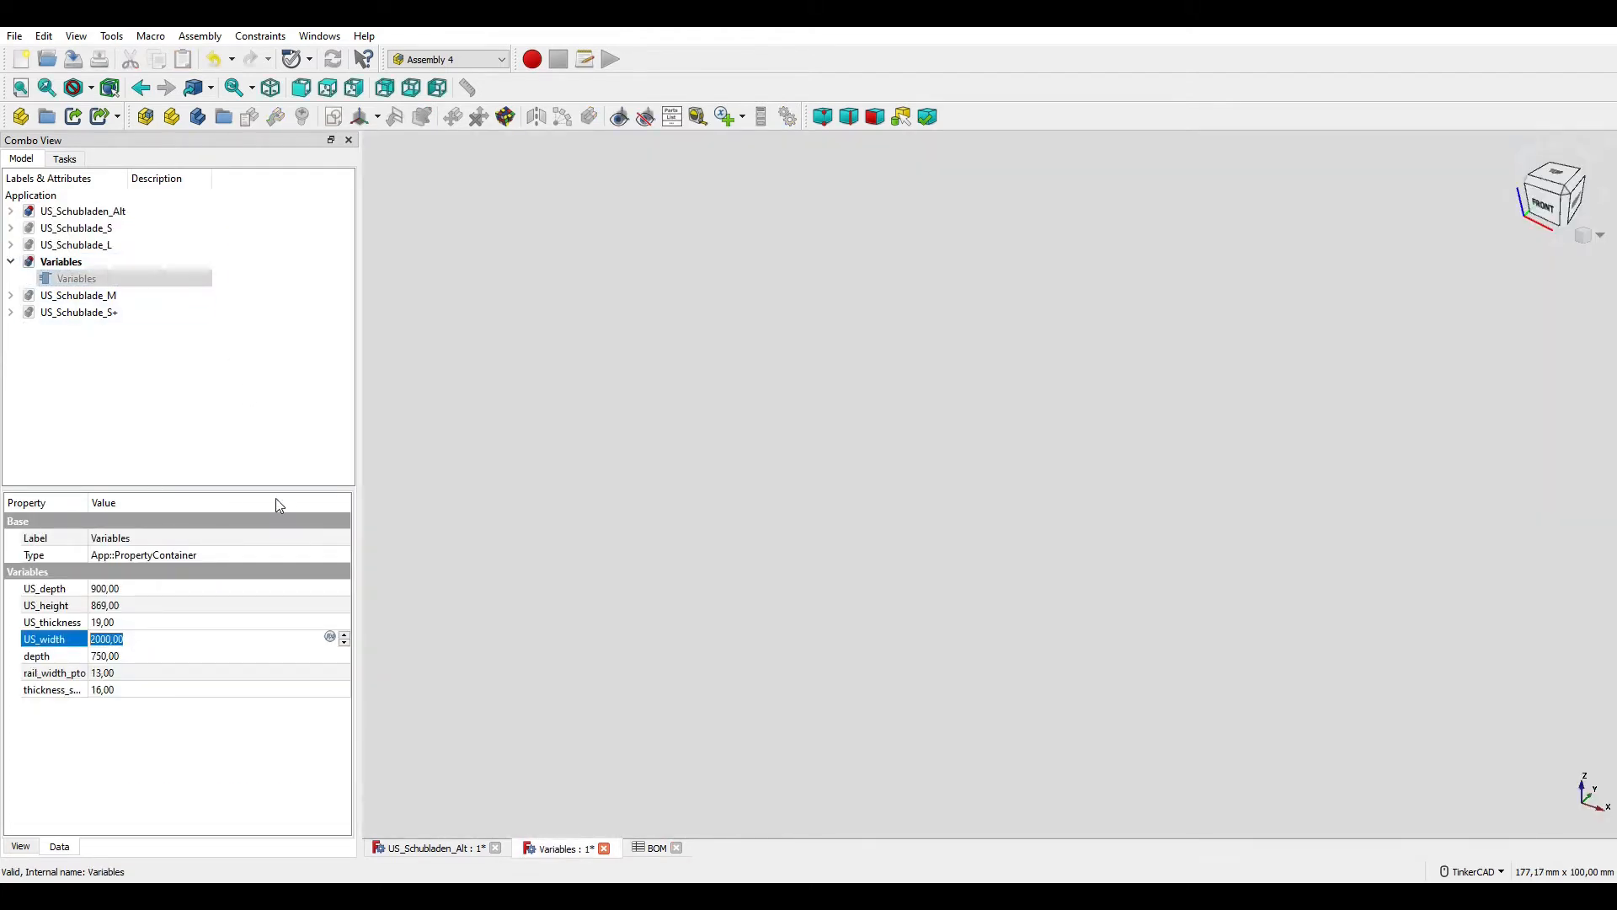
text(900)
key(Return)
- Recompute US_Schubladen_Alt with the new width and show its Model assembly in the 3D view
click(124, 214)
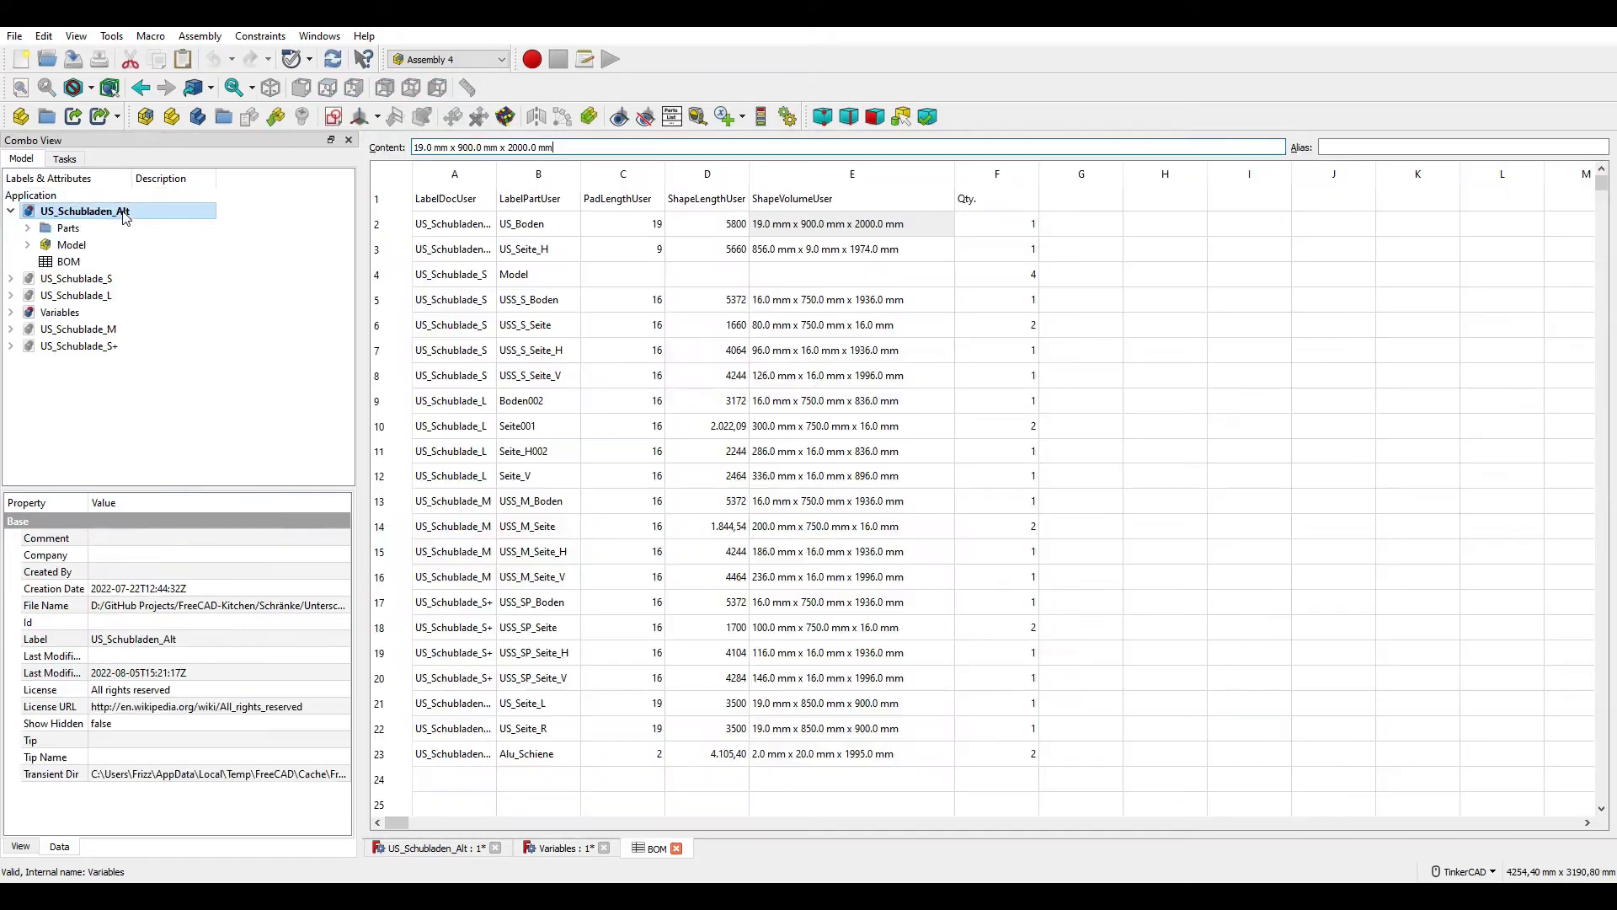
double_click(71, 246)
click(1167, 618)
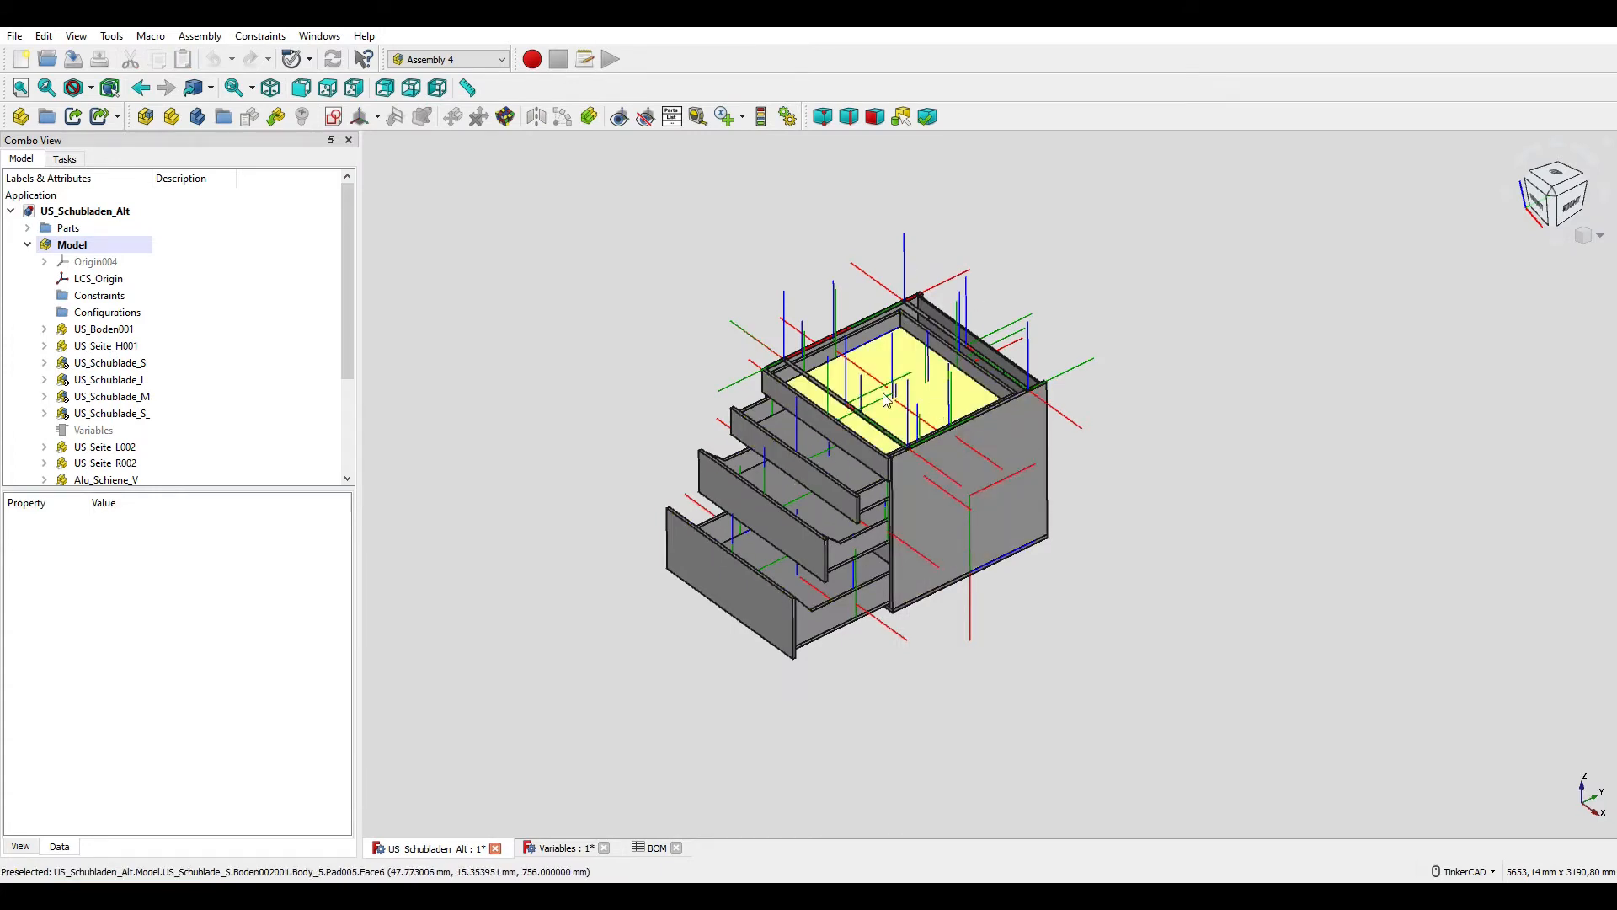
- Open the BOM spreadsheet and check the ShapeVolumeUser entry of US_Boden against the changed cabinet width
scroll(118, 346, down, 2)
double_click(80, 418)
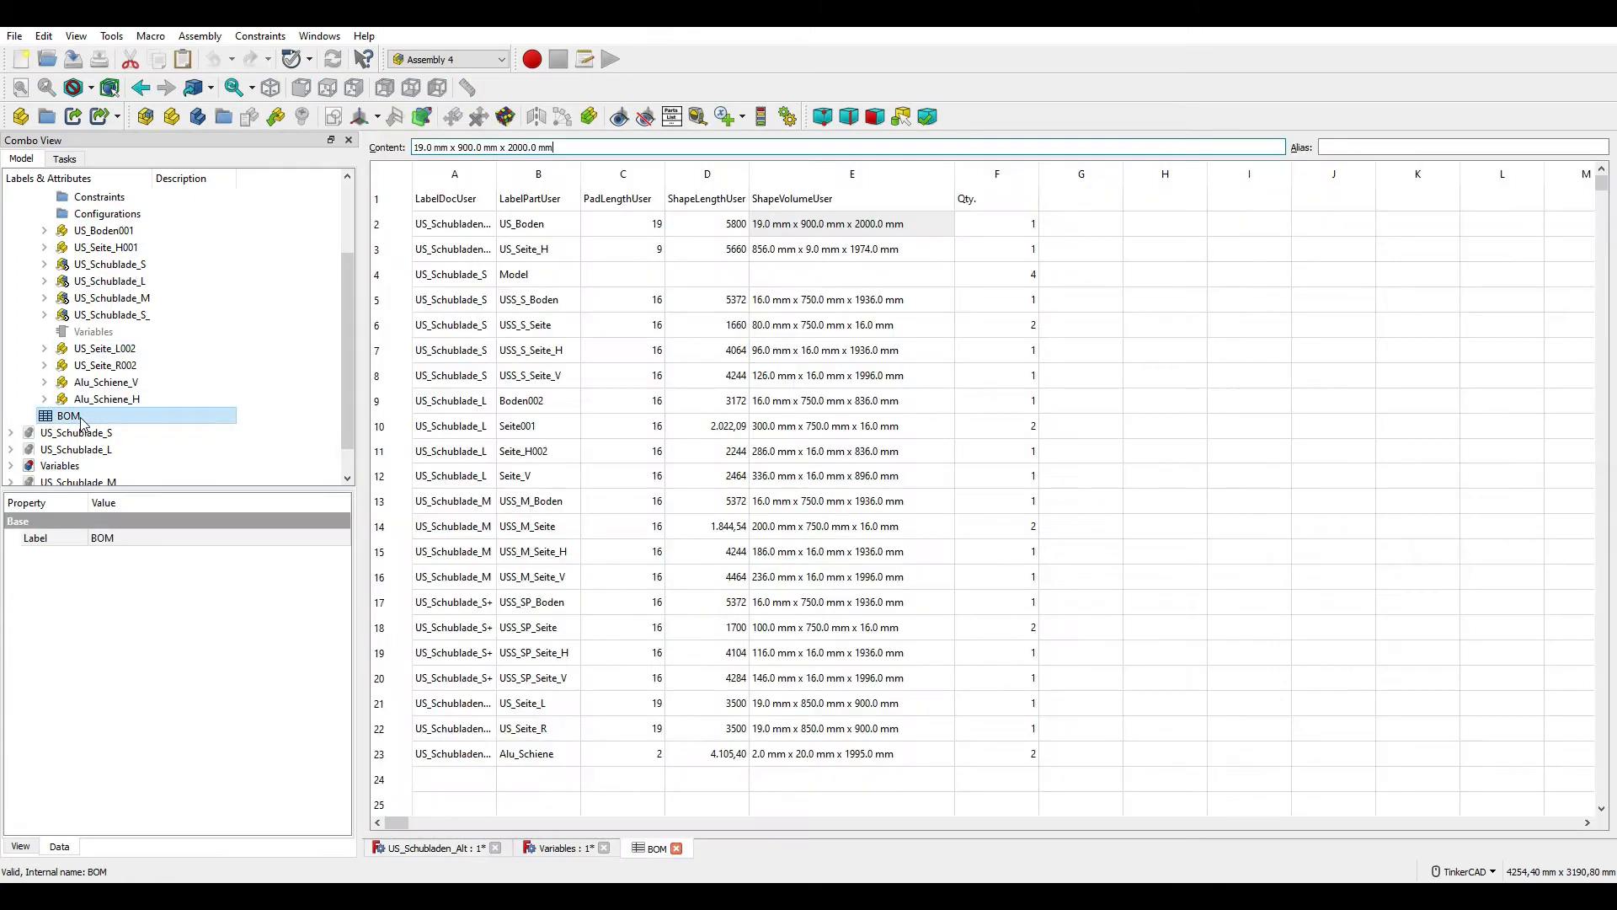
click(1221, 301)
click(886, 230)
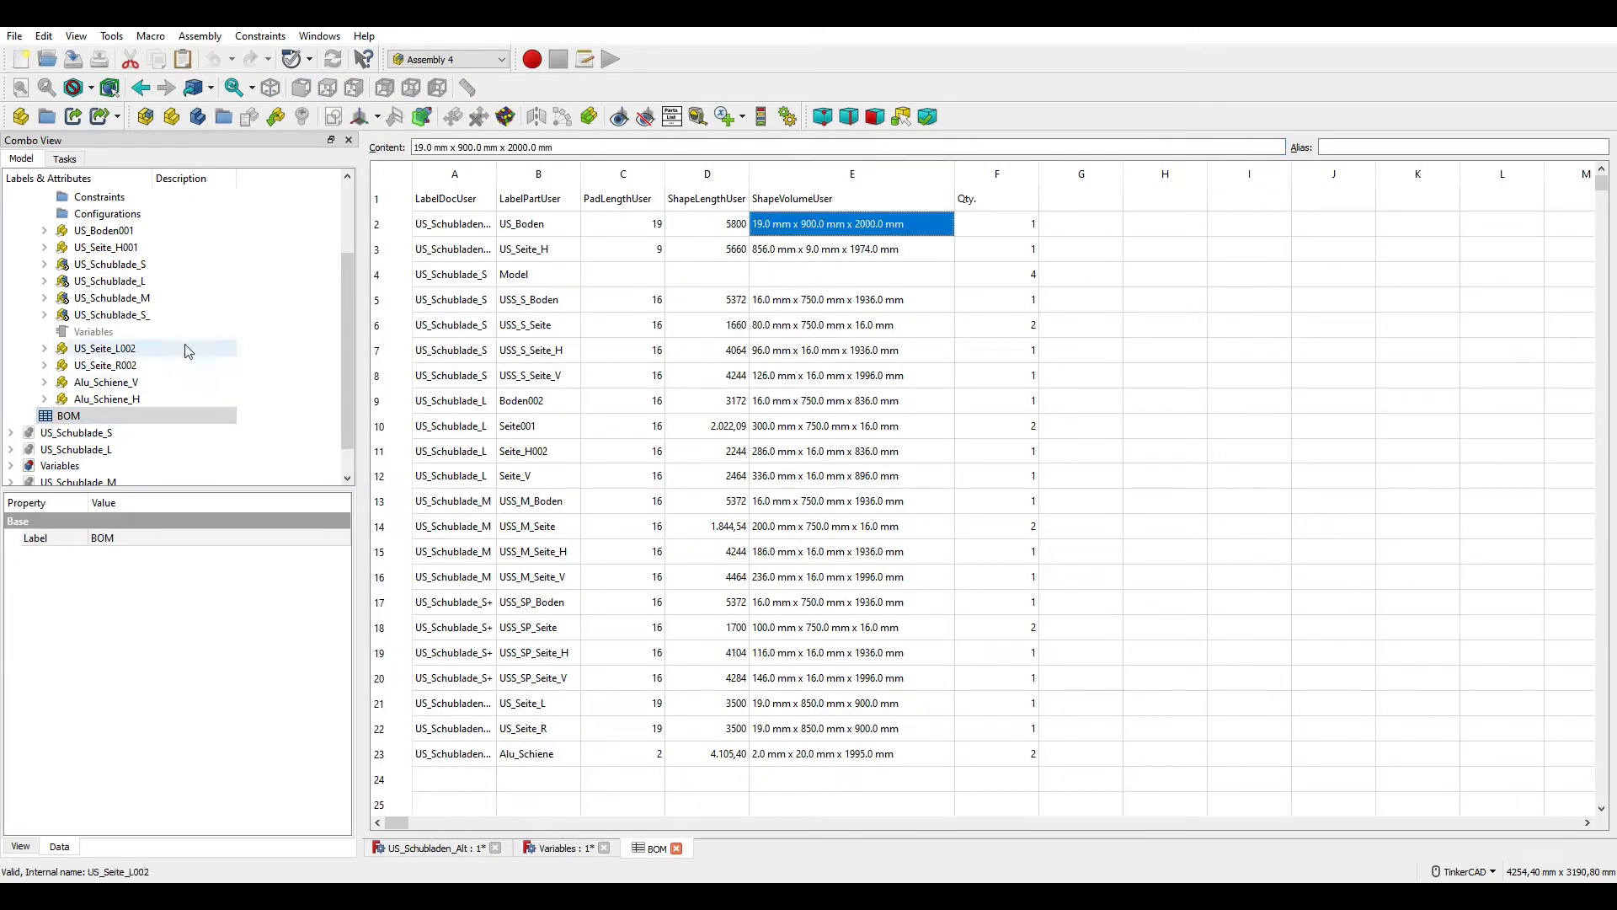
- Return to the Model assembly and regenerate the bill of materials
scroll(101, 268, up, 2)
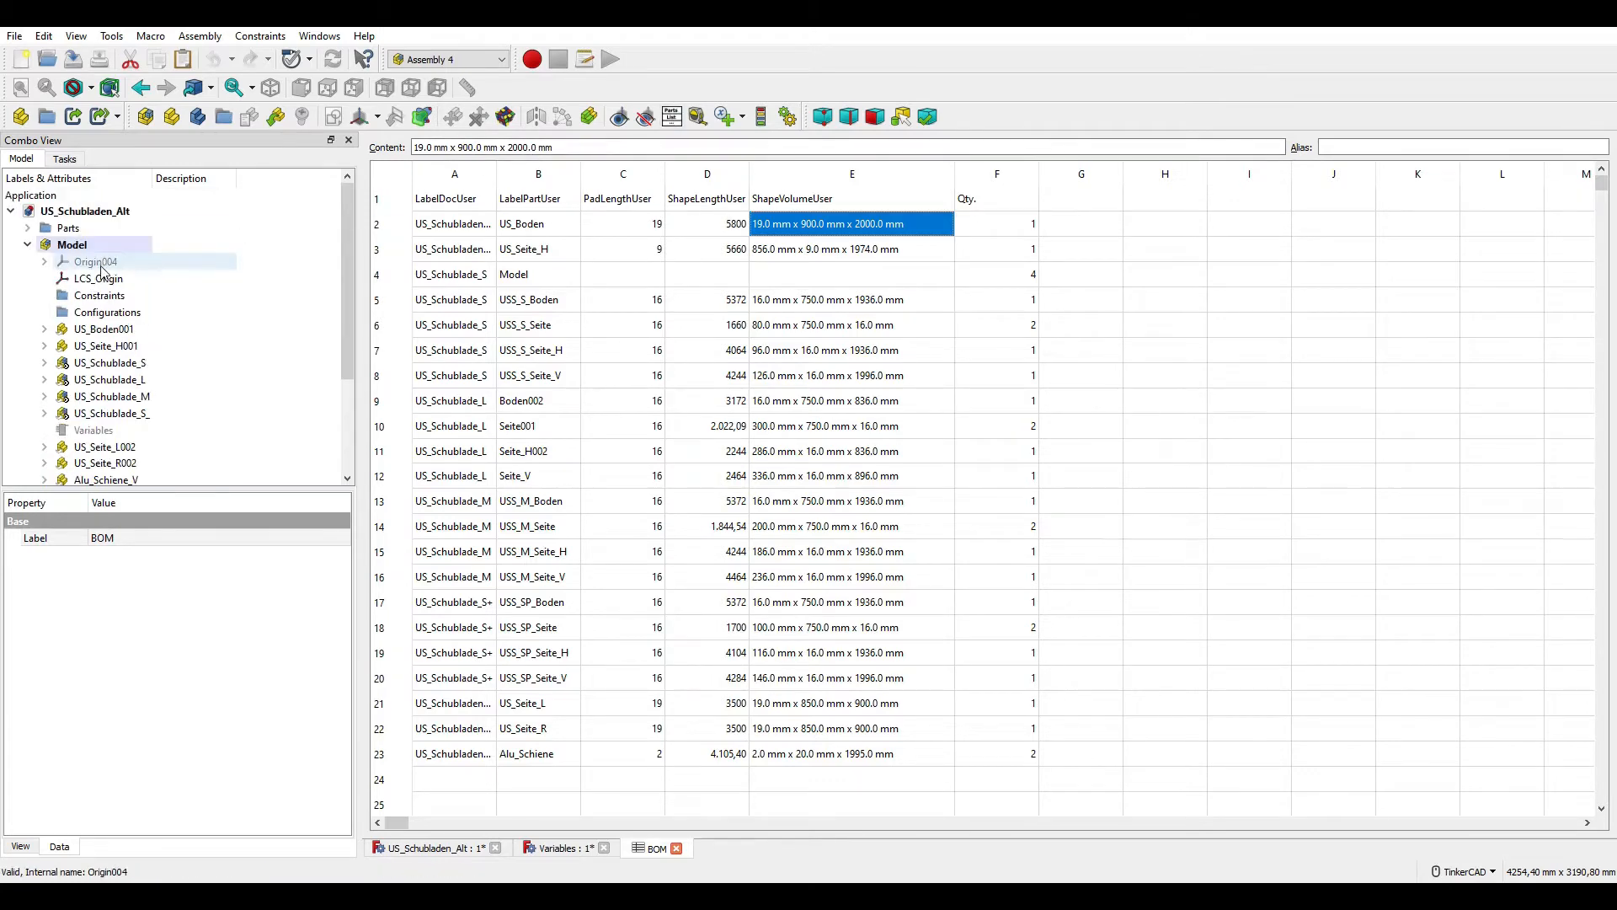
double_click(87, 246)
click(596, 258)
click(673, 114)
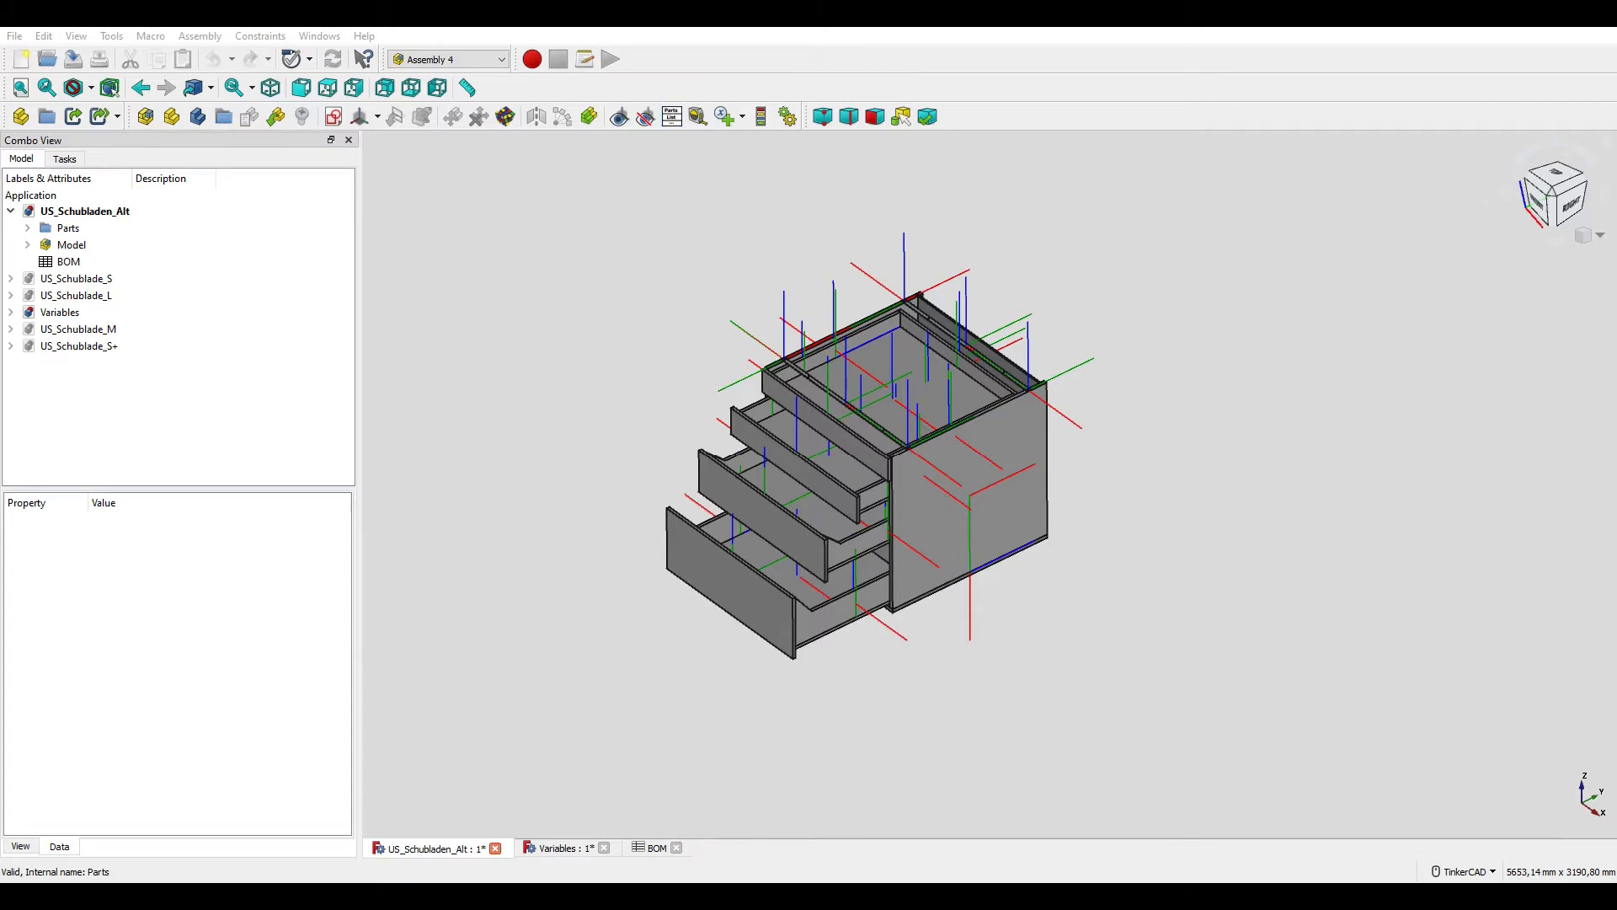
- Open the regenerated BOM spreadsheet, widen the ShapeVolumeUser column and examine the US_Boden dimensions
click(68, 262)
double_click(69, 261)
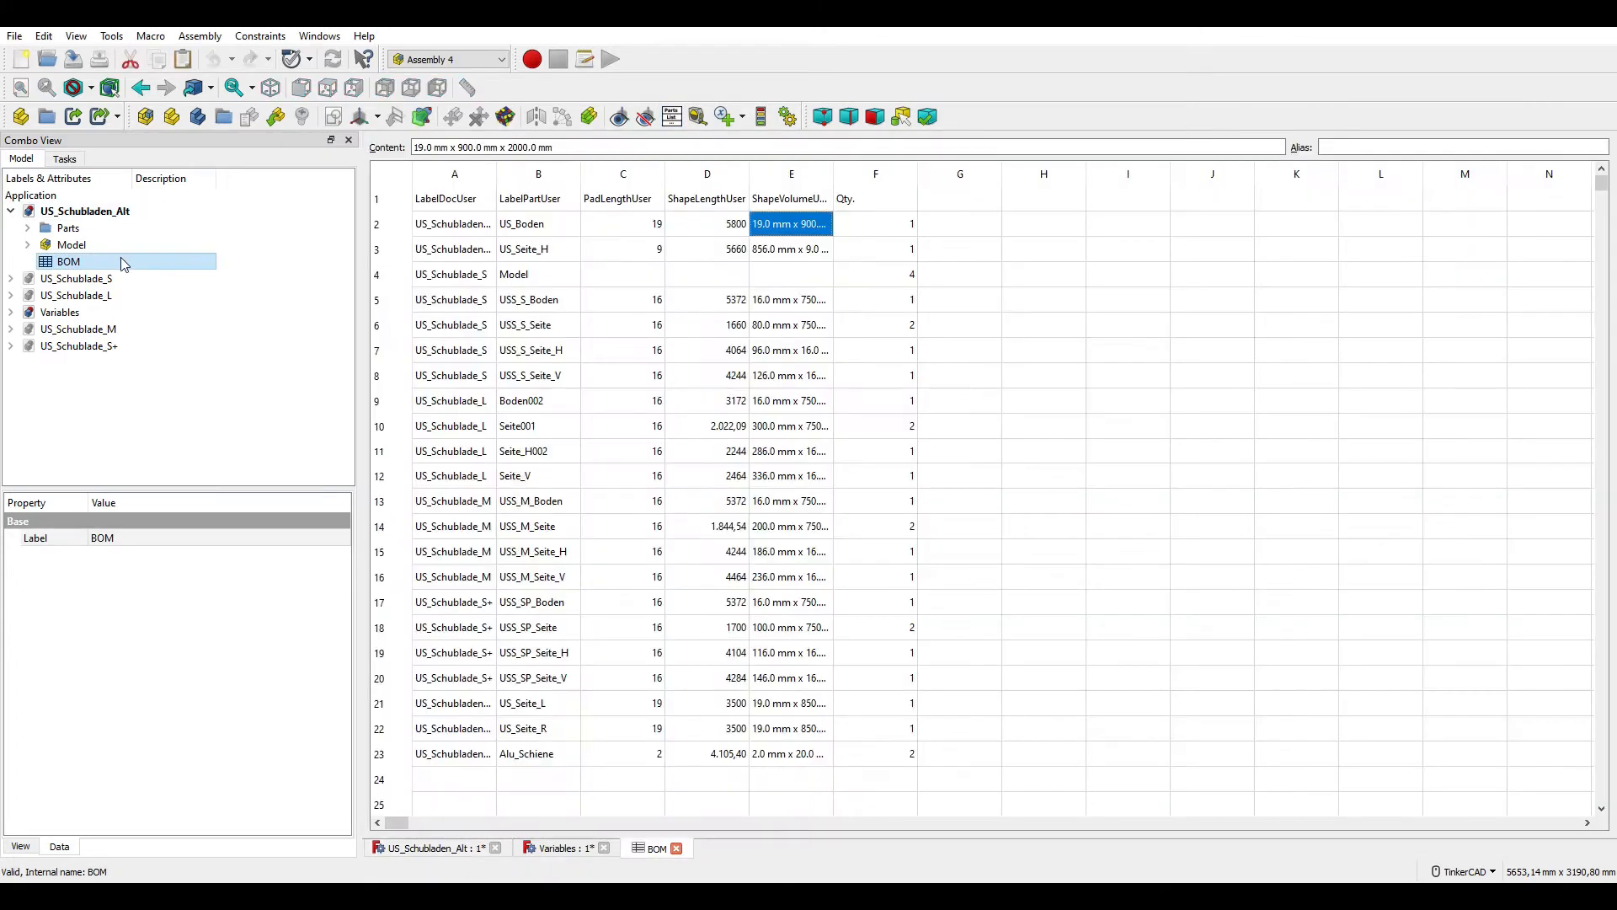
drag(834, 174, 938, 174)
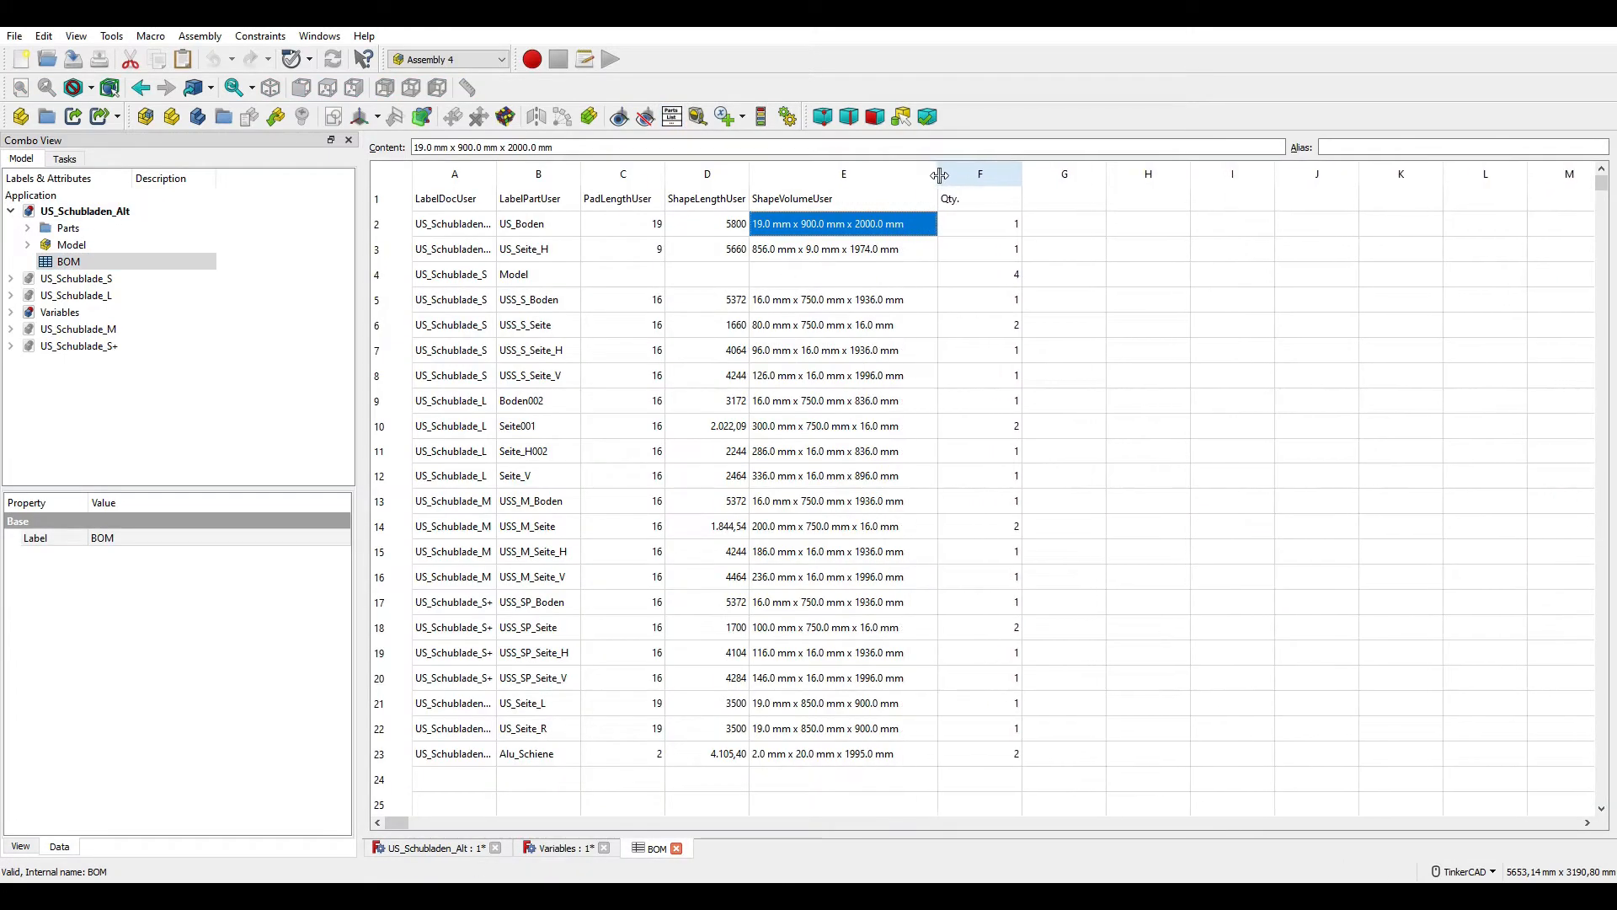
double_click(857, 217)
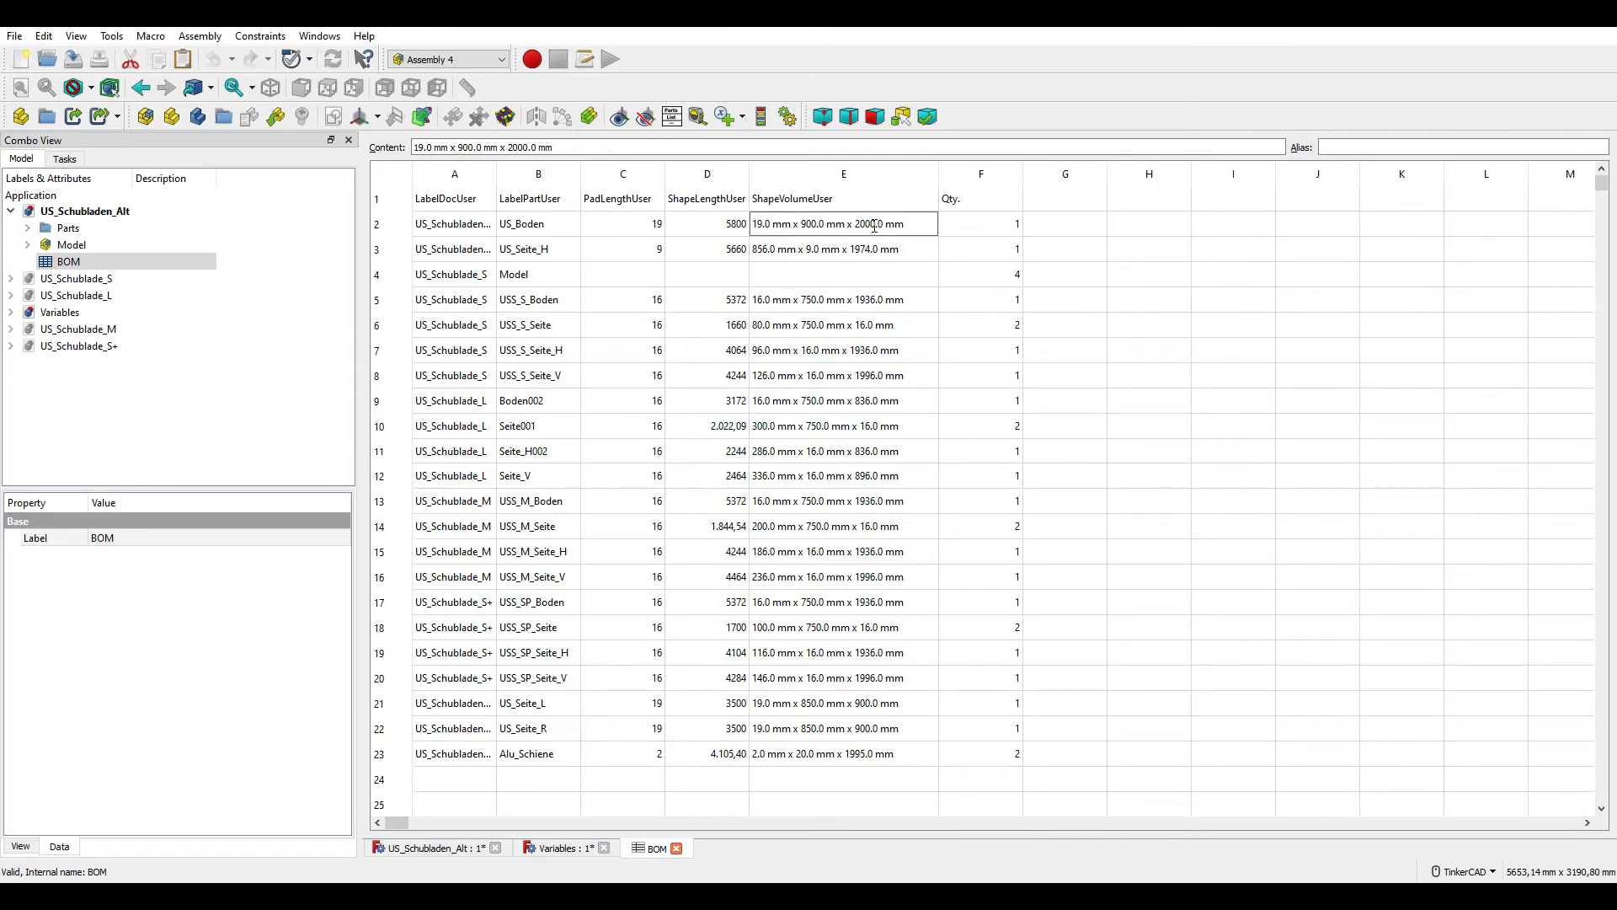
- Bring the US_Schubladen_Alt Model assembly back into the 3D view to compare it with the parts list
click(85, 212)
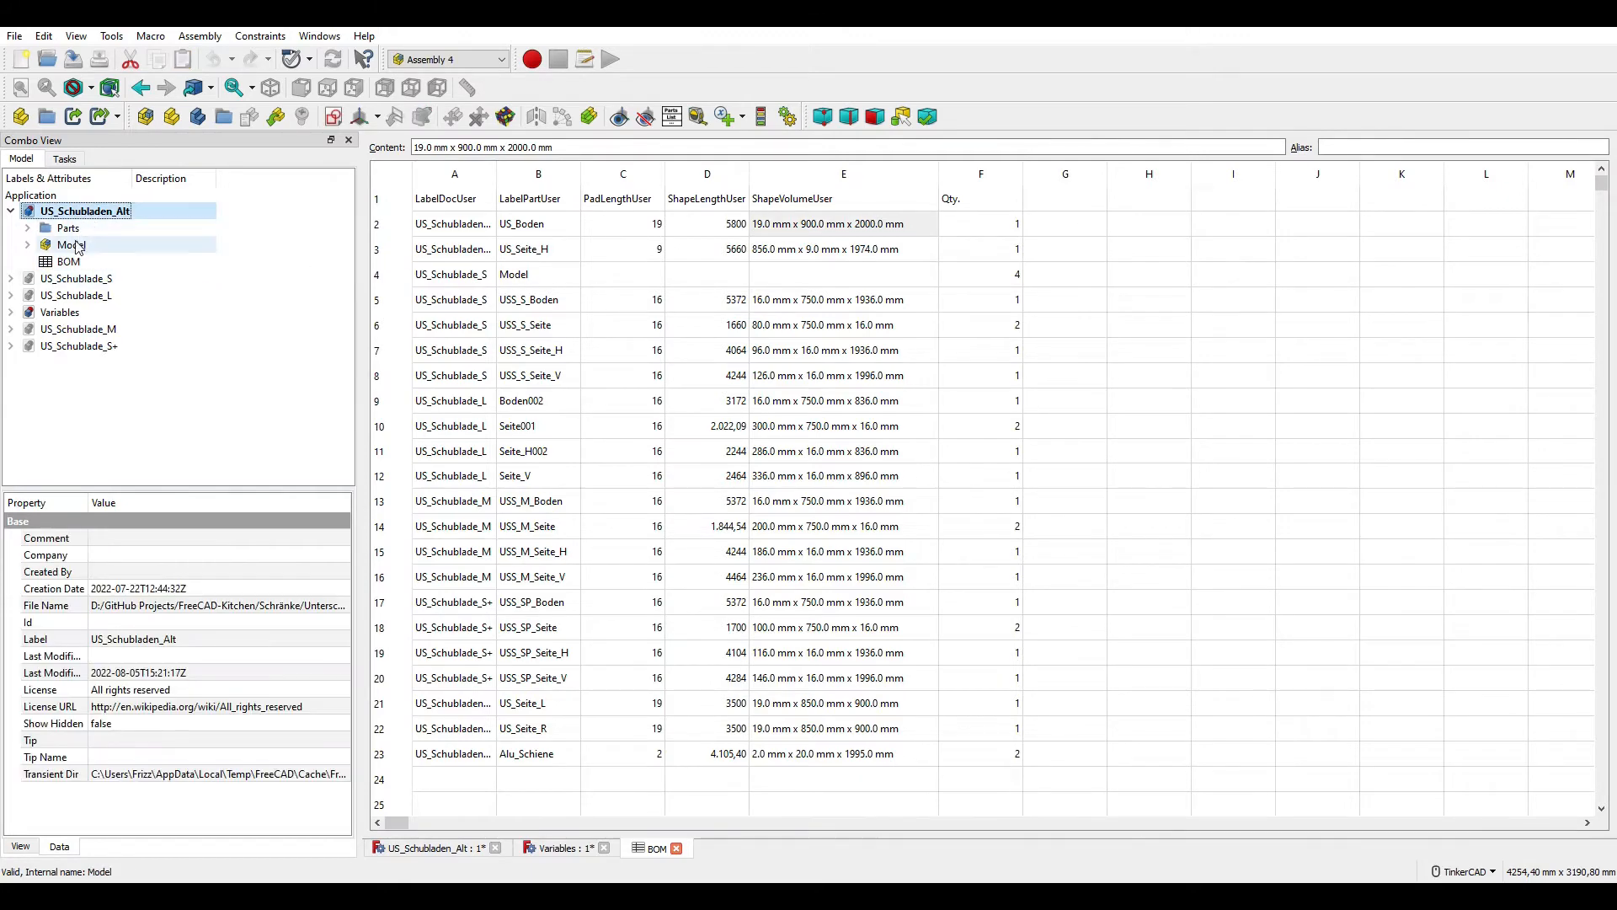
double_click(77, 245)
click(1236, 614)
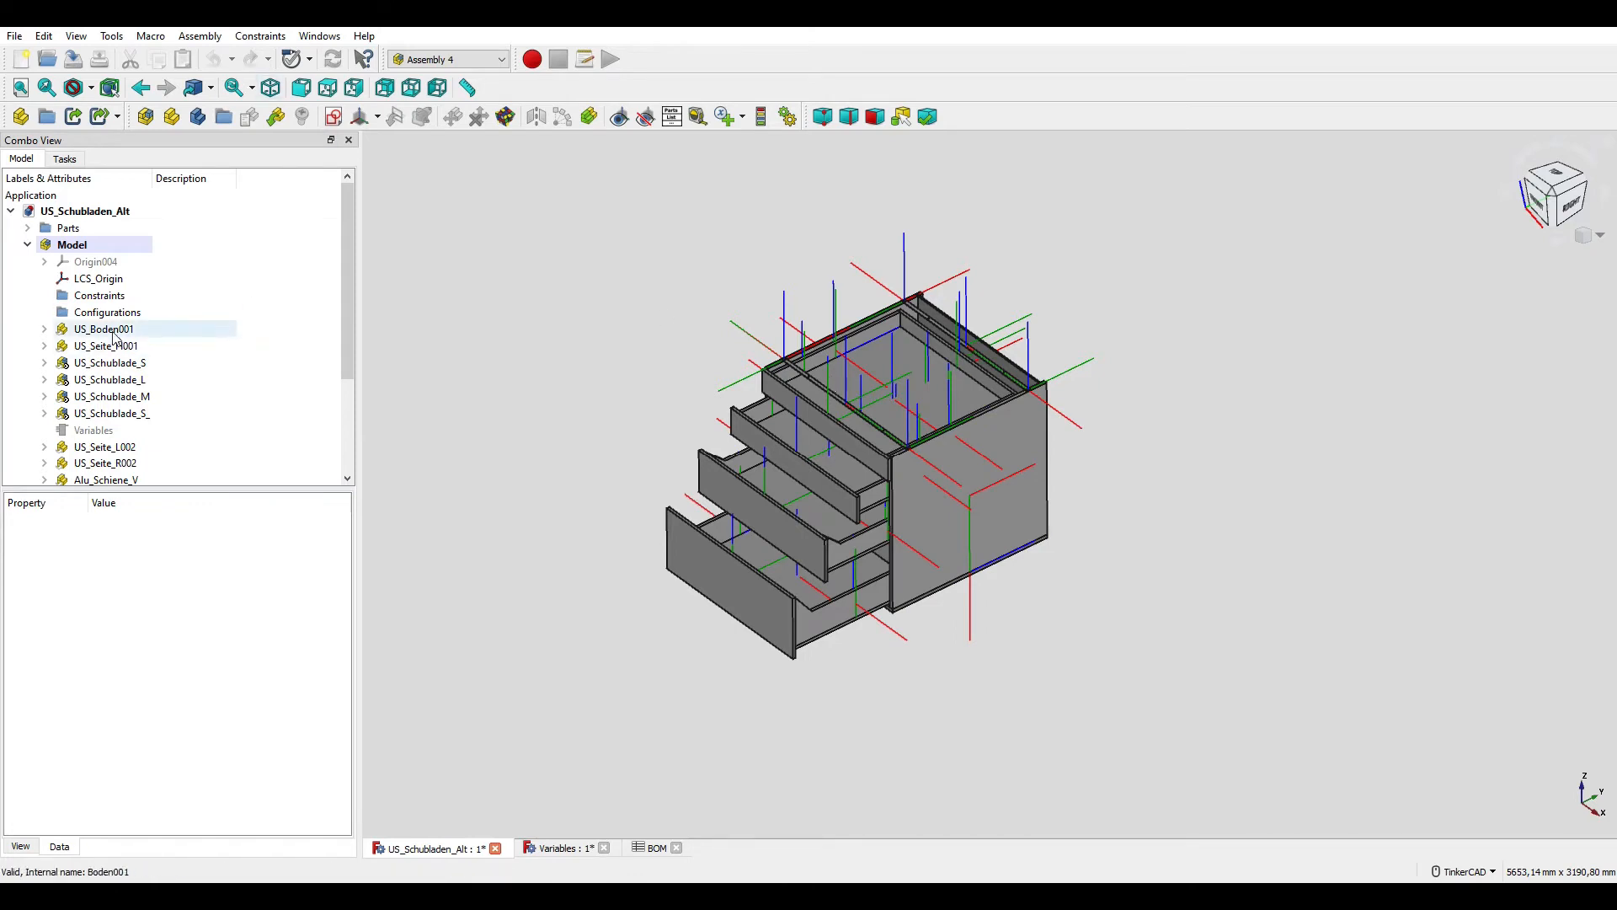
- Examine the Shape Volume dimensions in the Part Info properties of US_Boden001, then clear the selection in the 3D view
click(177, 330)
scroll(236, 693, down, 5)
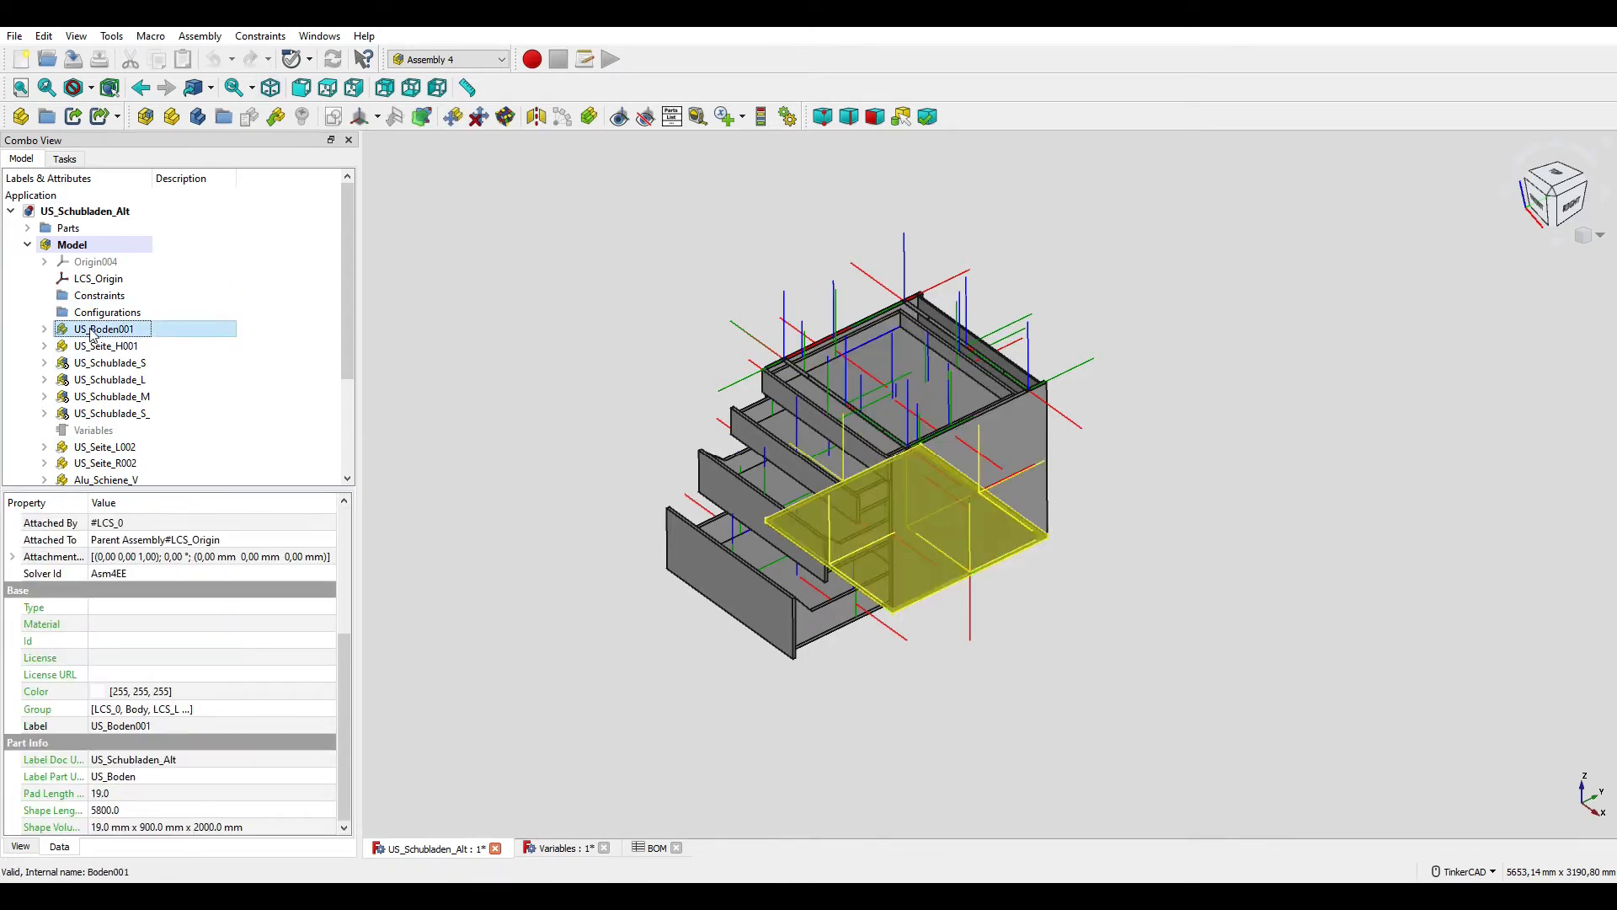
click(254, 828)
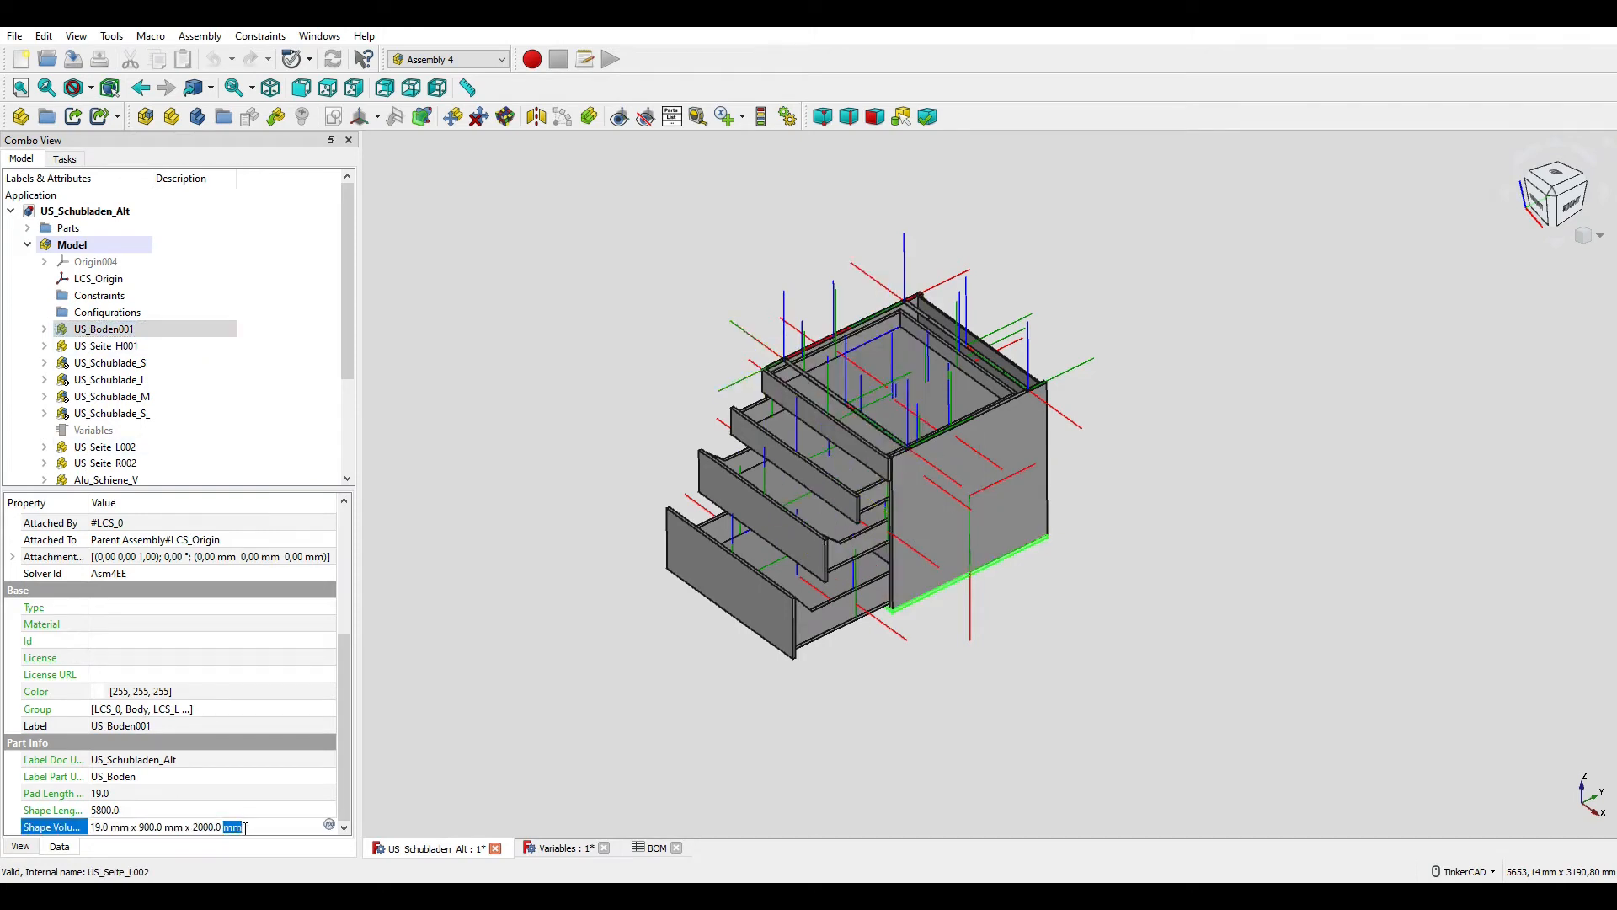
drag(263, 827, 91, 826)
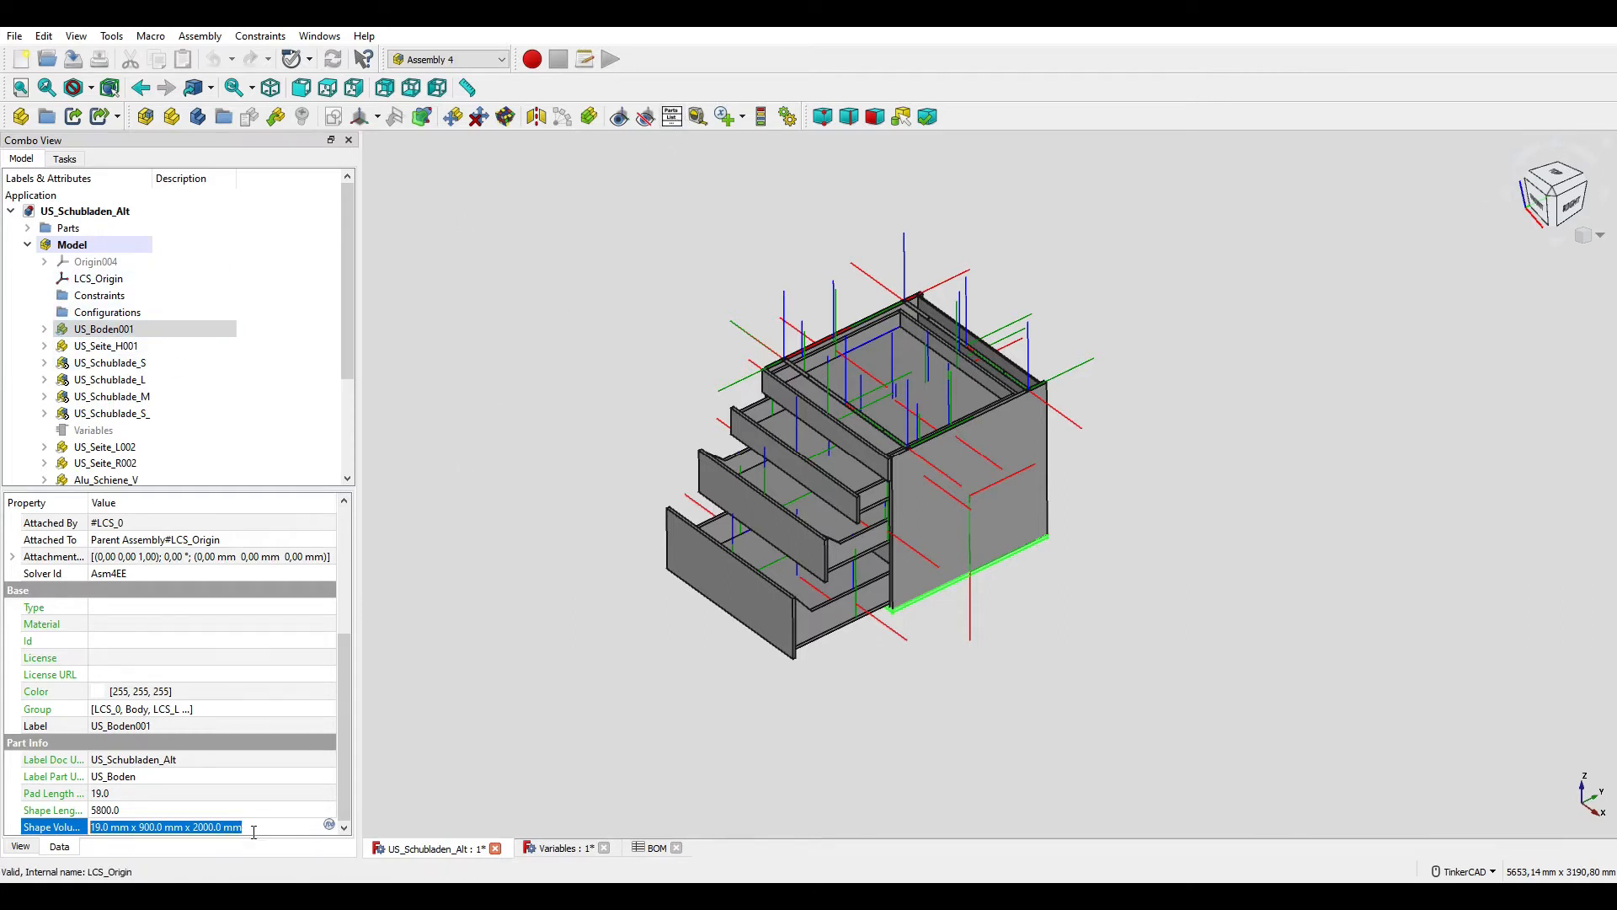
click(313, 831)
key(shift+Left)
key(shift+Left)
key(shift+Left)
key(shift+Left)
key(shift+Left)
key(shift+Left)
key(shift+Left)
key(shift+Left)
key(shift+Left)
key(shift+Left)
key(shift+Left)
key(shift+Left)
key(shift+Left)
key(shift+Left)
key(shift+Left)
key(shift+Left)
key(shift+Left)
key(shift+Left)
key(shift+Left)
key(shift+Left)
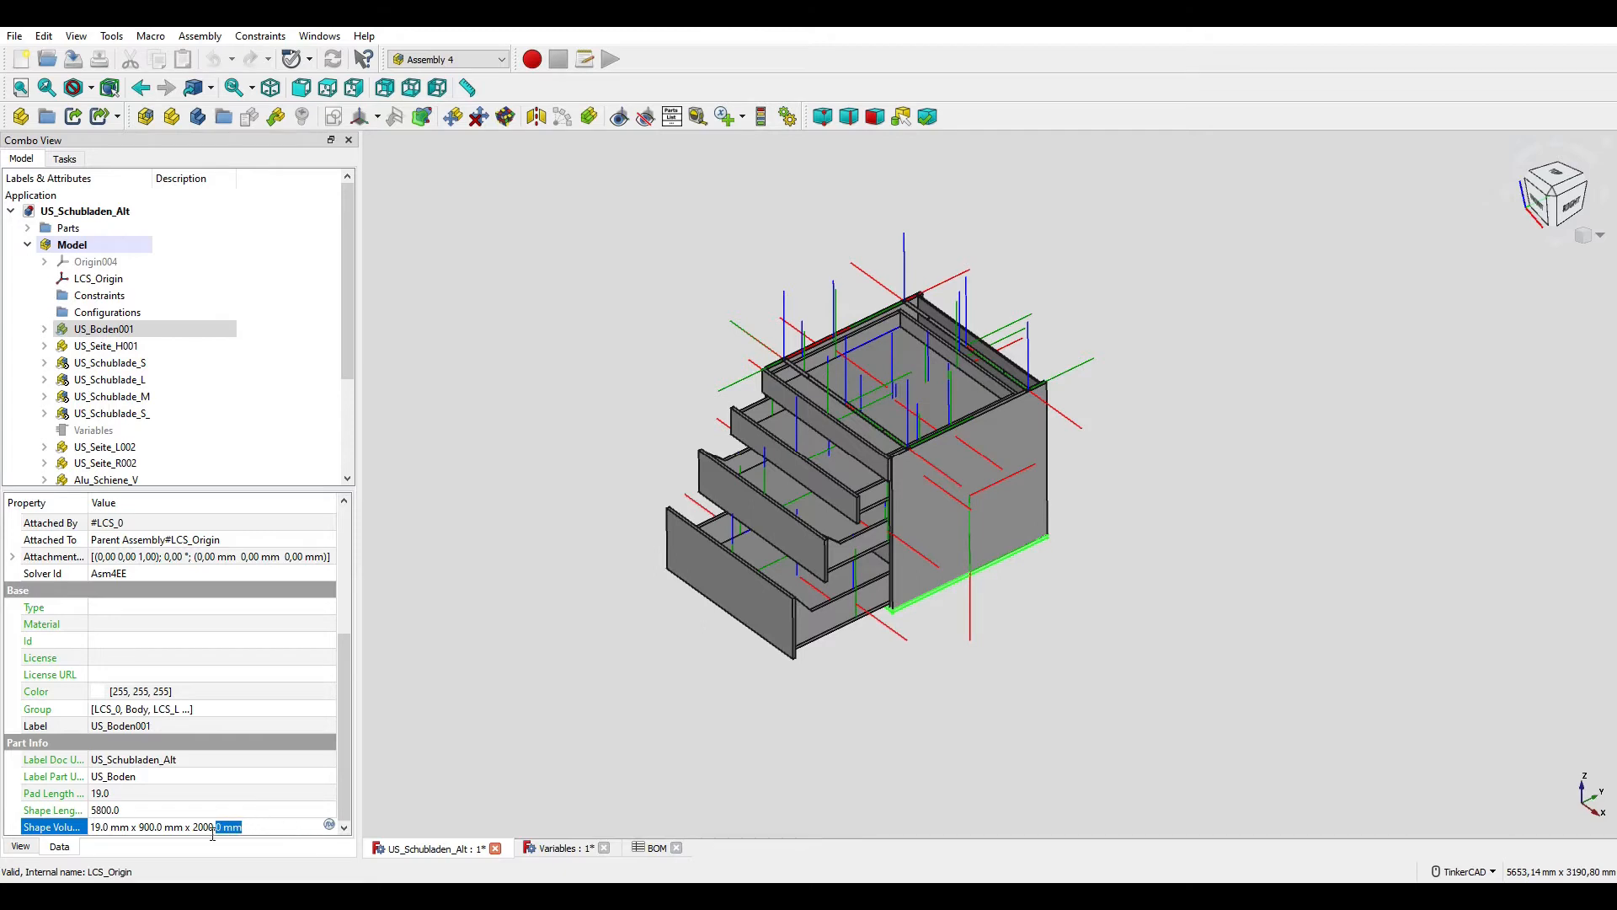
click(330, 824)
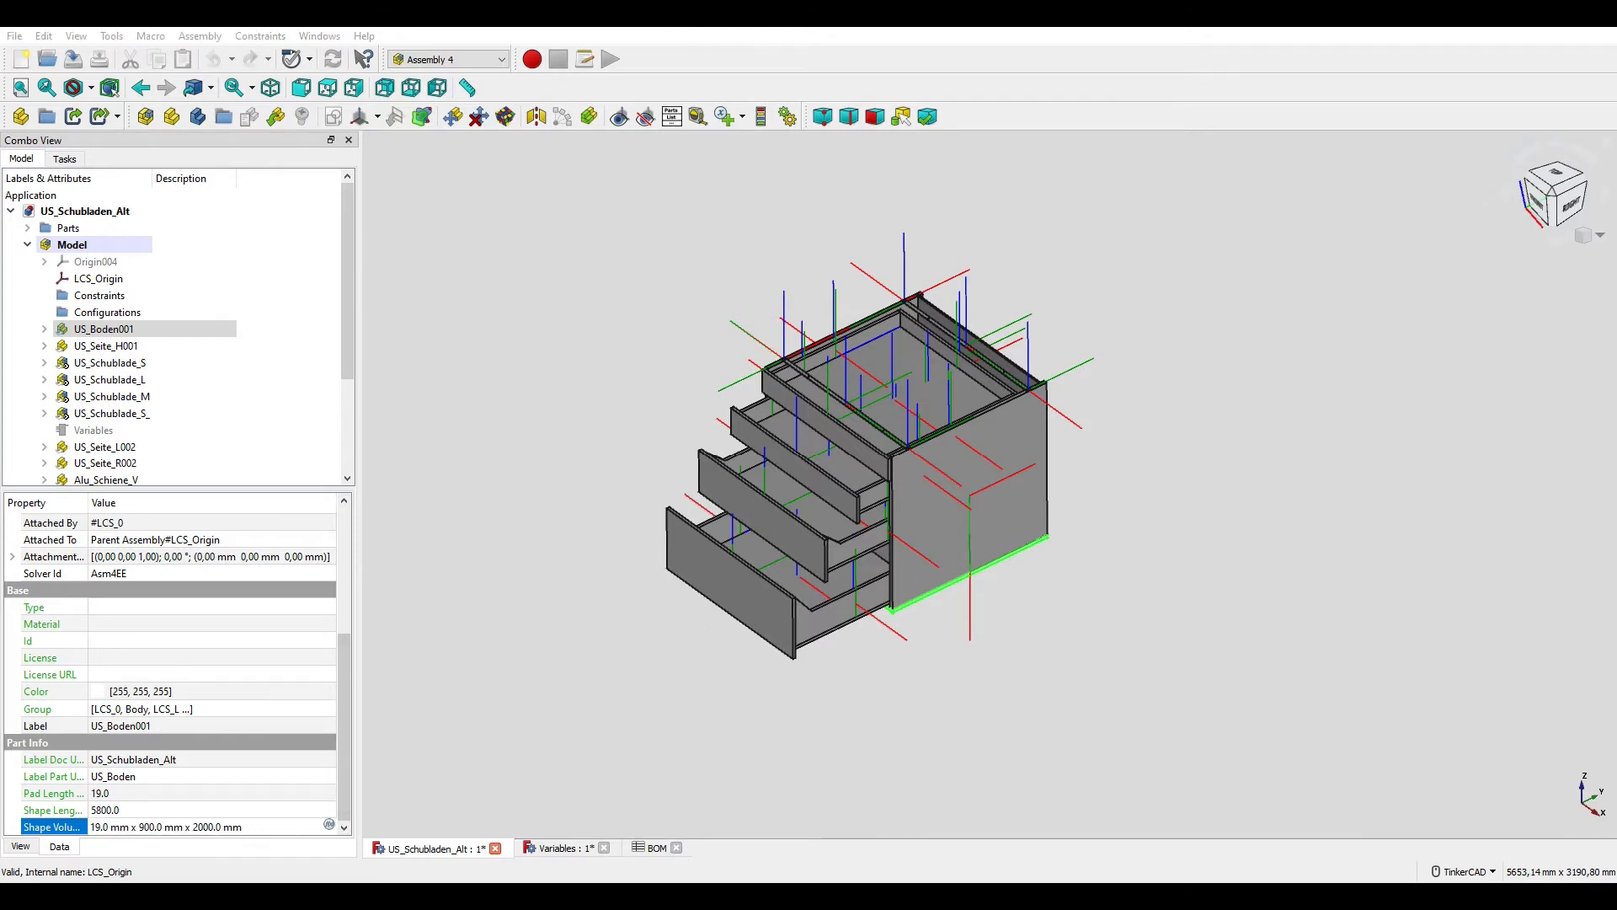
click(640, 502)
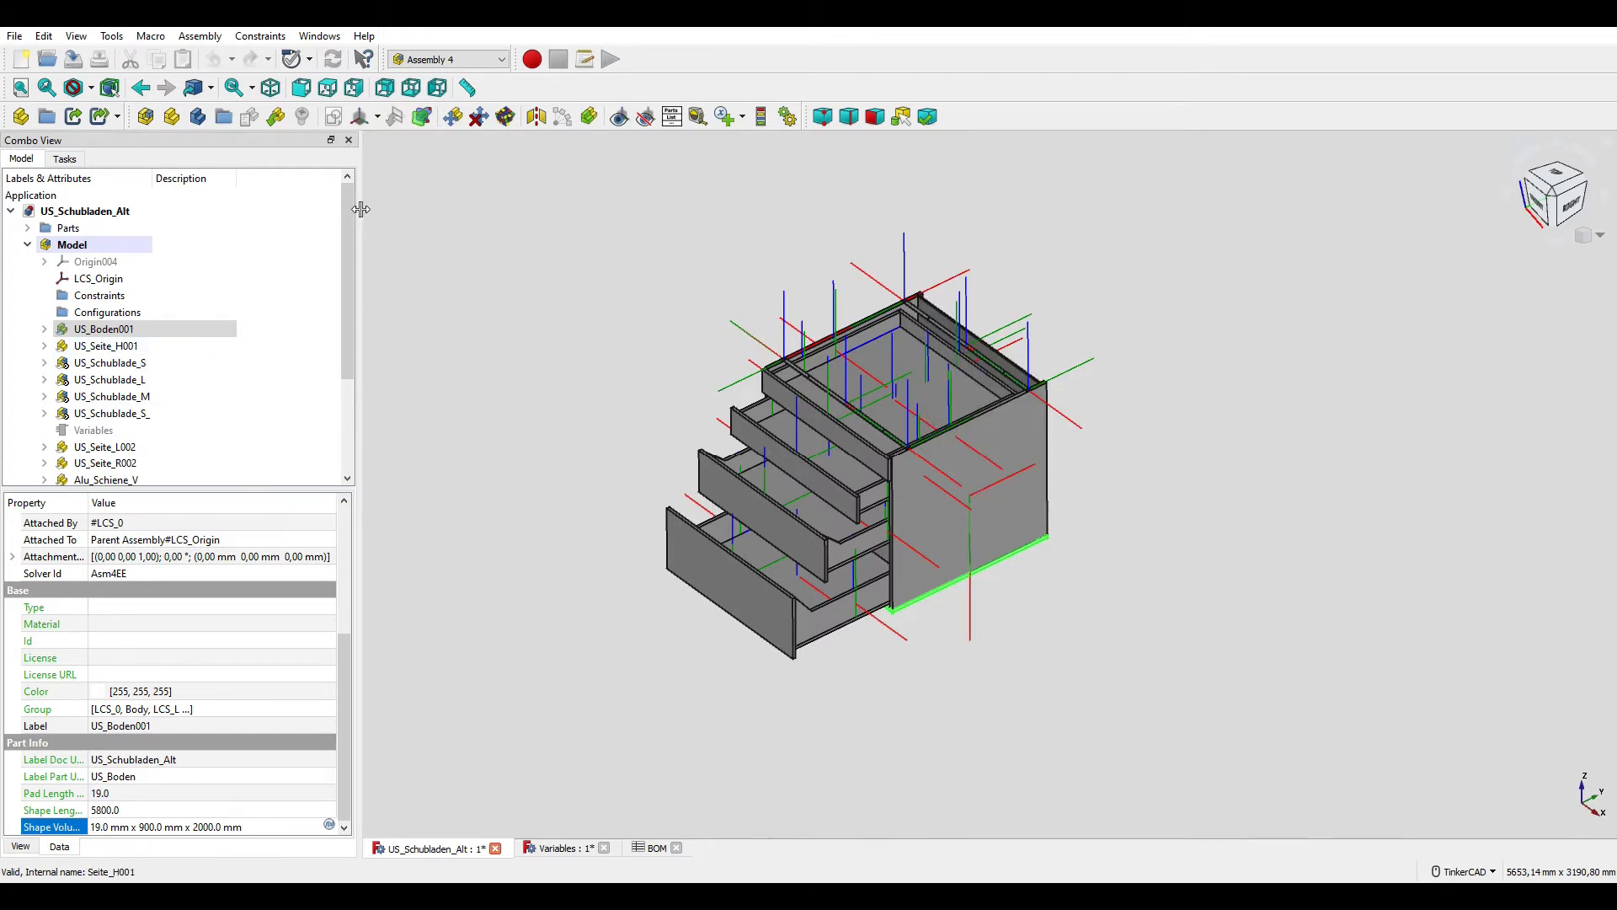
click(1187, 487)
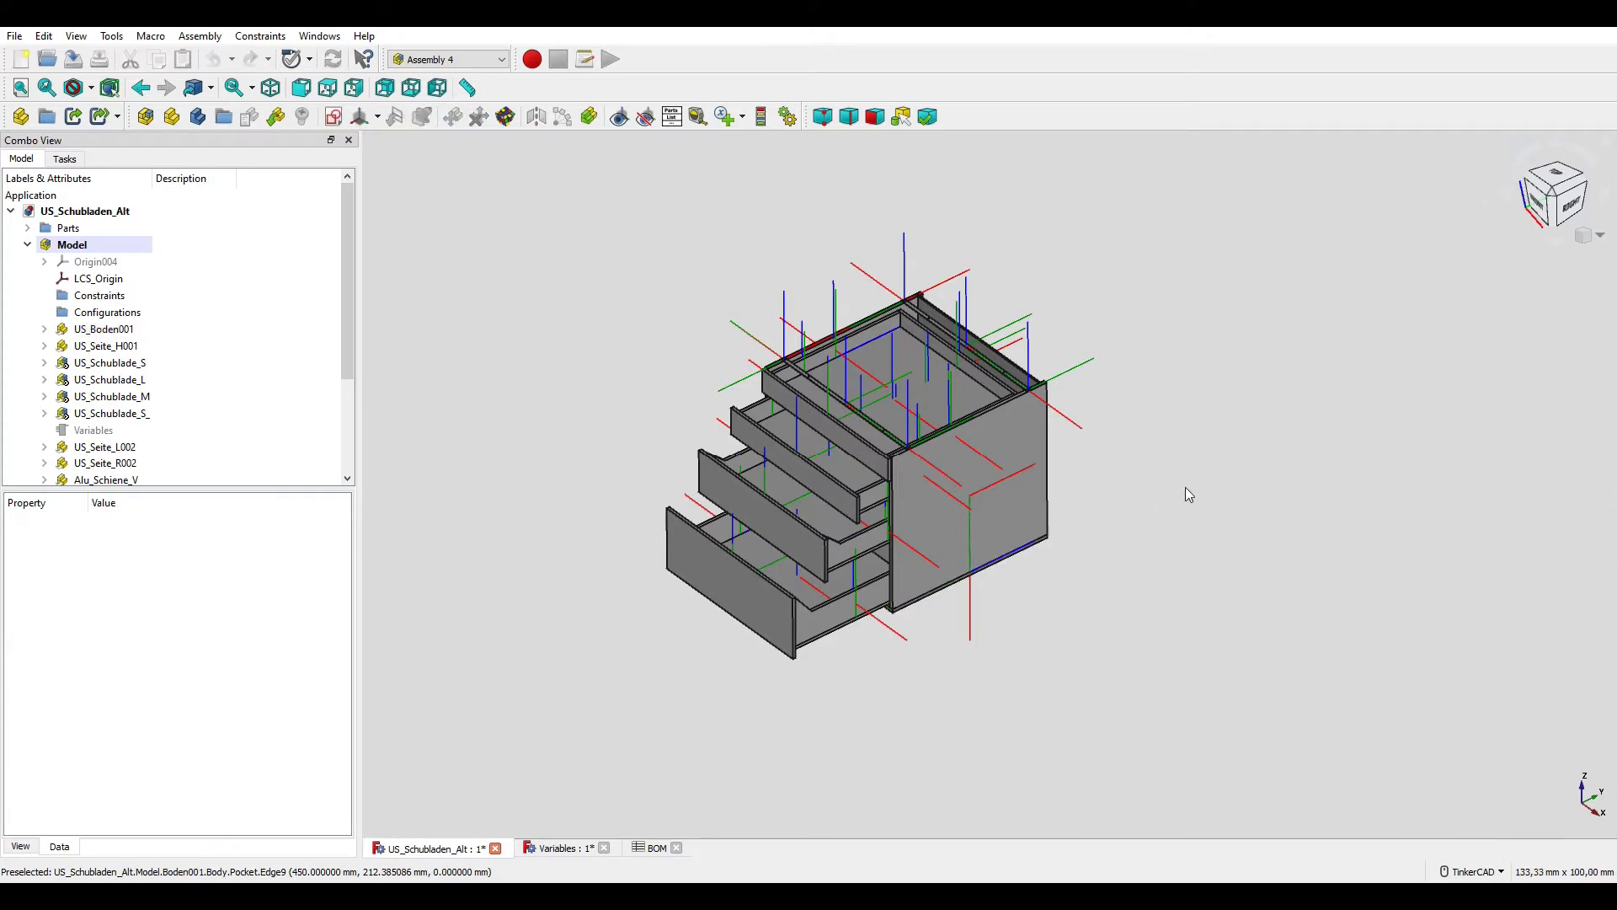
middle_drag(1132, 501, 1048, 534)
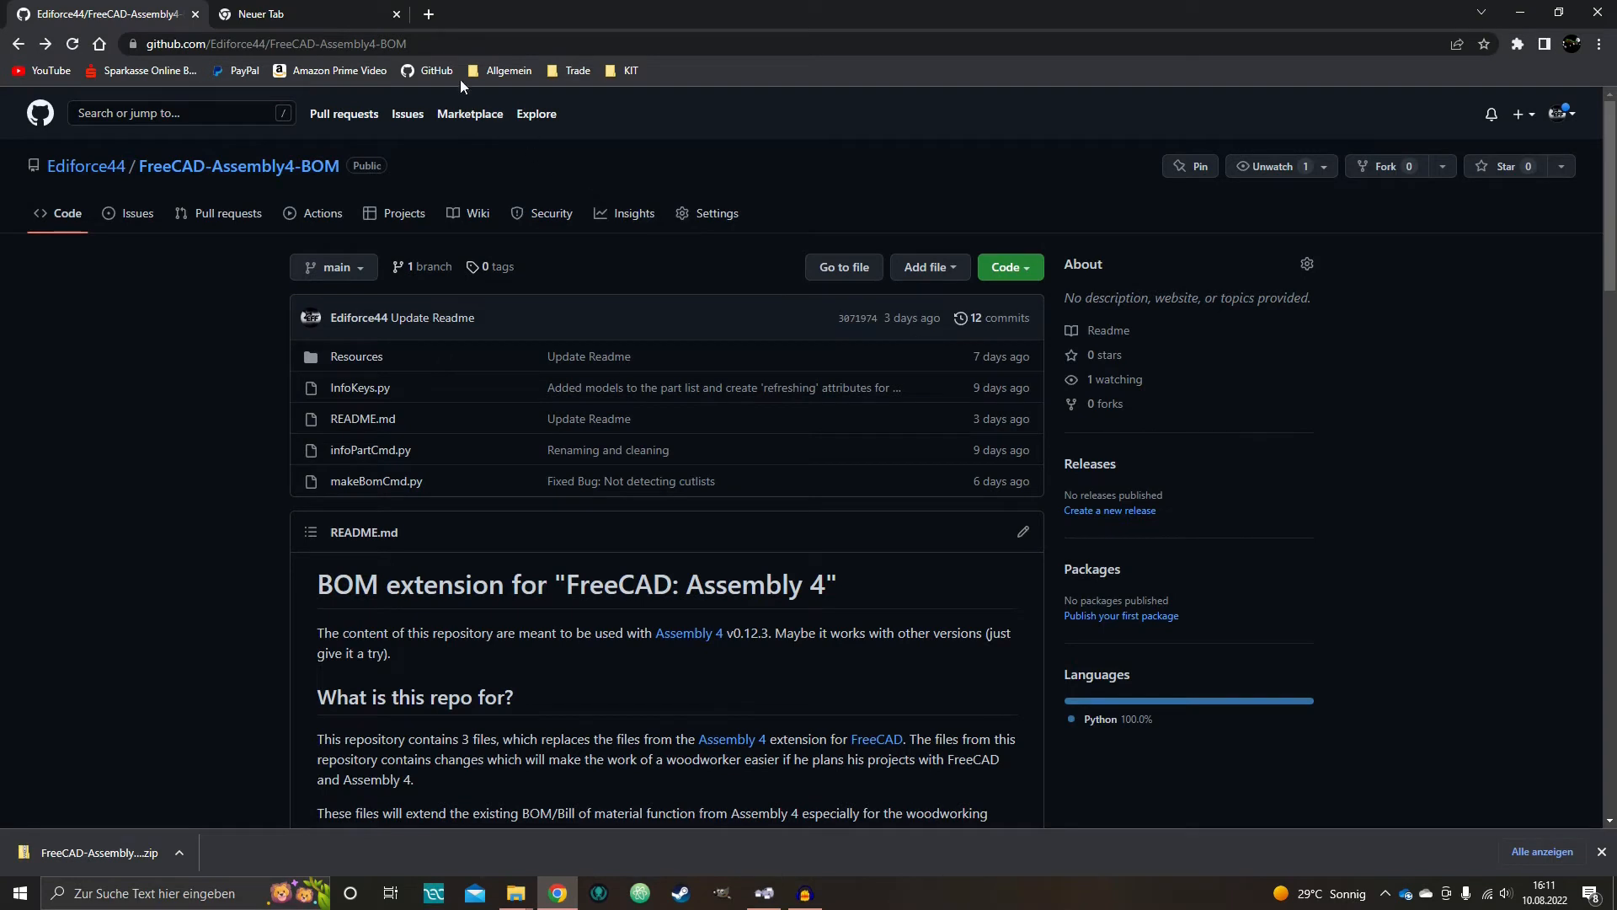
- Switch to the FreeCAD-Assembly4-BOM GitHub page in the browser and look through its address, file list and README
click(452, 44)
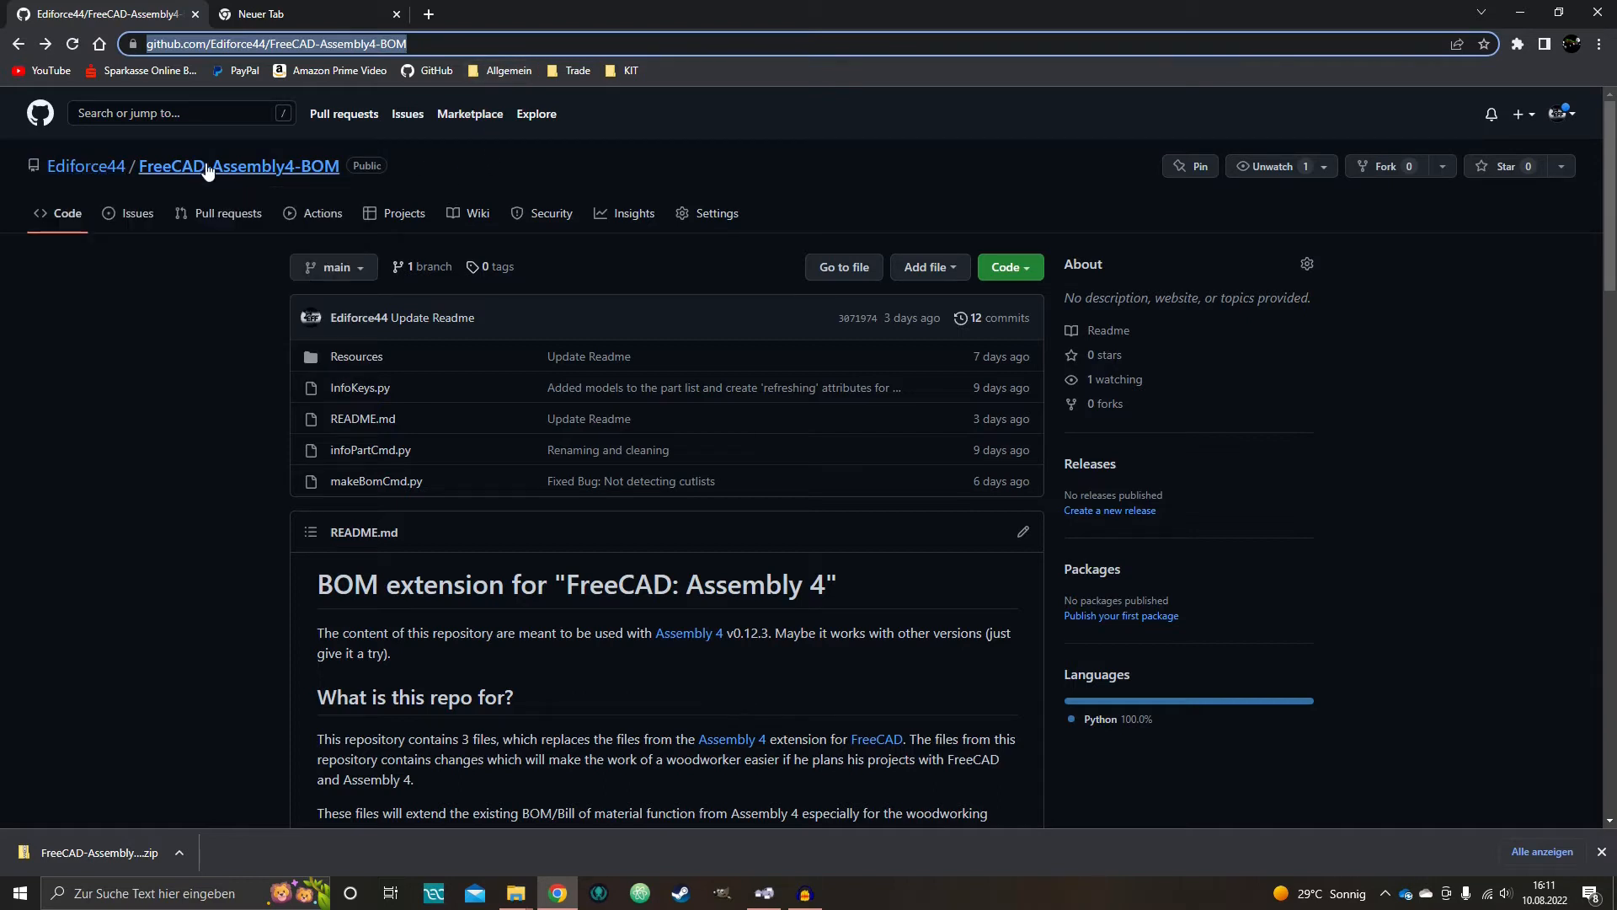
click(239, 335)
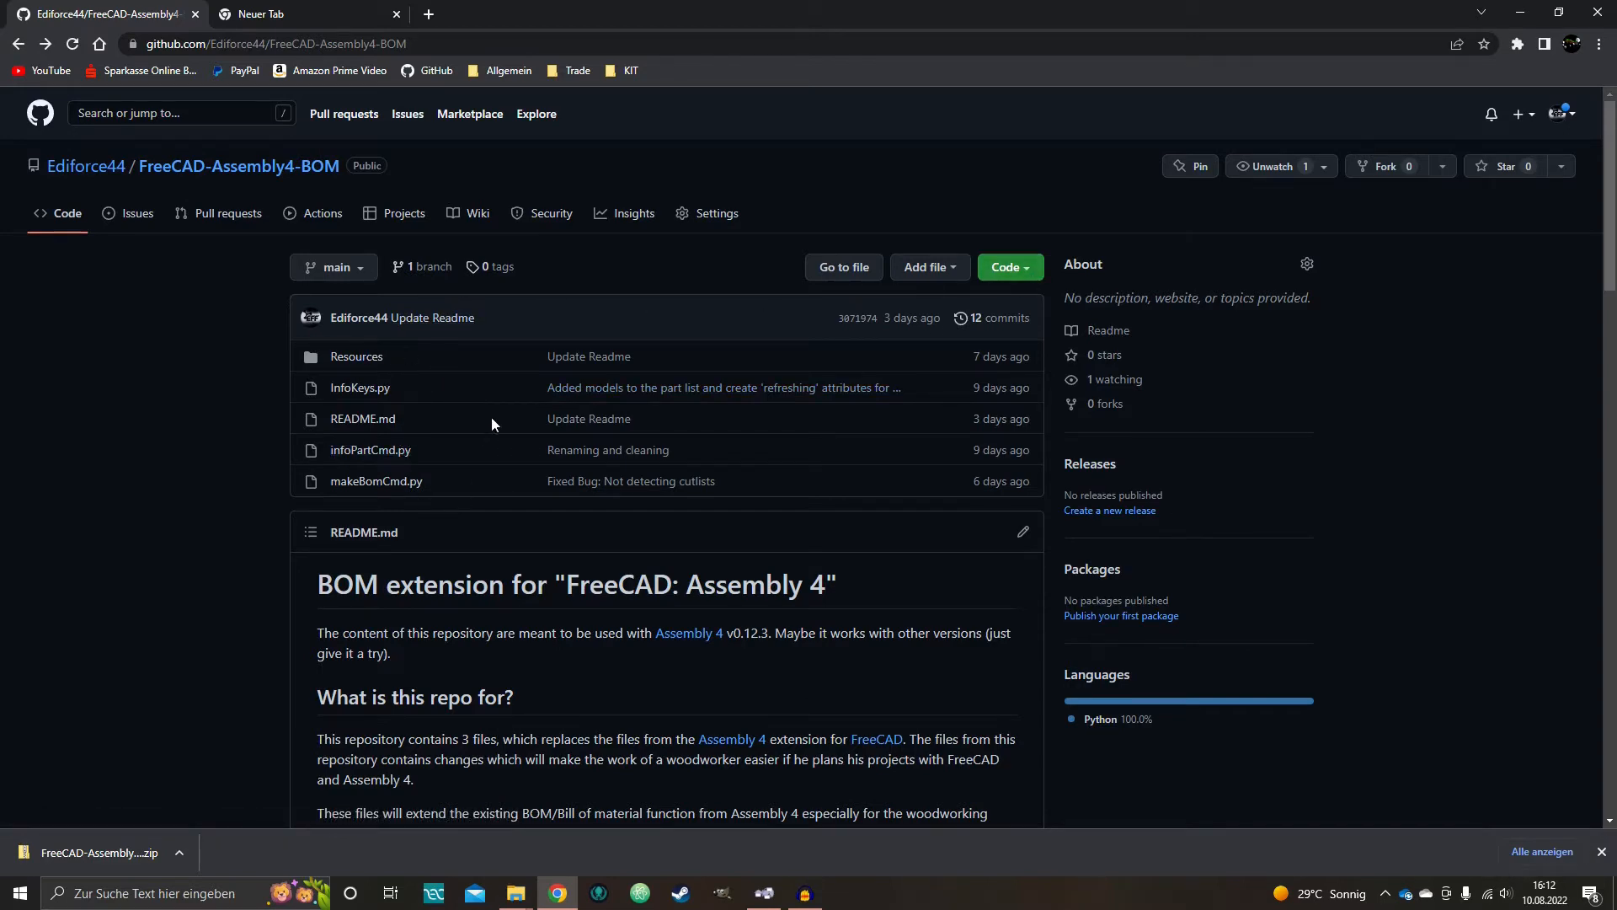
scroll(168, 417, down, 3)
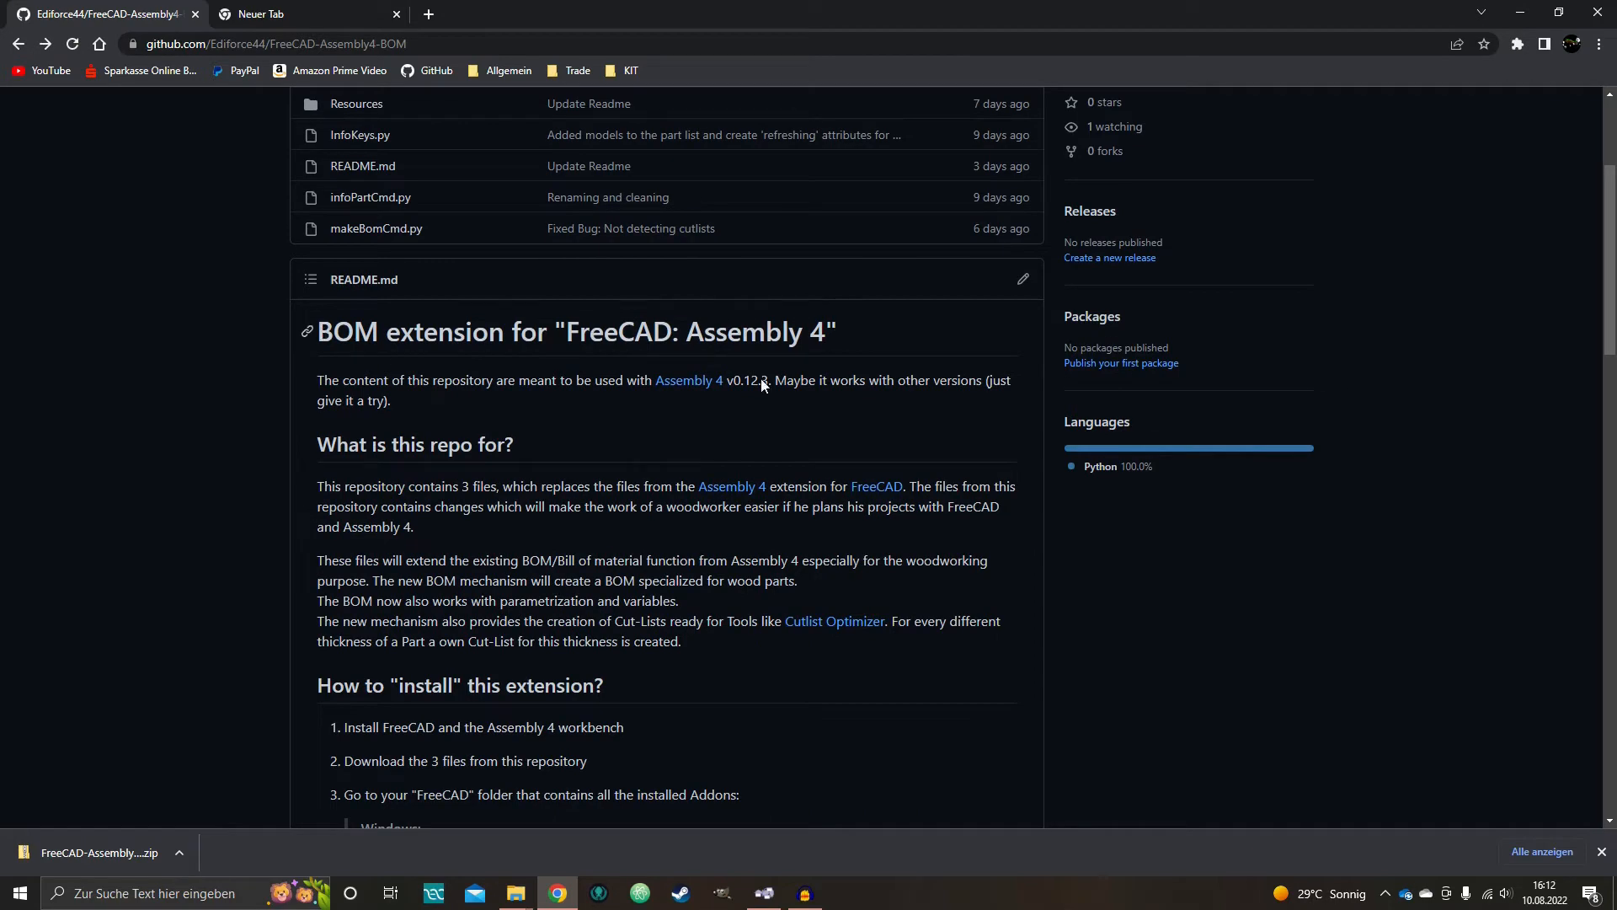
scroll(826, 341, down, 2)
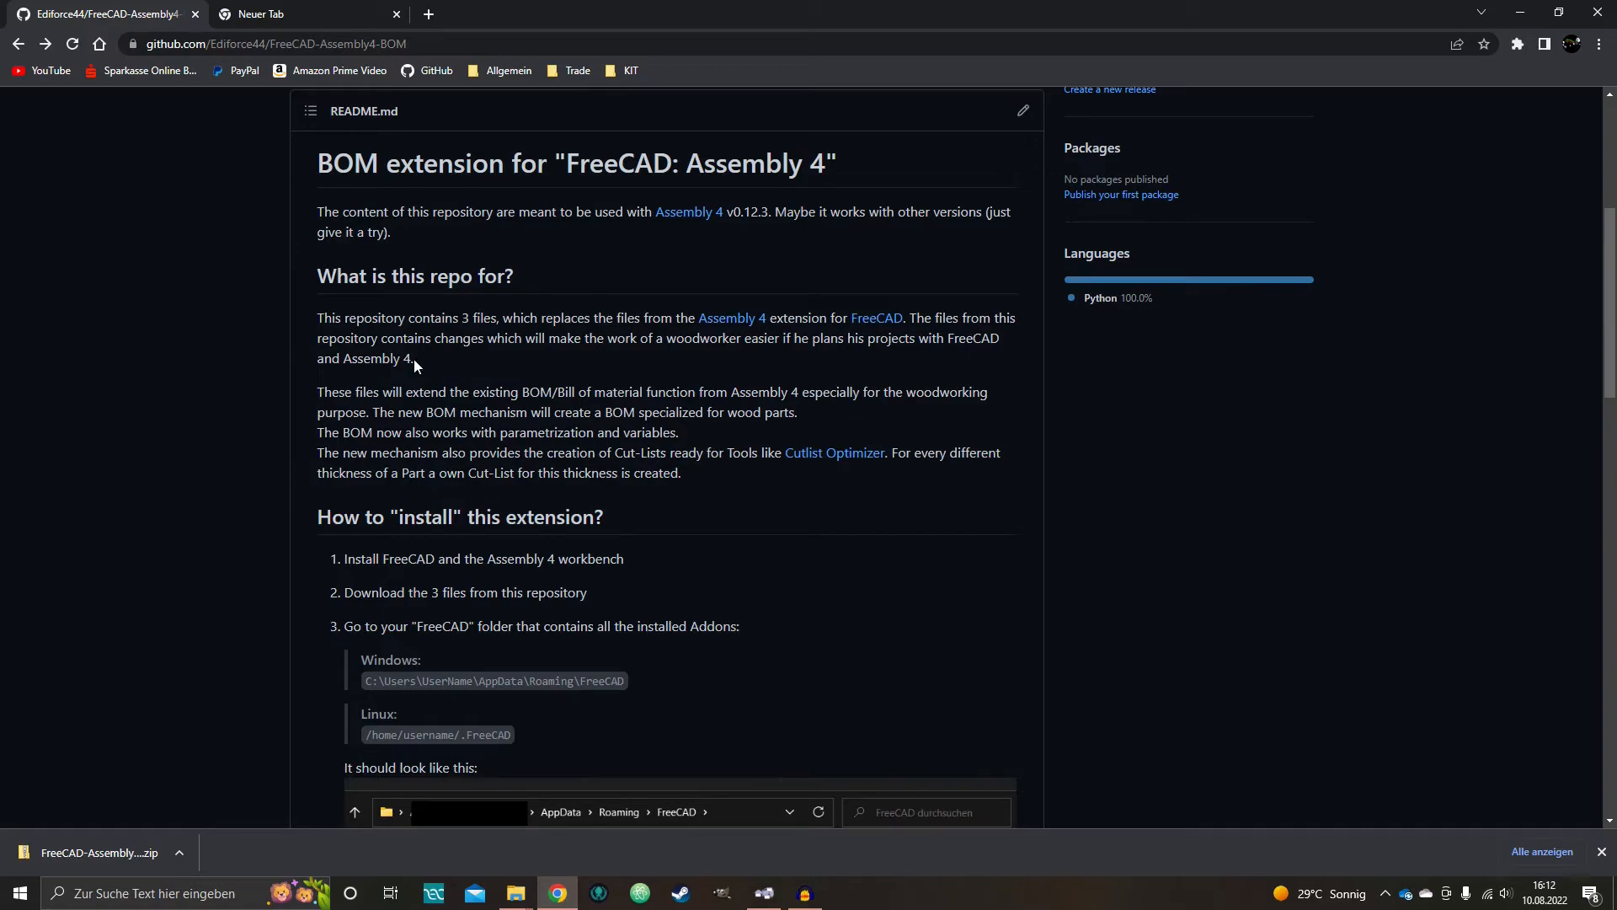
scroll(539, 417, down, 10)
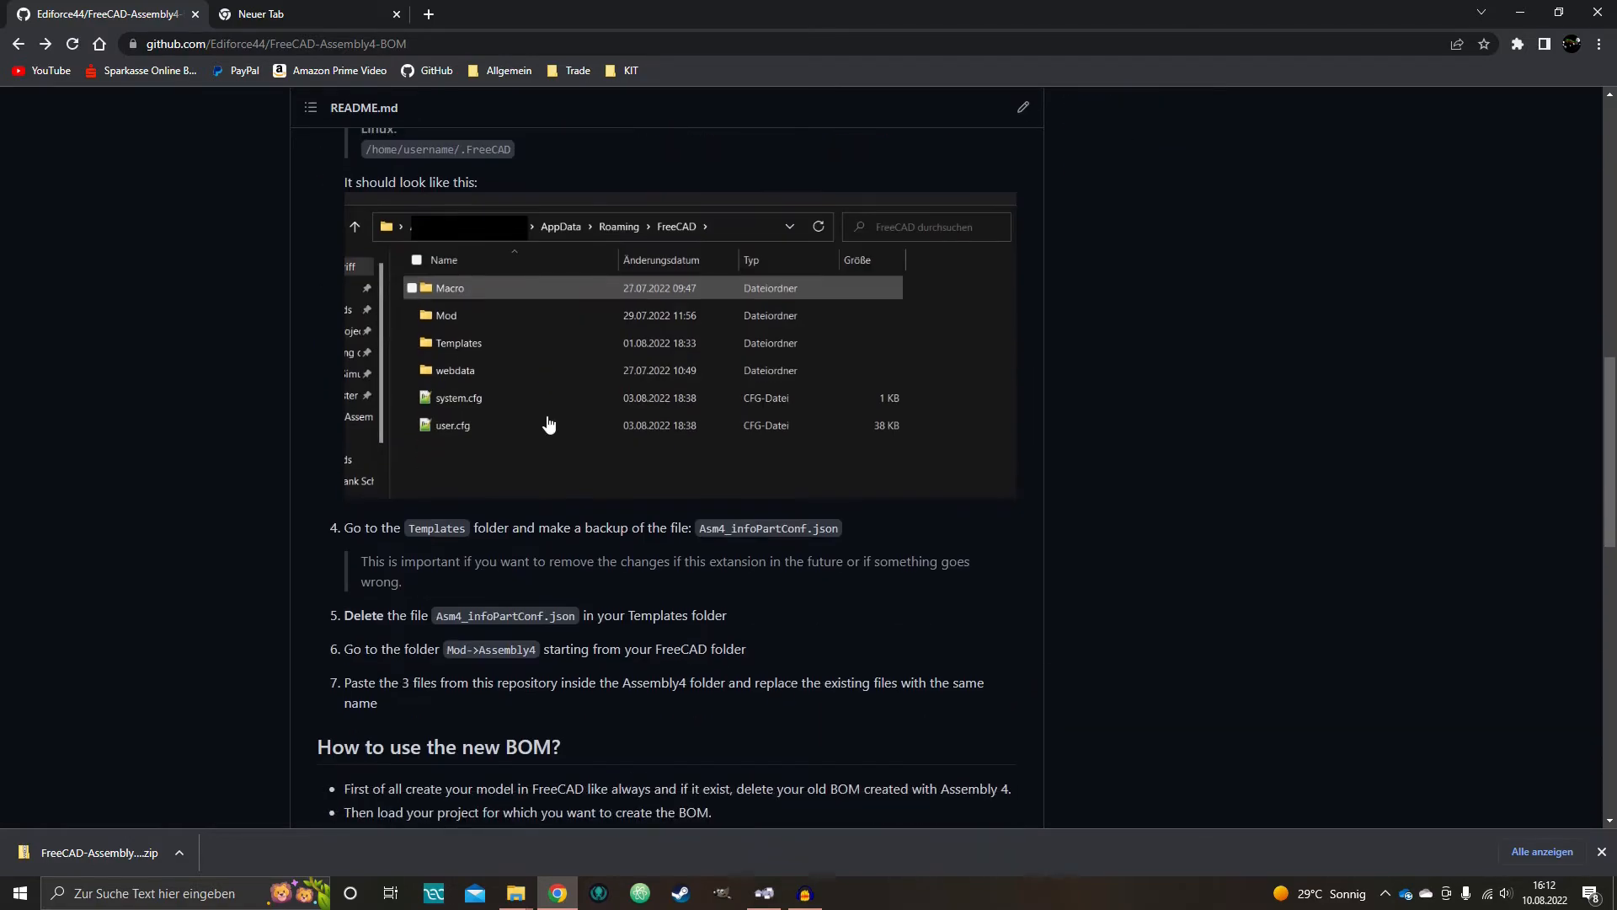
scroll(550, 425, down, 9)
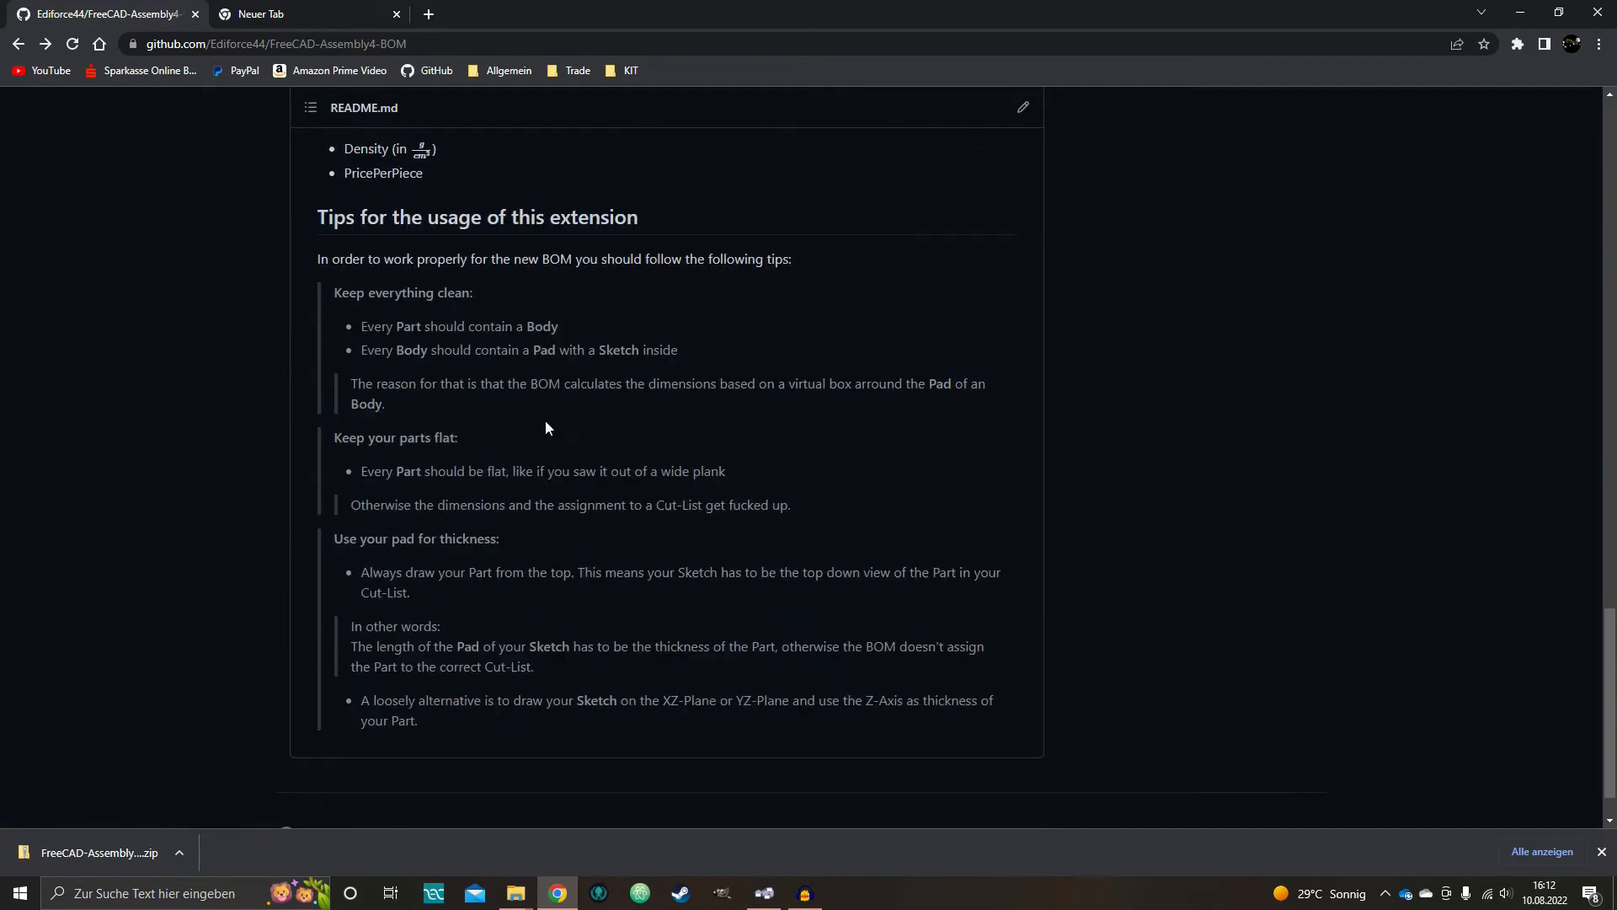
scroll(557, 417, up, 19)
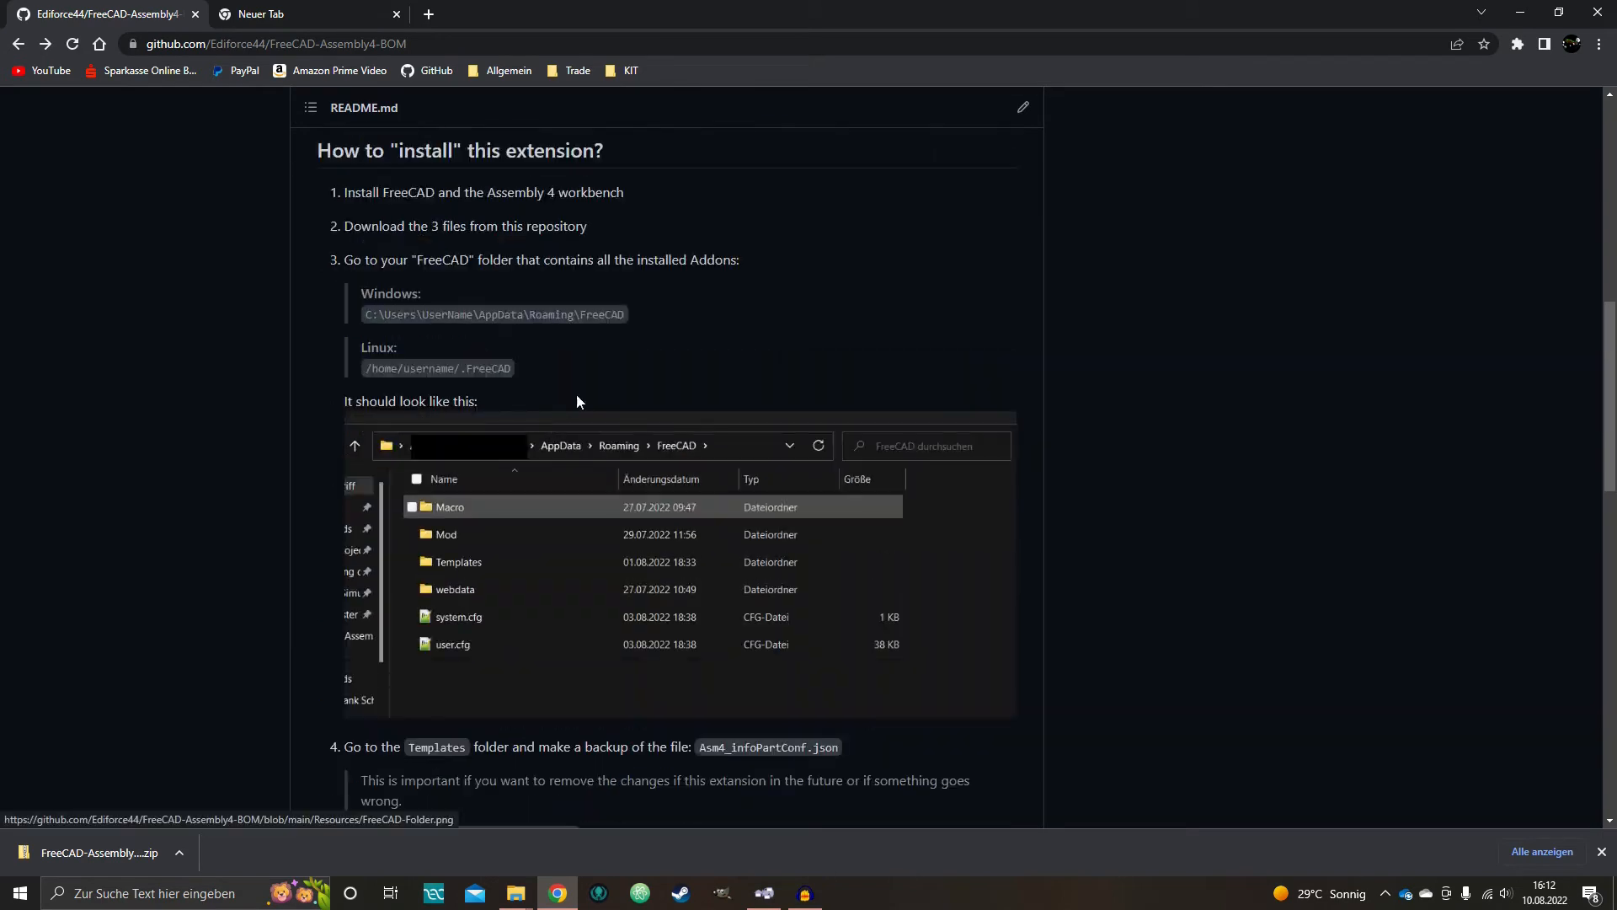
scroll(581, 369, up, 10)
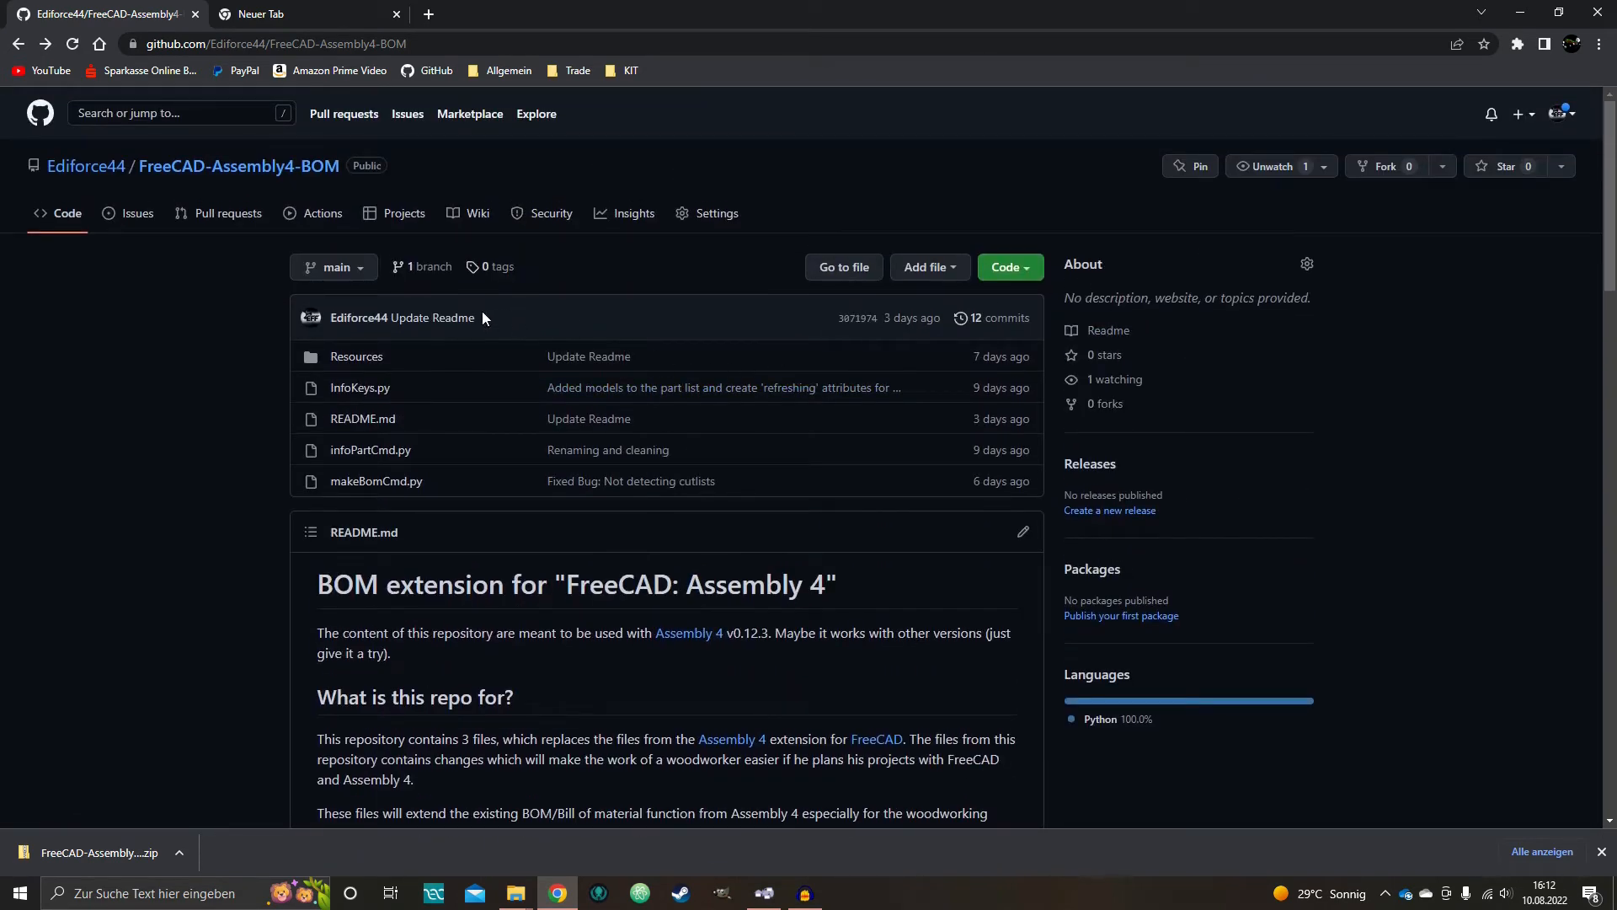
- Download the repository as a ZIP and open FreeCAD-Assembly4-BOM-main.zip from the Downloads folder in File Explorer
click(1032, 271)
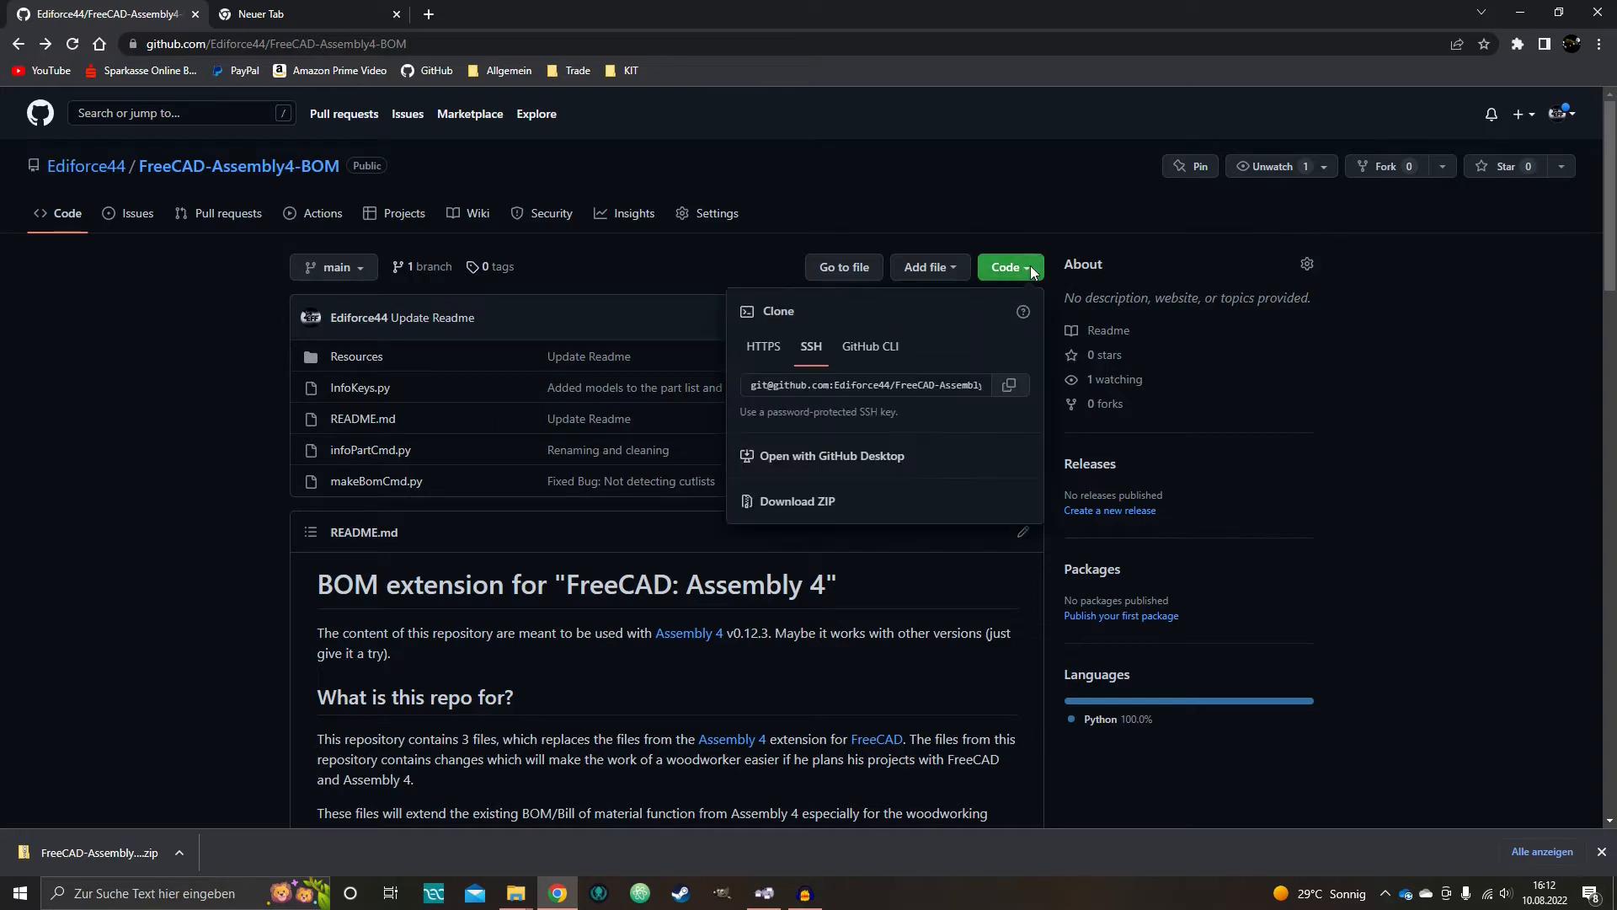
click(807, 507)
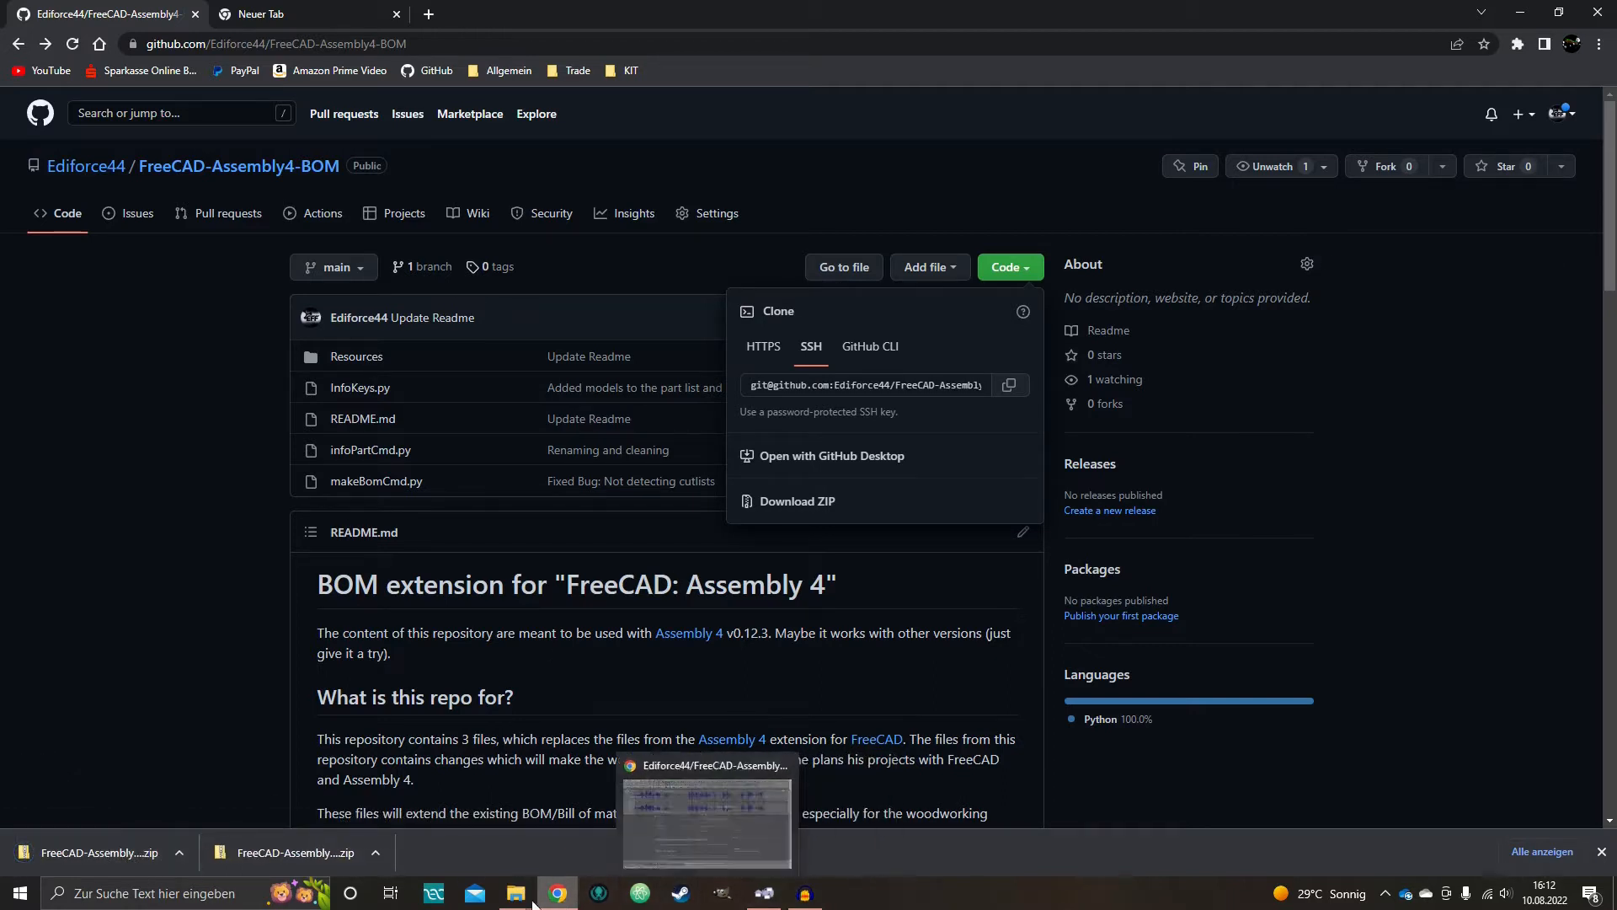
mouse_move(515, 895)
click(660, 852)
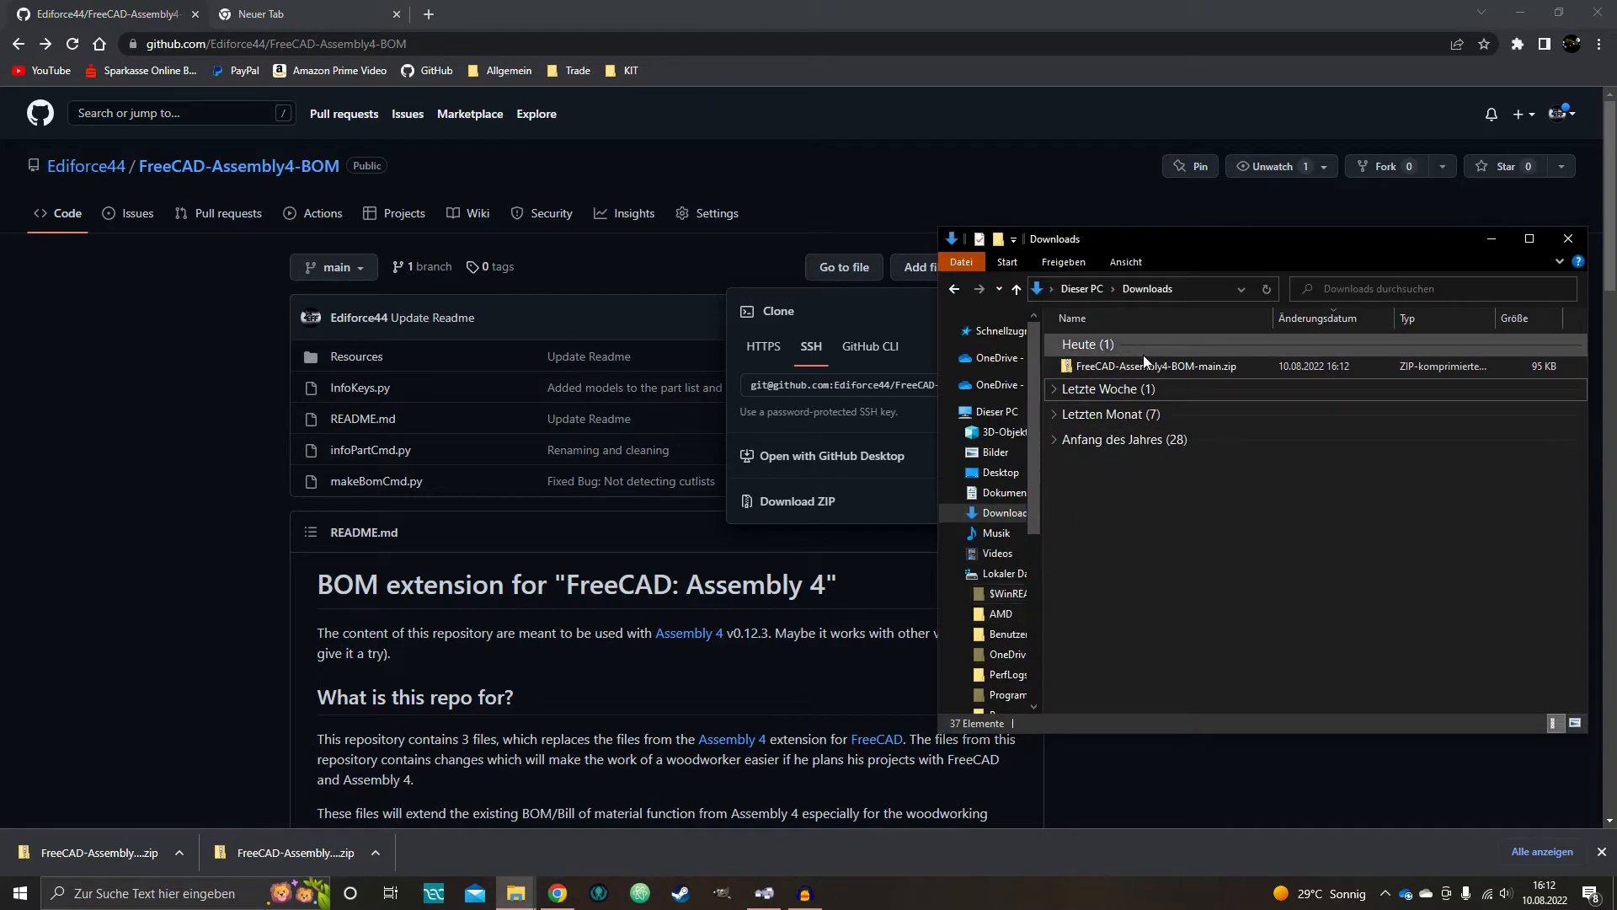
double_click(1240, 367)
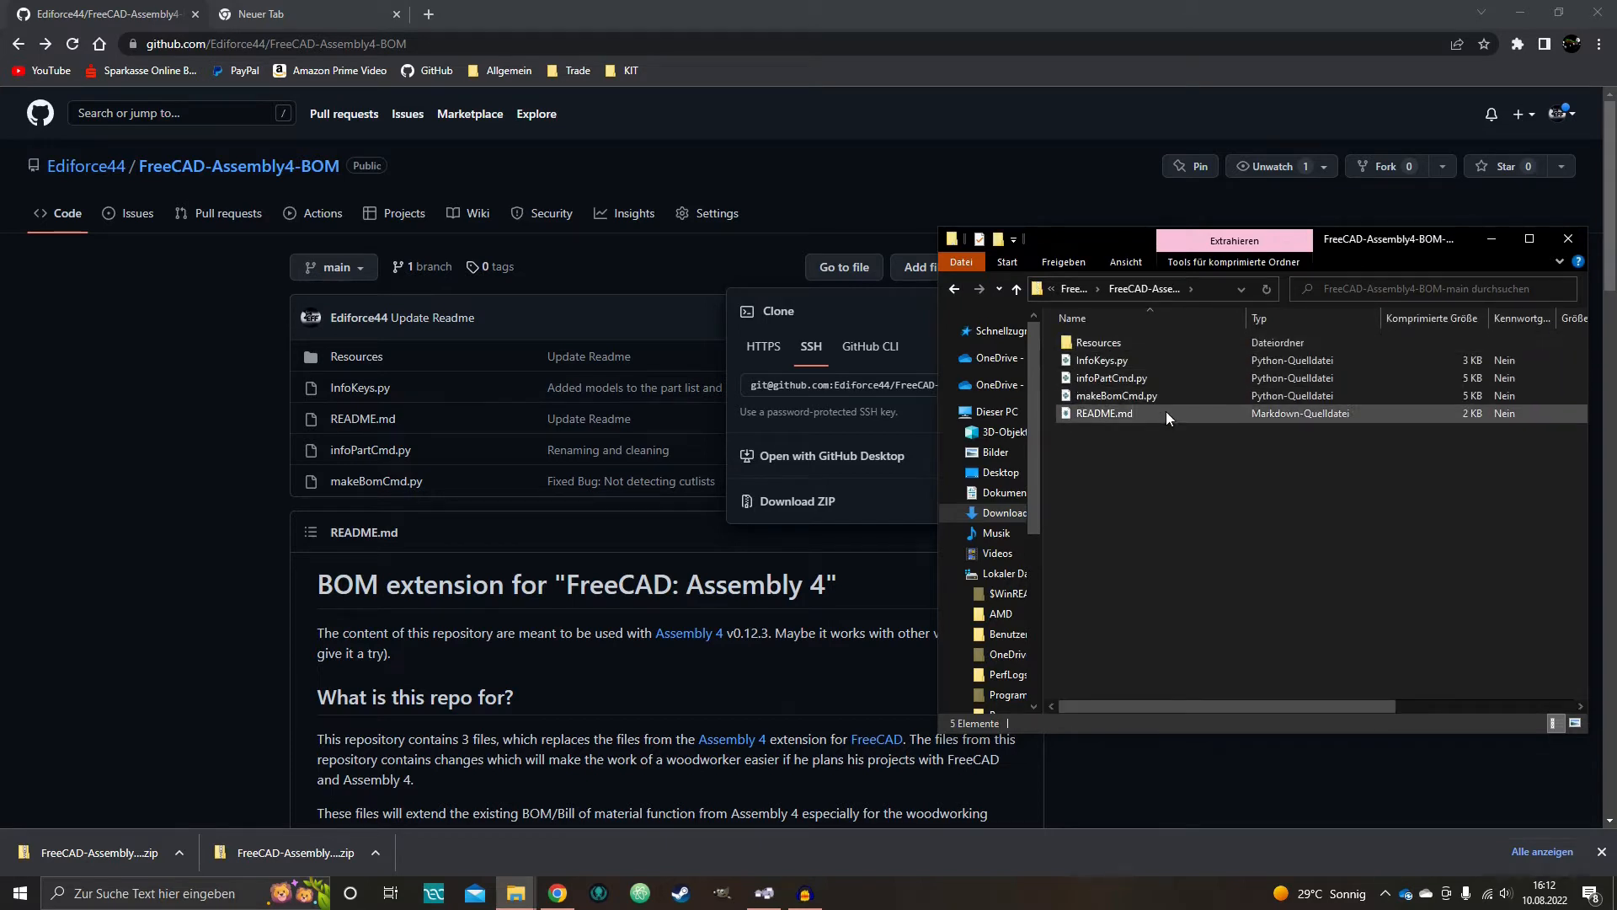
- Select InfoKeys.py, infoPartCmd.py and makeBomCmd.py together in the opened archive
click(1151, 361)
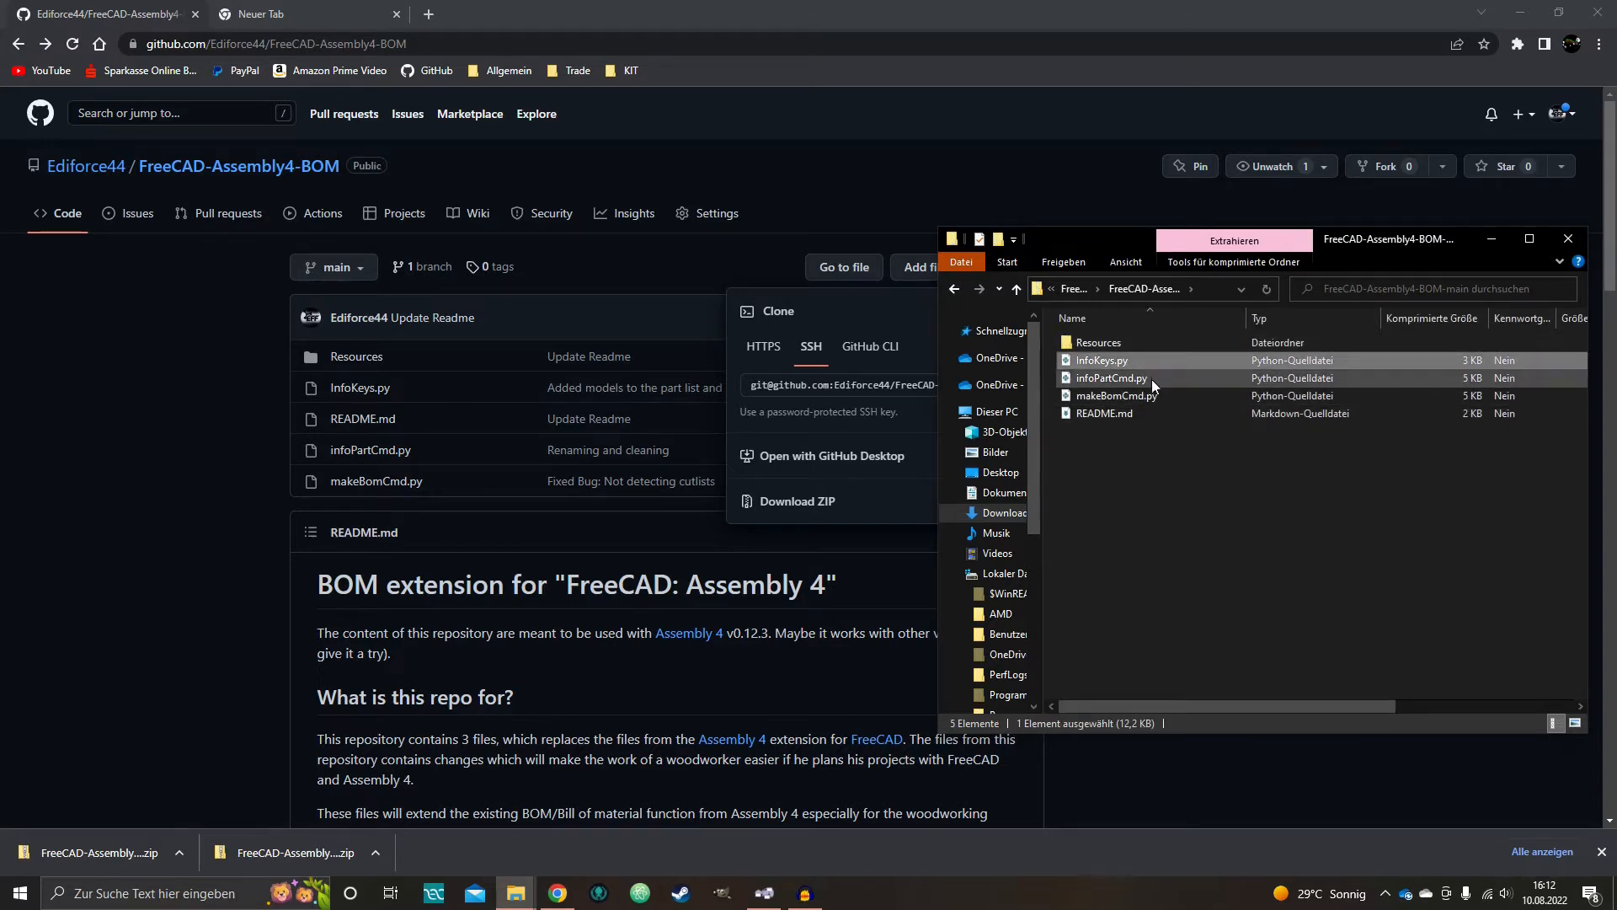
ctrl+click(1154, 377)
ctrl+click(1160, 396)
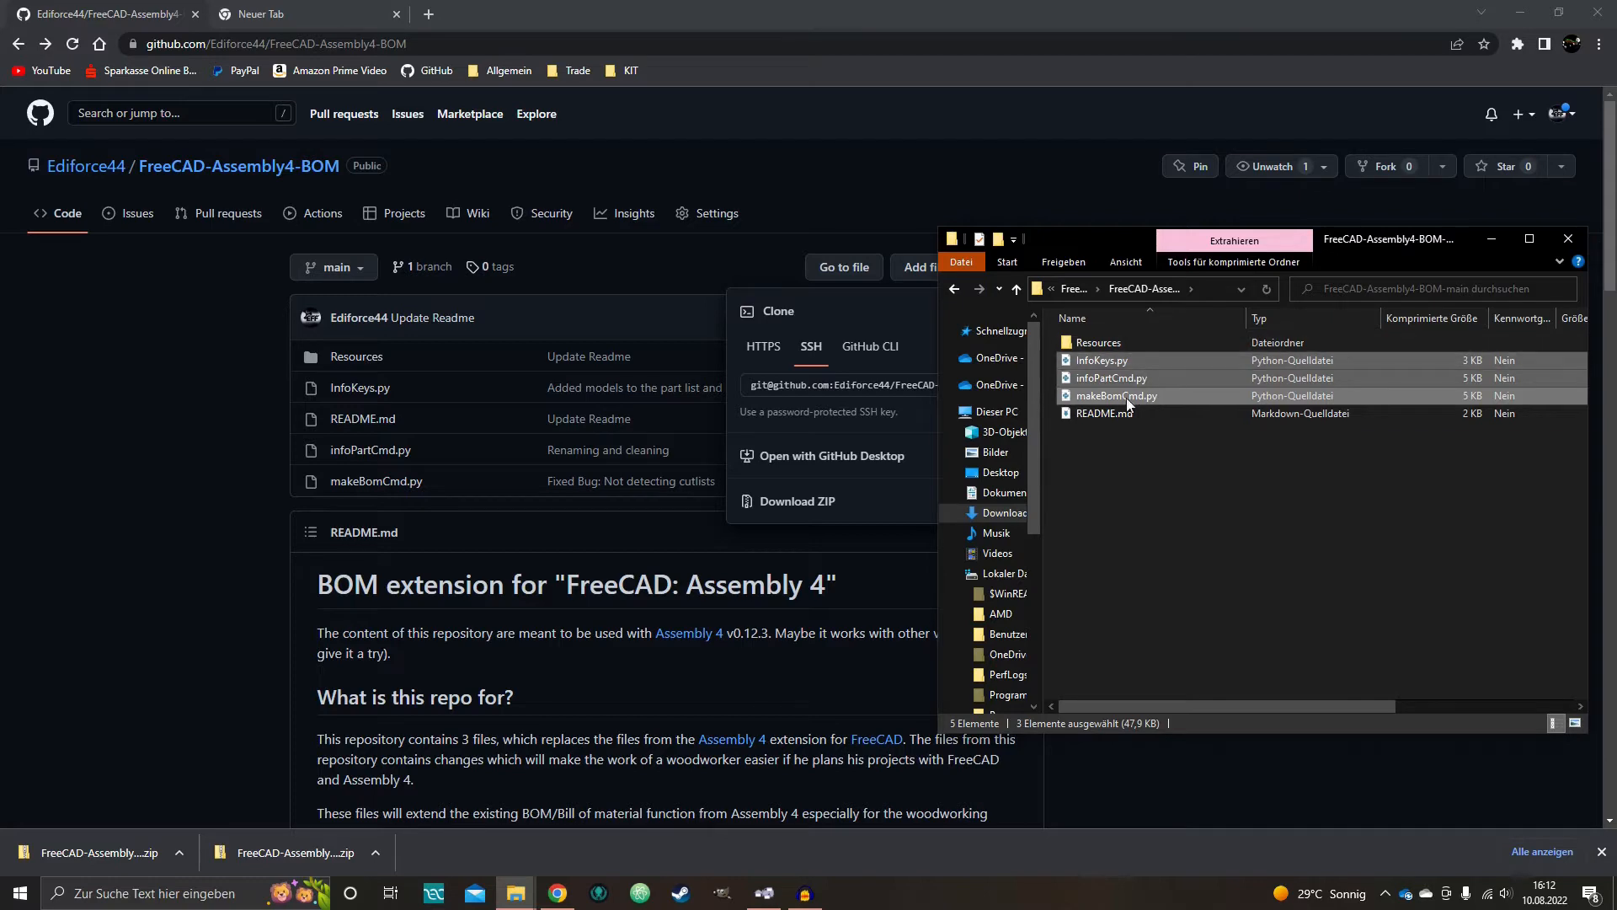
- Return to the README in the browser and examine the Windows and Linux FreeCAD folder paths in the installation instructions
click(292, 524)
scroll(513, 471, down, 6)
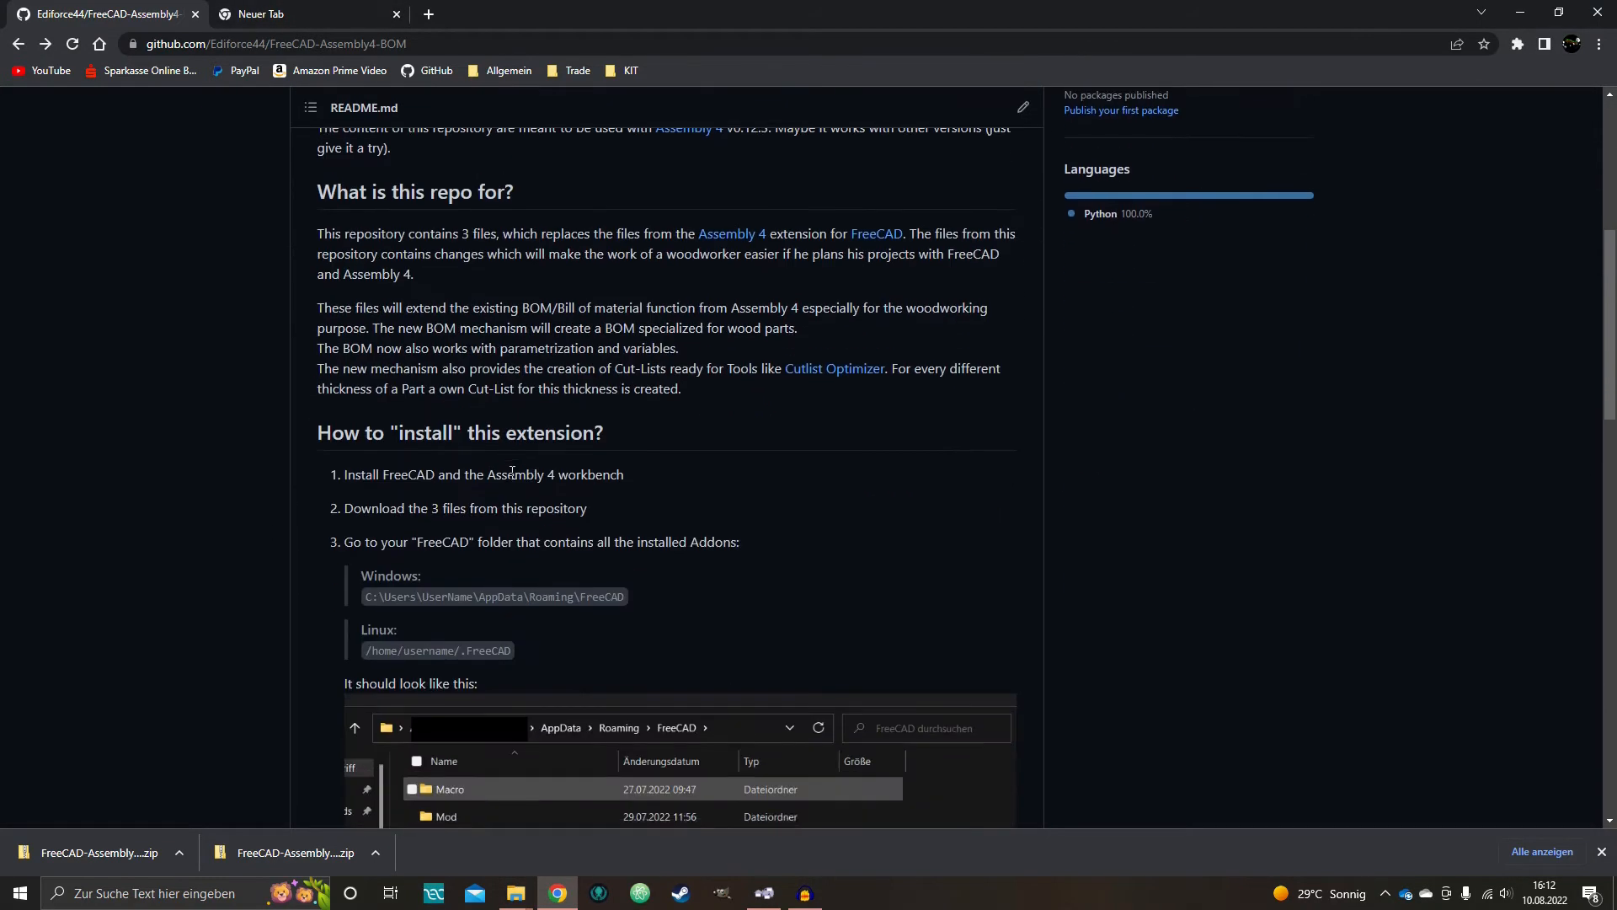
scroll(512, 472, down, 1)
drag(625, 510, 368, 512)
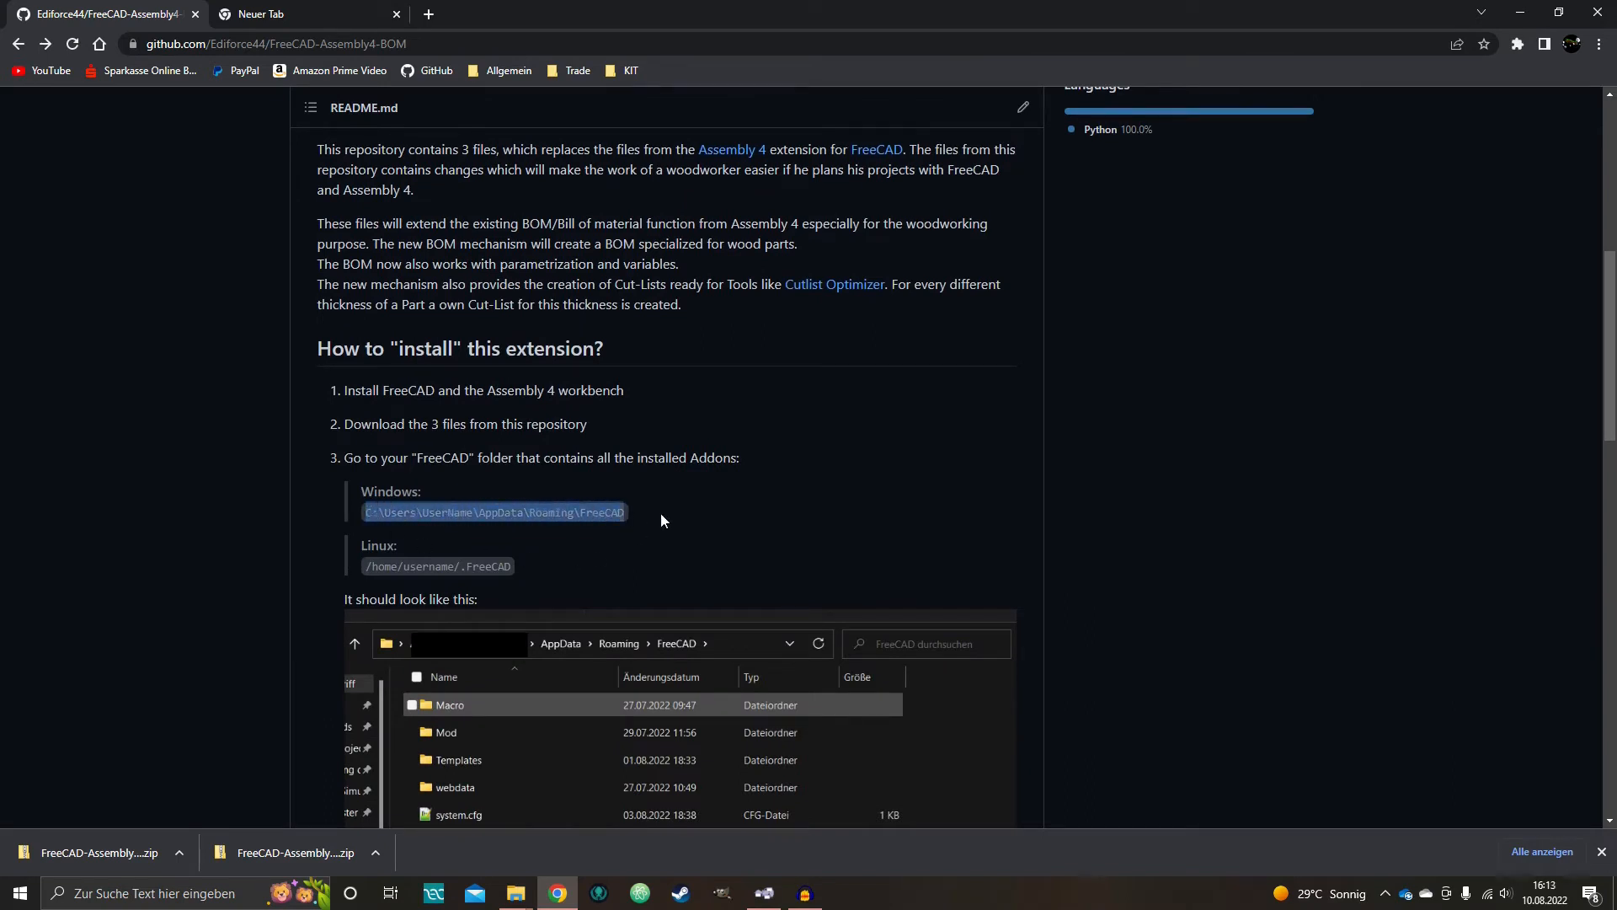
click(401, 539)
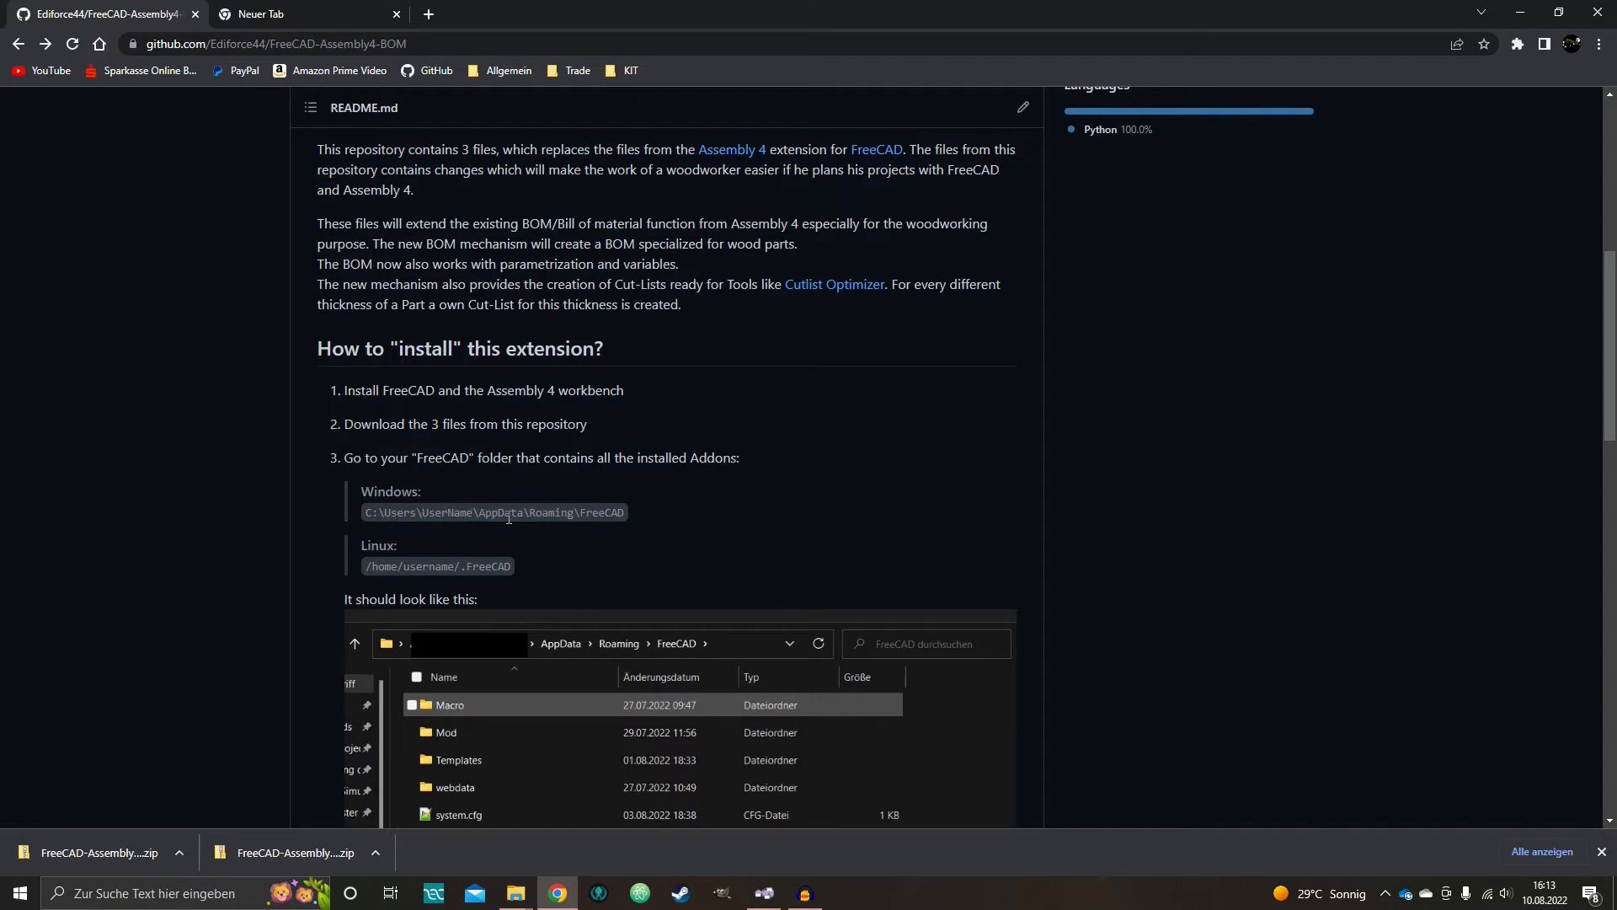
drag(421, 513, 473, 513)
click(560, 557)
drag(367, 566, 507, 566)
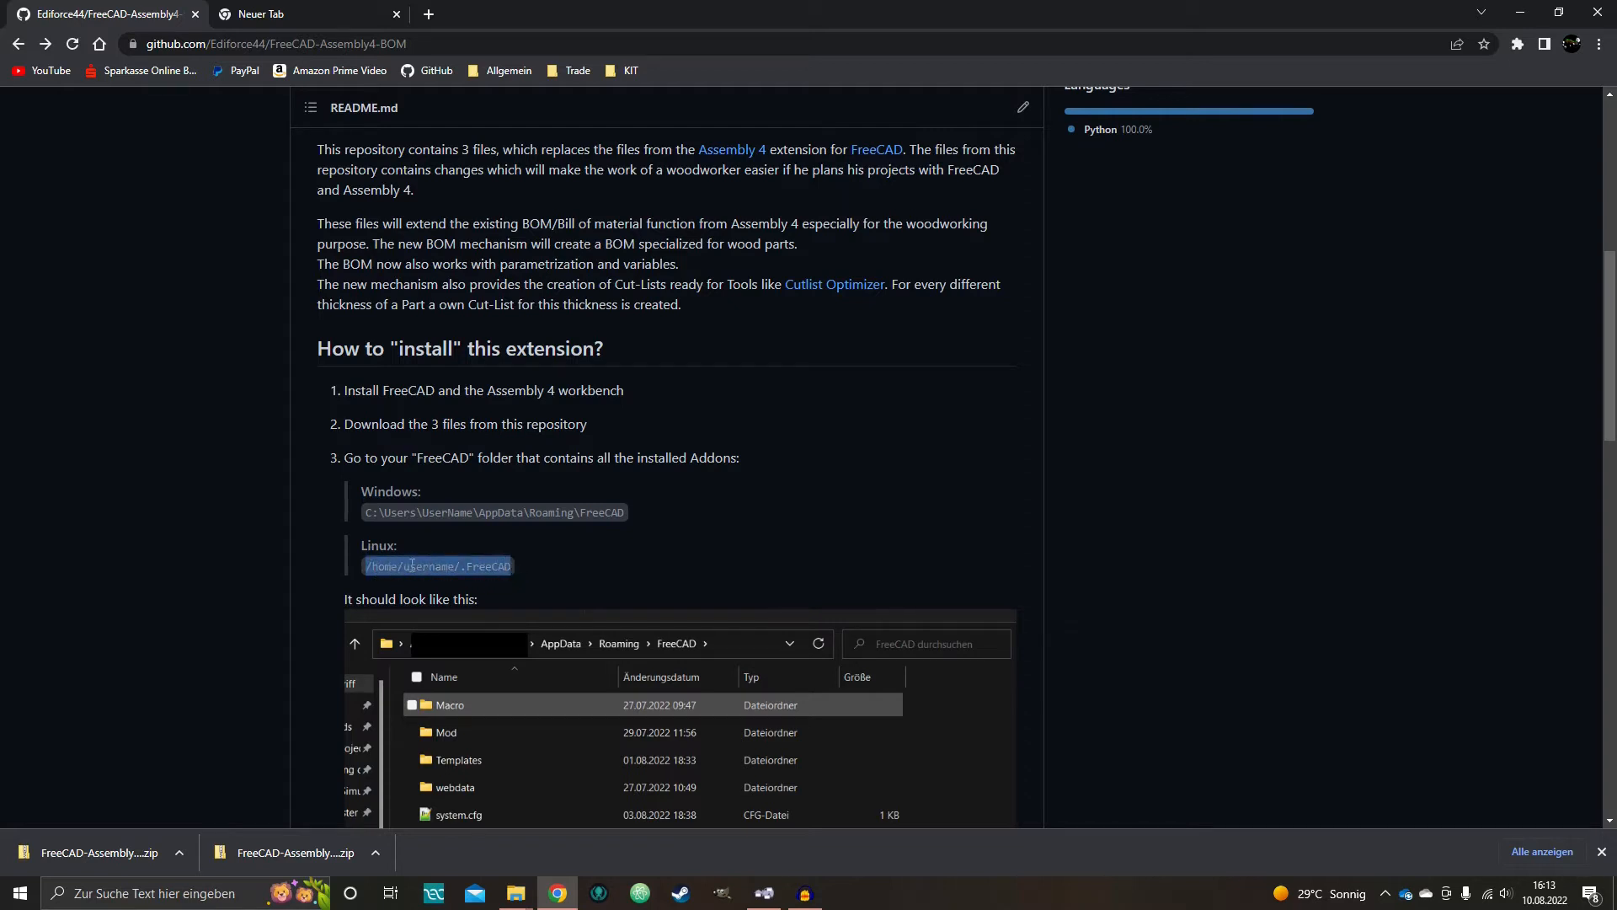
- Bring up the AppData\Roaming\FreeCAD folder in File Explorer, check its full path, and show the archive window alongside it
key(alt+Tab)
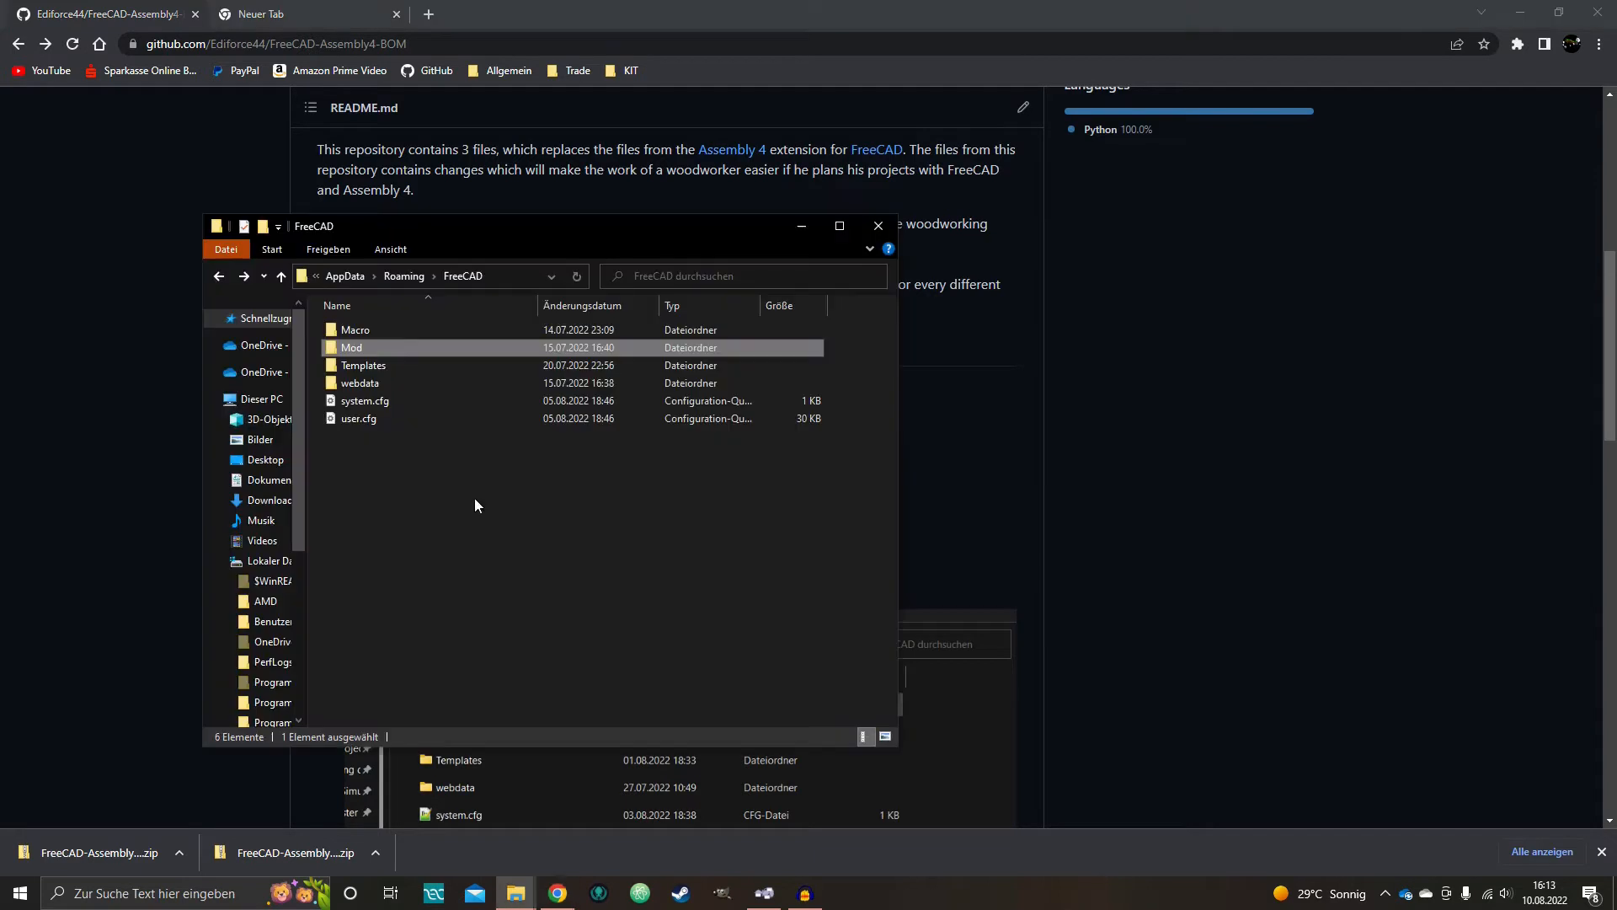
click(516, 276)
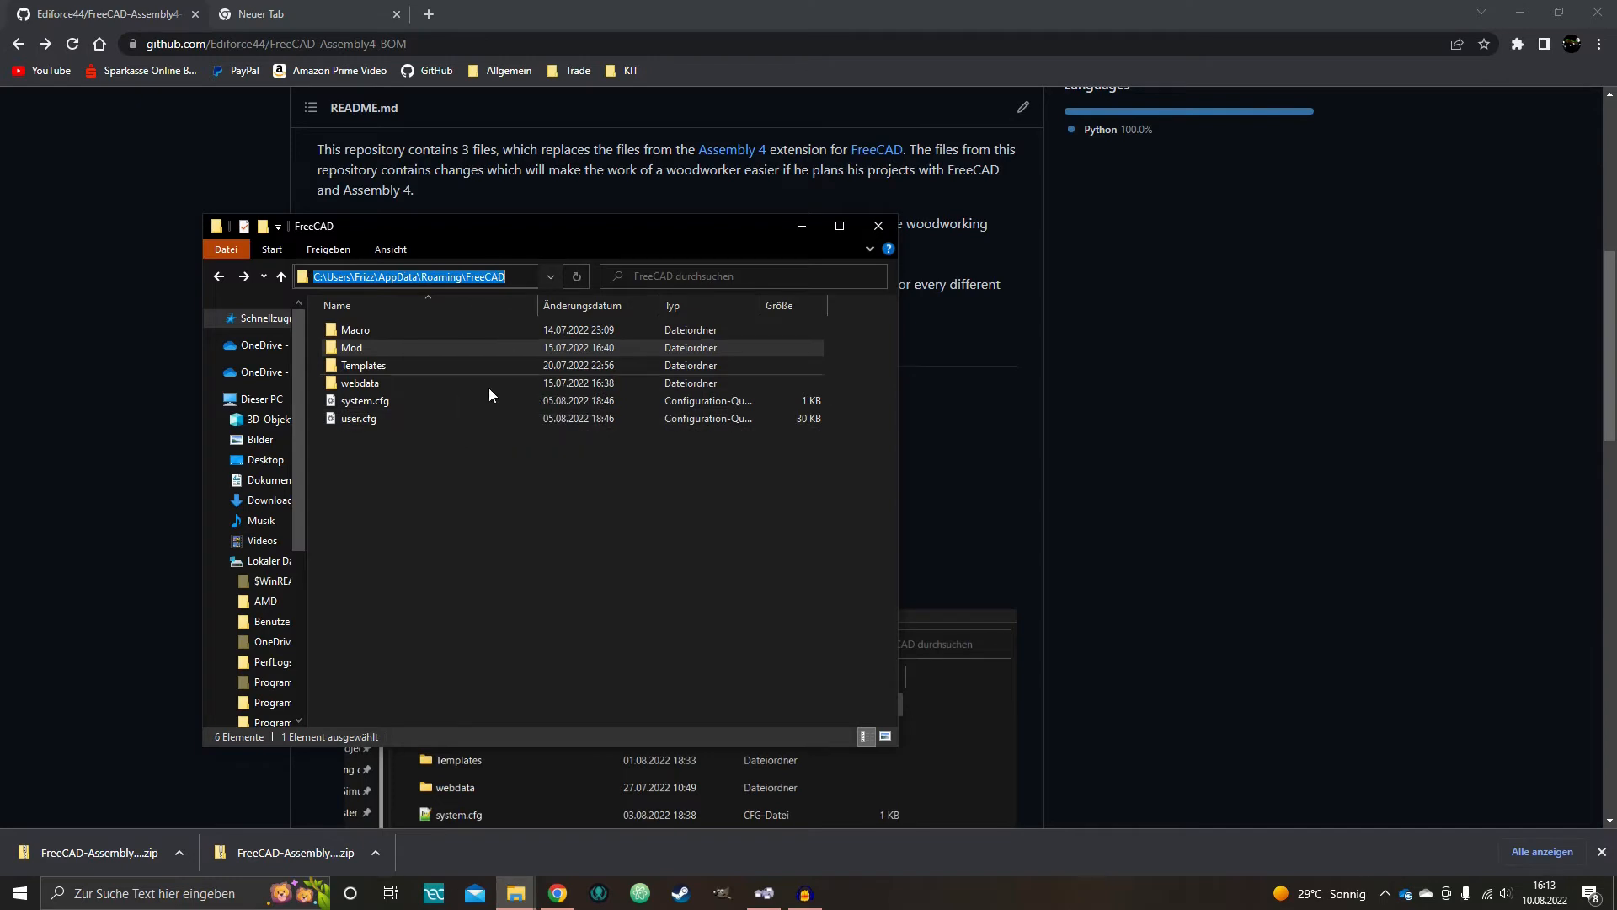
click(460, 457)
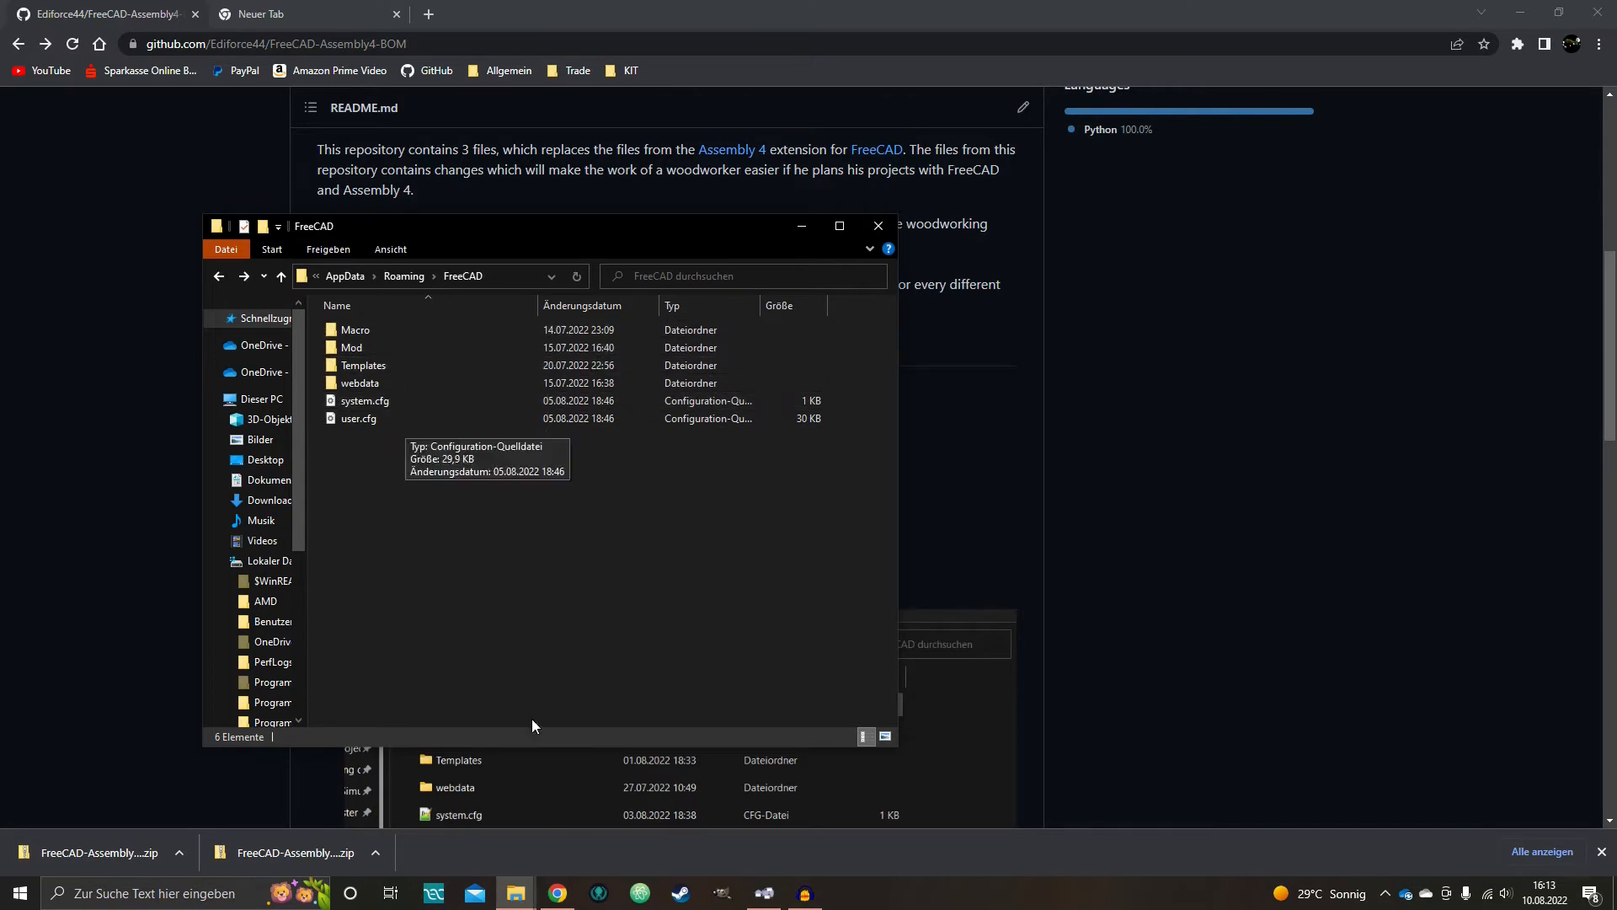
click(531, 900)
click(674, 809)
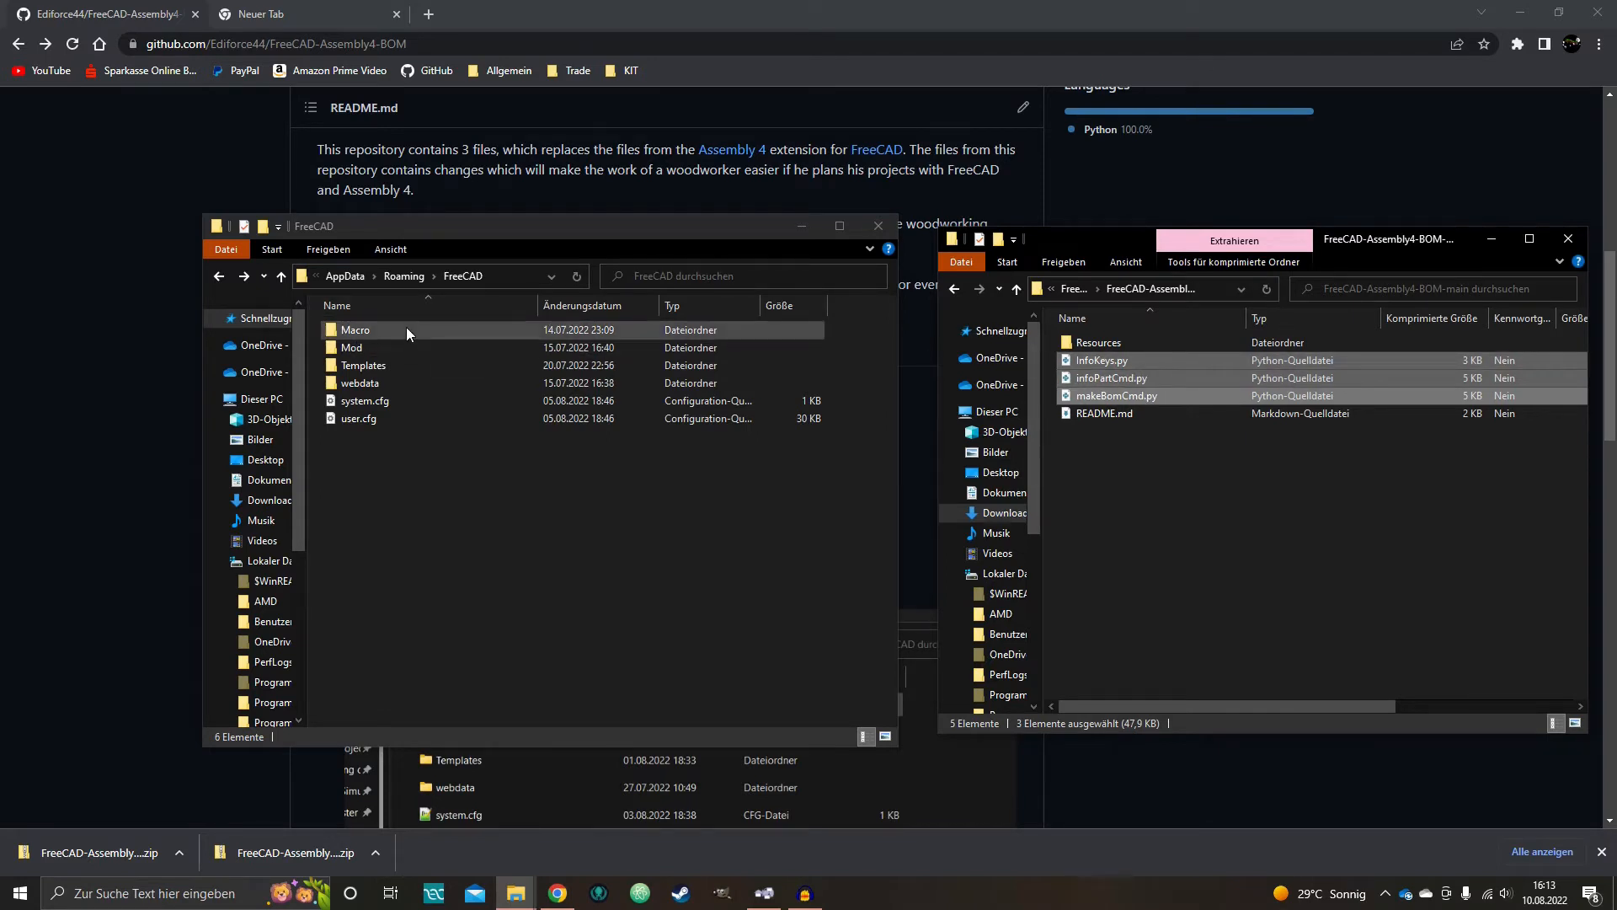
- Copy the three selected Python files from the archive into the Mod\Assembly4 folder, replacing the existing files
click(362, 348)
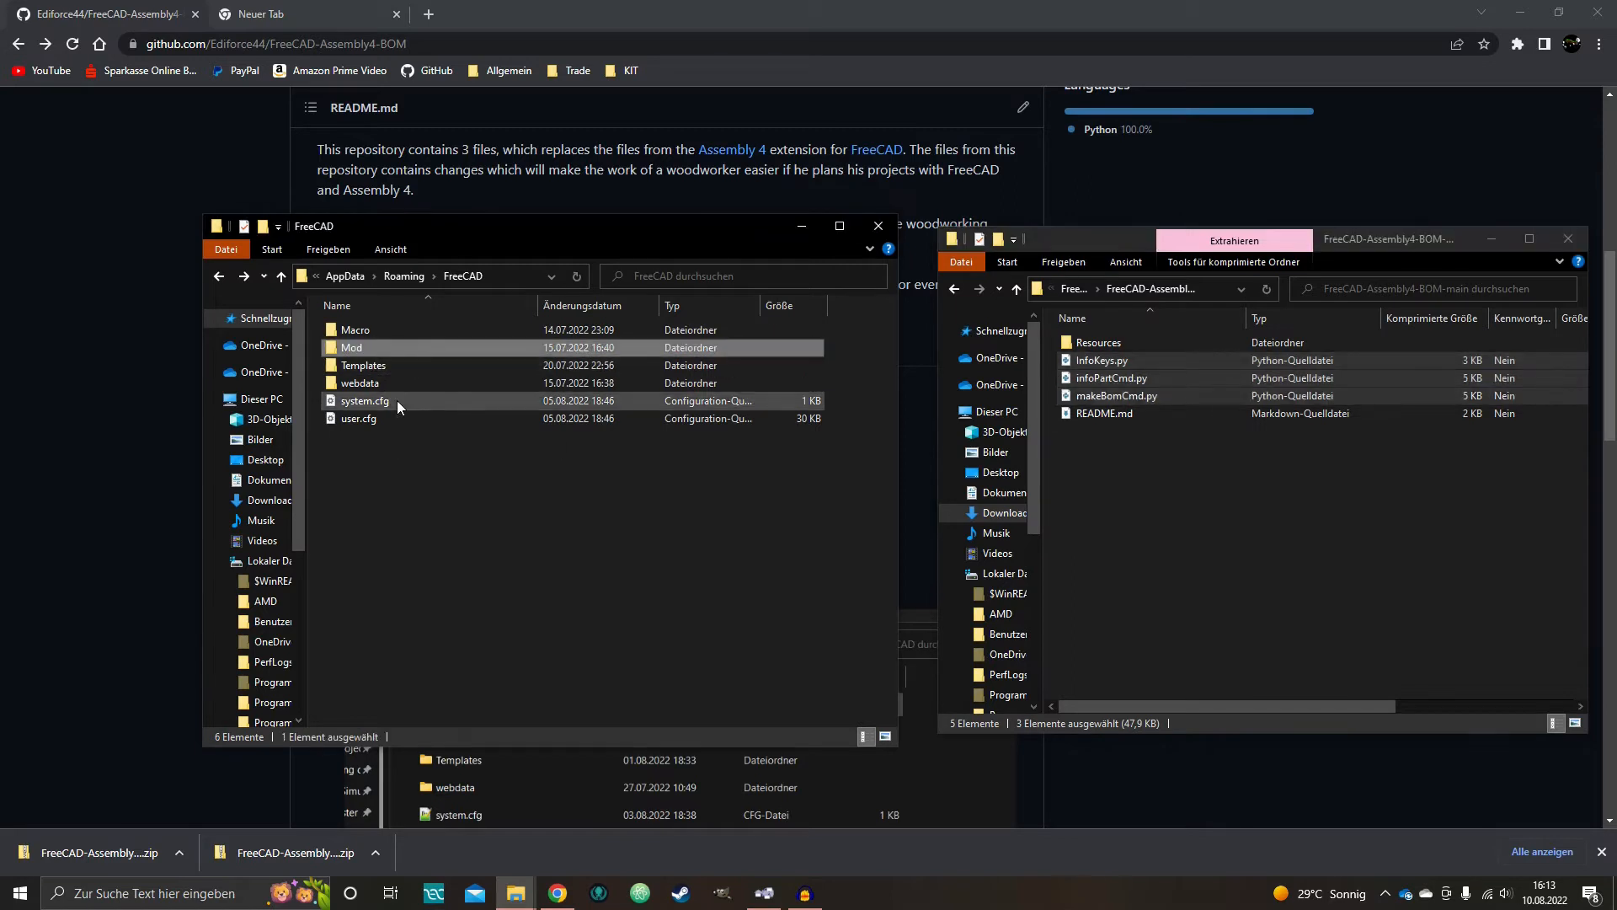
double_click(362, 346)
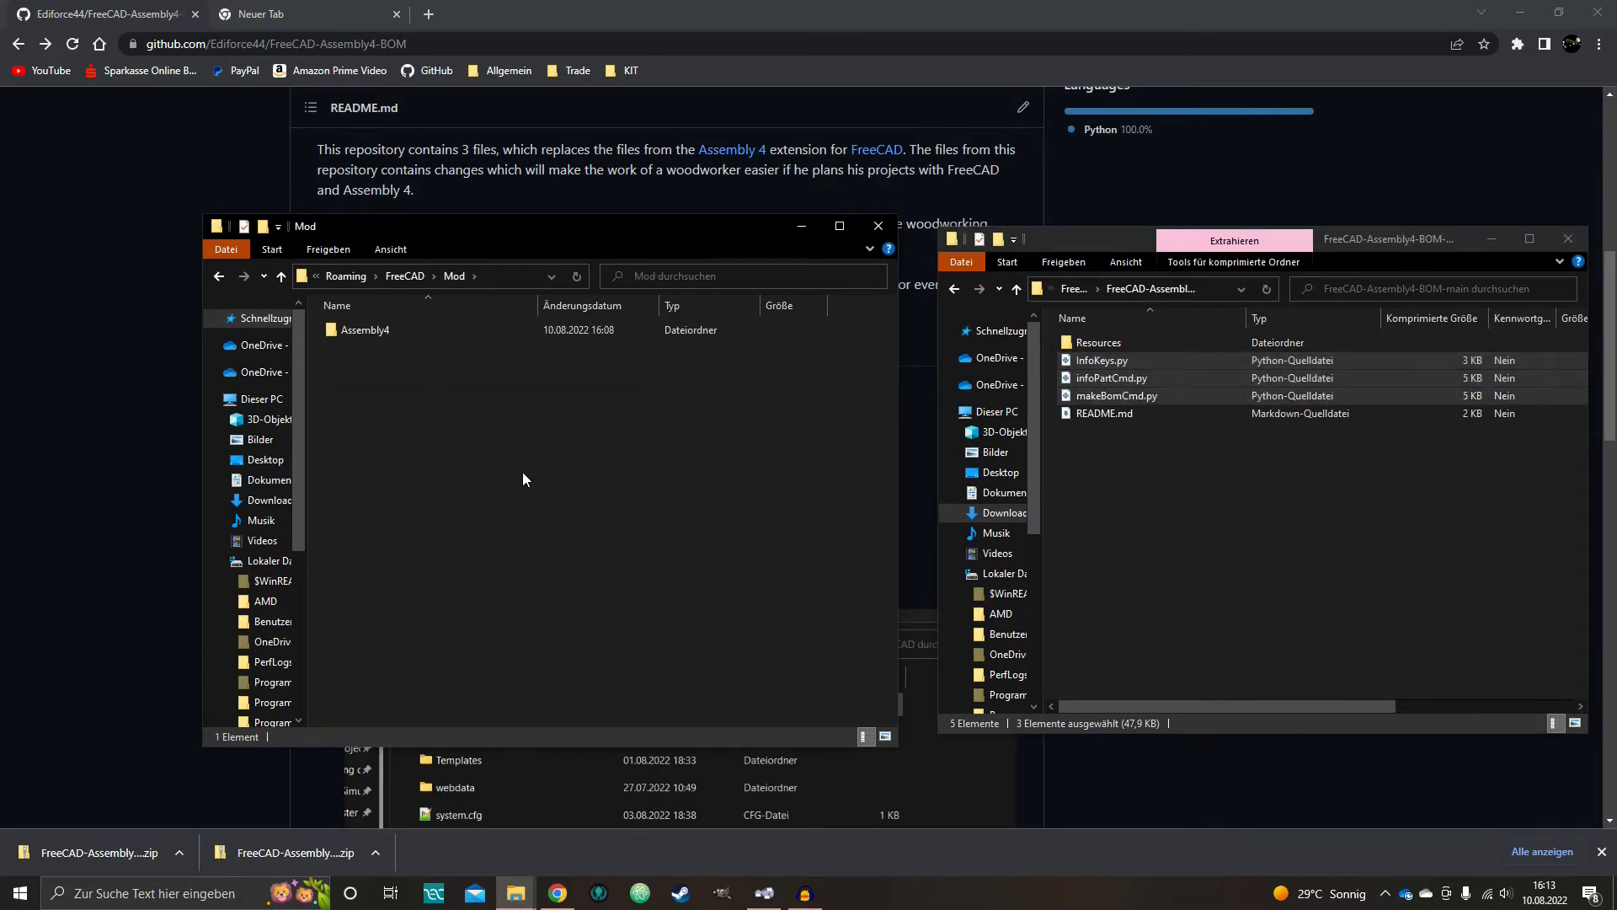
double_click(393, 331)
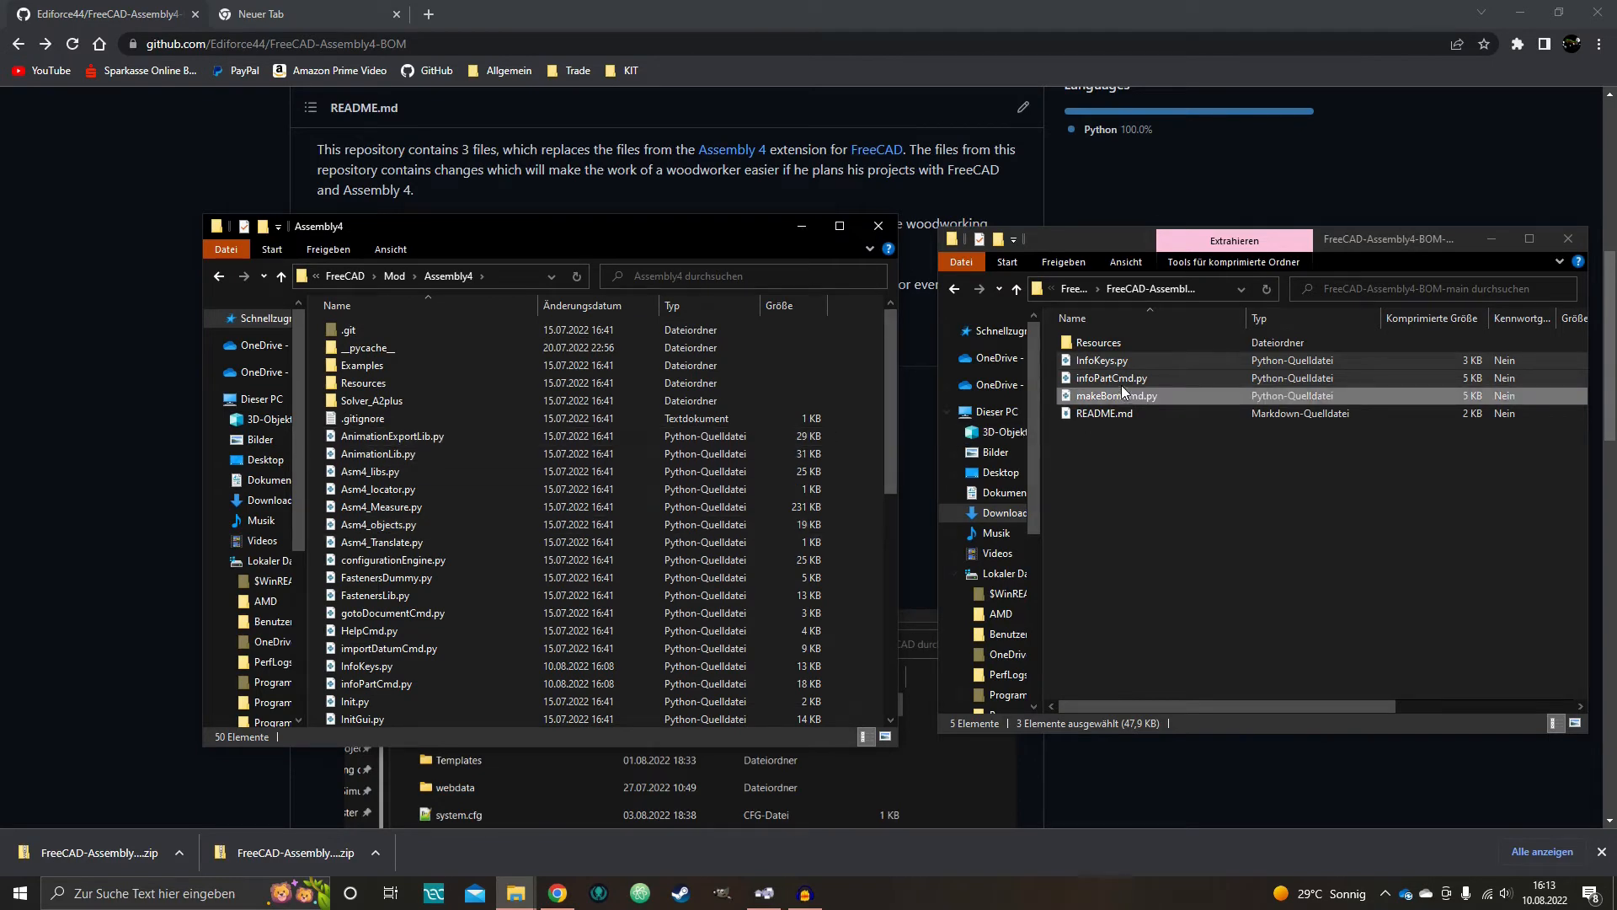
drag(1115, 377, 456, 498)
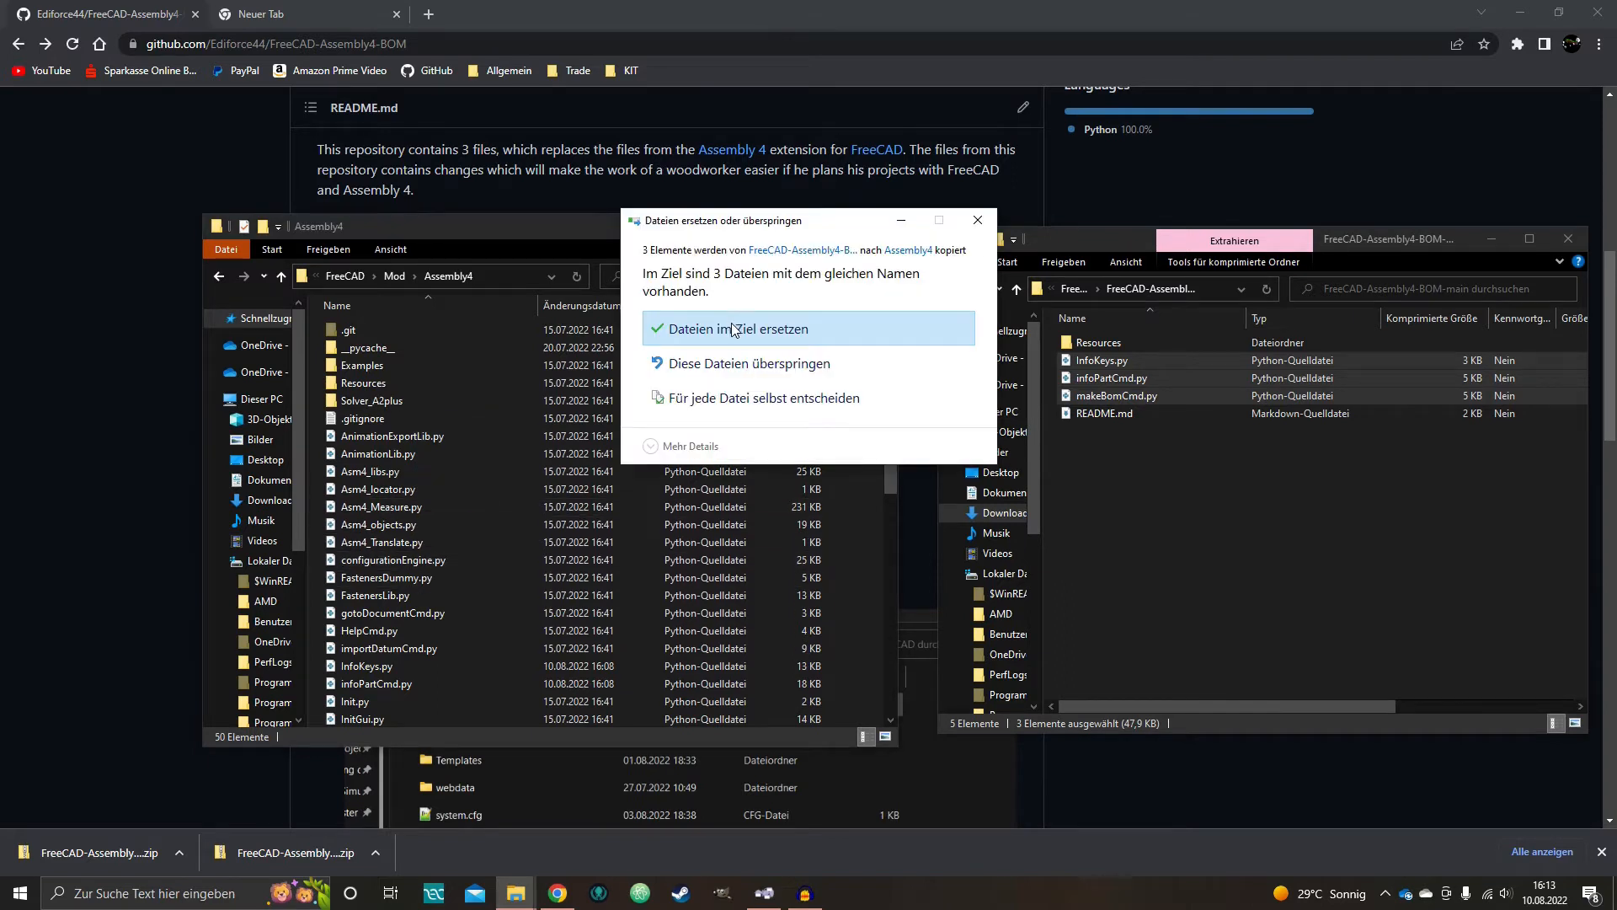
click(732, 327)
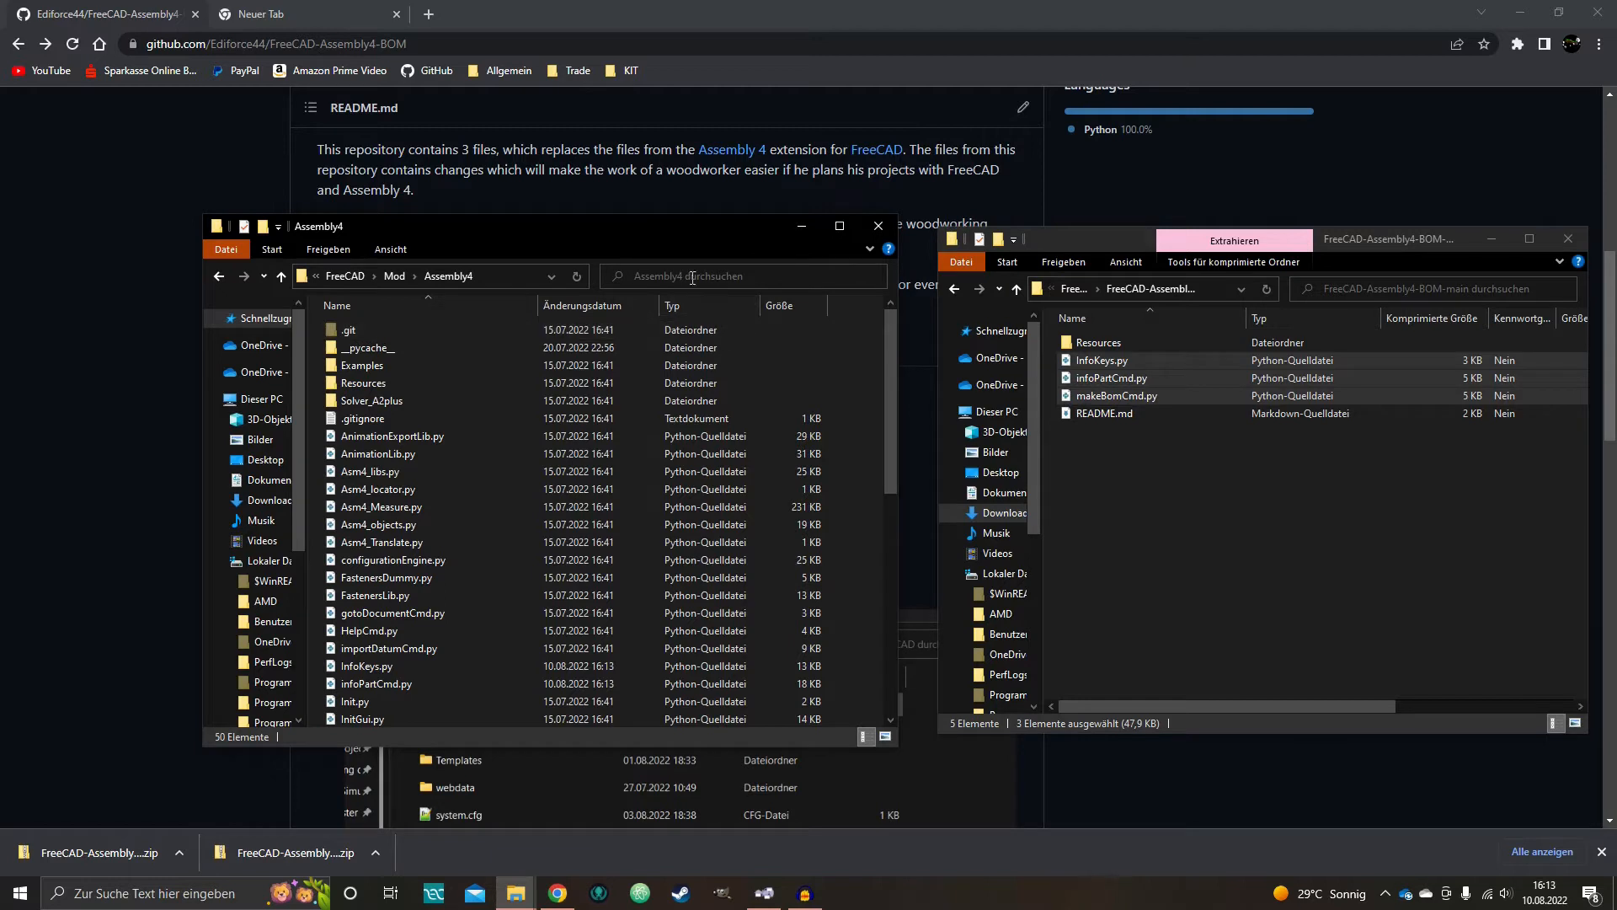
- Delete Asm4_infoPartConf.json from the Templates folder in AppData\Roaming\FreeCAD and check the folder again
click(392, 276)
click(396, 276)
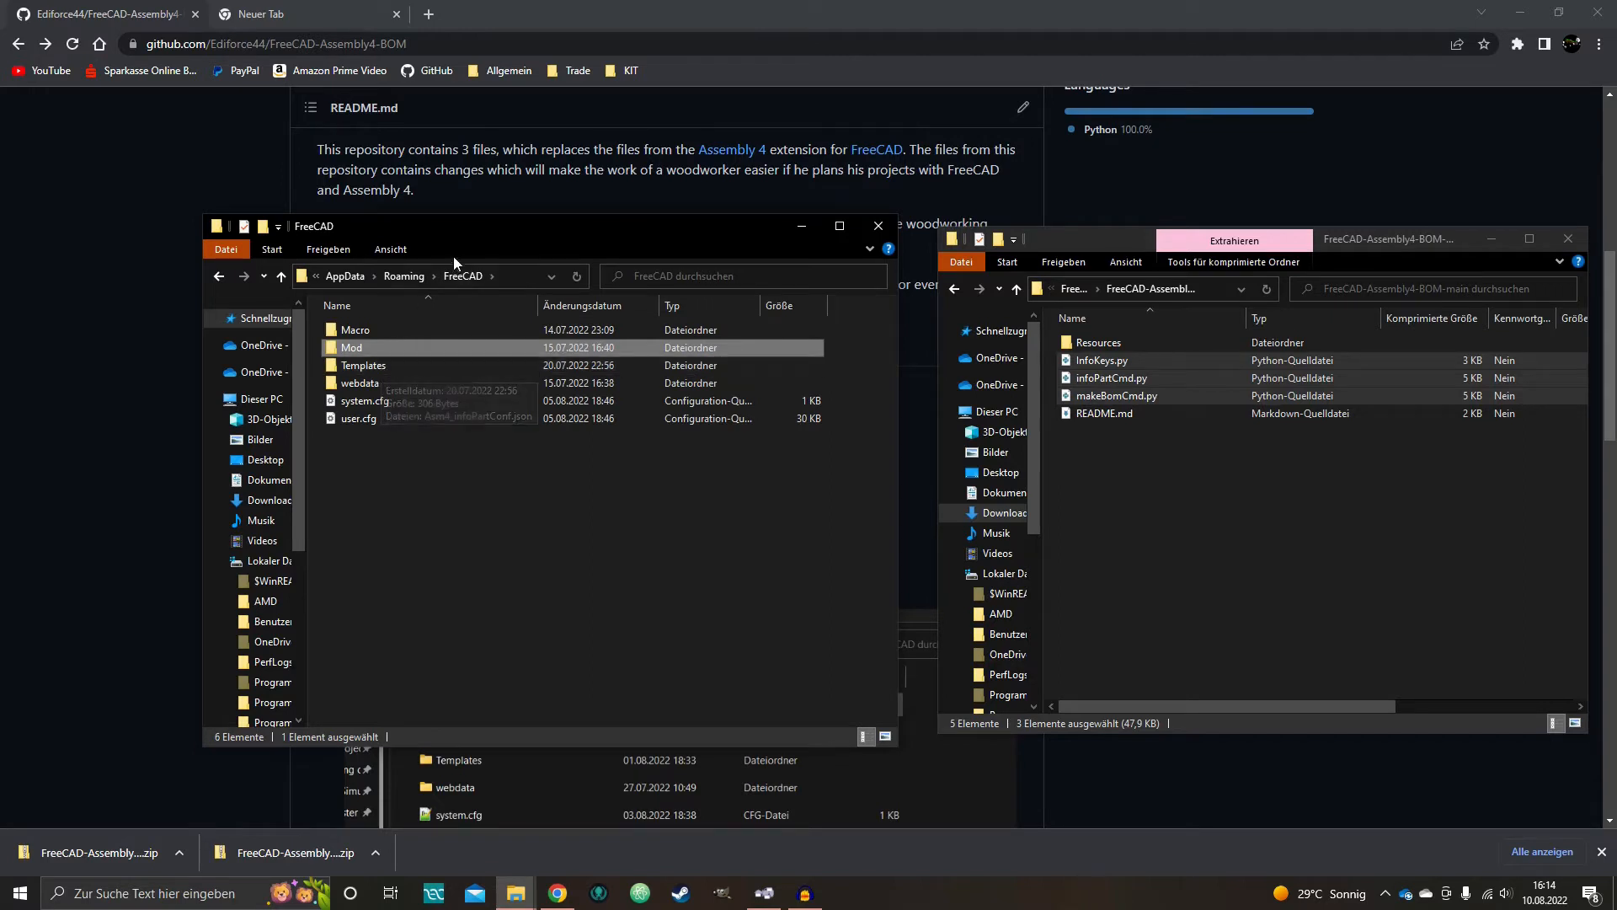
double_click(390, 365)
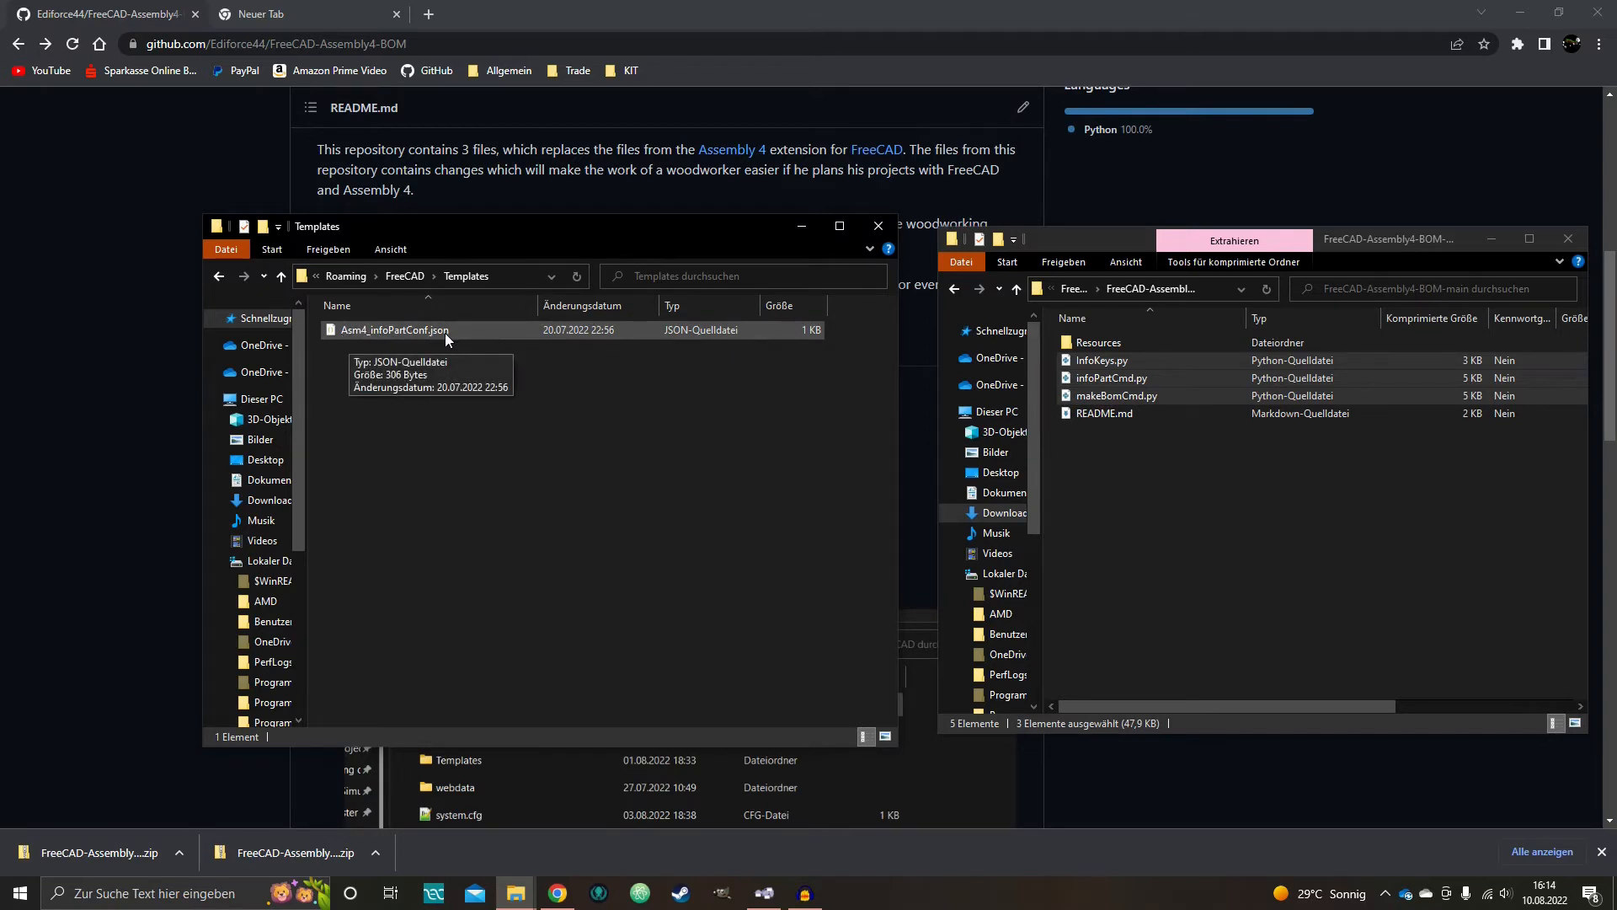
click(558, 326)
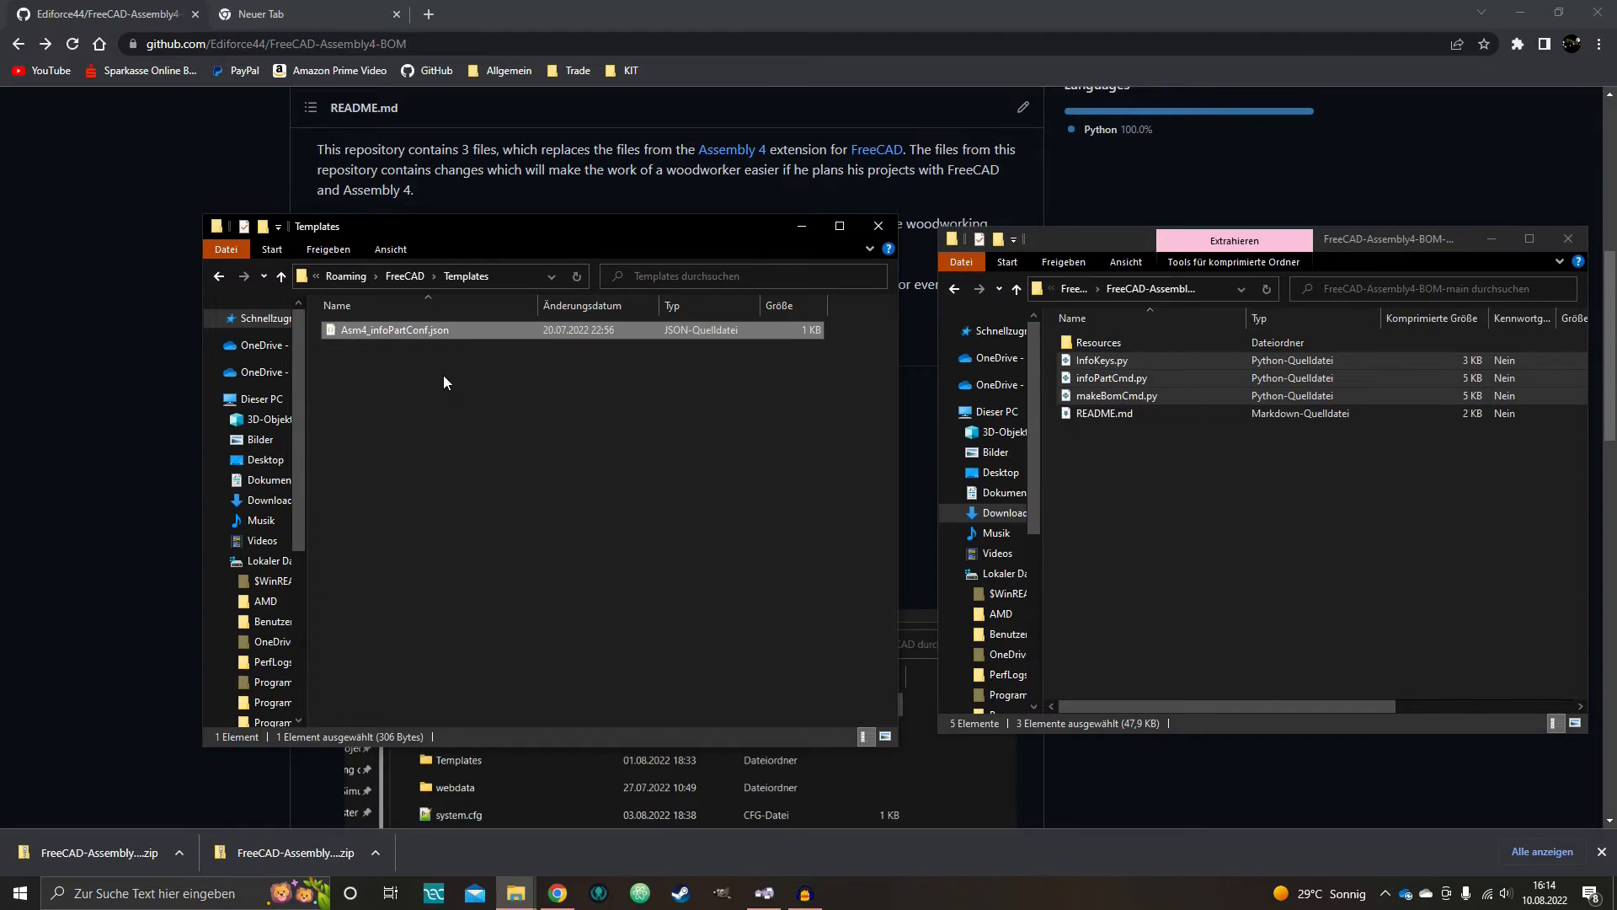
key(Delete)
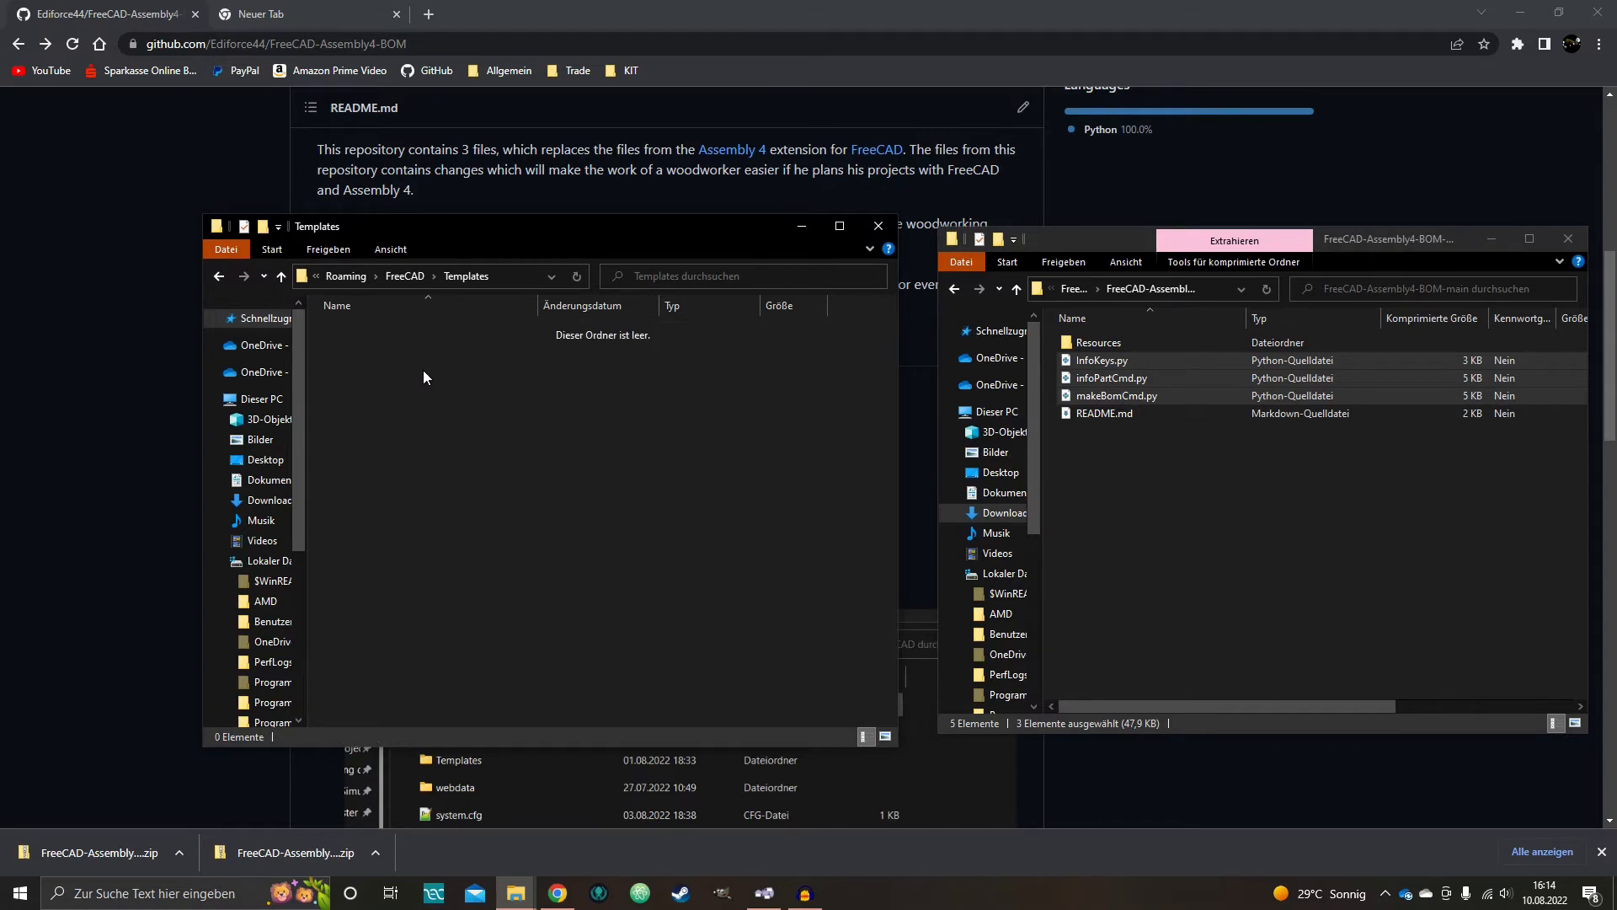
click(397, 276)
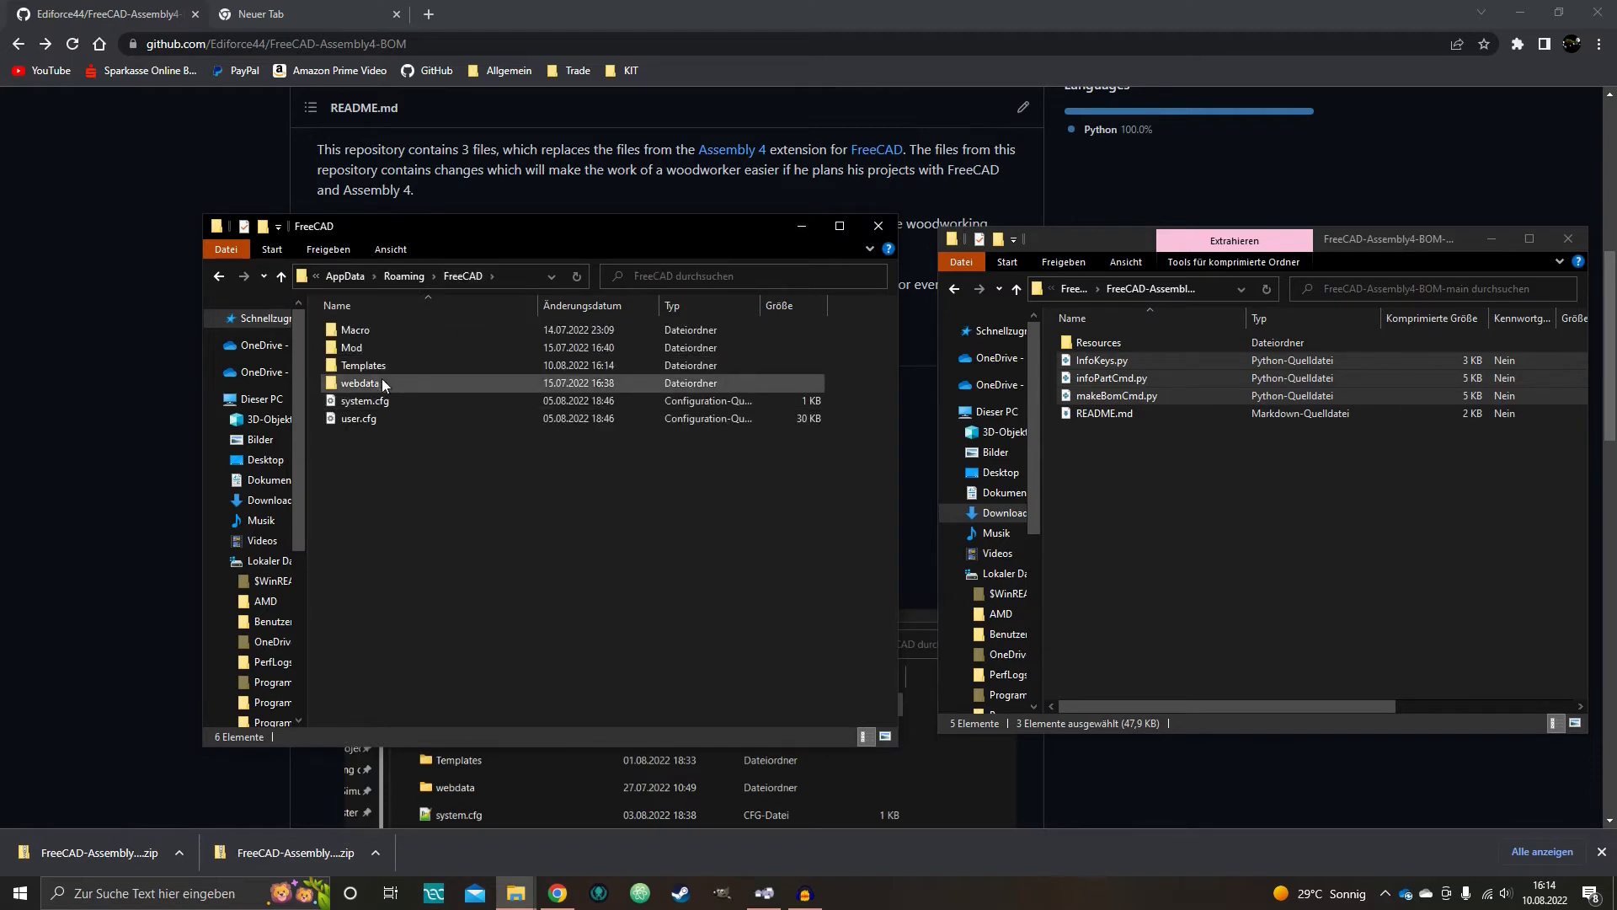
double_click(381, 370)
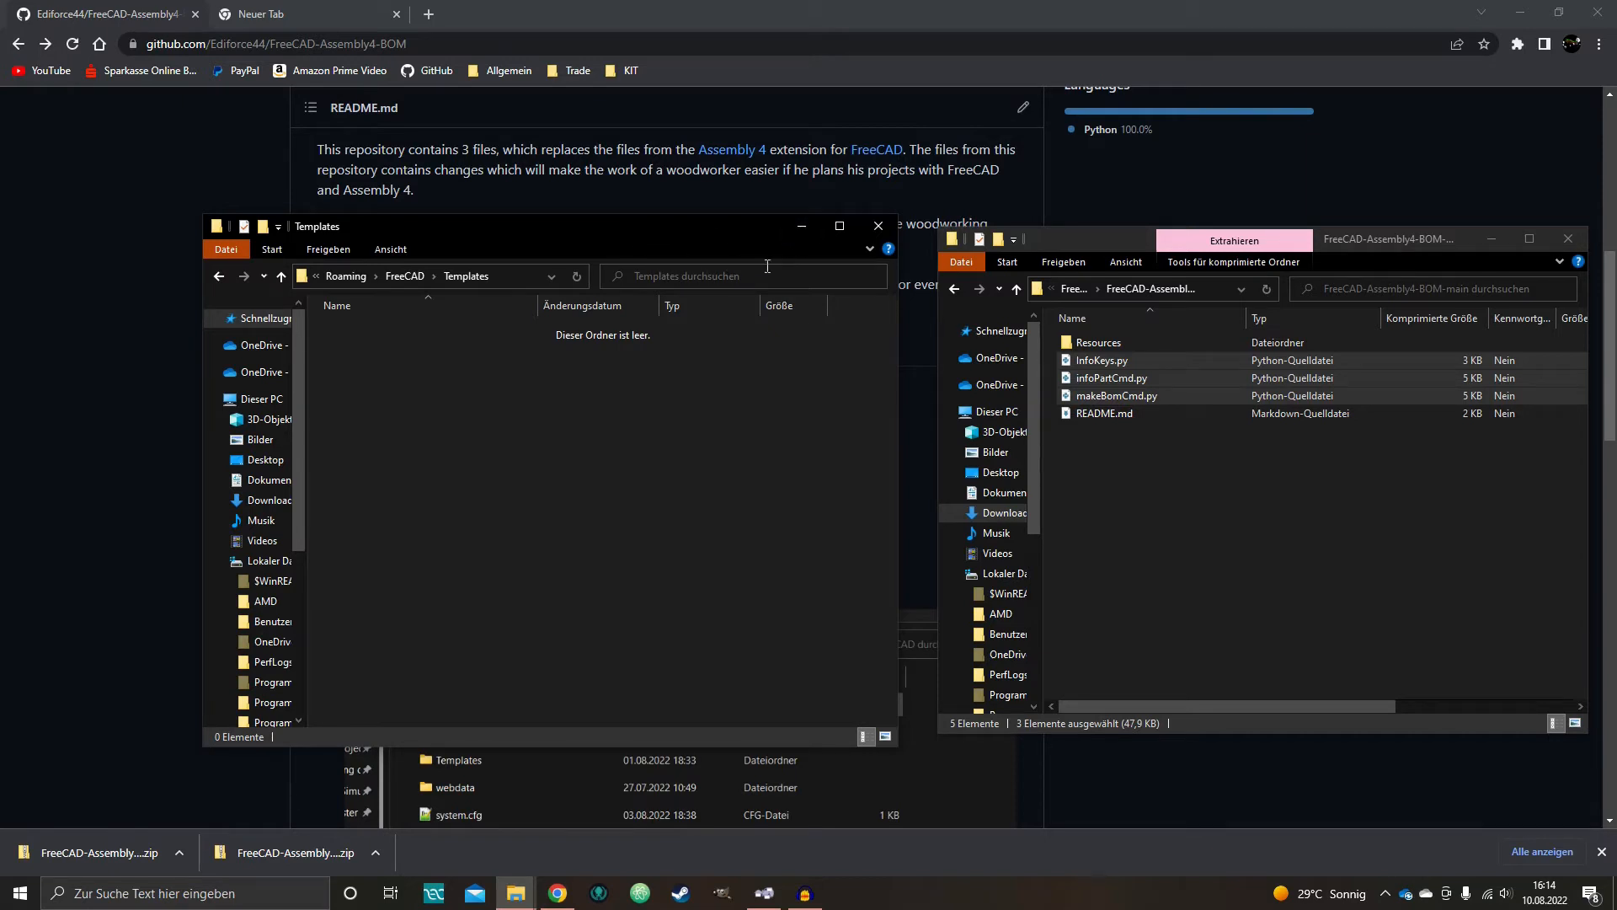
click(1150, 425)
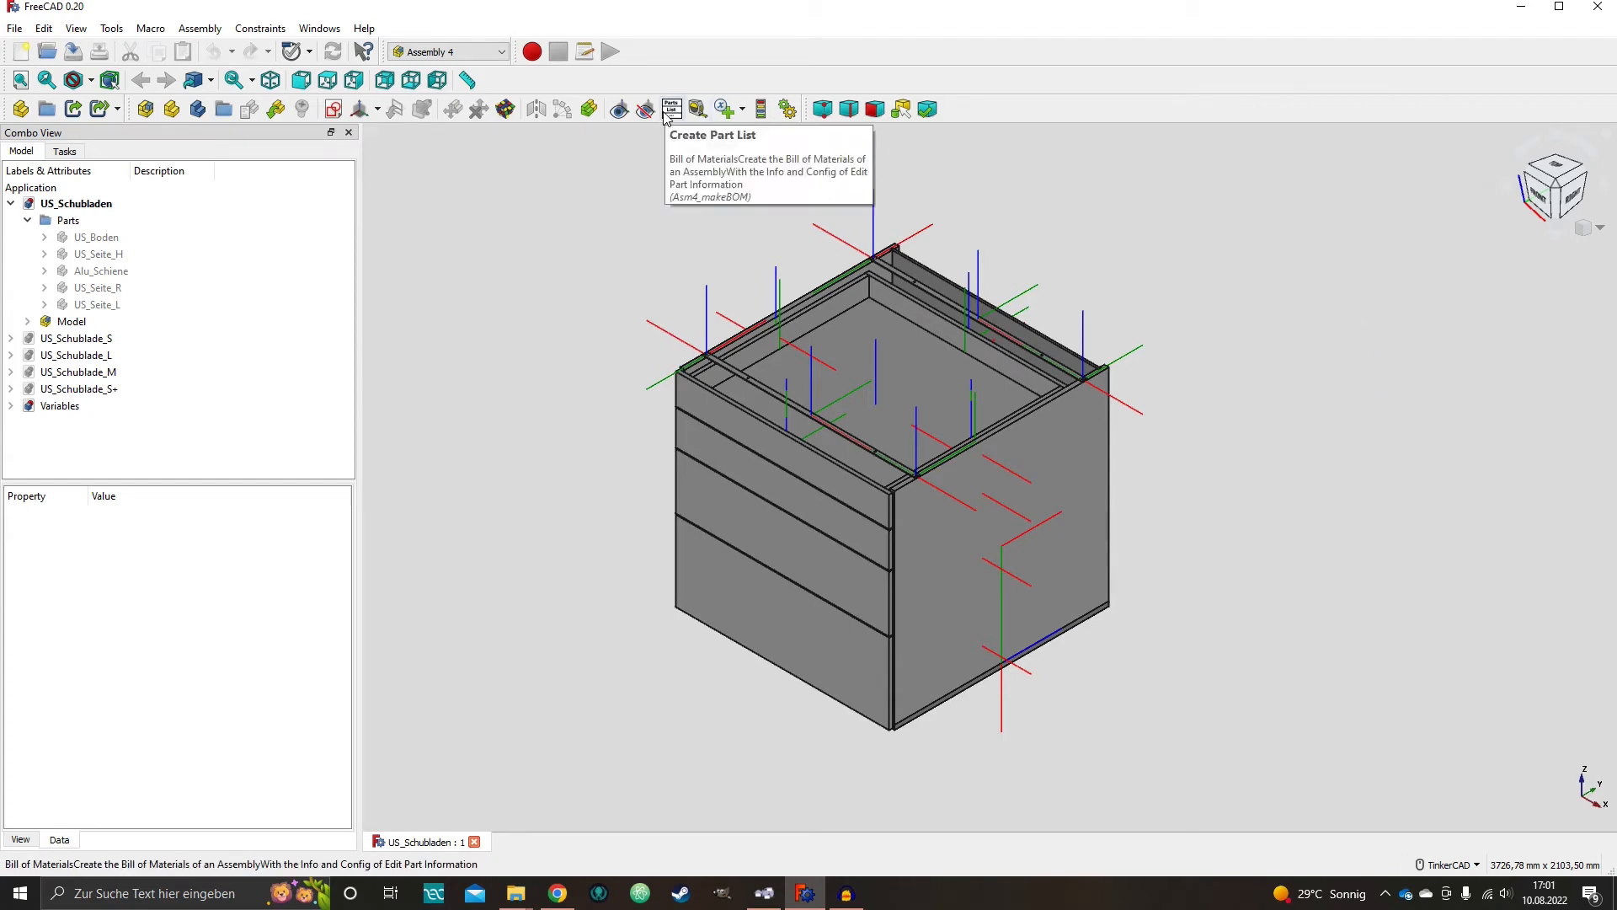
- Create the part list for the Model assembly in FreeCAD, save the cut-list files to the Dokumente folder, and read through the log
double_click(71, 321)
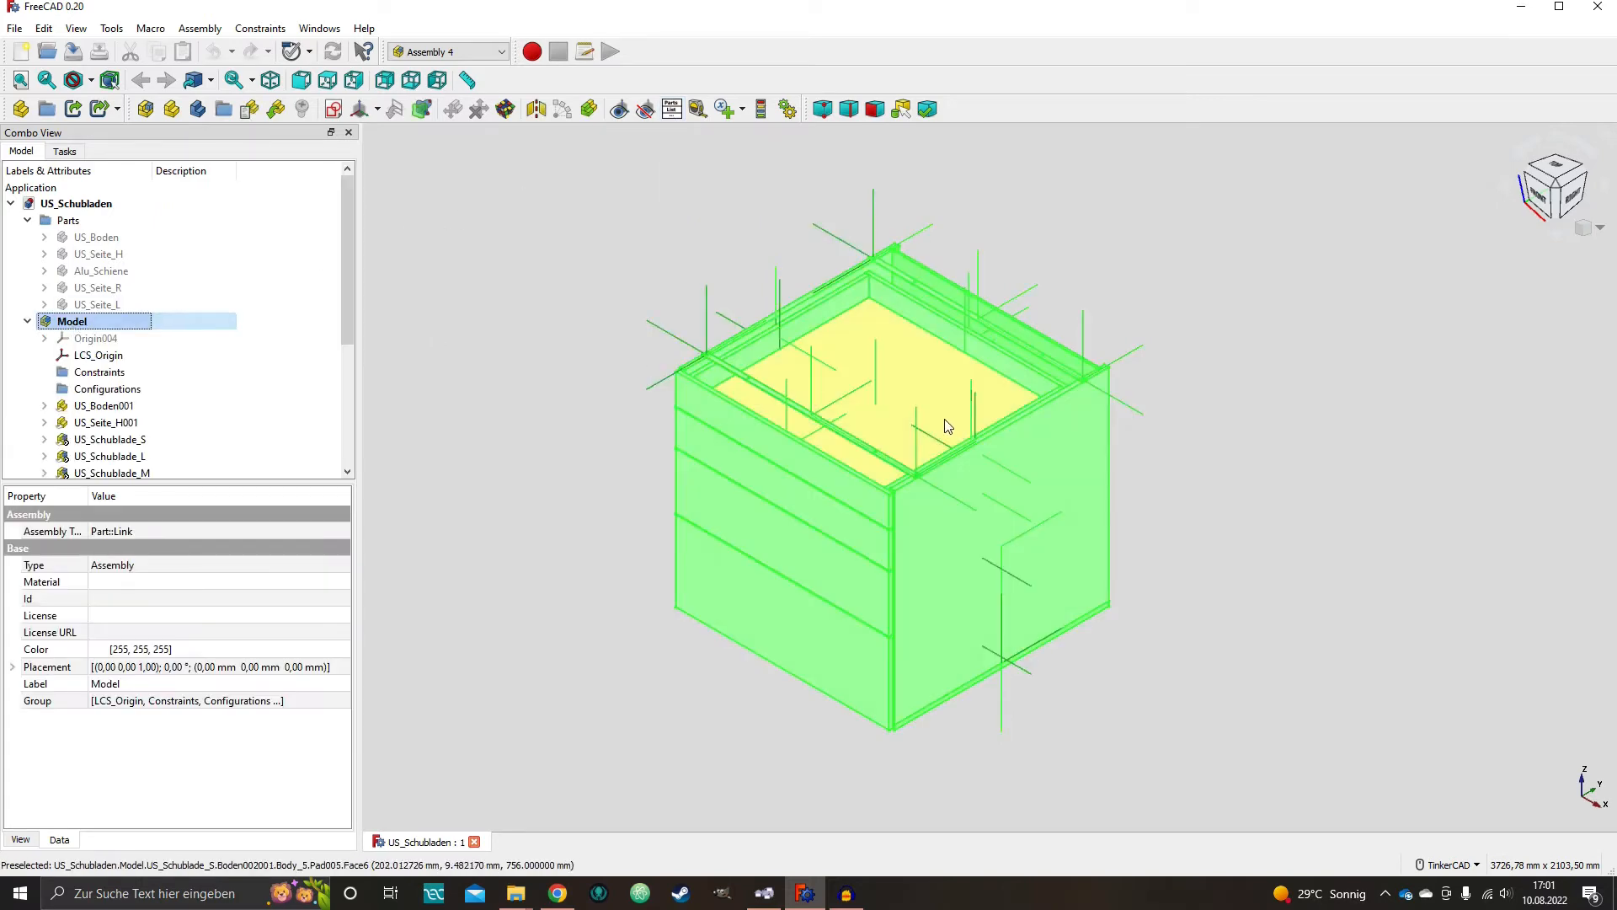
click(680, 113)
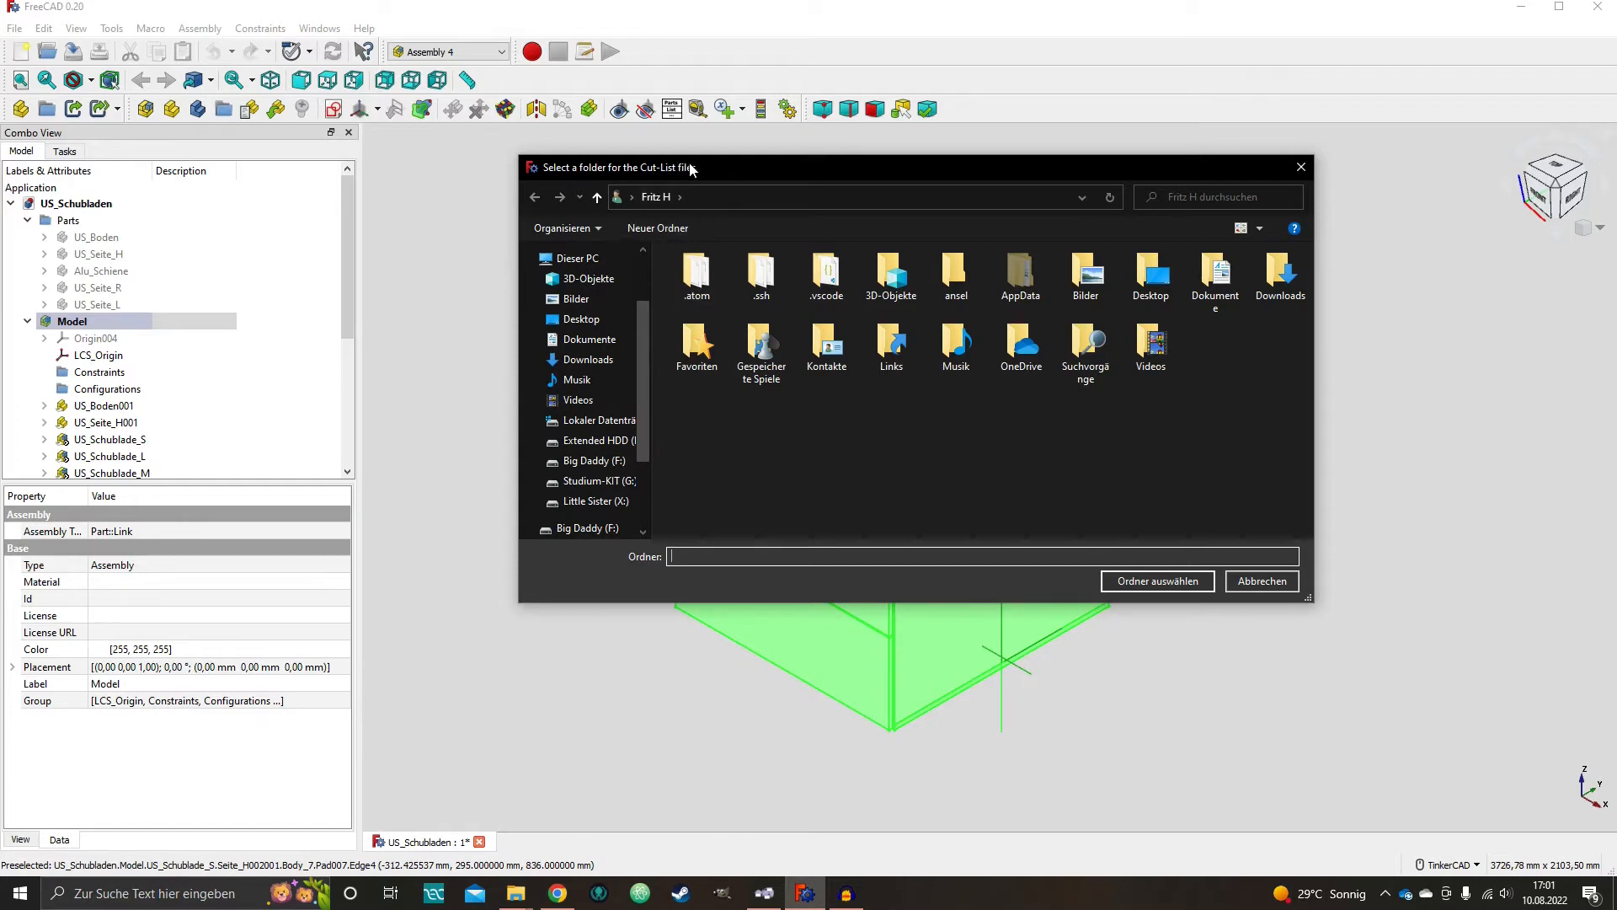
click(601, 341)
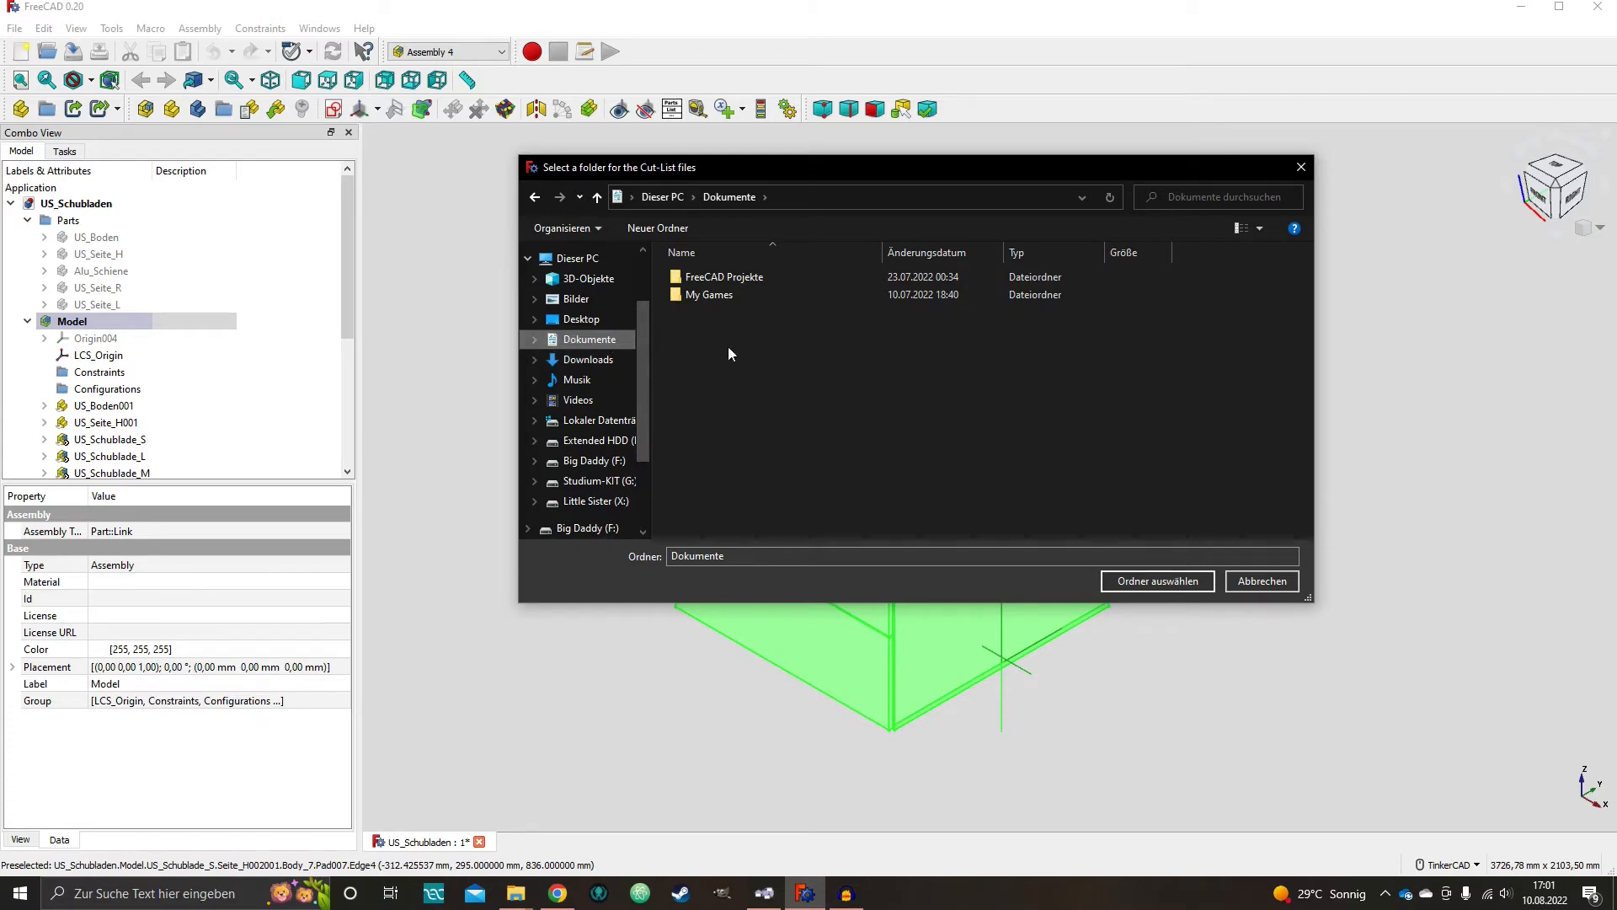
click(1162, 582)
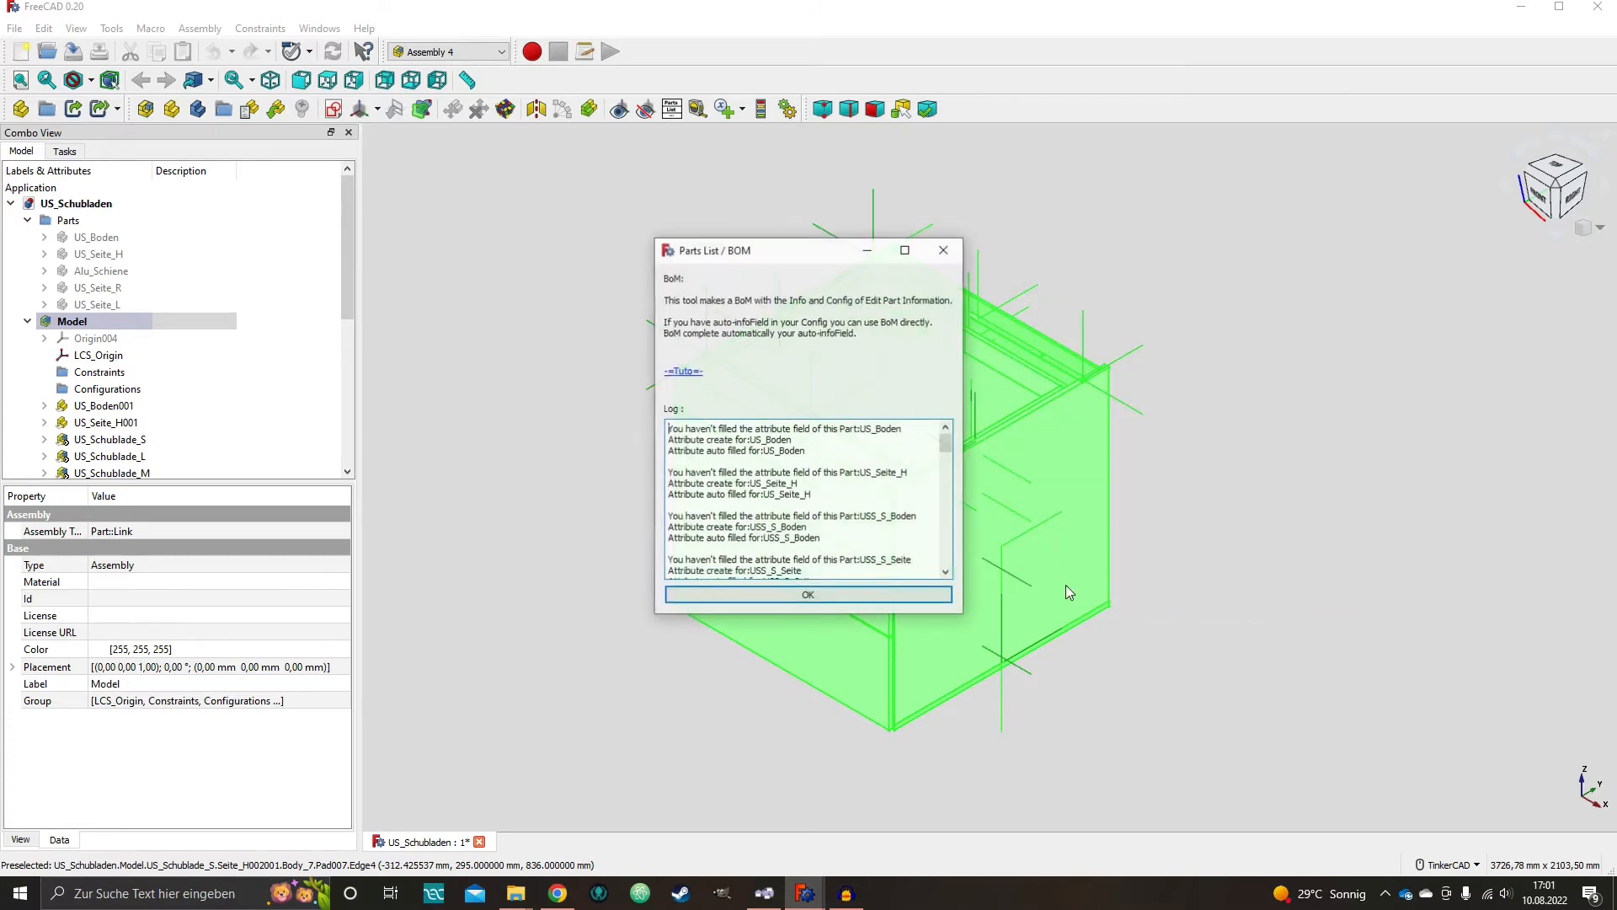
scroll(872, 467, down, 10)
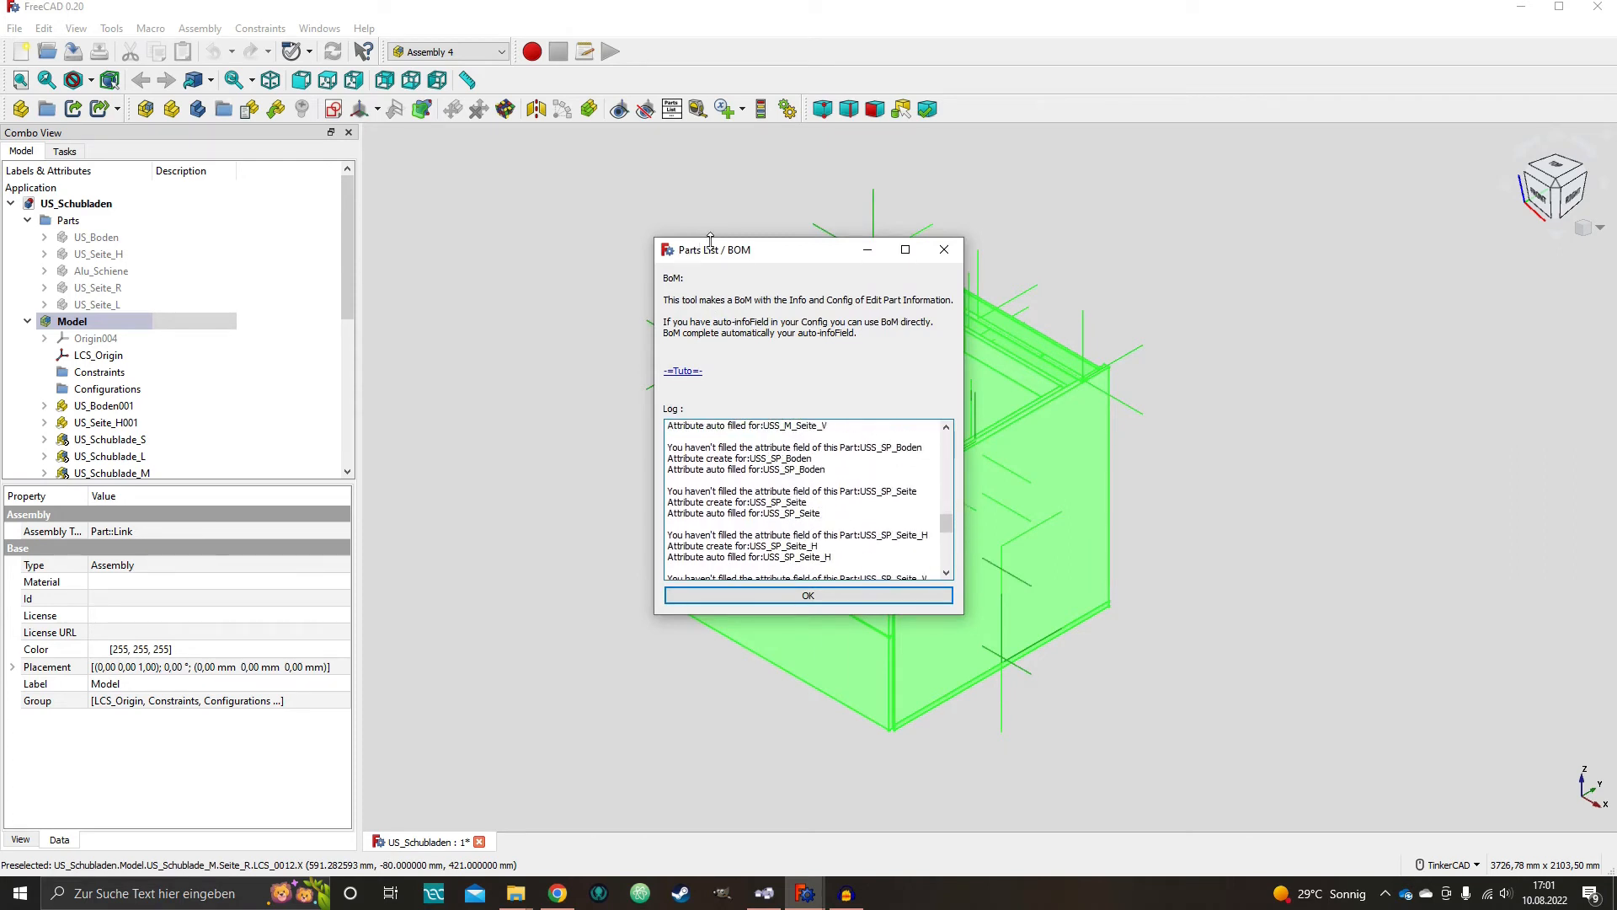
scroll(827, 500, down, 6)
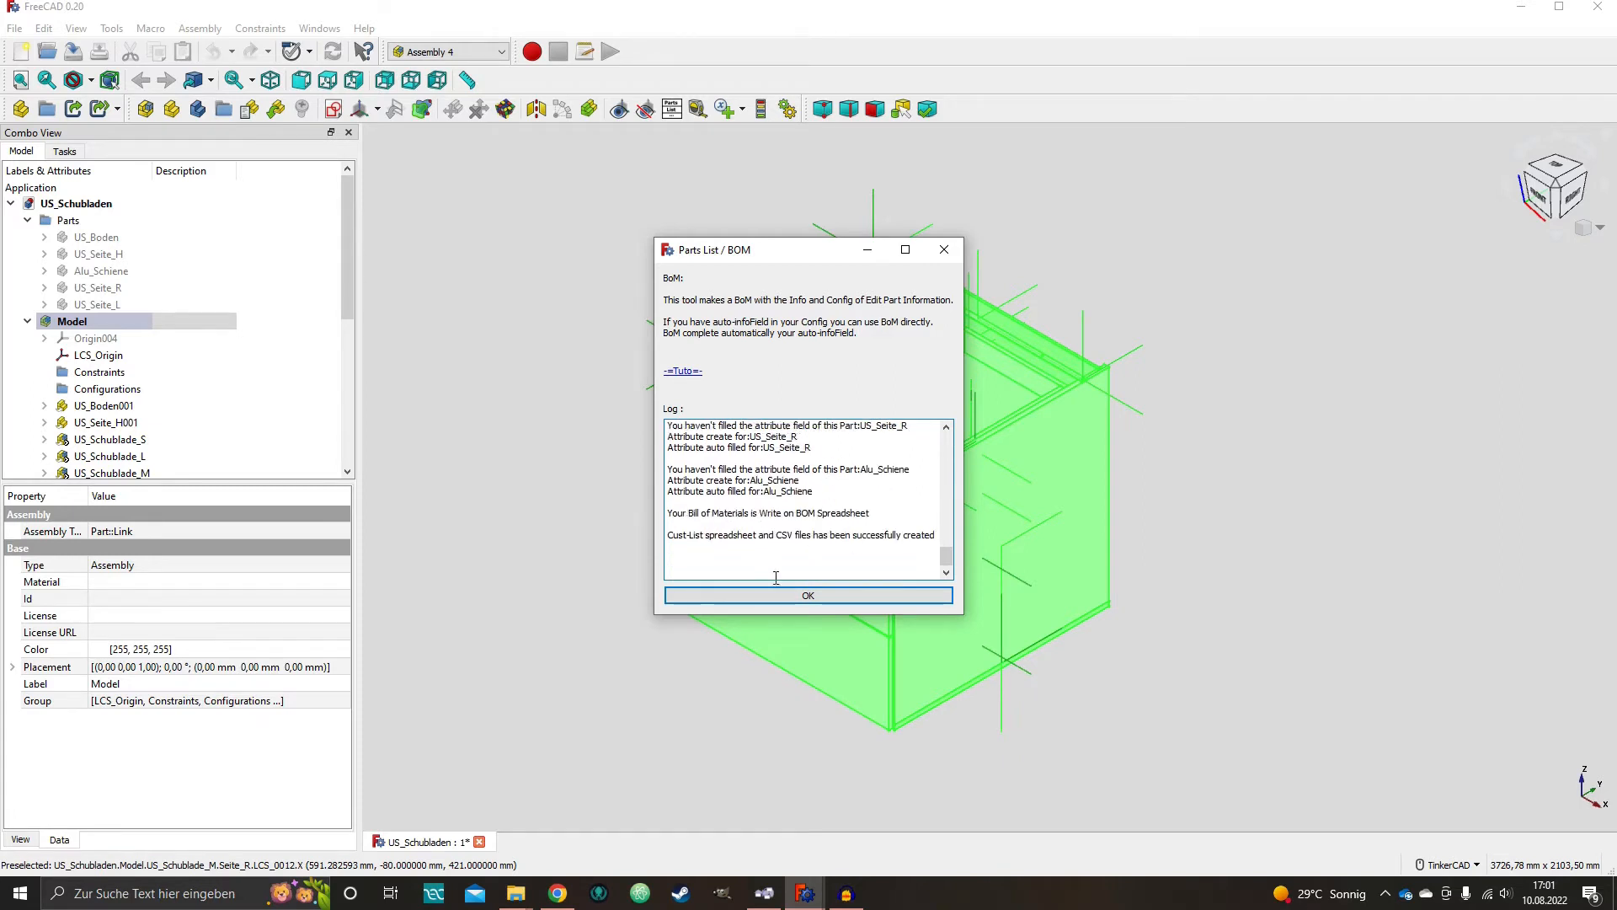
click(810, 596)
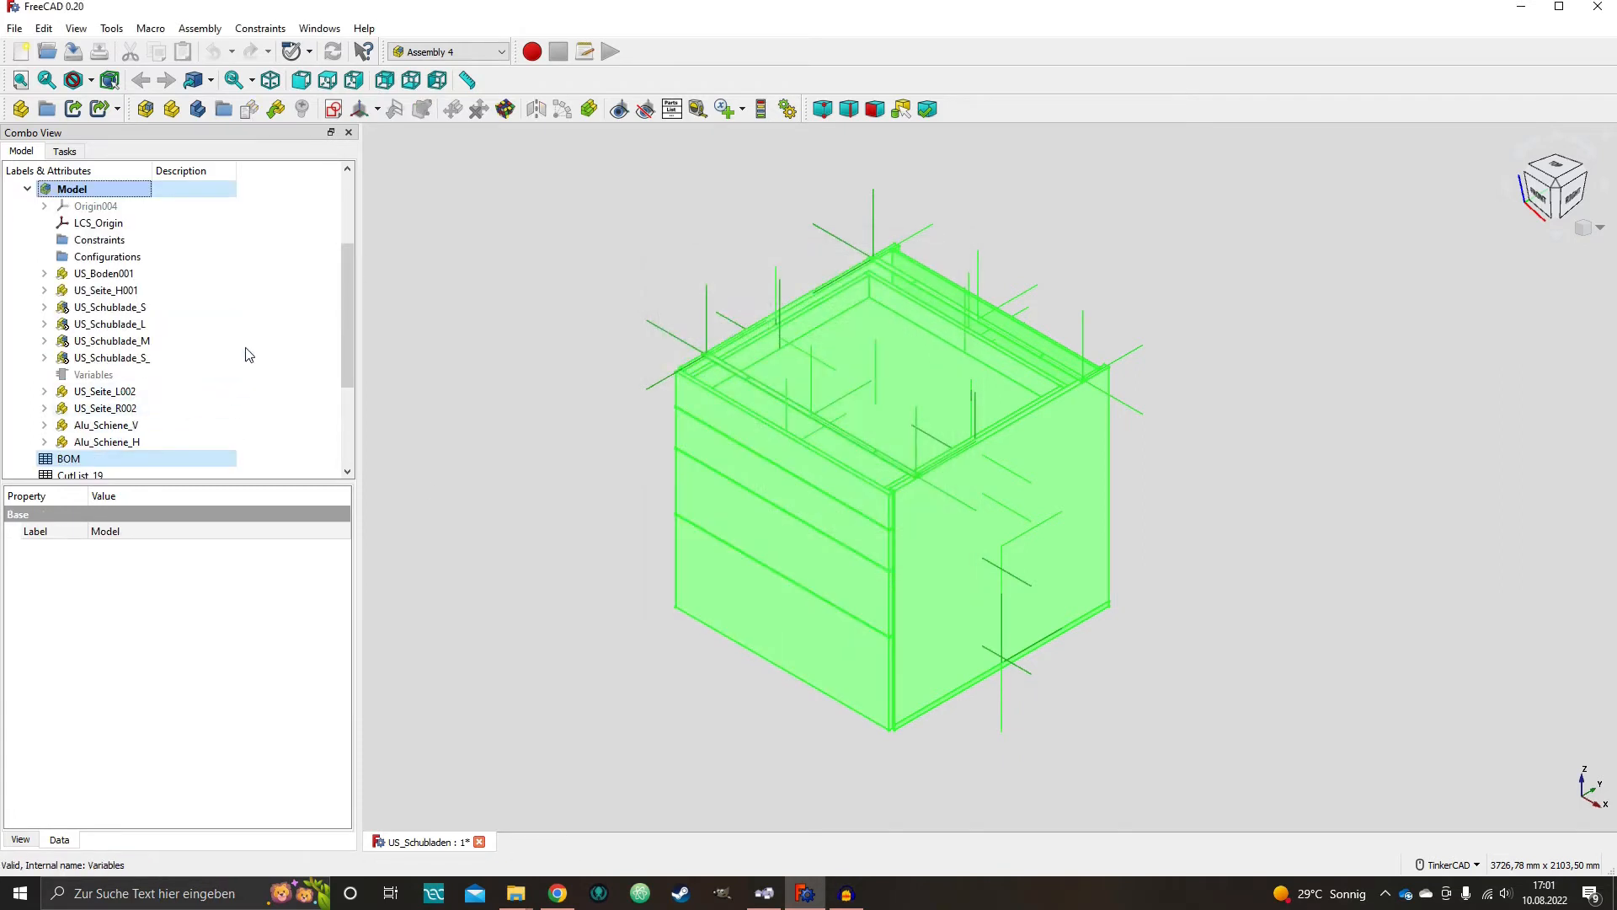
- Collapse the Model and Parts branches of US_Schubladen and look over the BOM and CutList spreadsheets in the tree
click(27, 190)
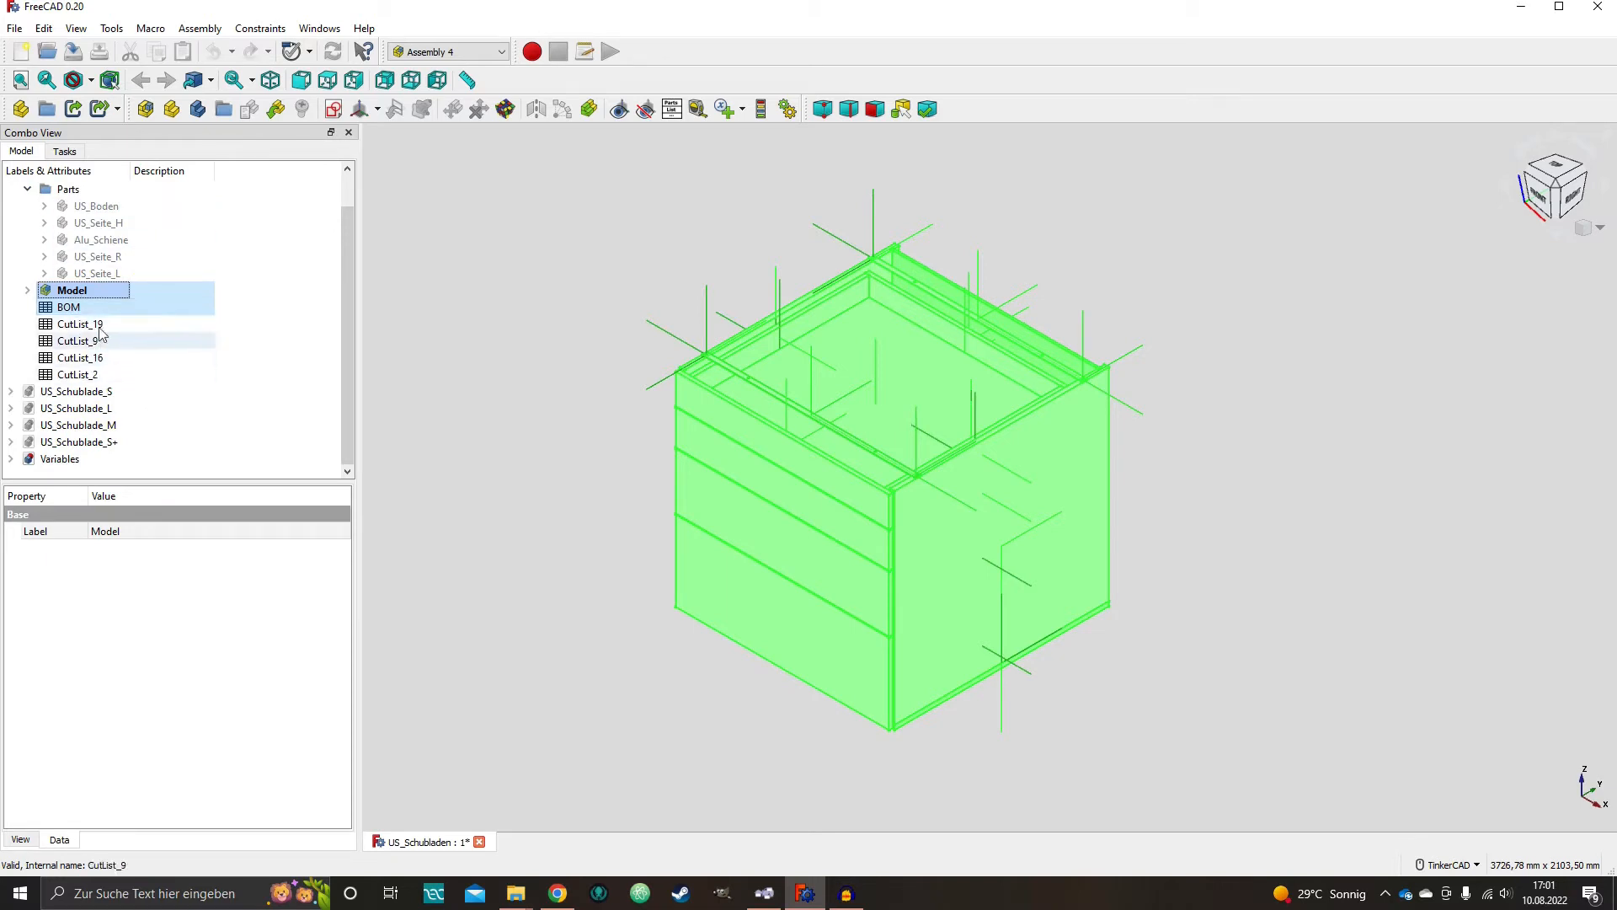
click(28, 190)
click(115, 274)
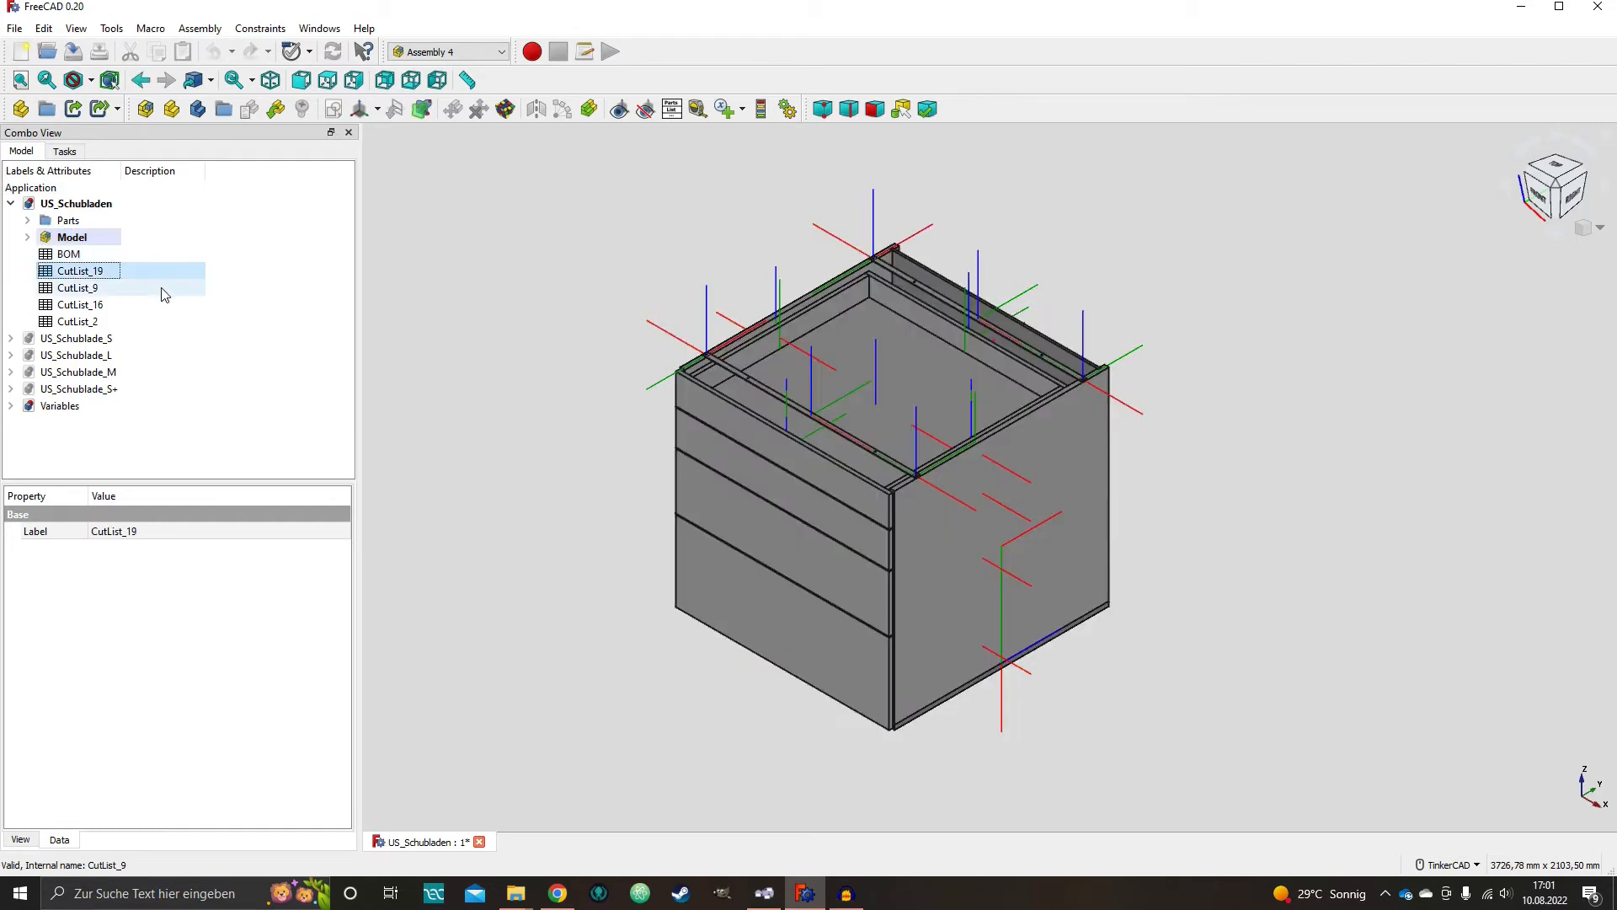
click(126, 257)
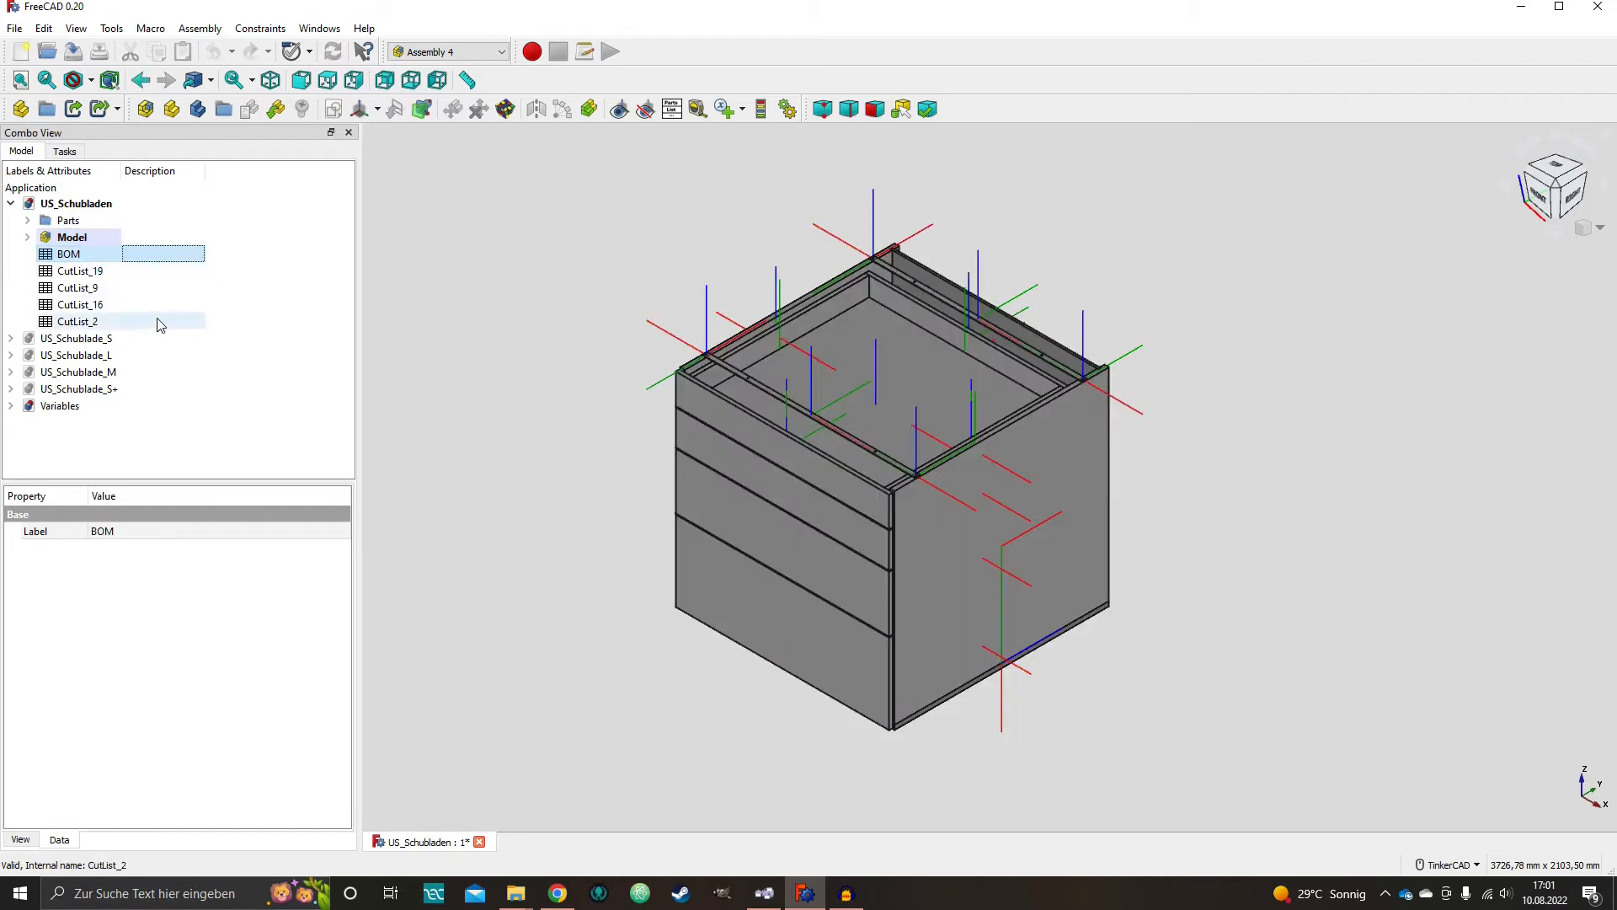
click(108, 273)
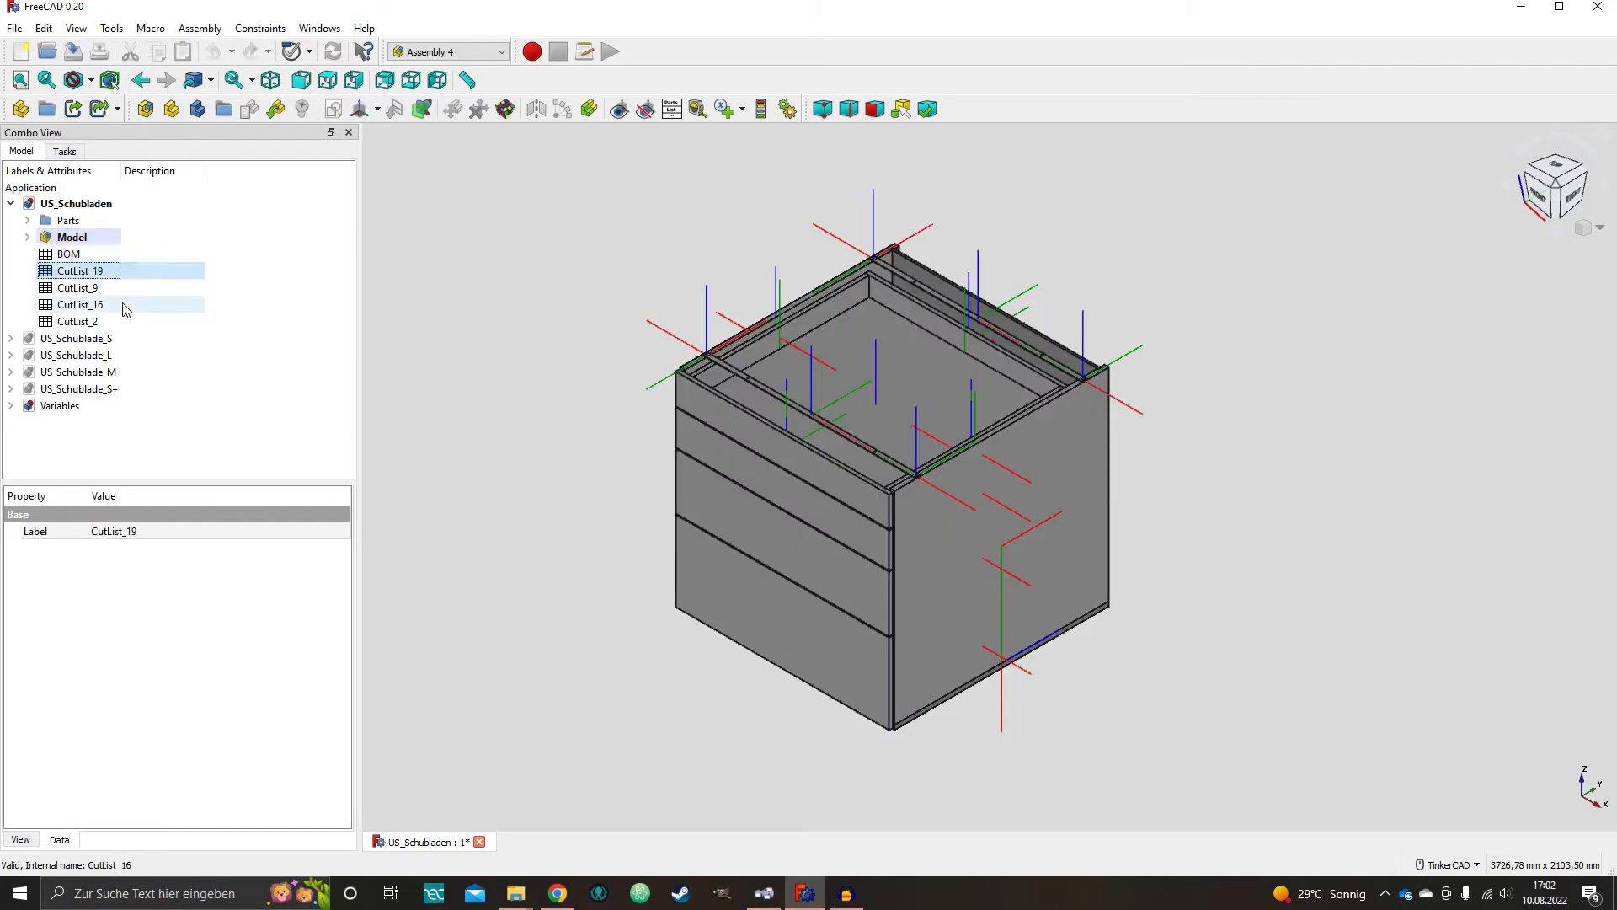
click(117, 288)
click(118, 307)
click(113, 322)
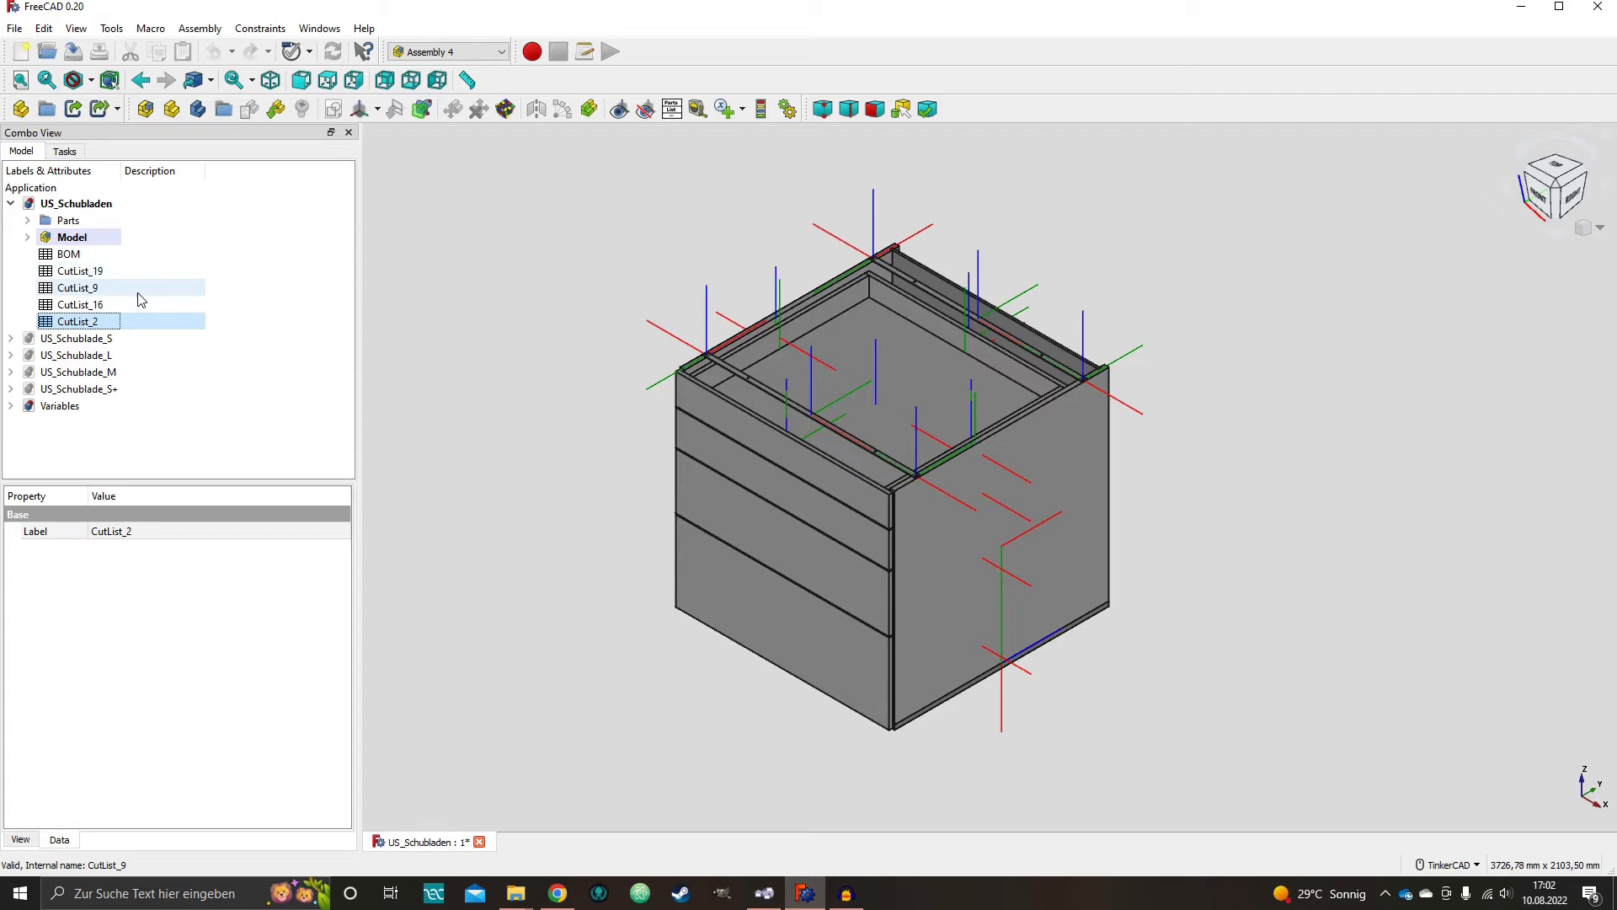
- Open the BOM spreadsheet and examine its PartName and ModelName columns
double_click(87, 255)
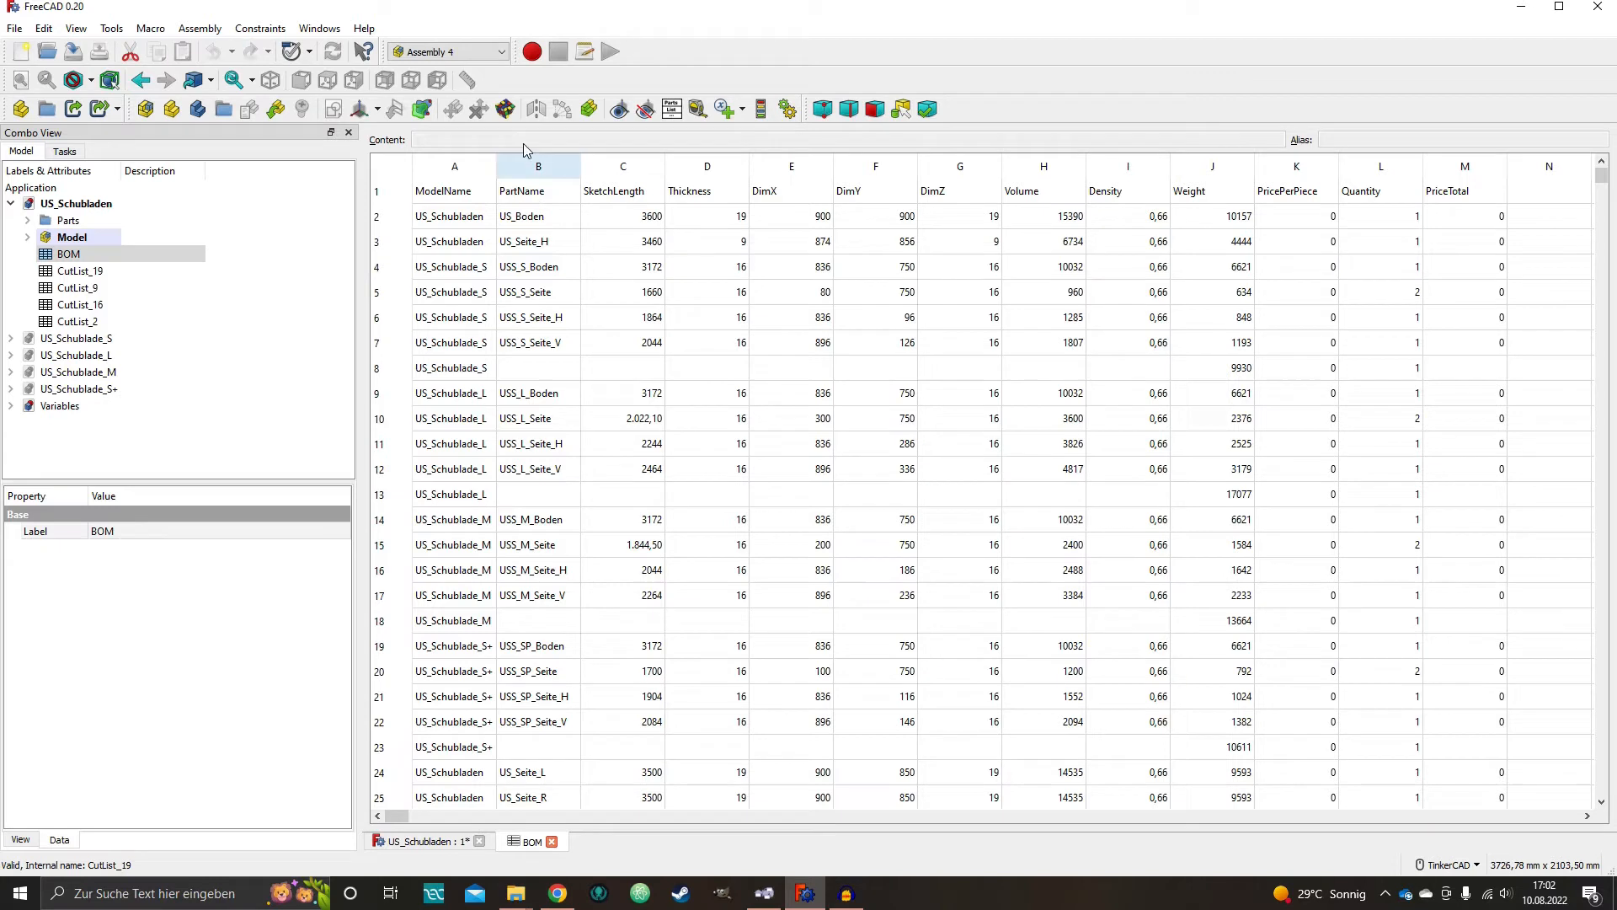
click(551, 195)
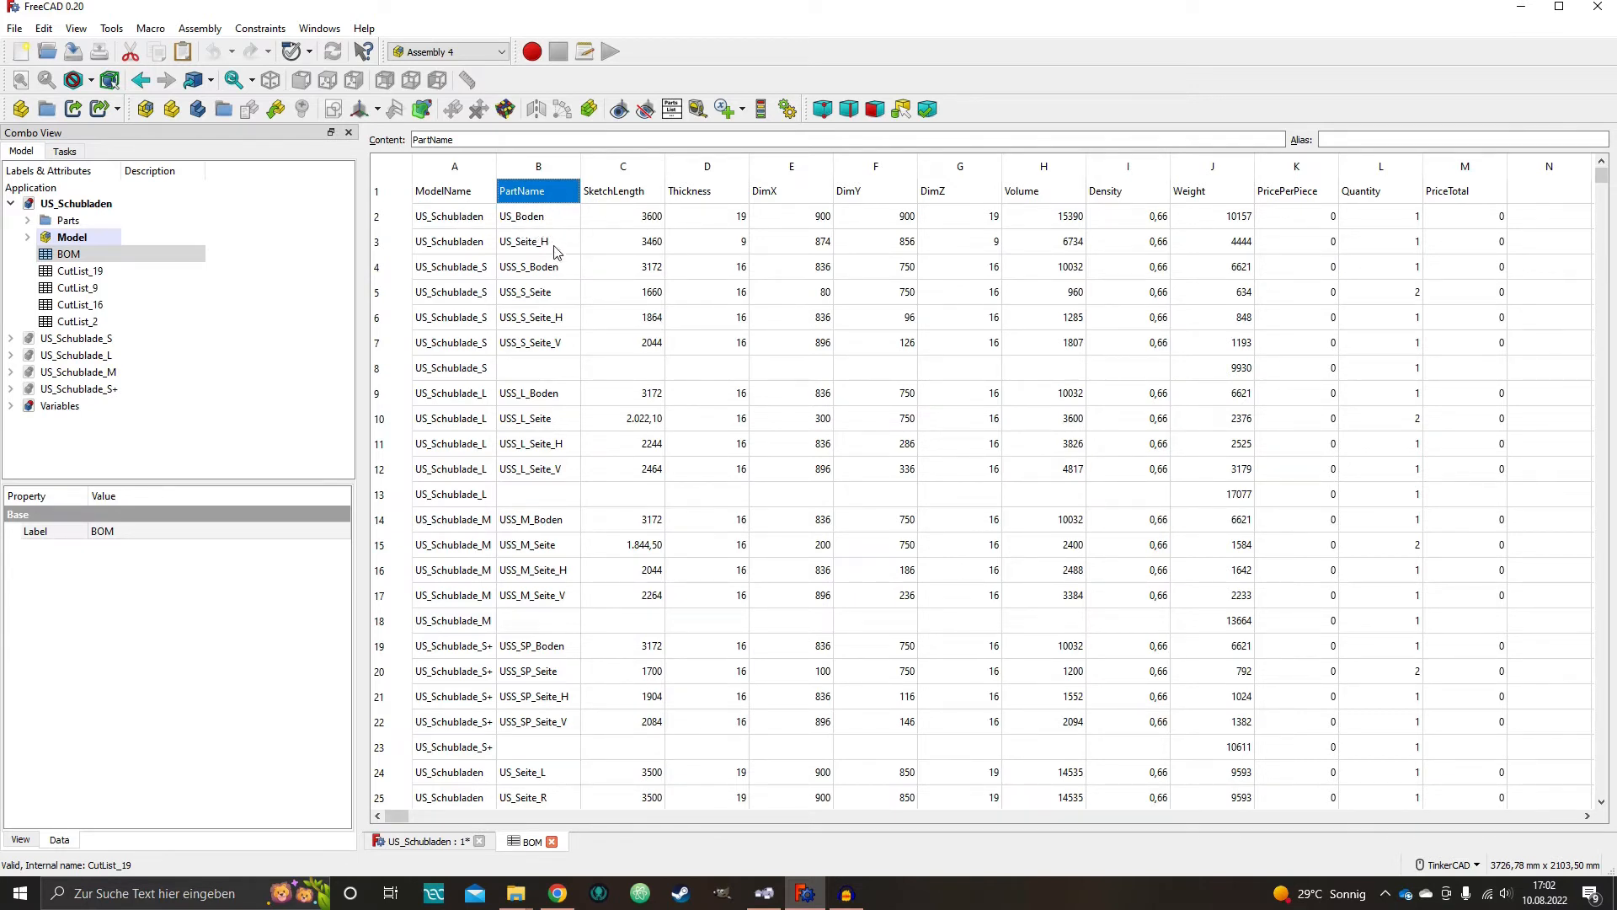
click(458, 196)
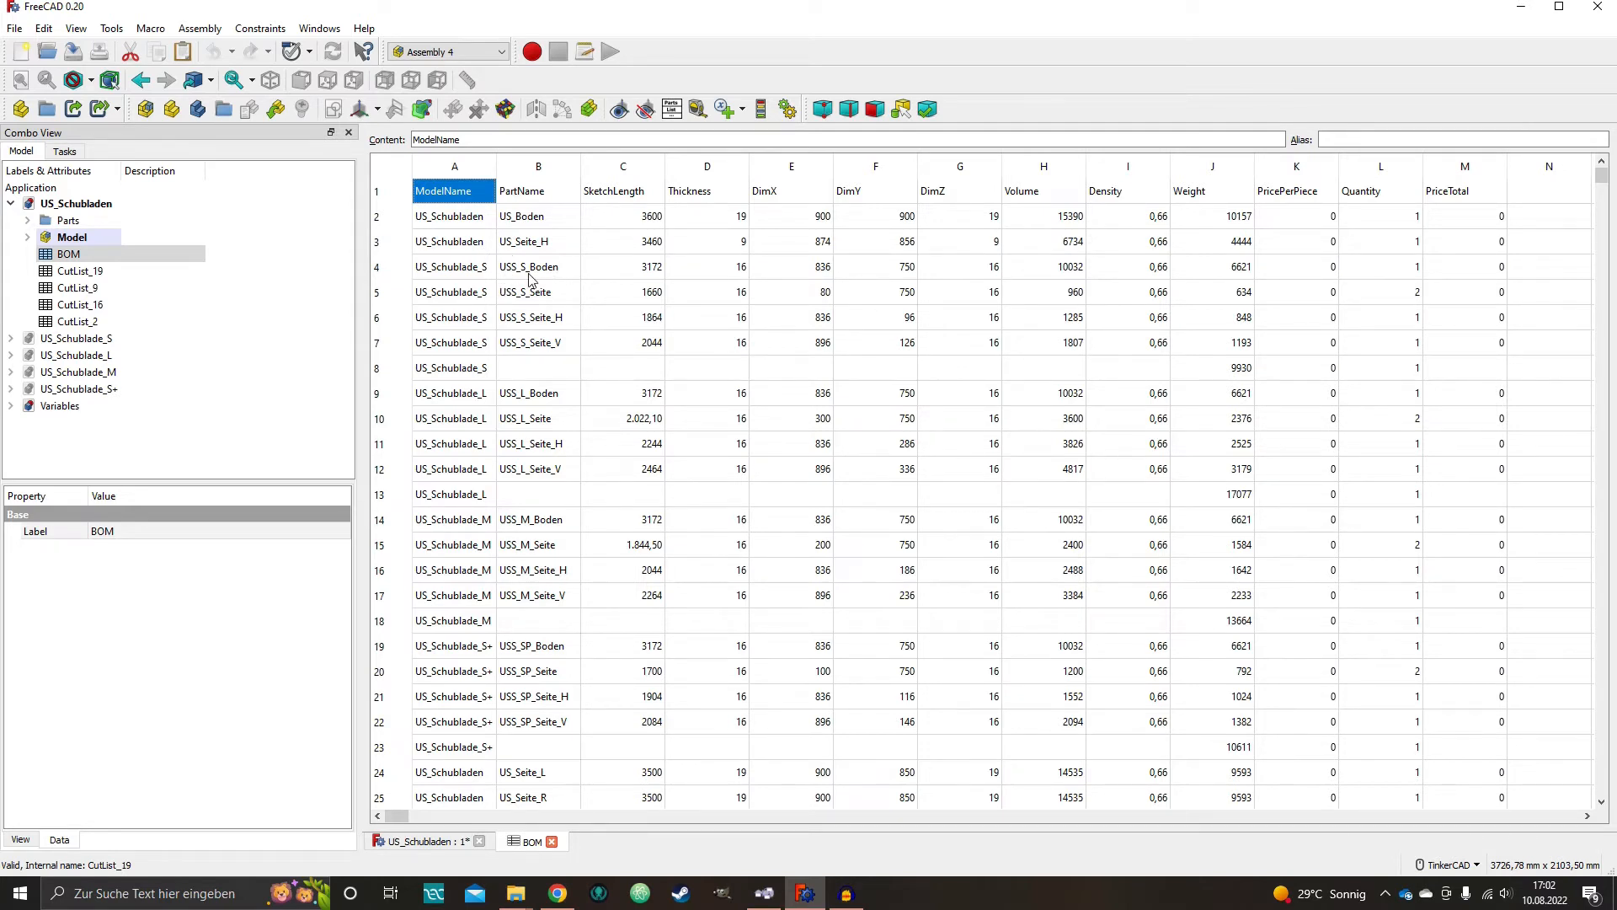
- Examine the model and part names listed in the BOM rows for the US_Schublade_S drawer
click(485, 271)
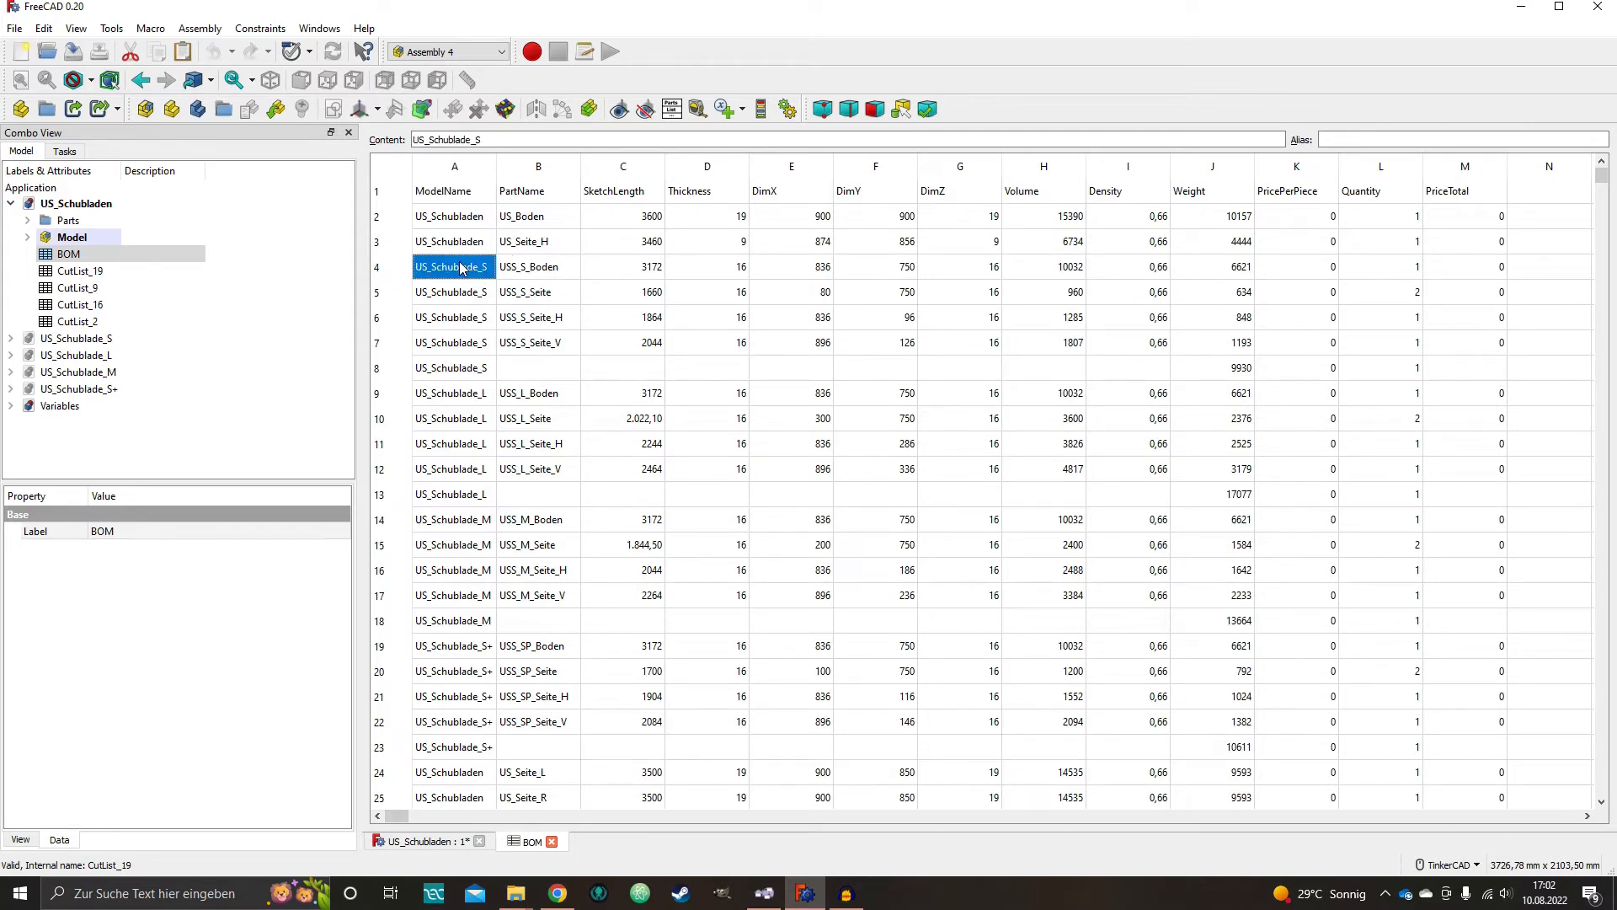
click(476, 293)
click(475, 317)
click(474, 341)
click(472, 364)
click(476, 325)
click(478, 272)
click(480, 297)
click(480, 320)
click(480, 343)
click(484, 368)
click(556, 344)
click(548, 294)
click(547, 264)
click(548, 317)
click(550, 342)
click(552, 271)
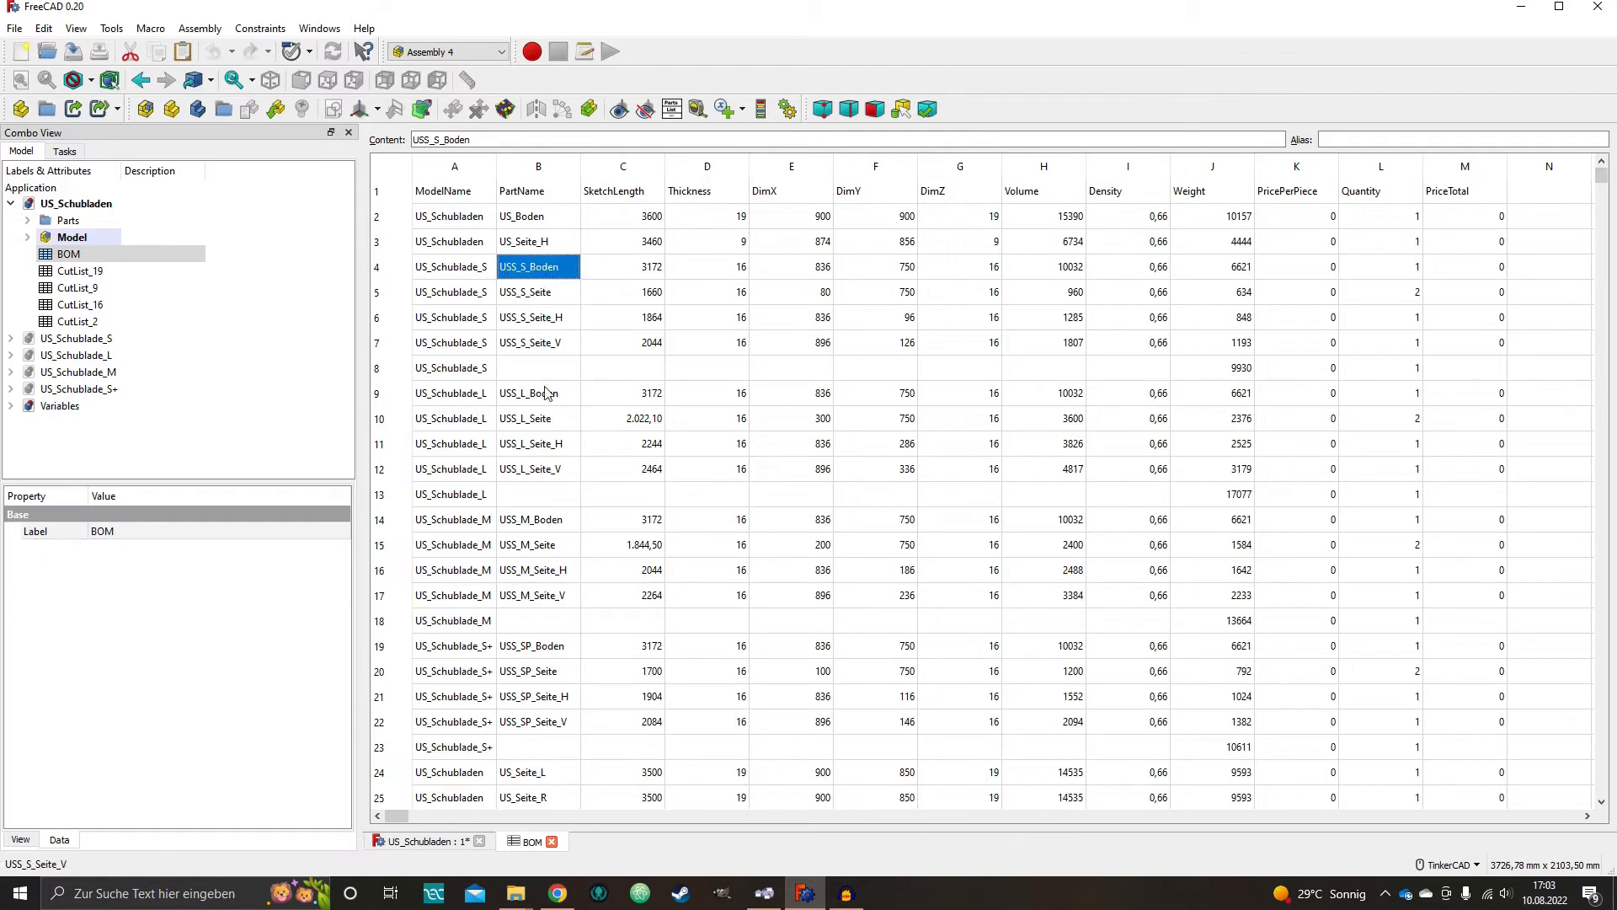
- Examine the BOM rows for the L, M and S+ drawers and the US_Schubladen rows at the end of the list
click(478, 418)
click(485, 520)
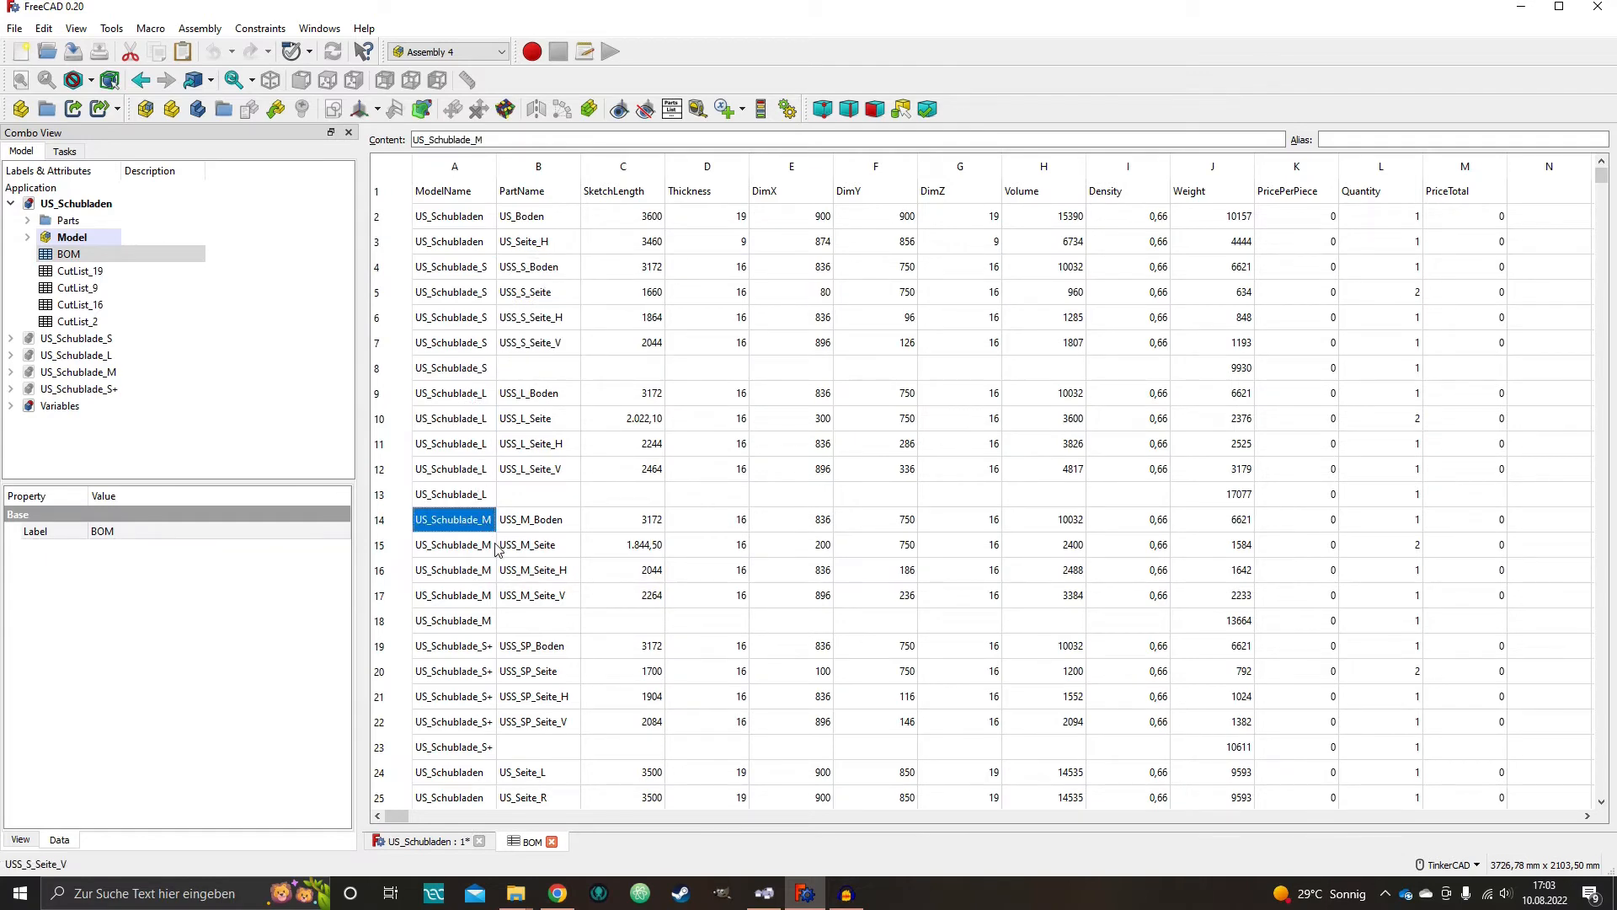
click(482, 649)
scroll(497, 654, down, 2)
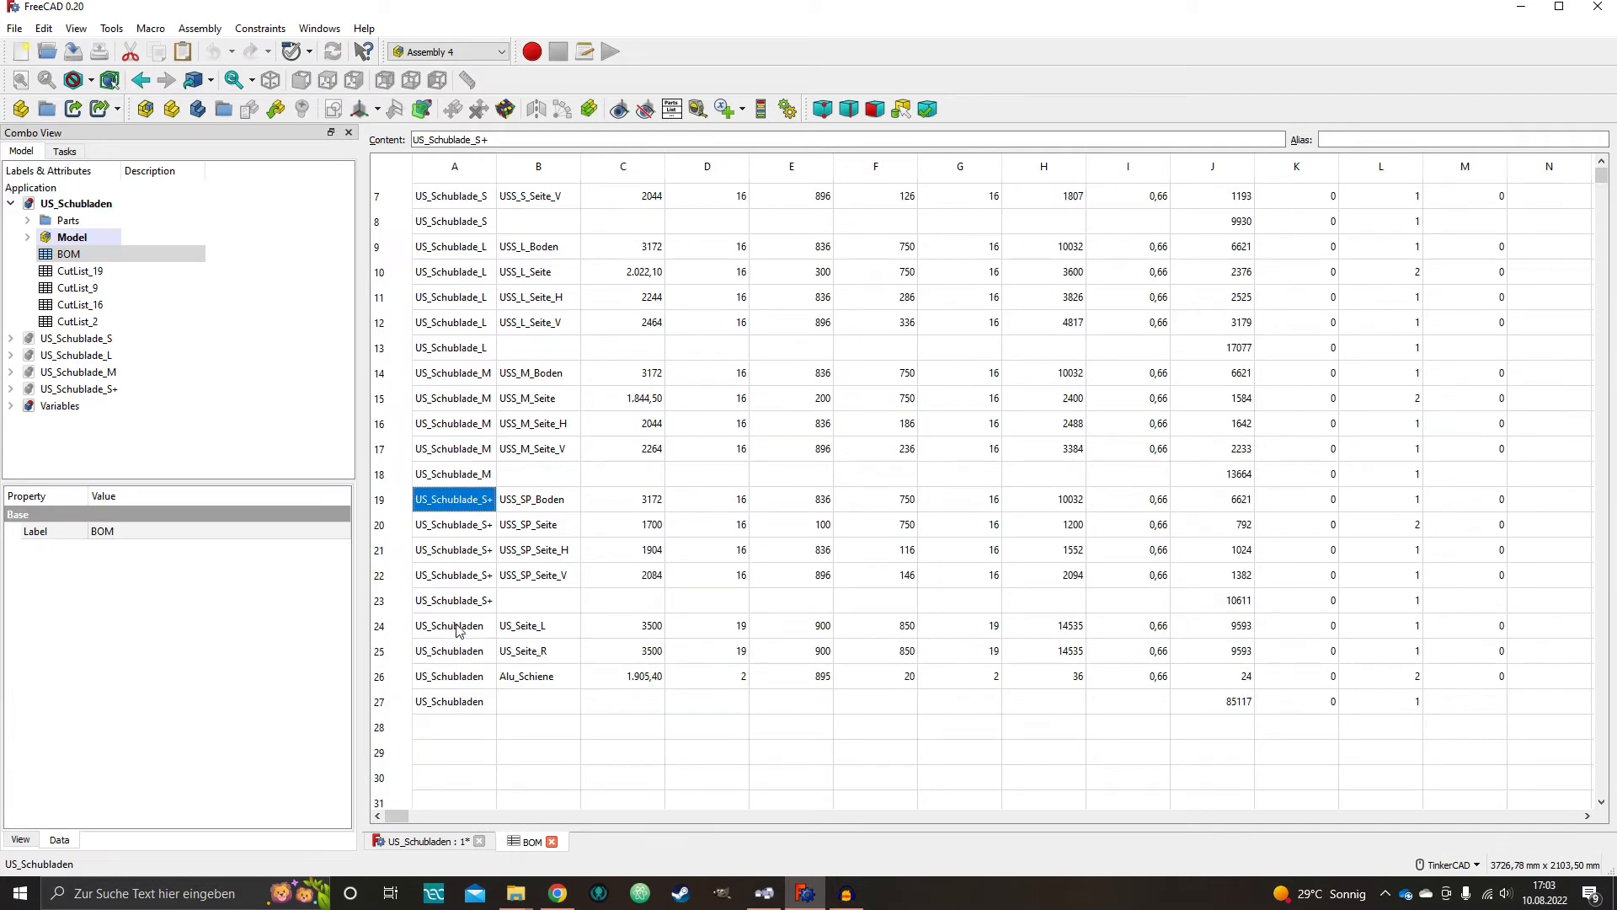
click(458, 627)
click(461, 660)
click(472, 680)
click(470, 705)
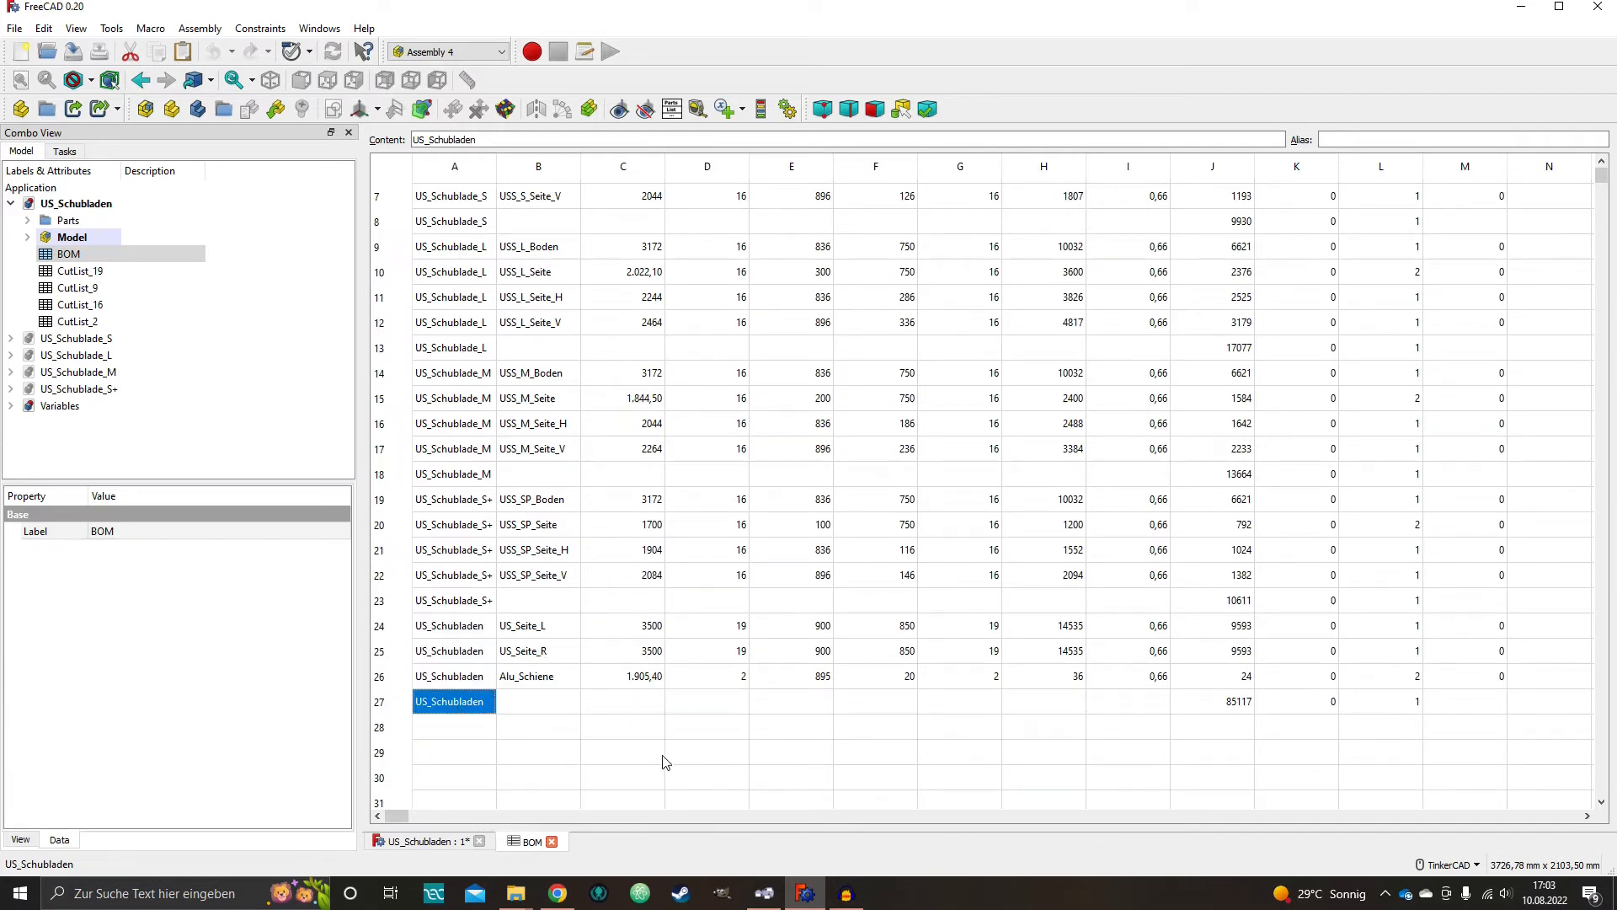
- Examine the BOM columns SketchLength, Thickness, DimX, DimY, DimZ, Volume, Density and Weight
scroll(589, 636, up, 2)
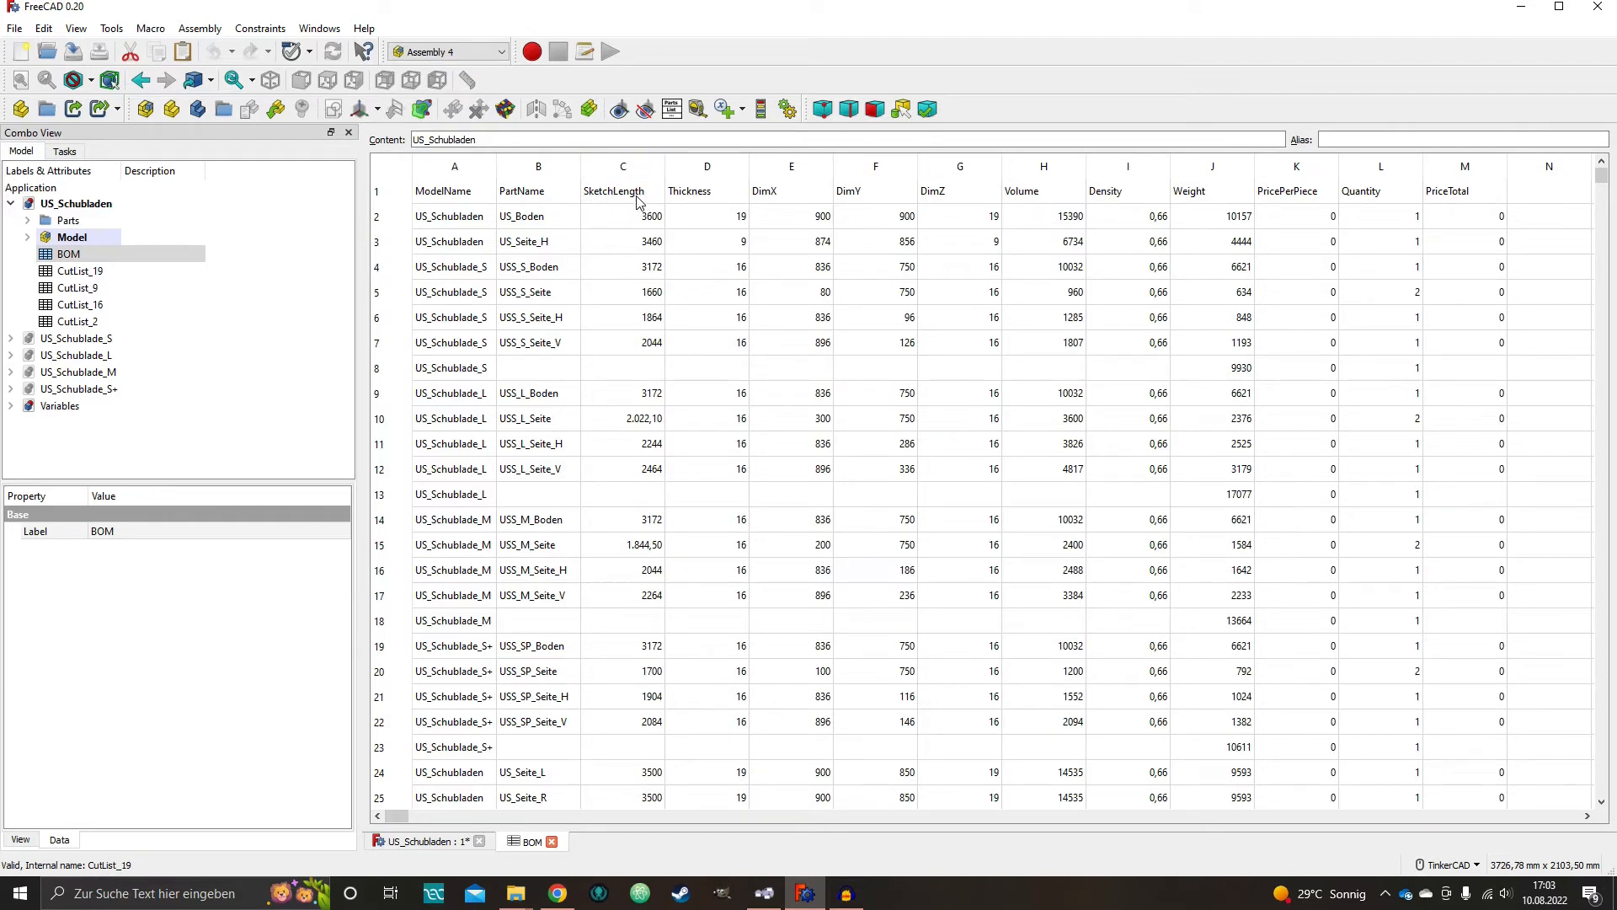
click(630, 195)
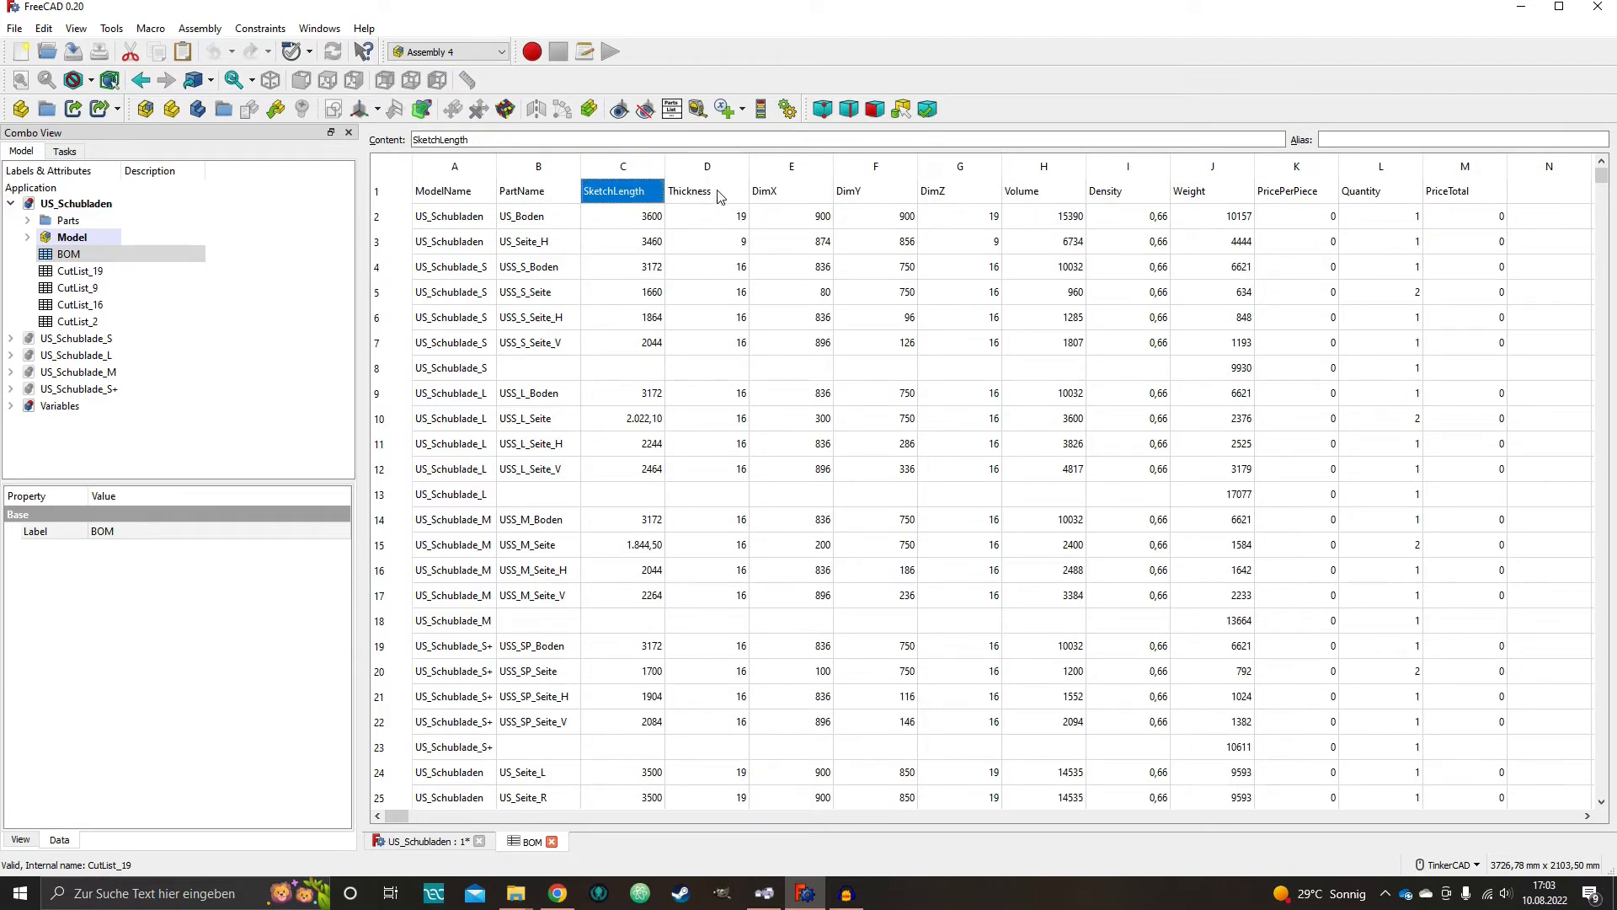
click(722, 194)
click(793, 196)
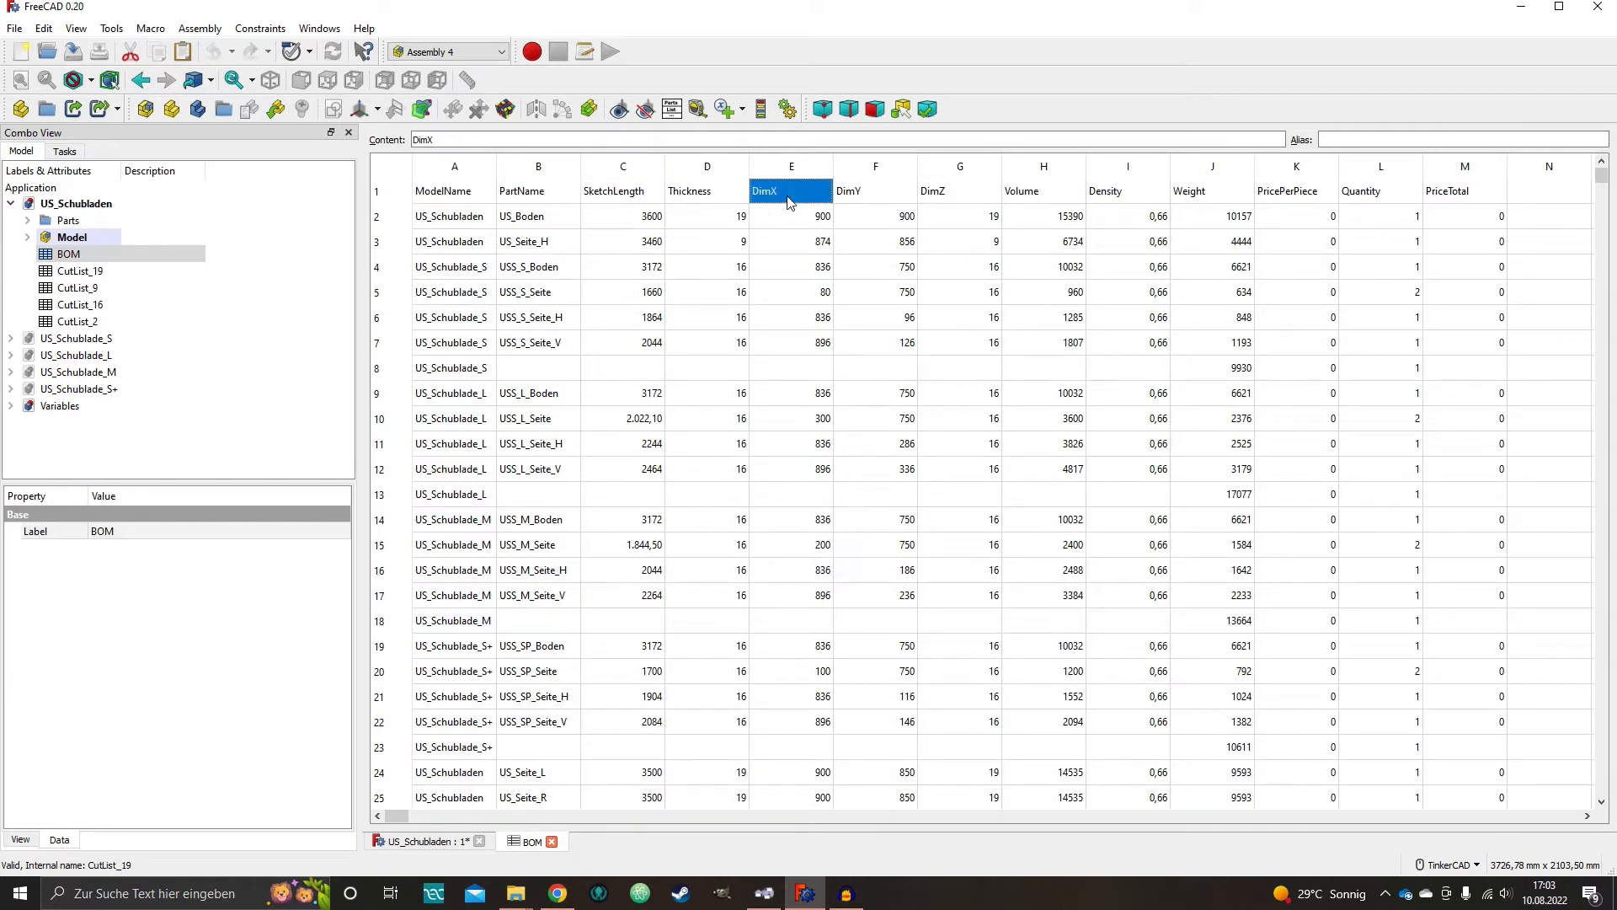
click(865, 197)
click(964, 190)
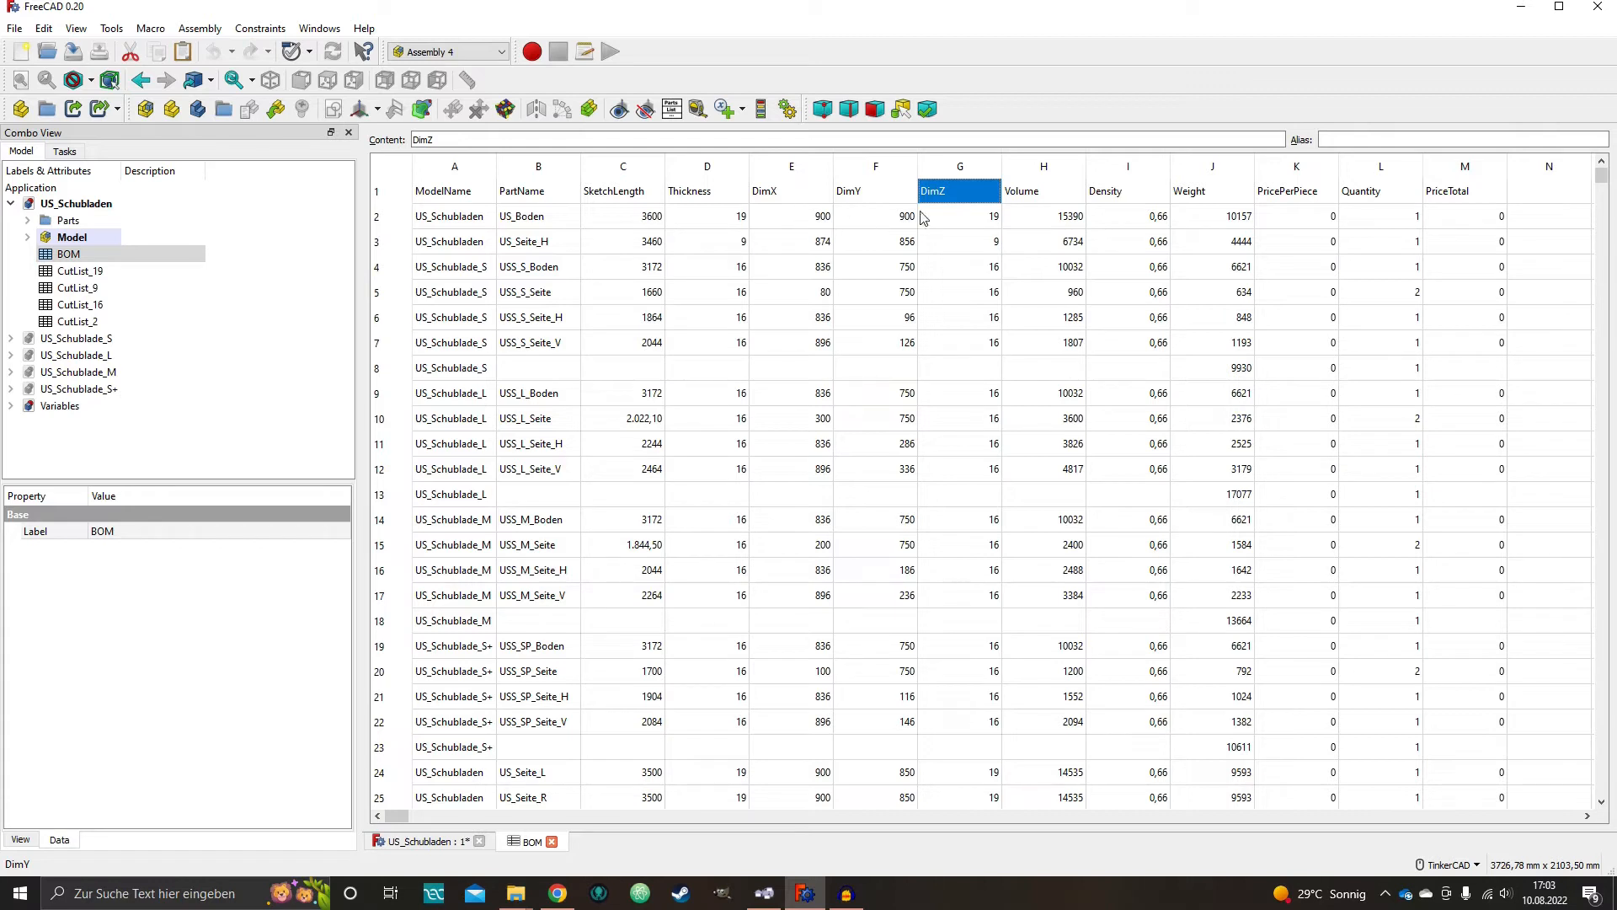
click(725, 192)
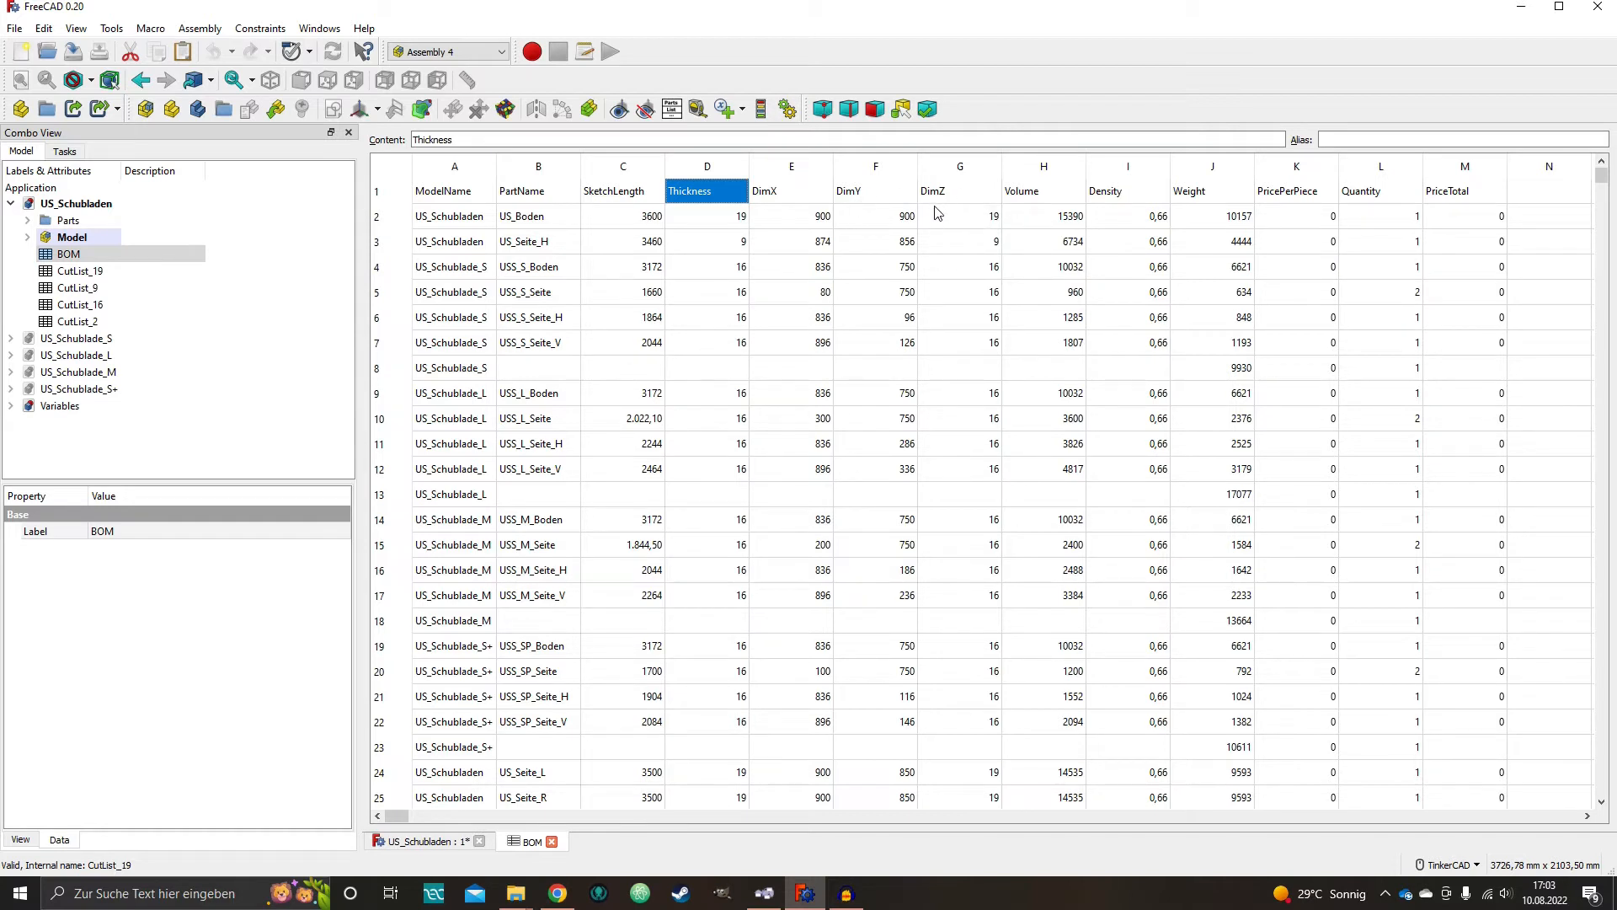
click(1053, 201)
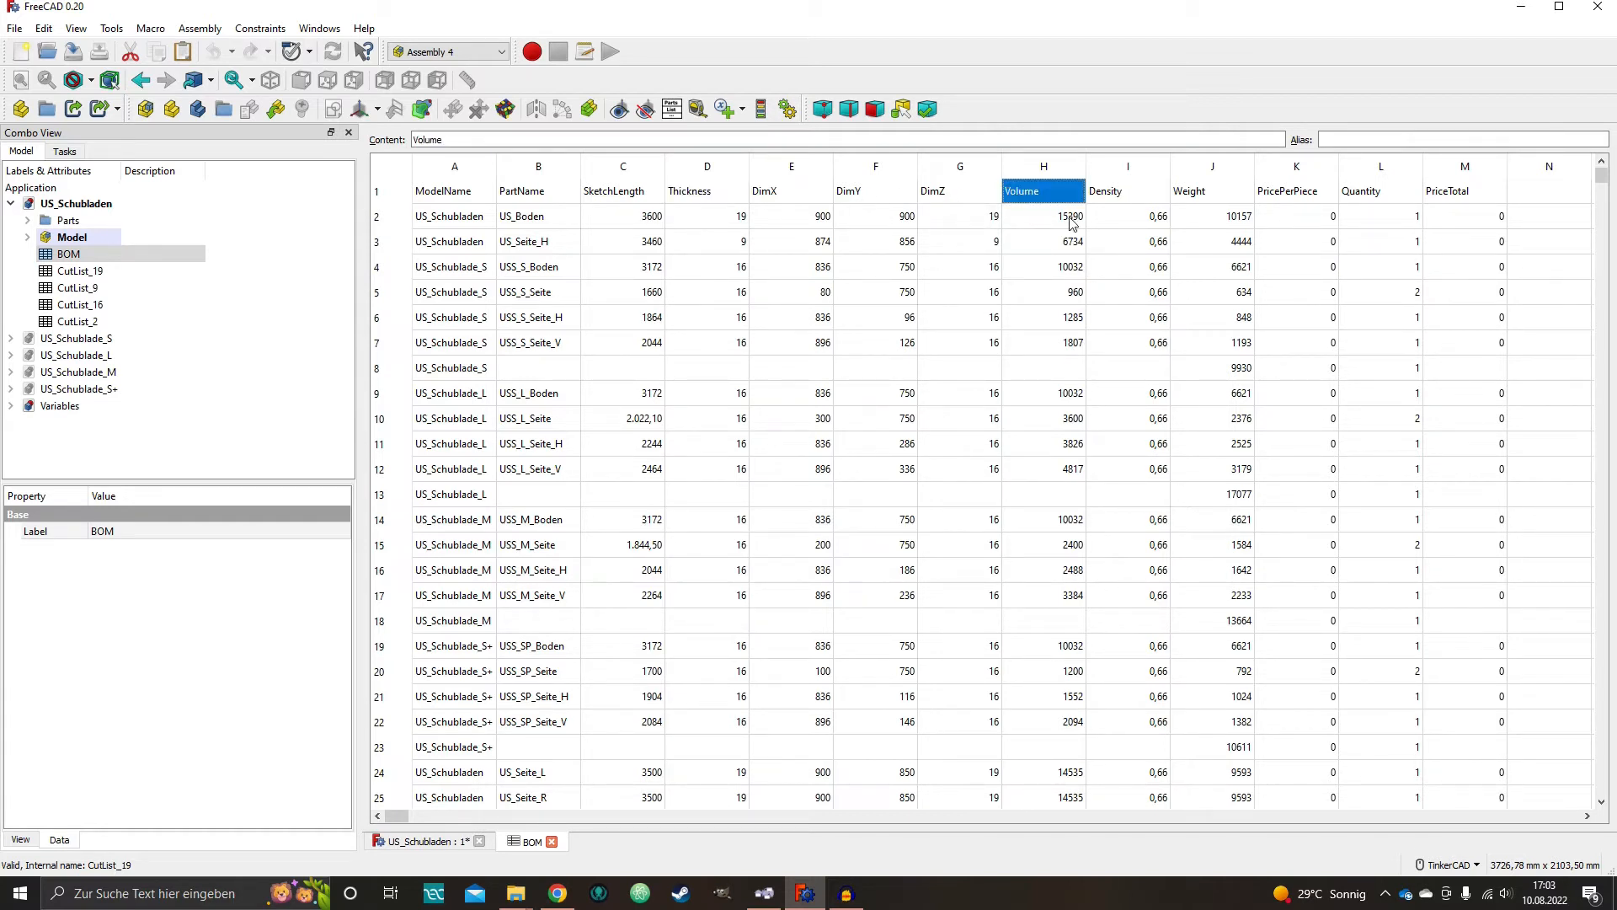
click(1140, 196)
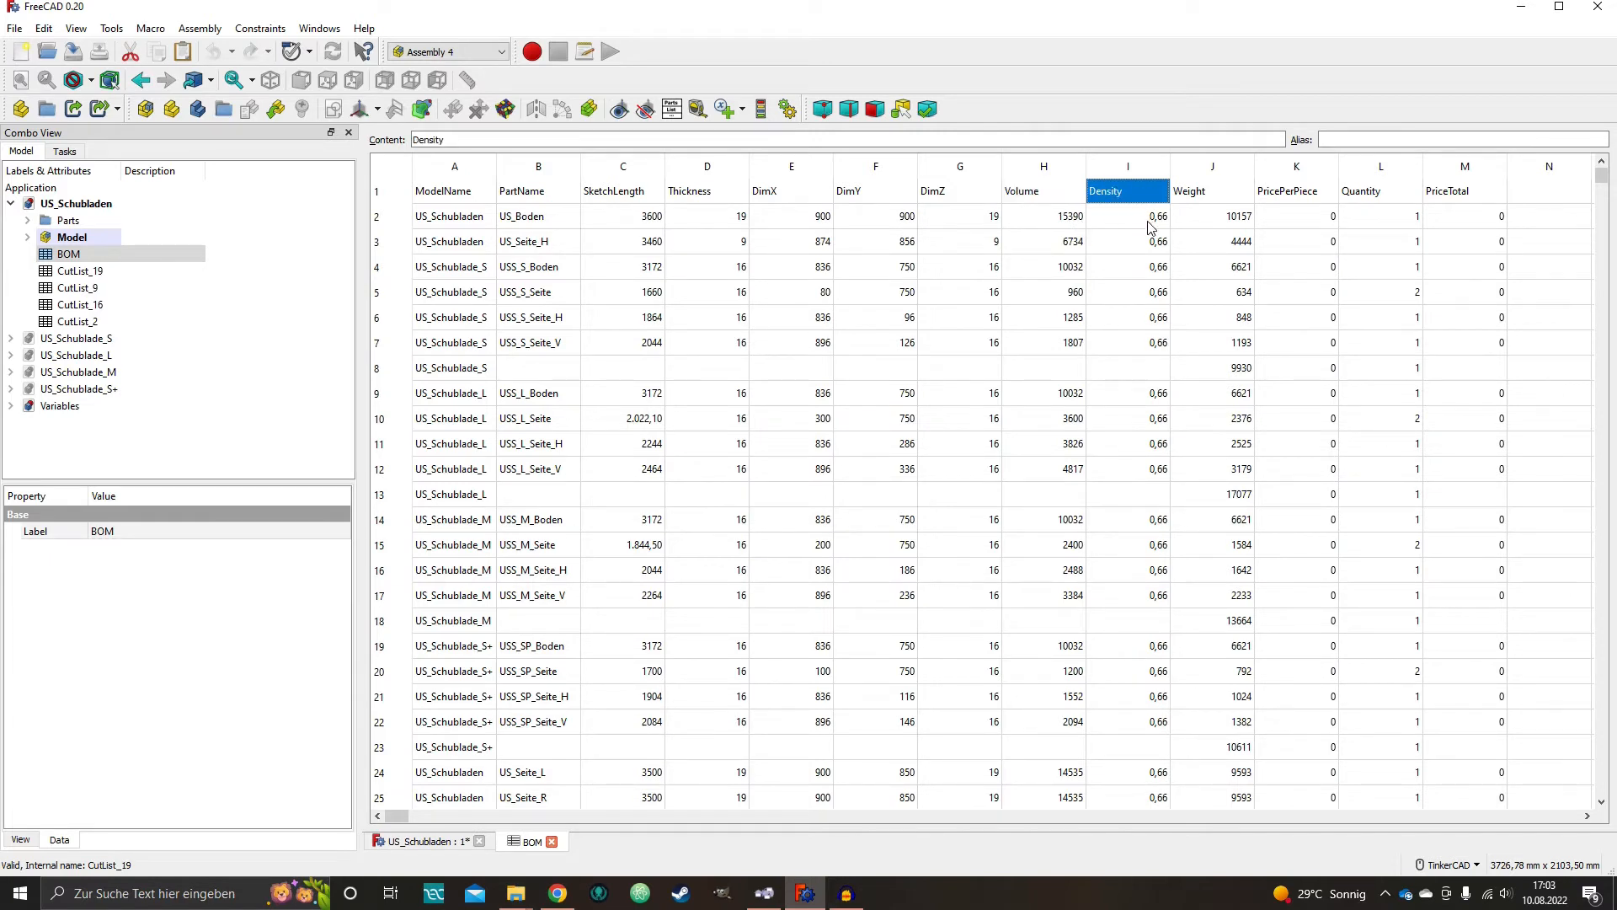
click(1210, 198)
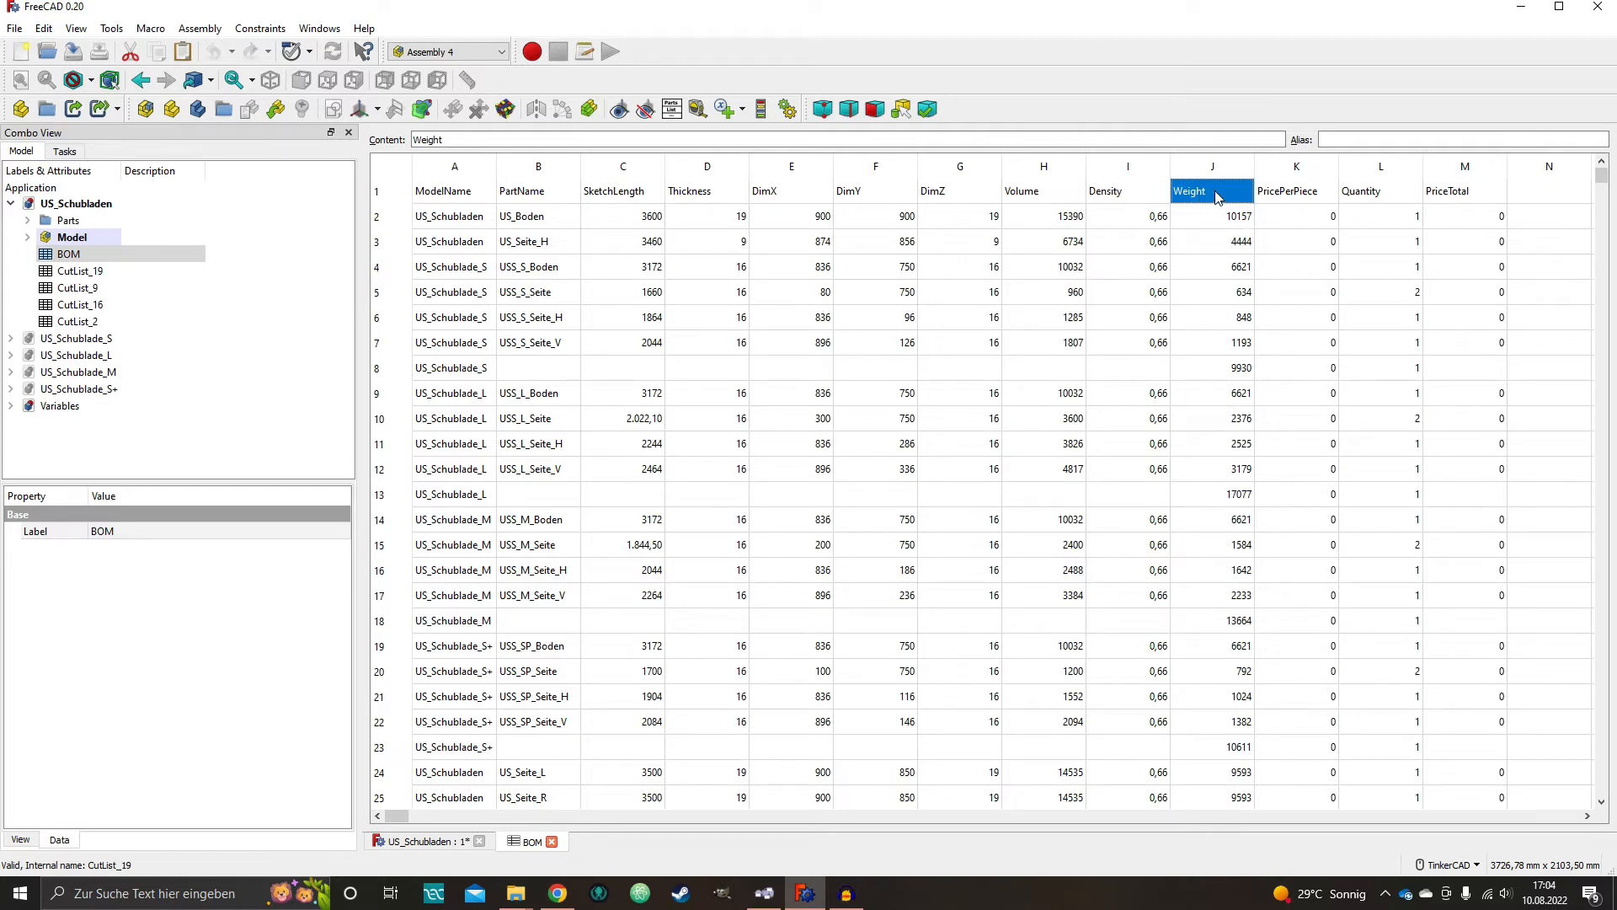
- Examine how the BOM's Volume and Density columns relate to the Weight column
click(1043, 192)
click(1138, 199)
click(1219, 224)
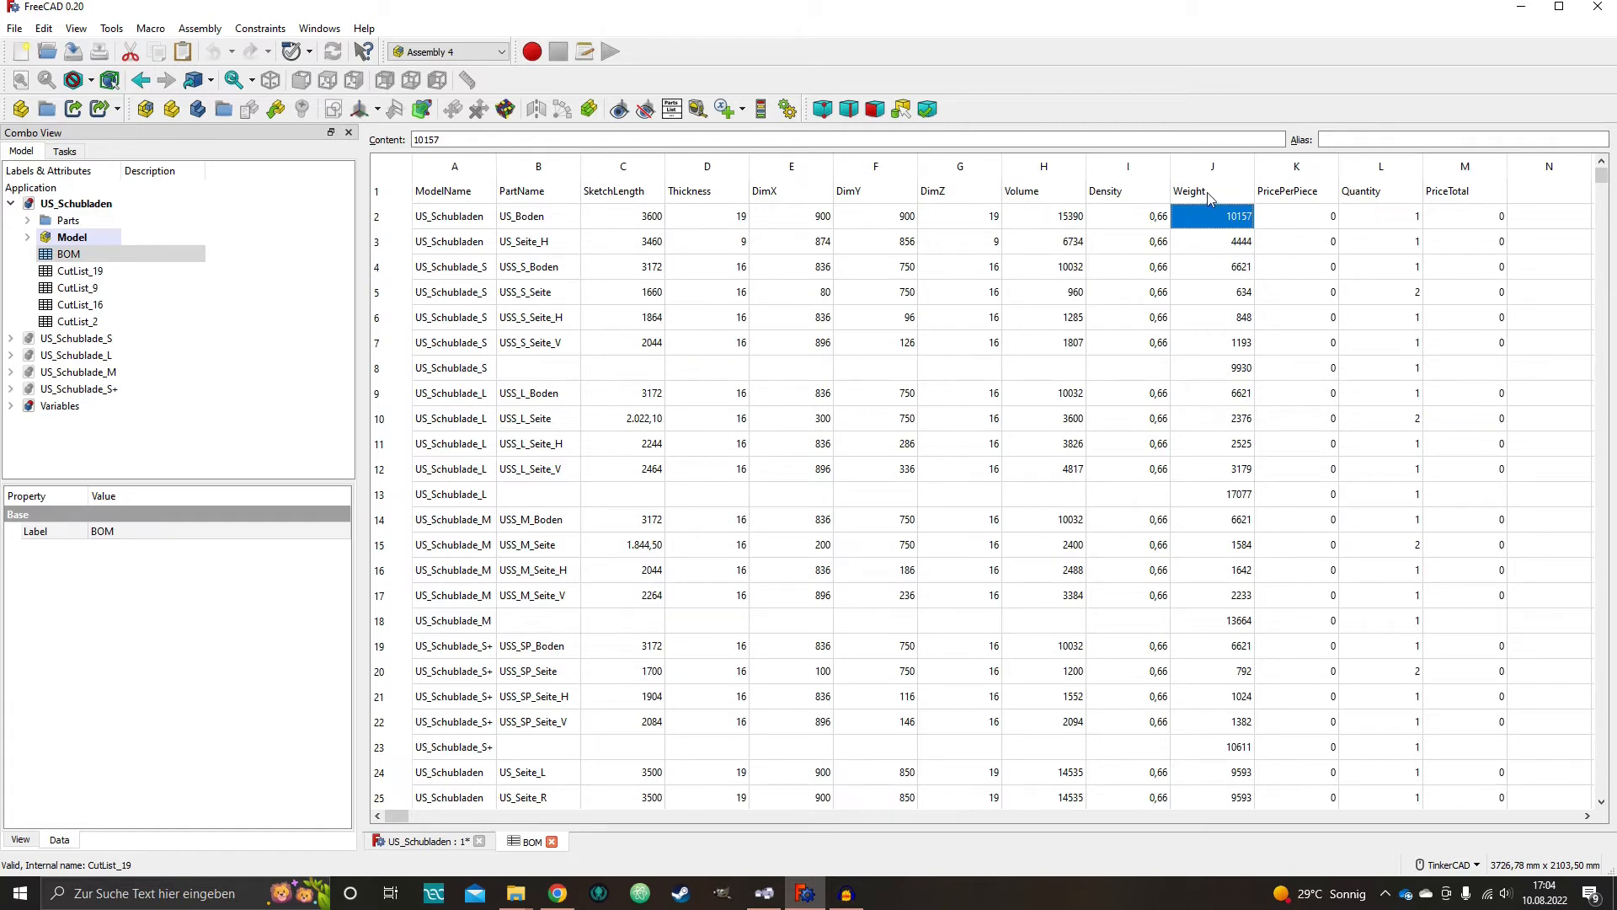
click(1099, 197)
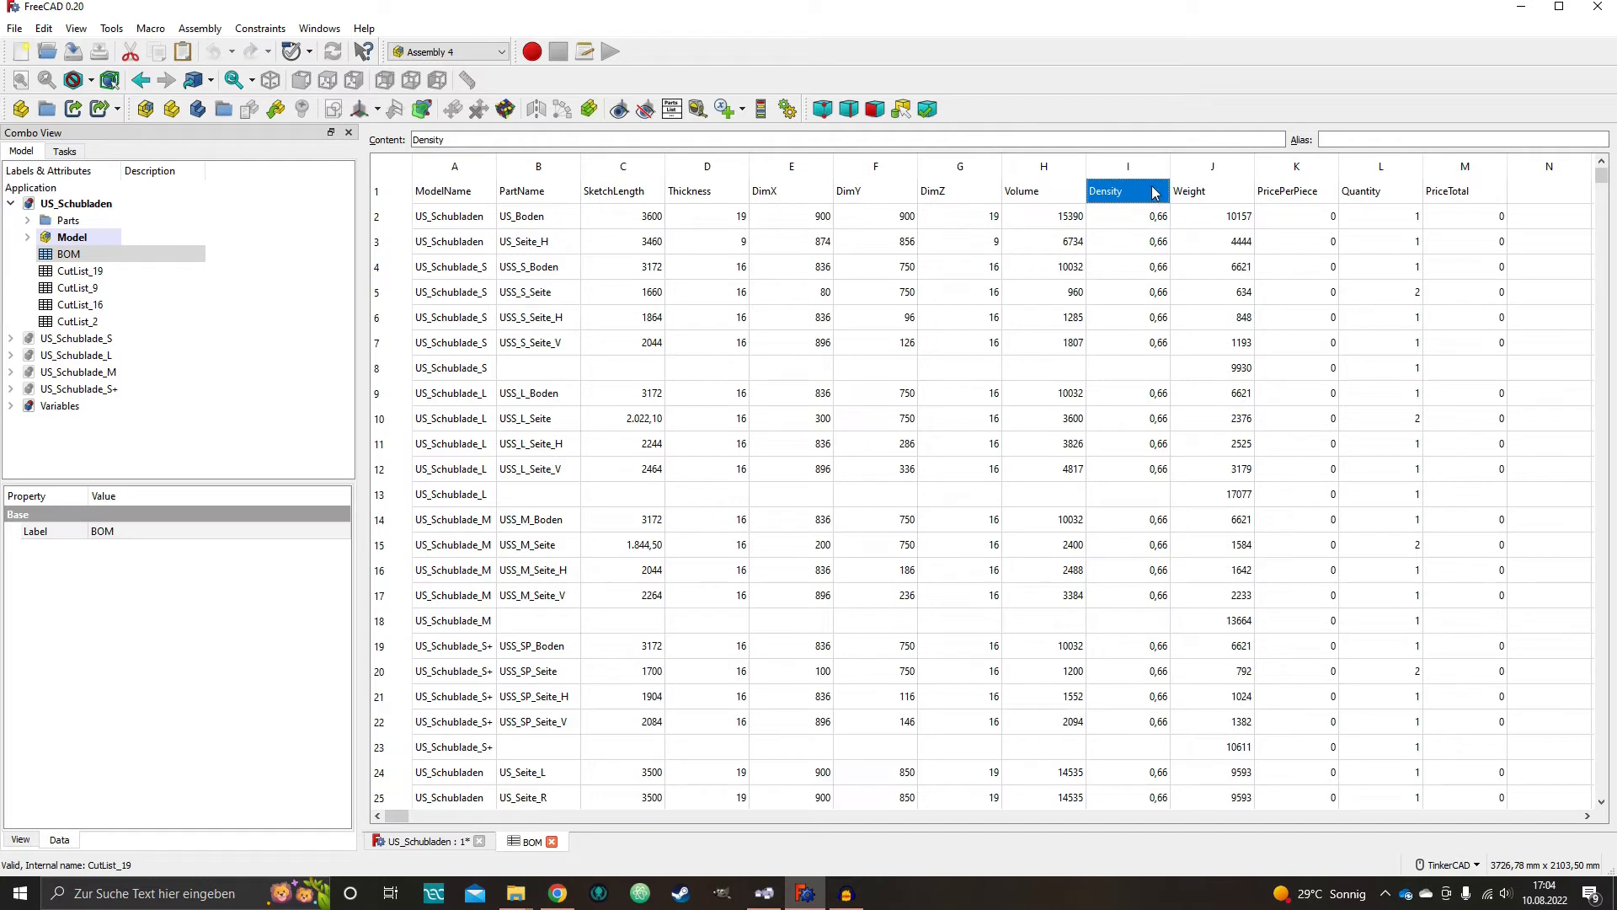
key(Left)
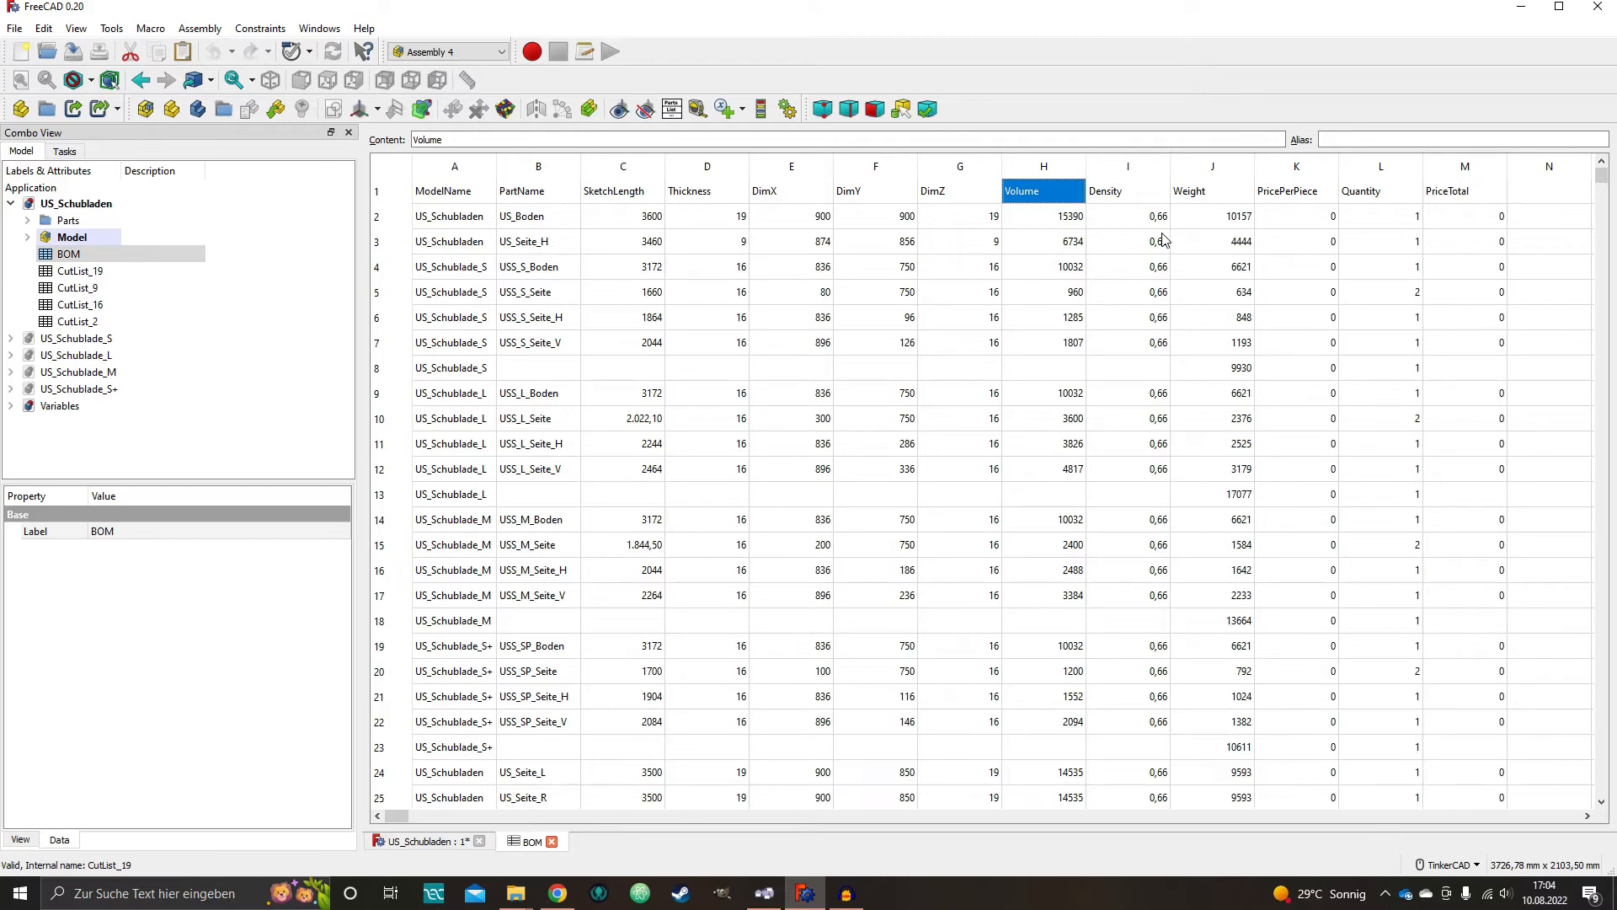
- Examine the PricePerPiece and Quantity columns, including the quantity in the USS_S_Seite row
click(1299, 193)
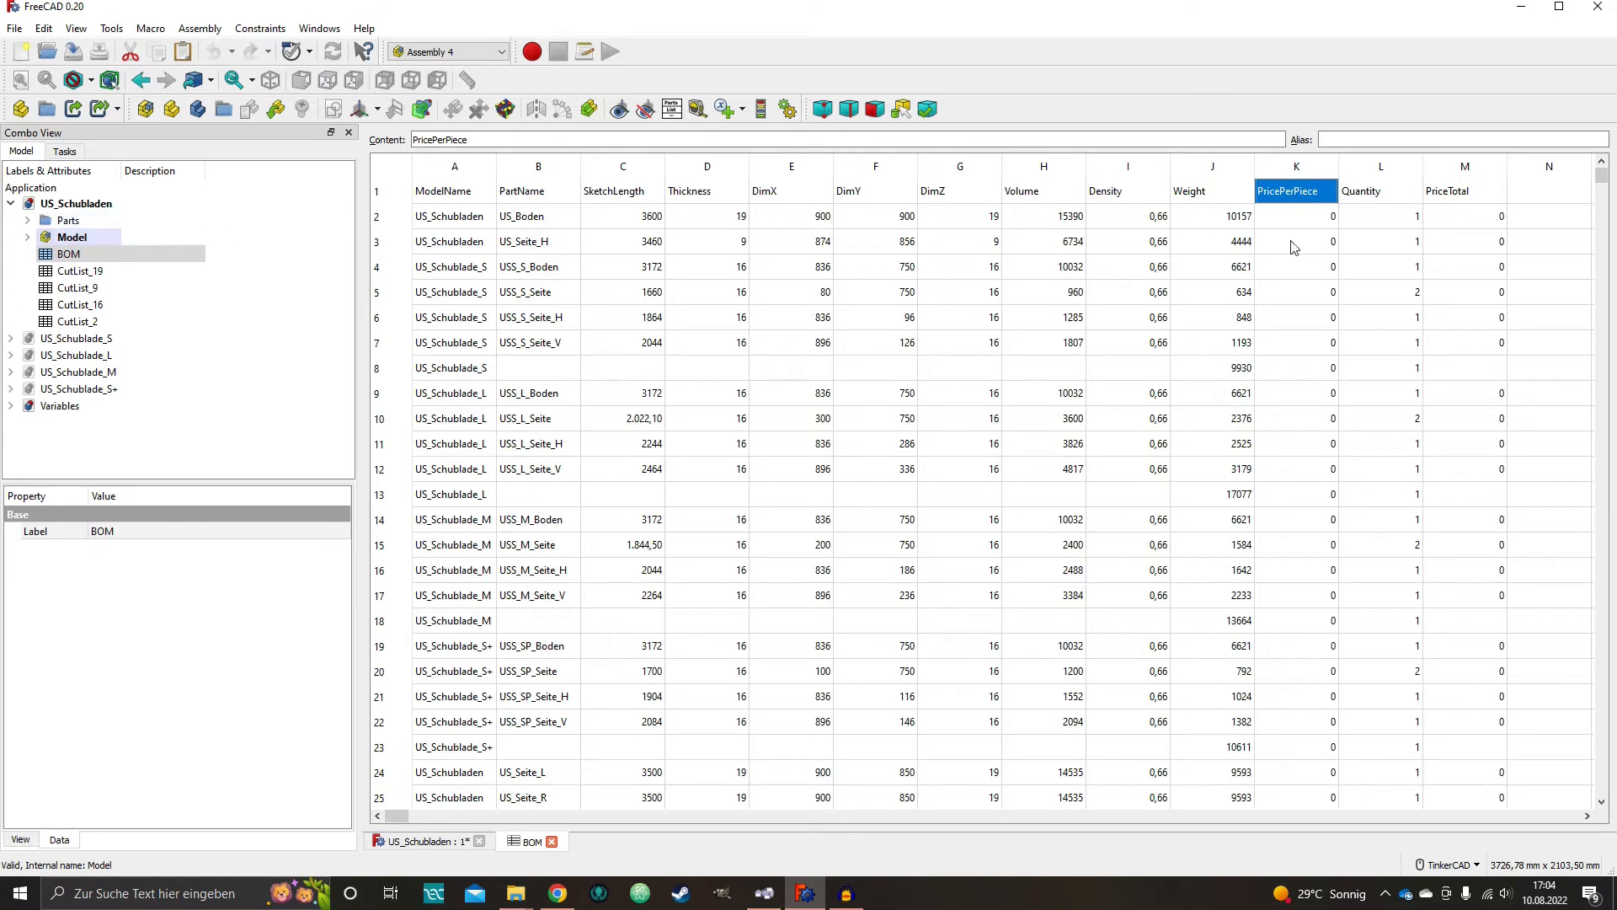
click(1381, 194)
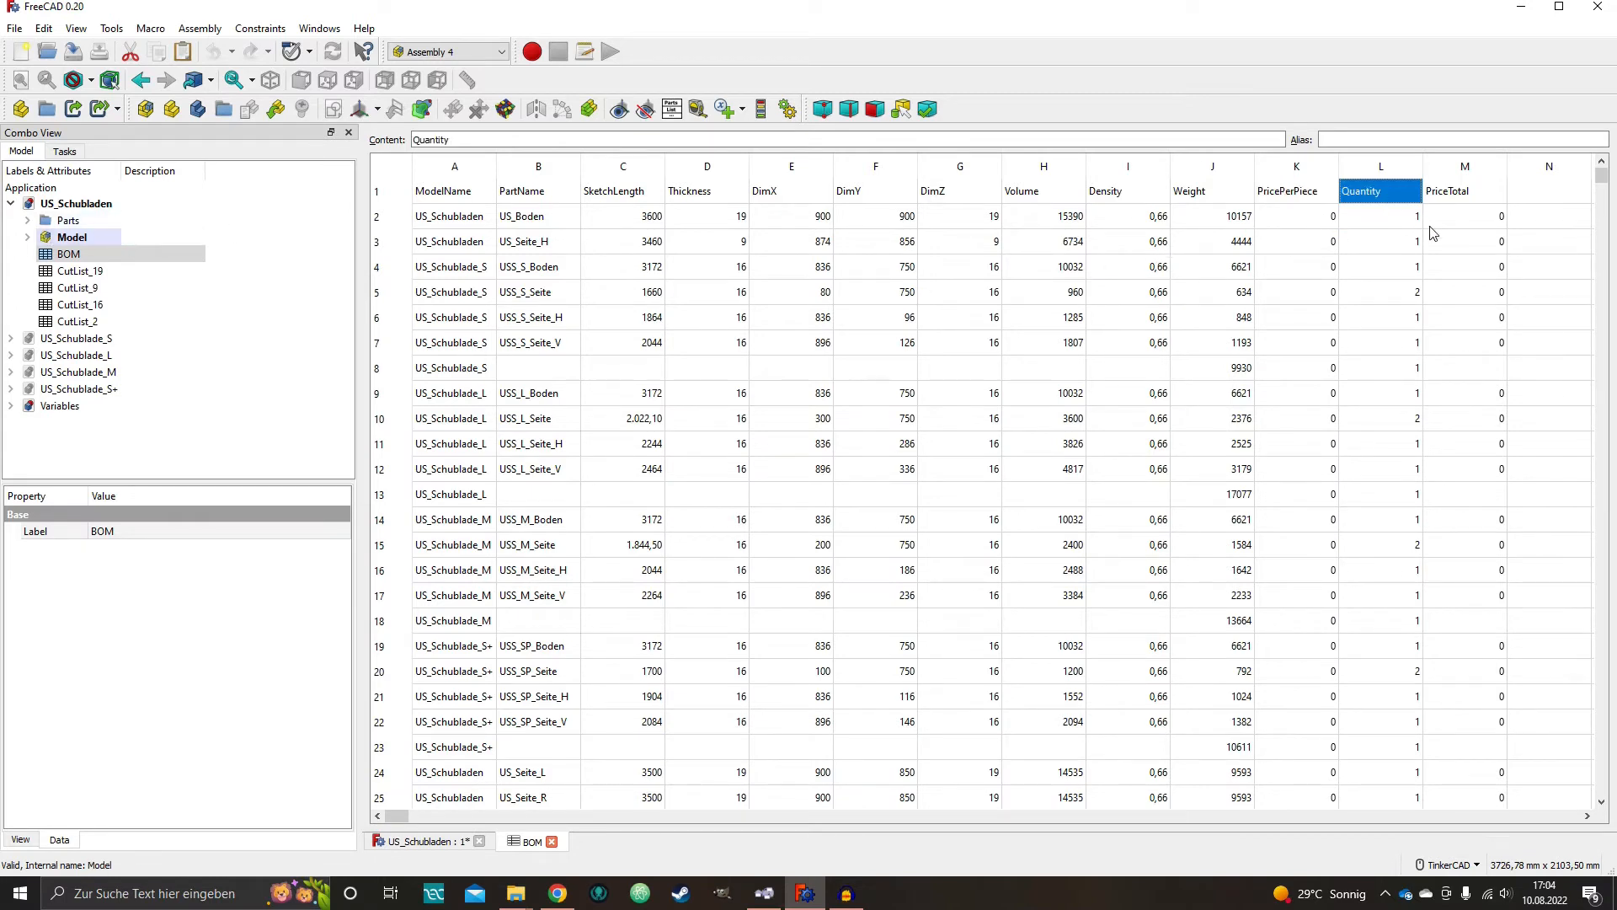
click(1410, 295)
click(486, 293)
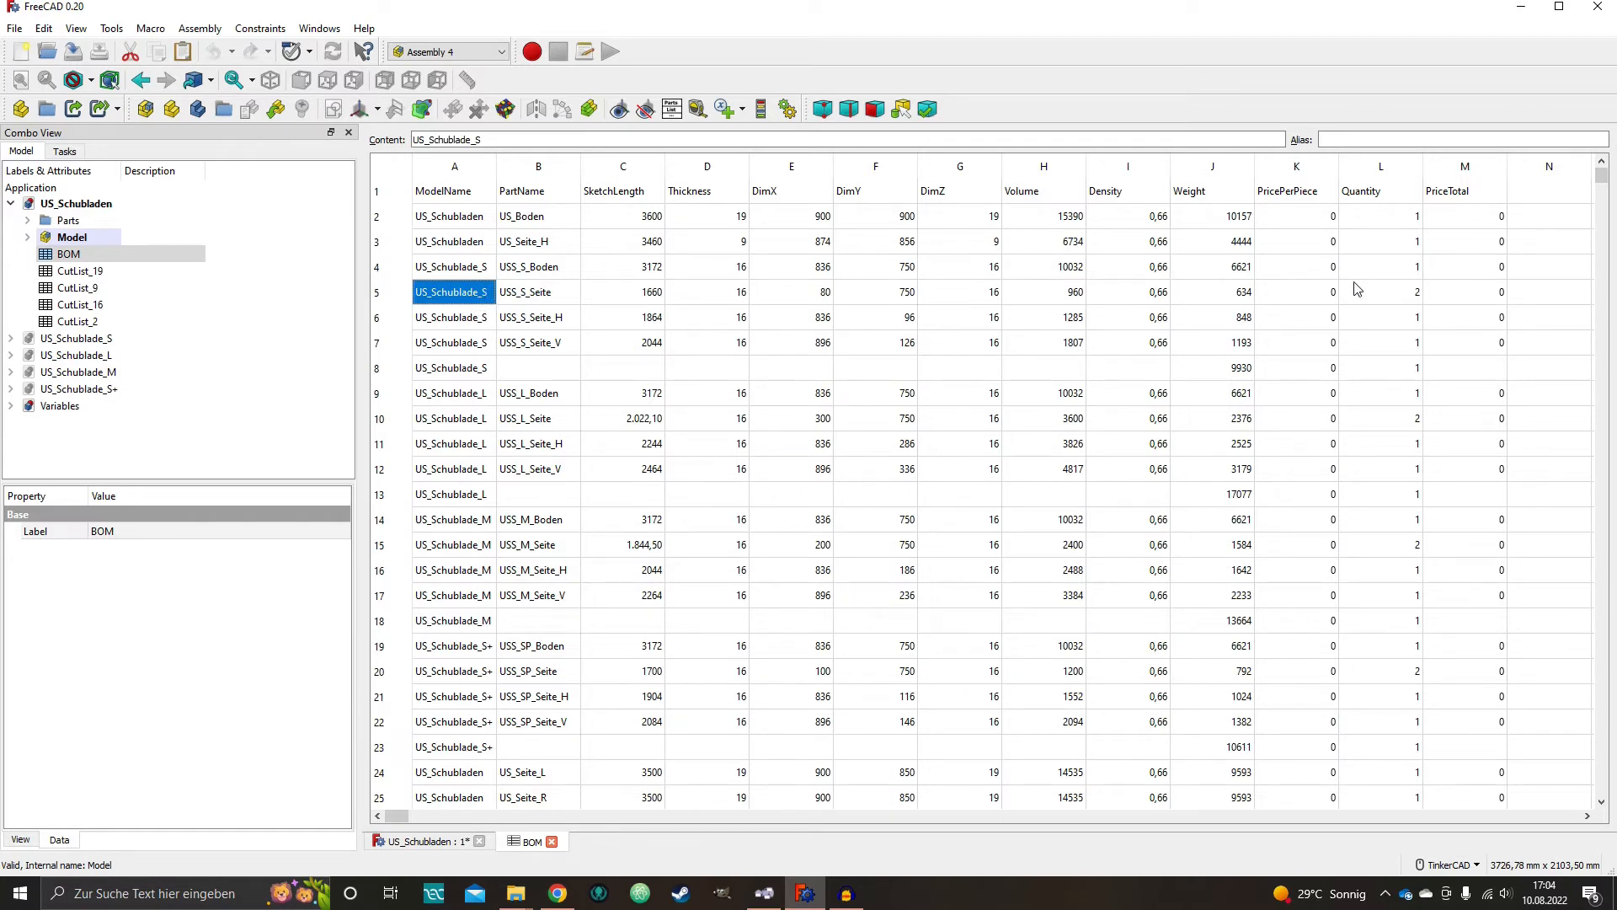
drag(469, 295, 1415, 296)
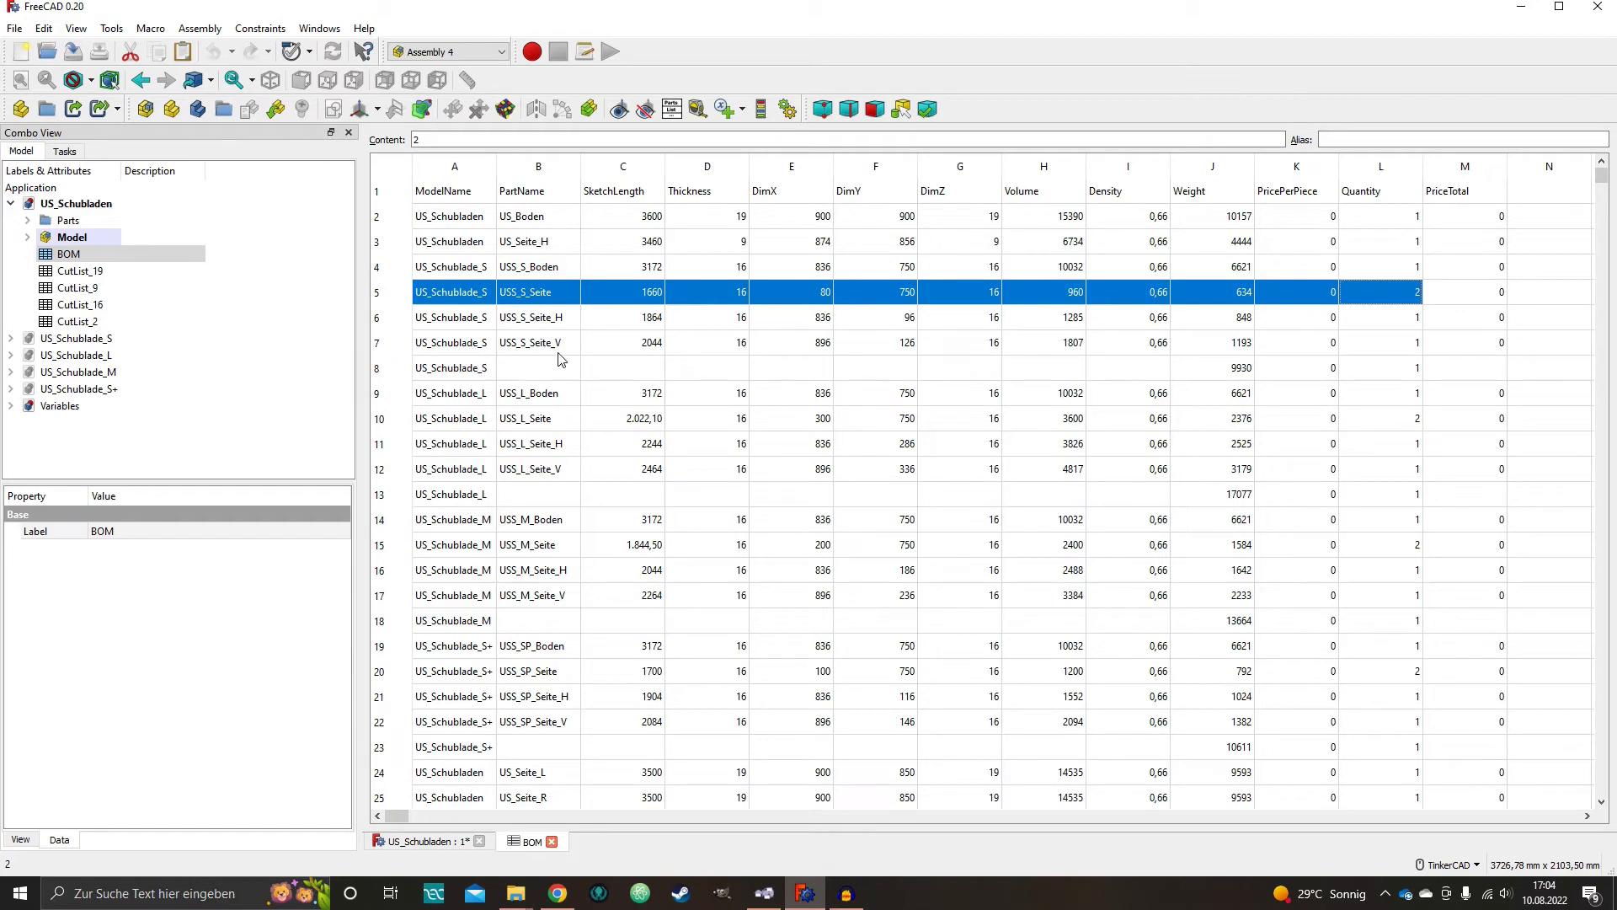
- Examine the PriceTotal entries of the first four parts against the PricePerPiece and Quantity columns
click(1480, 218)
click(1482, 242)
click(1482, 268)
click(1484, 295)
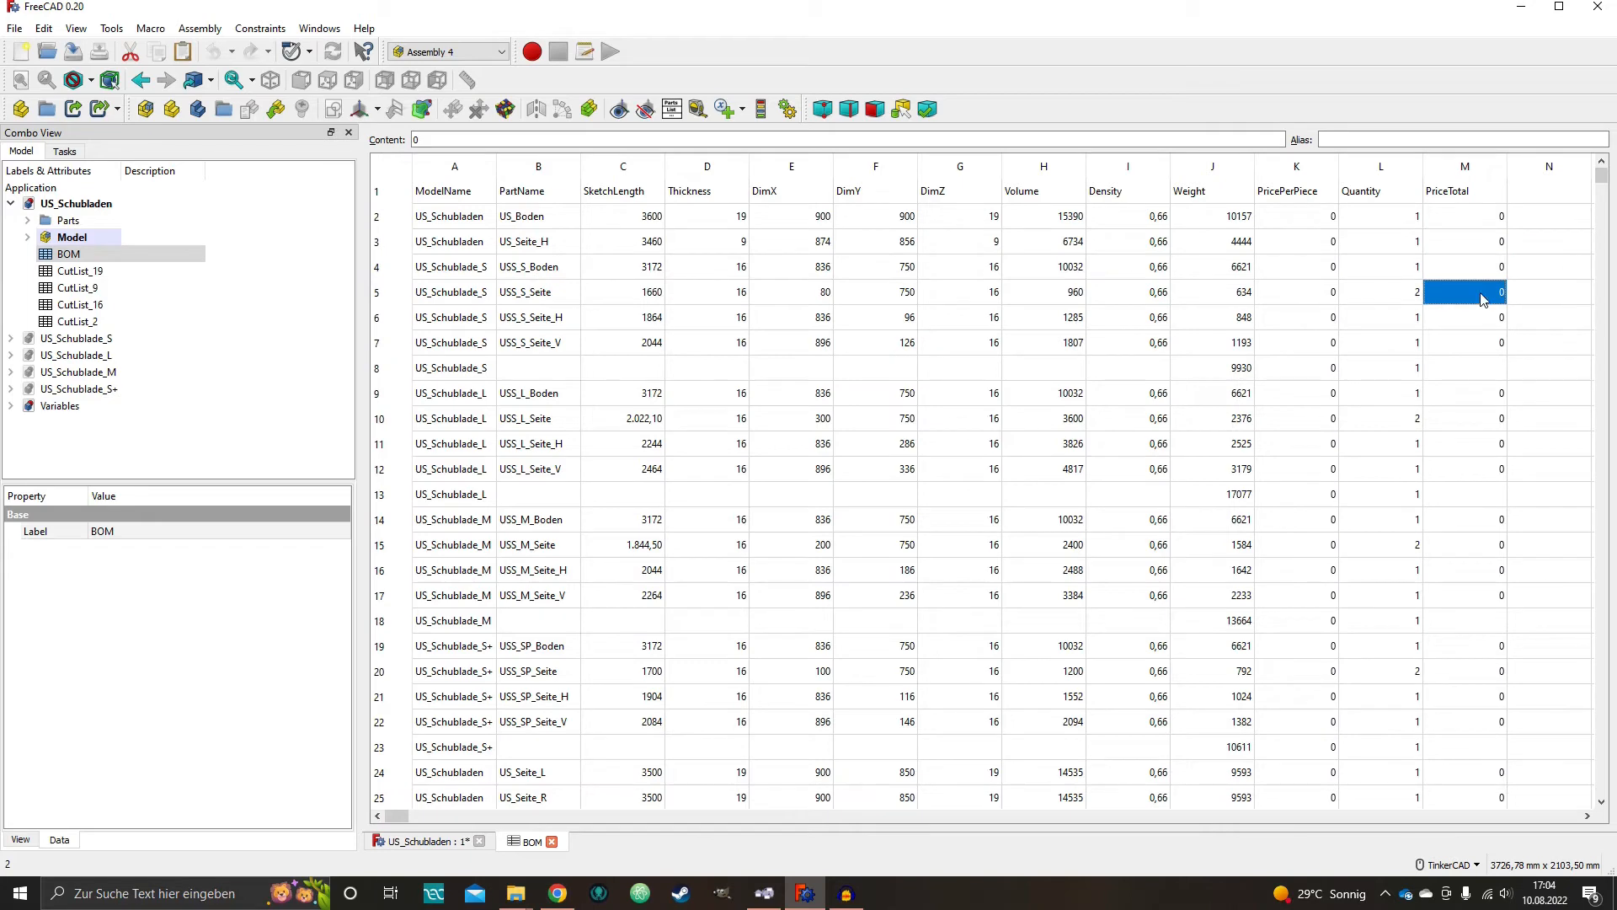
click(1289, 193)
click(1388, 194)
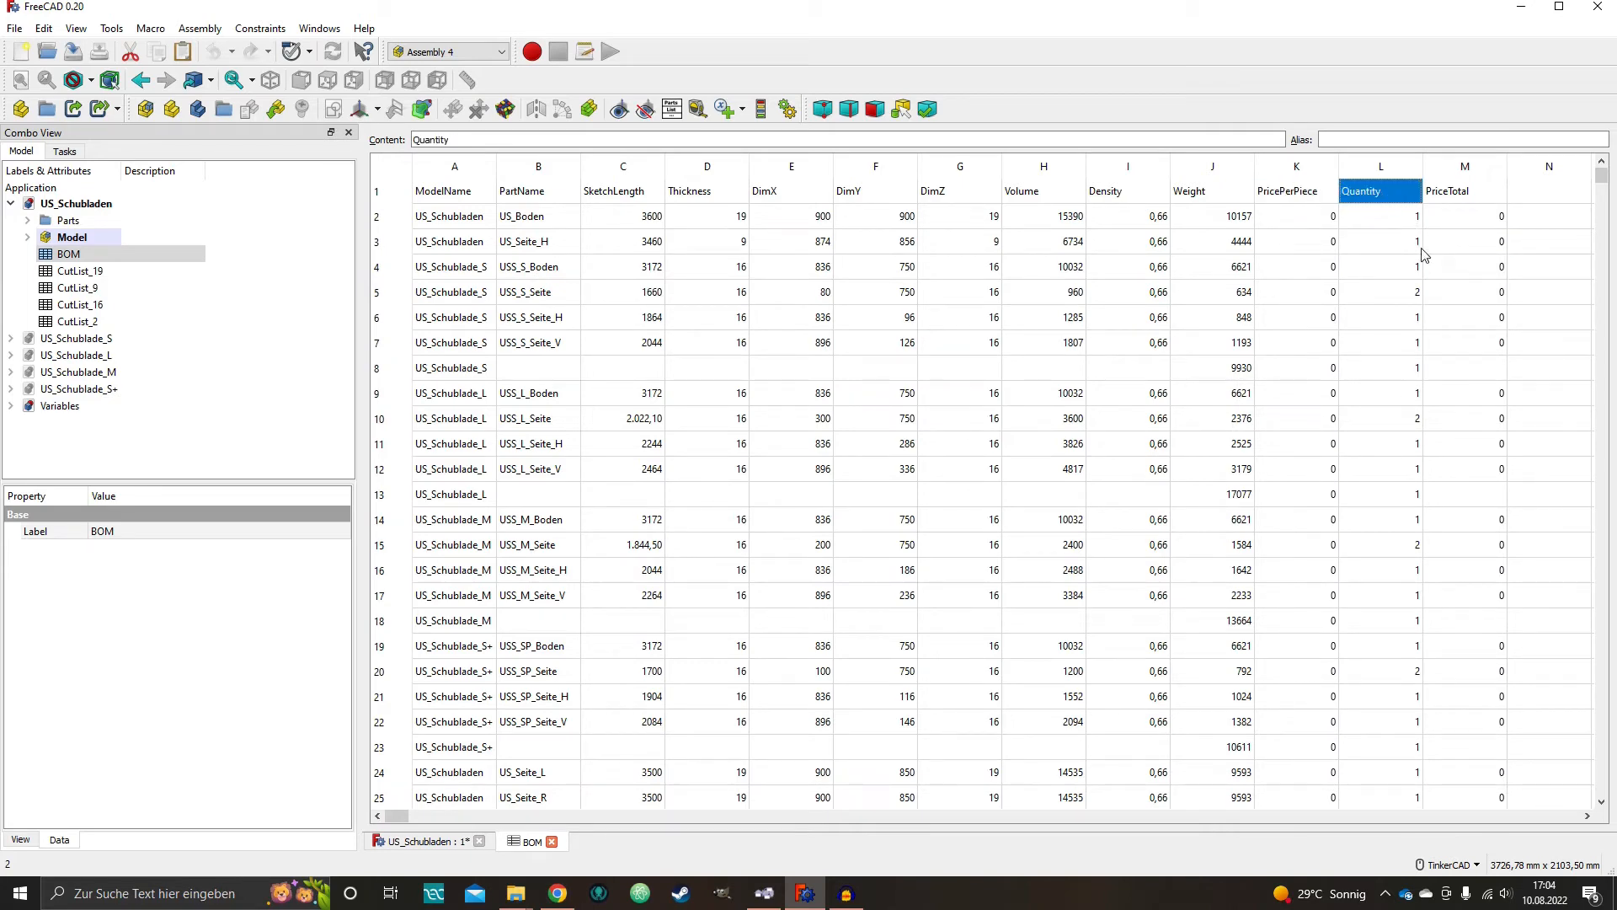
click(1403, 294)
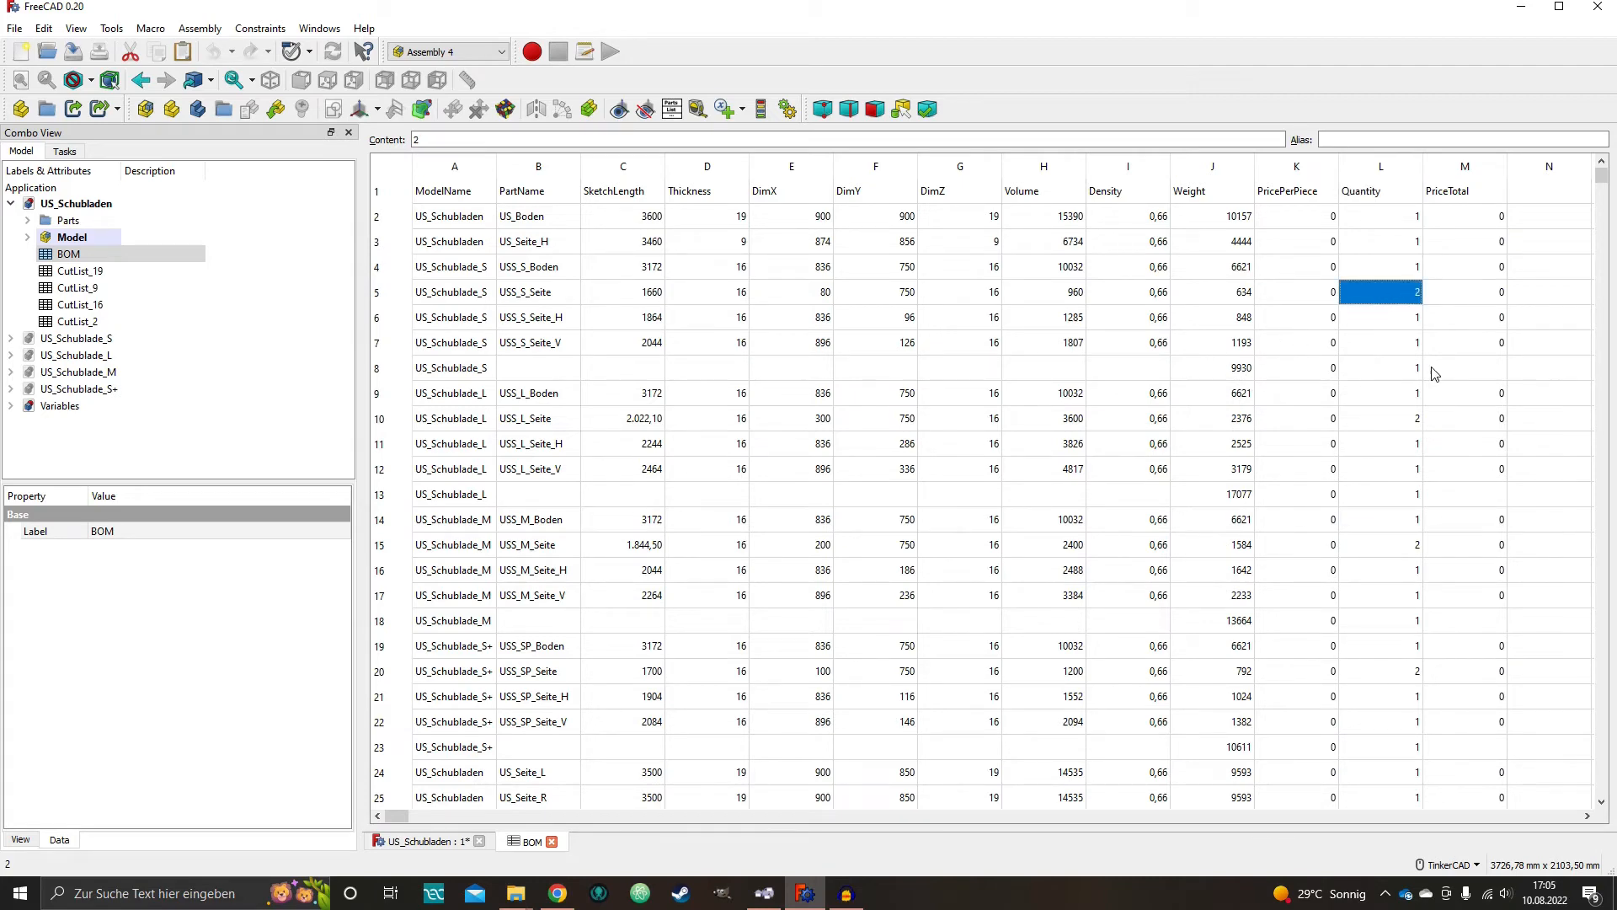
- Locate the summary rows without a part name for the US_Schublade_S, US_Schublade_L and US_Schublade_M drawers
click(462, 373)
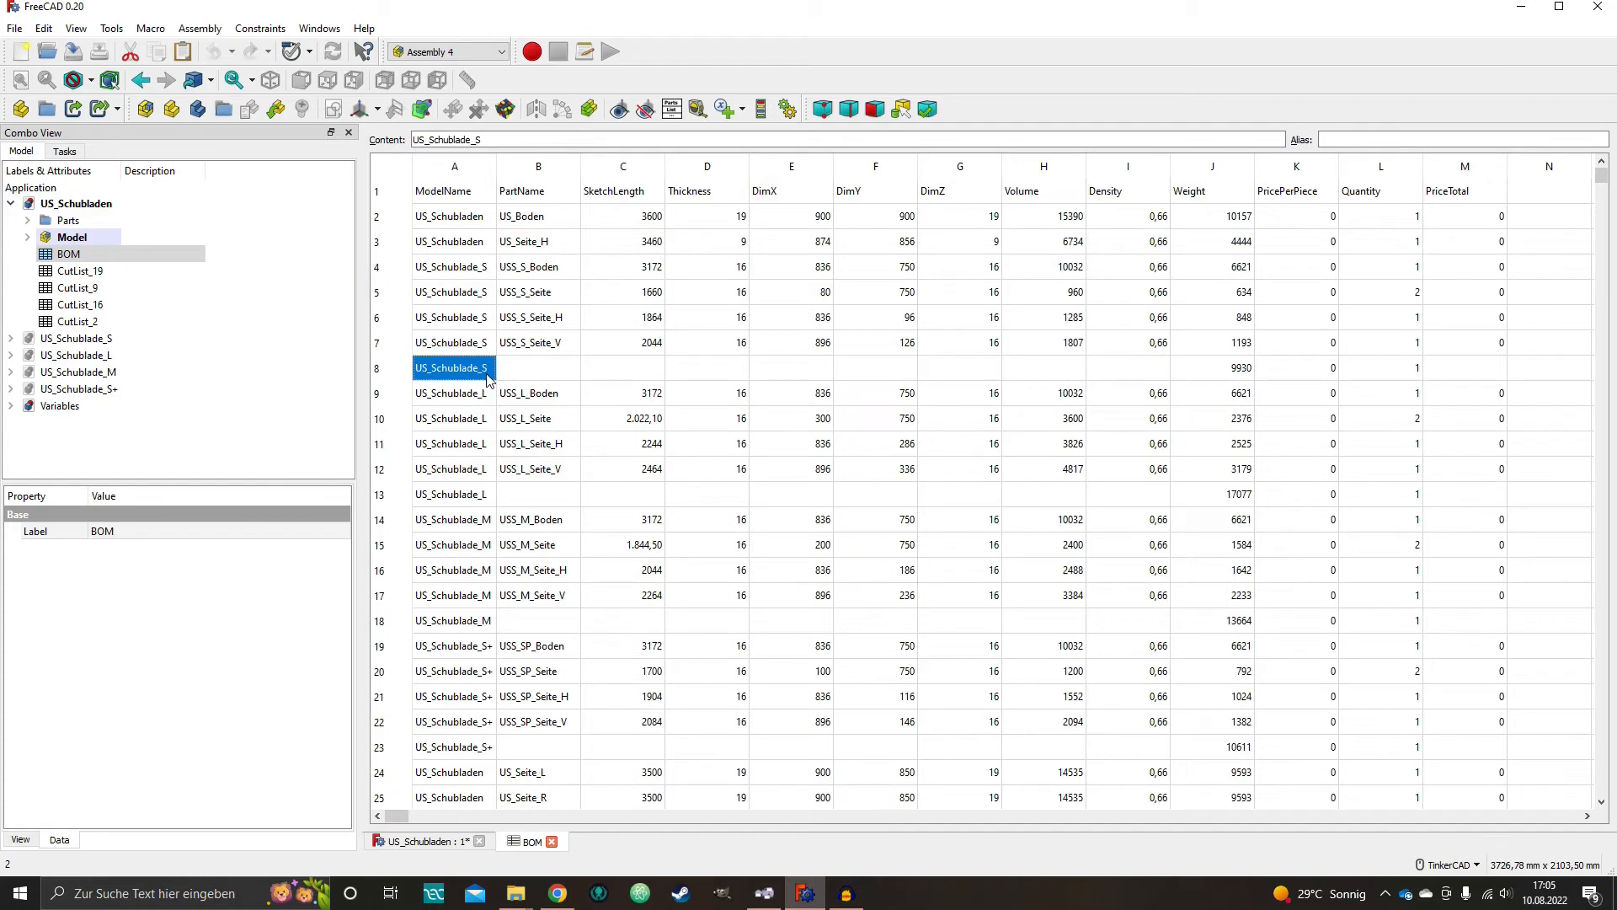
scroll(624, 372, down, 2)
scroll(613, 368, up, 2)
click(490, 491)
click(477, 621)
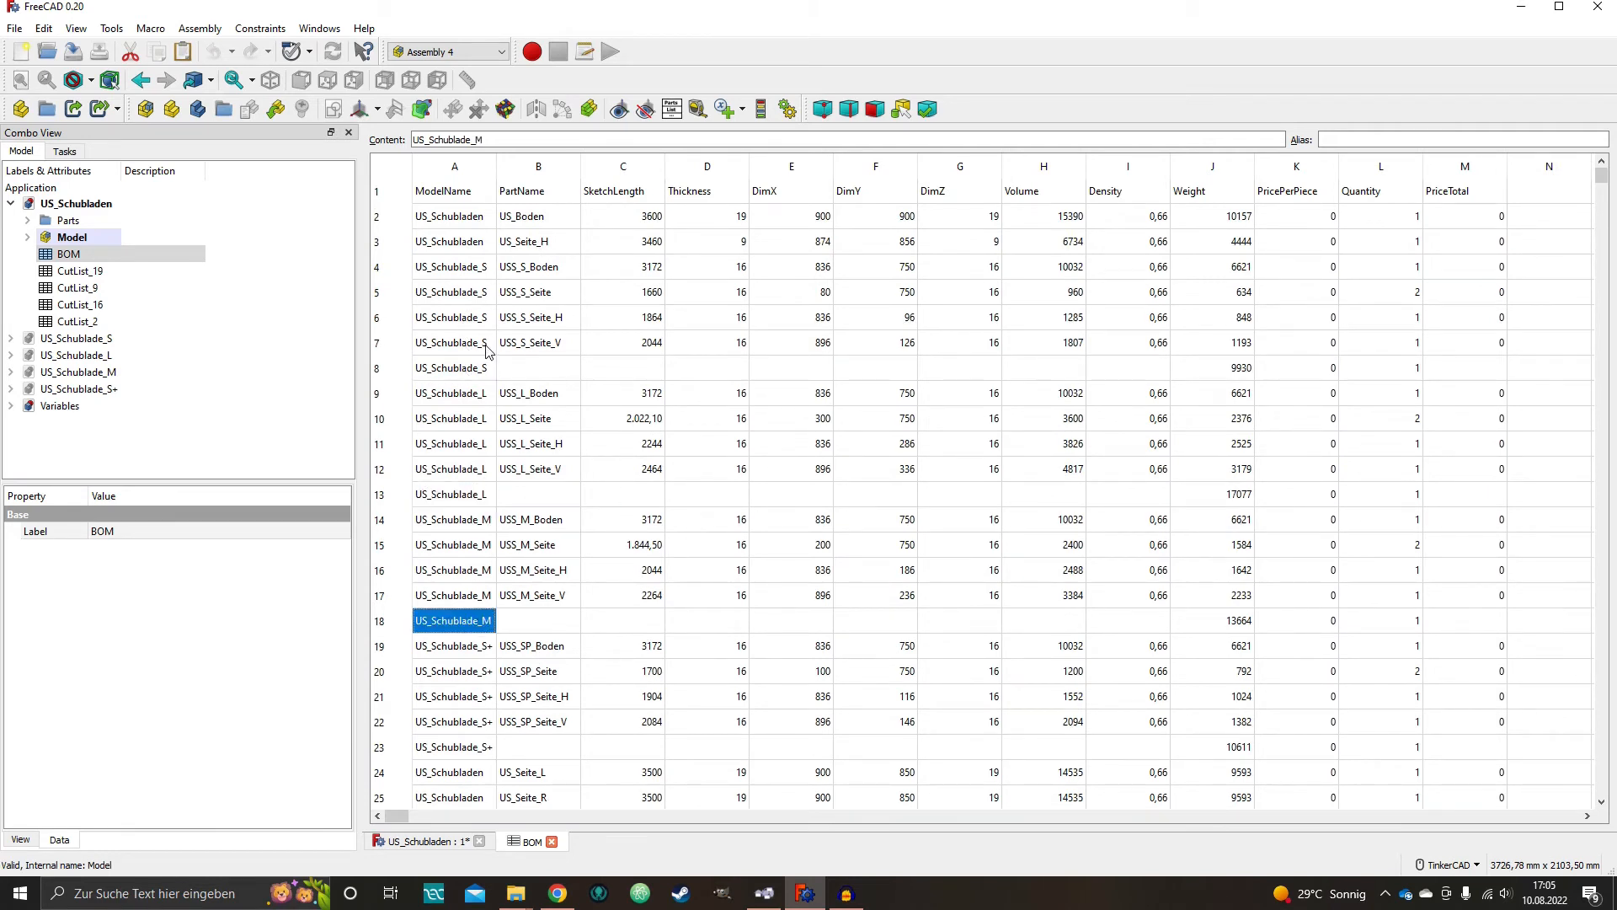
- Examine the US_Schublade_S summary row across its empty cells and its Weight, PricePerPiece and Quantity values
click(478, 368)
drag(487, 371, 1147, 368)
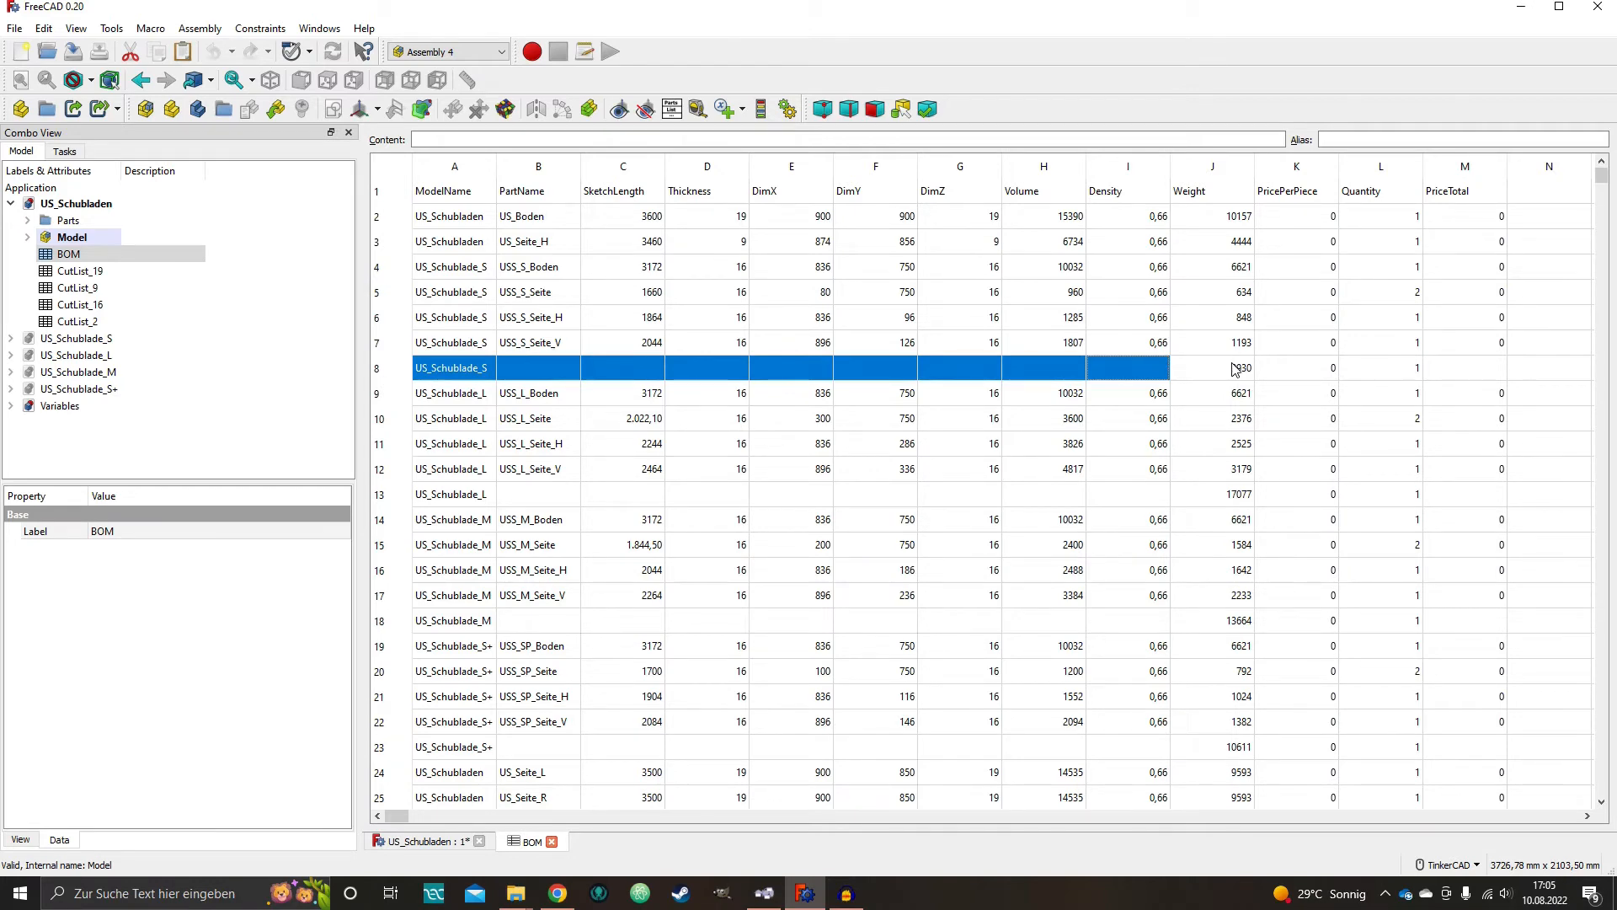
click(1235, 369)
click(1327, 372)
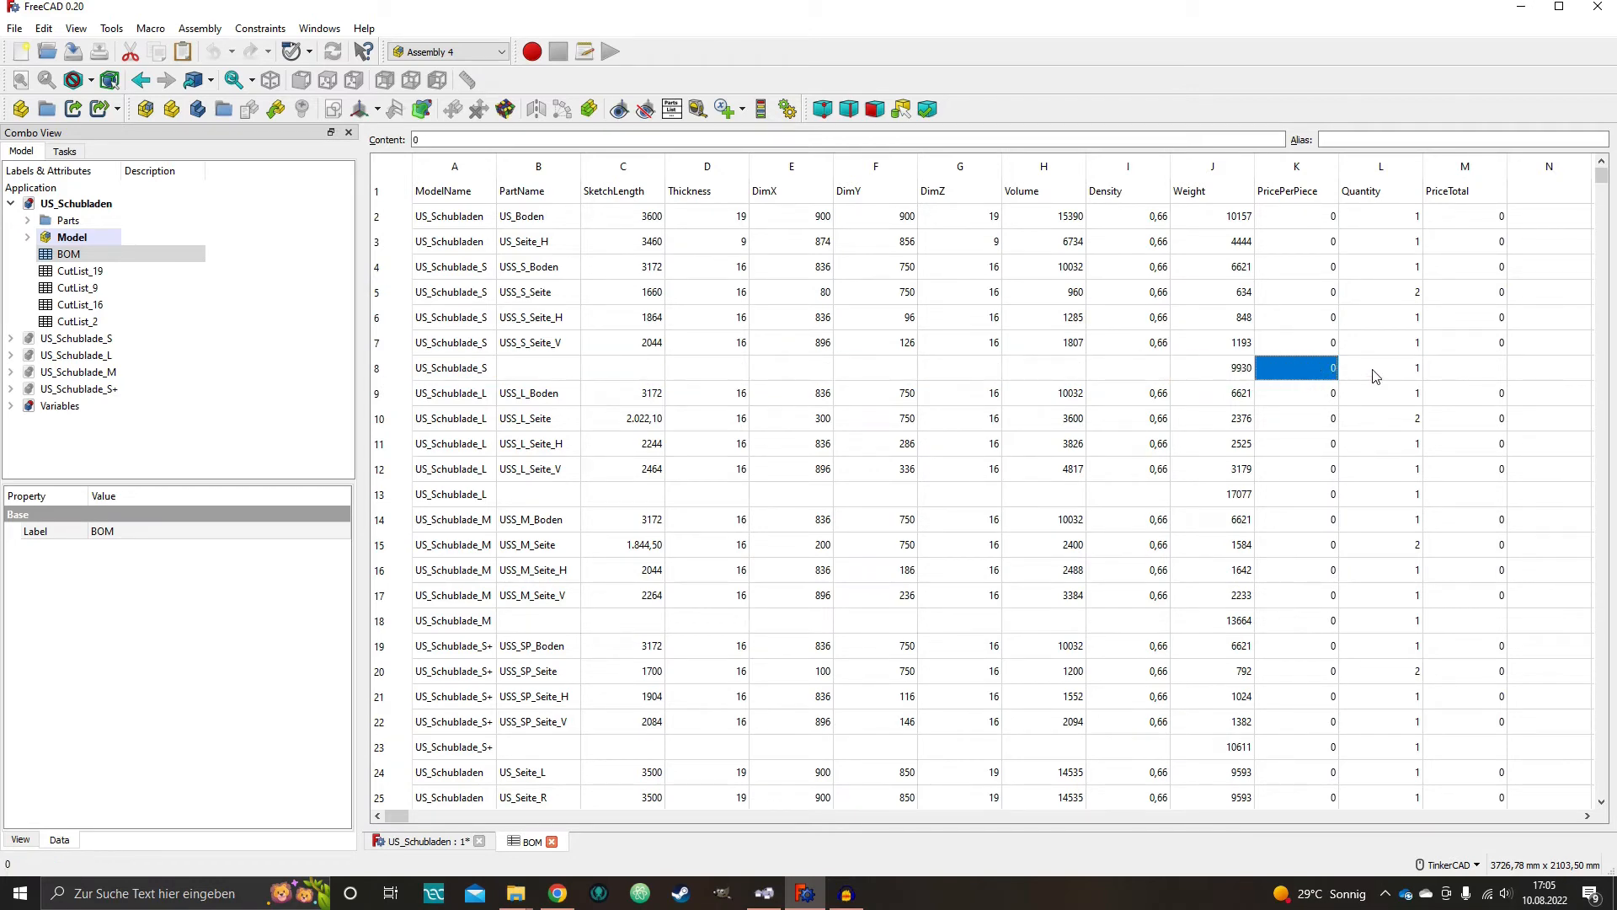
click(1396, 374)
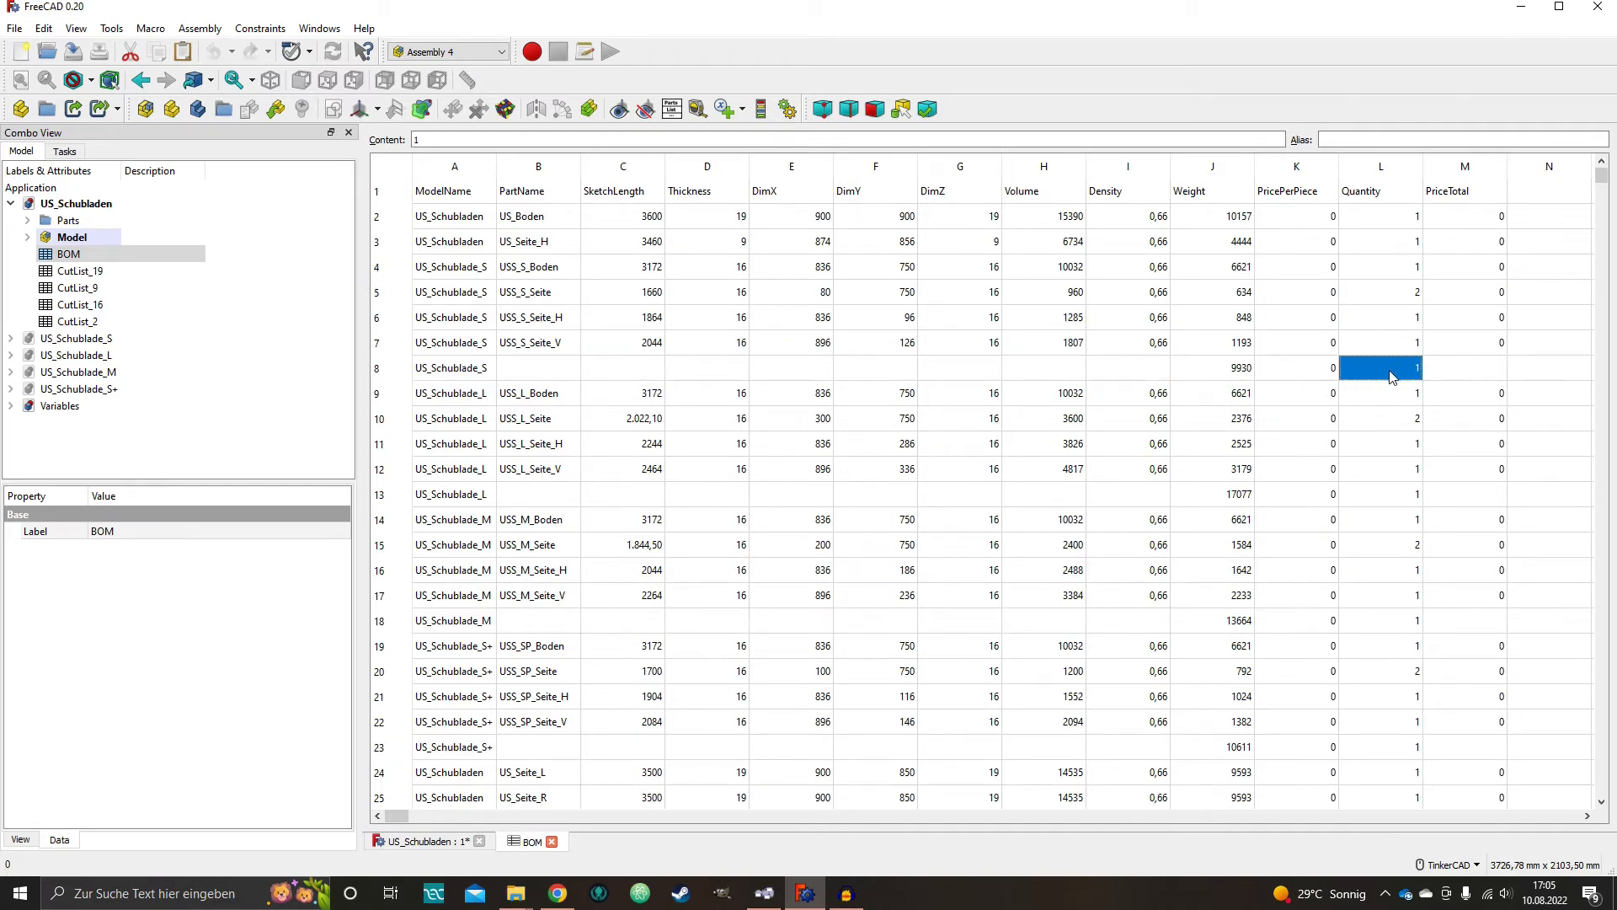
click(1244, 379)
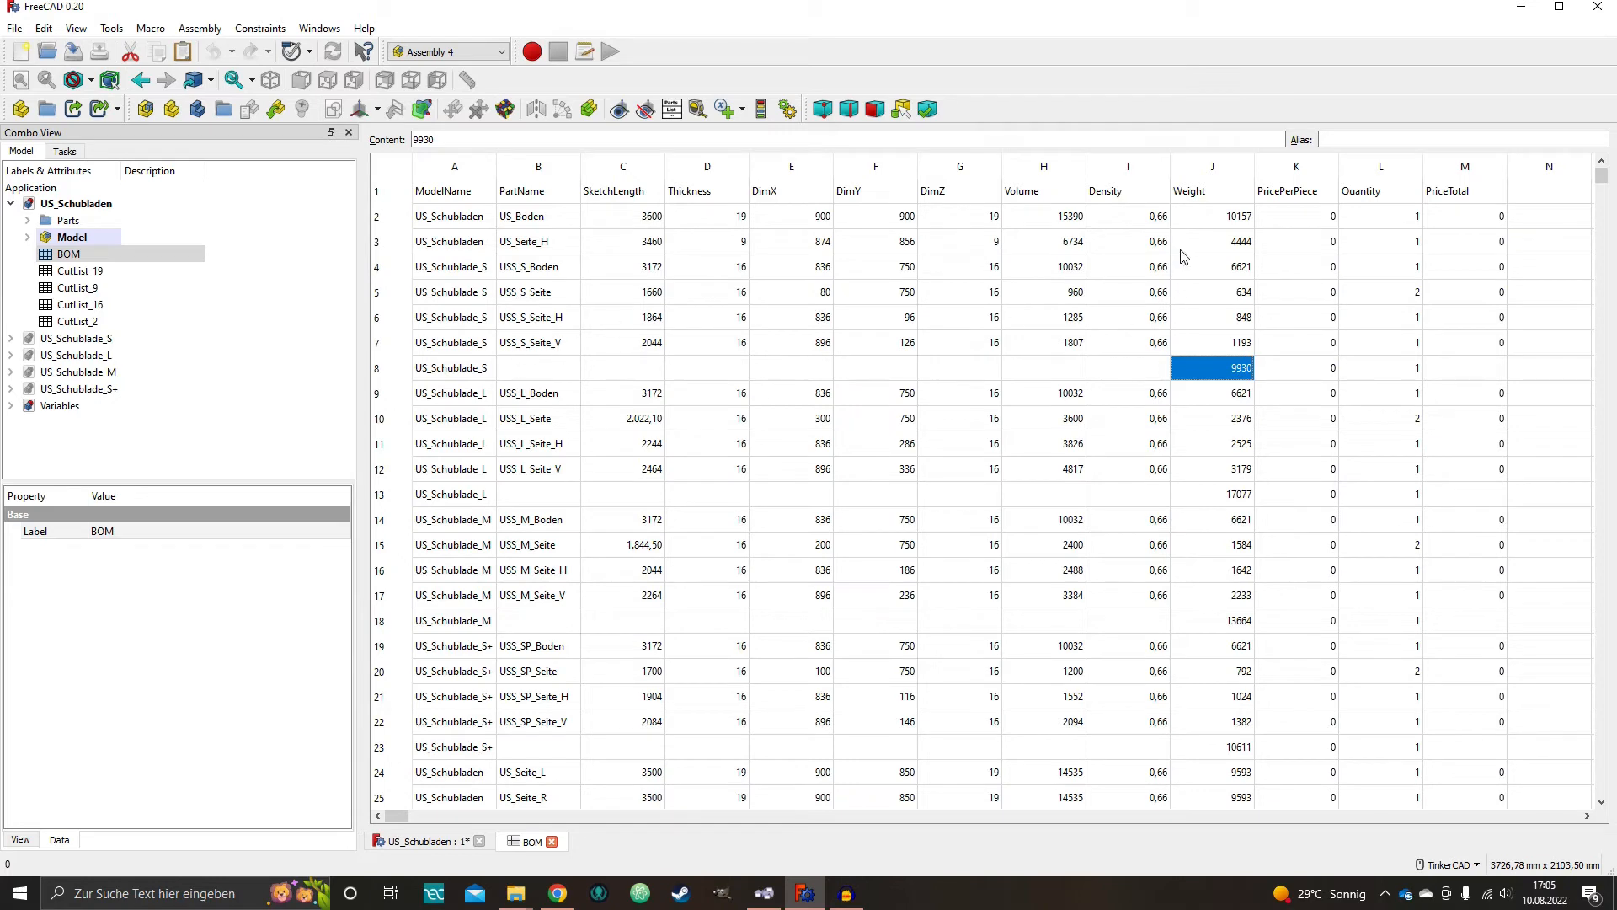
- Compare the individual part weights of US_Schublade_S with its summary weight, and check the summary row's price per piece
click(1222, 267)
key(Down)
key(Down)
key(Down)
key(Down)
click(1313, 370)
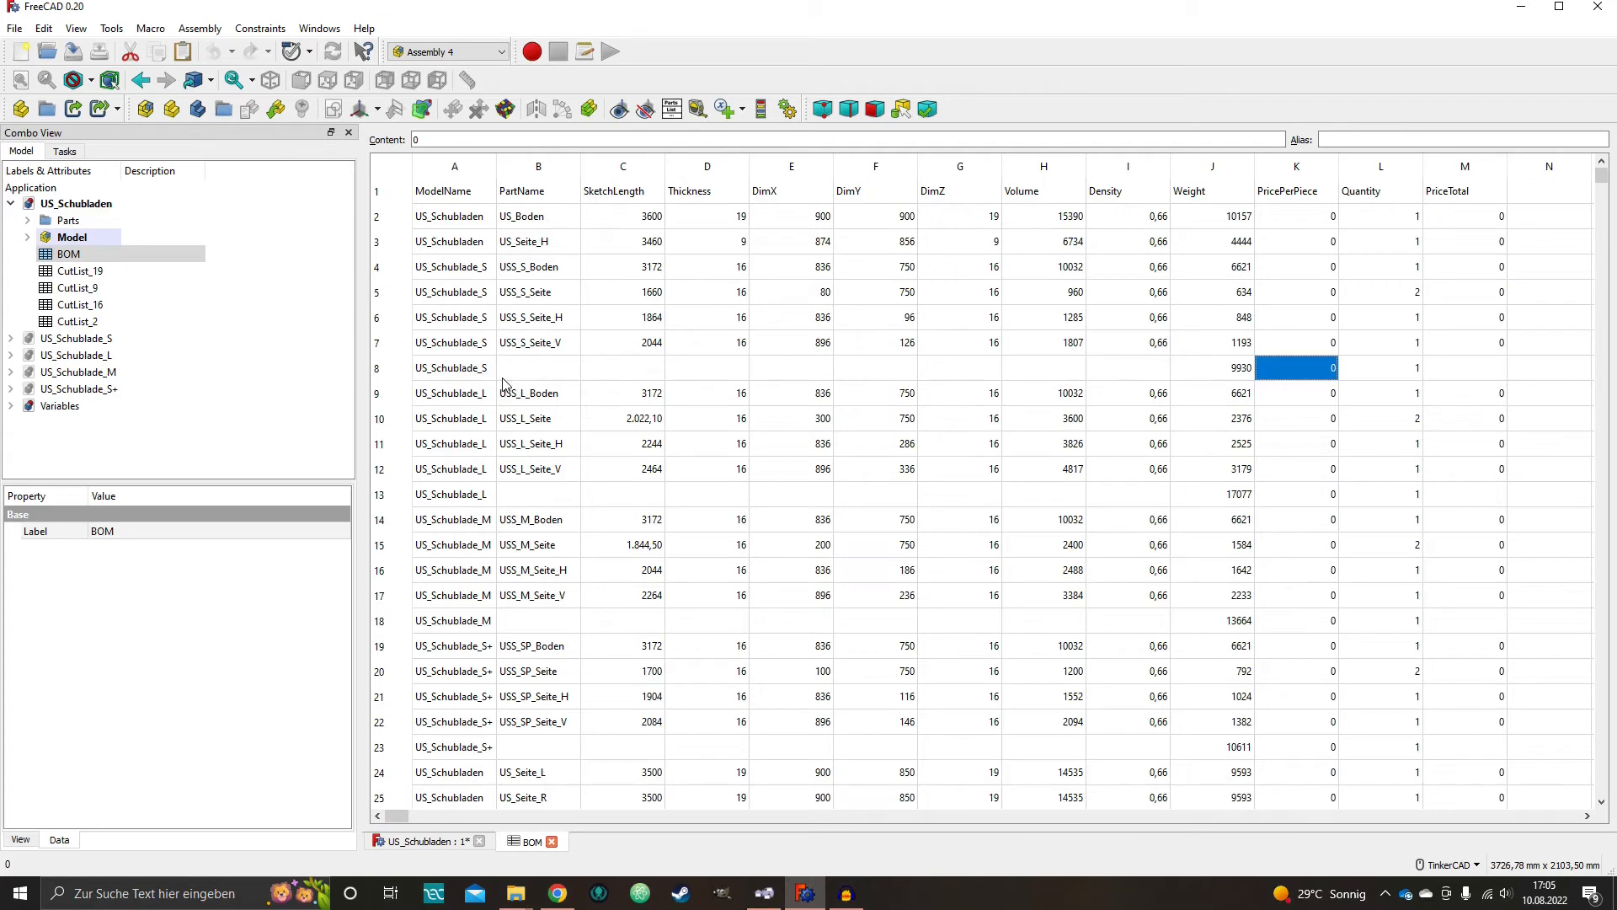
- Examine the total weight in the final US_Schubladen row and the density values of the parts above it
scroll(496, 384, down, 5)
click(477, 486)
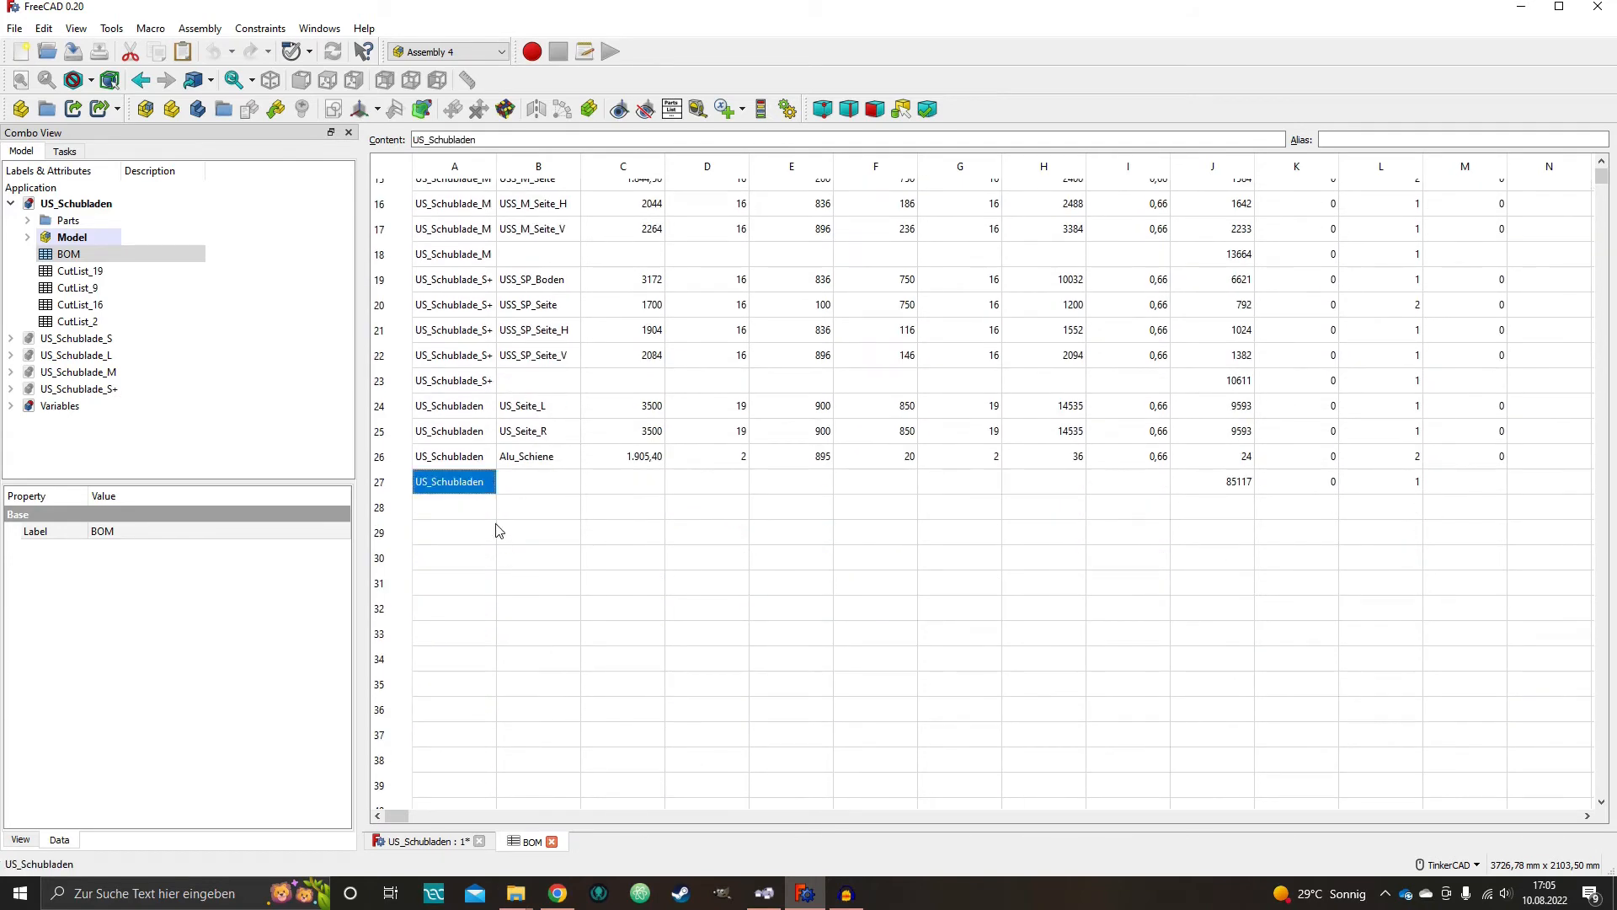
click(1242, 483)
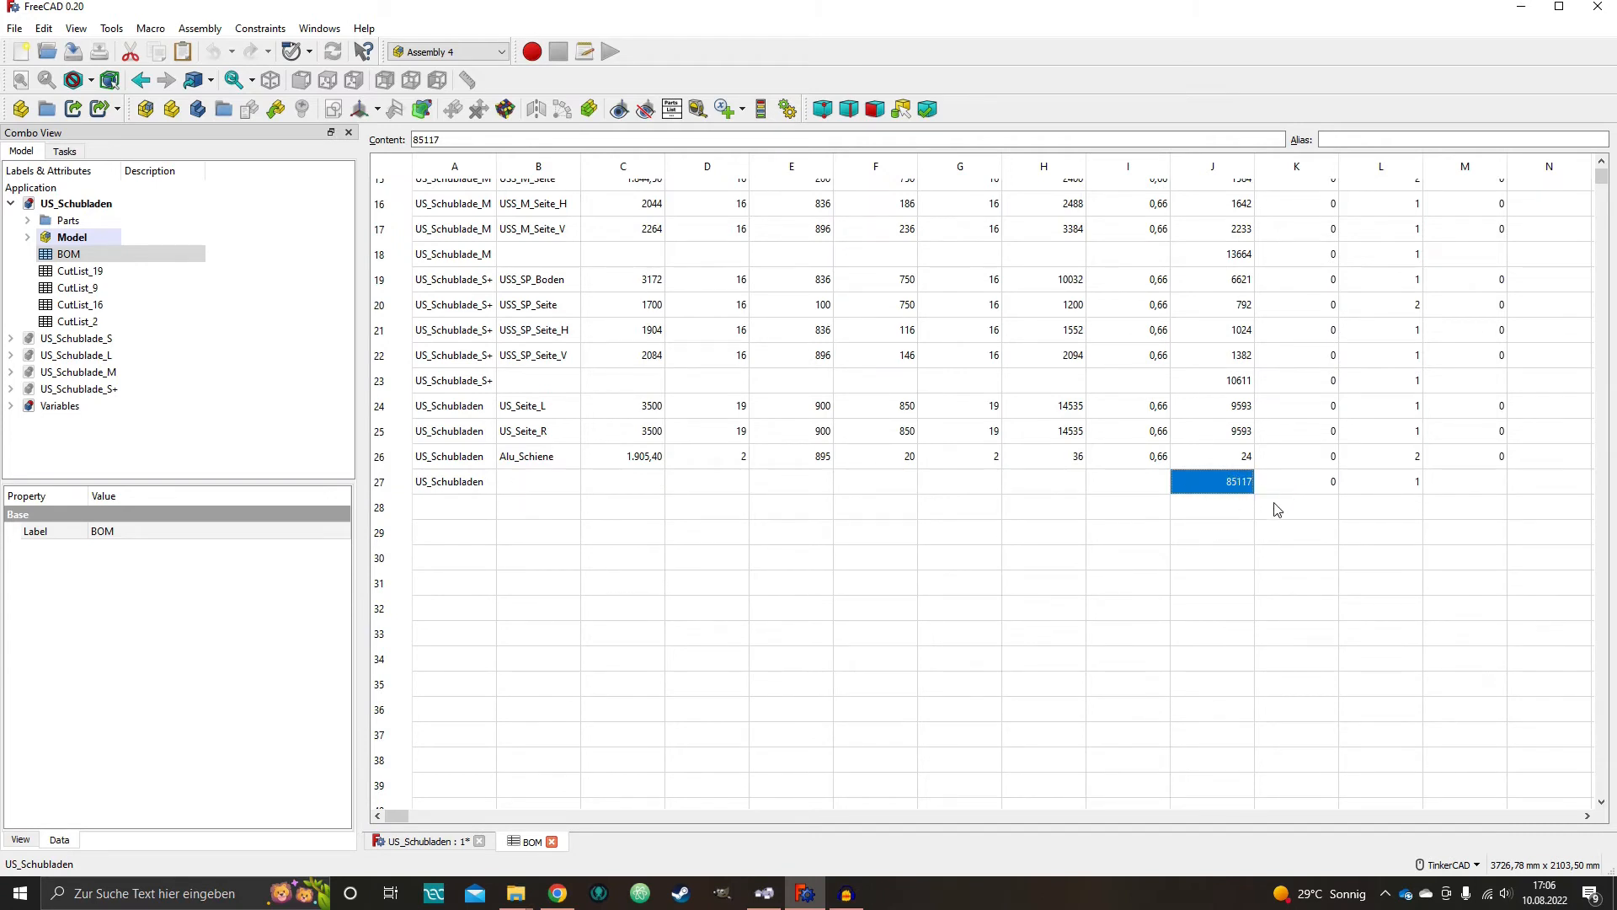
click(1160, 456)
click(1156, 434)
click(1156, 406)
click(1151, 337)
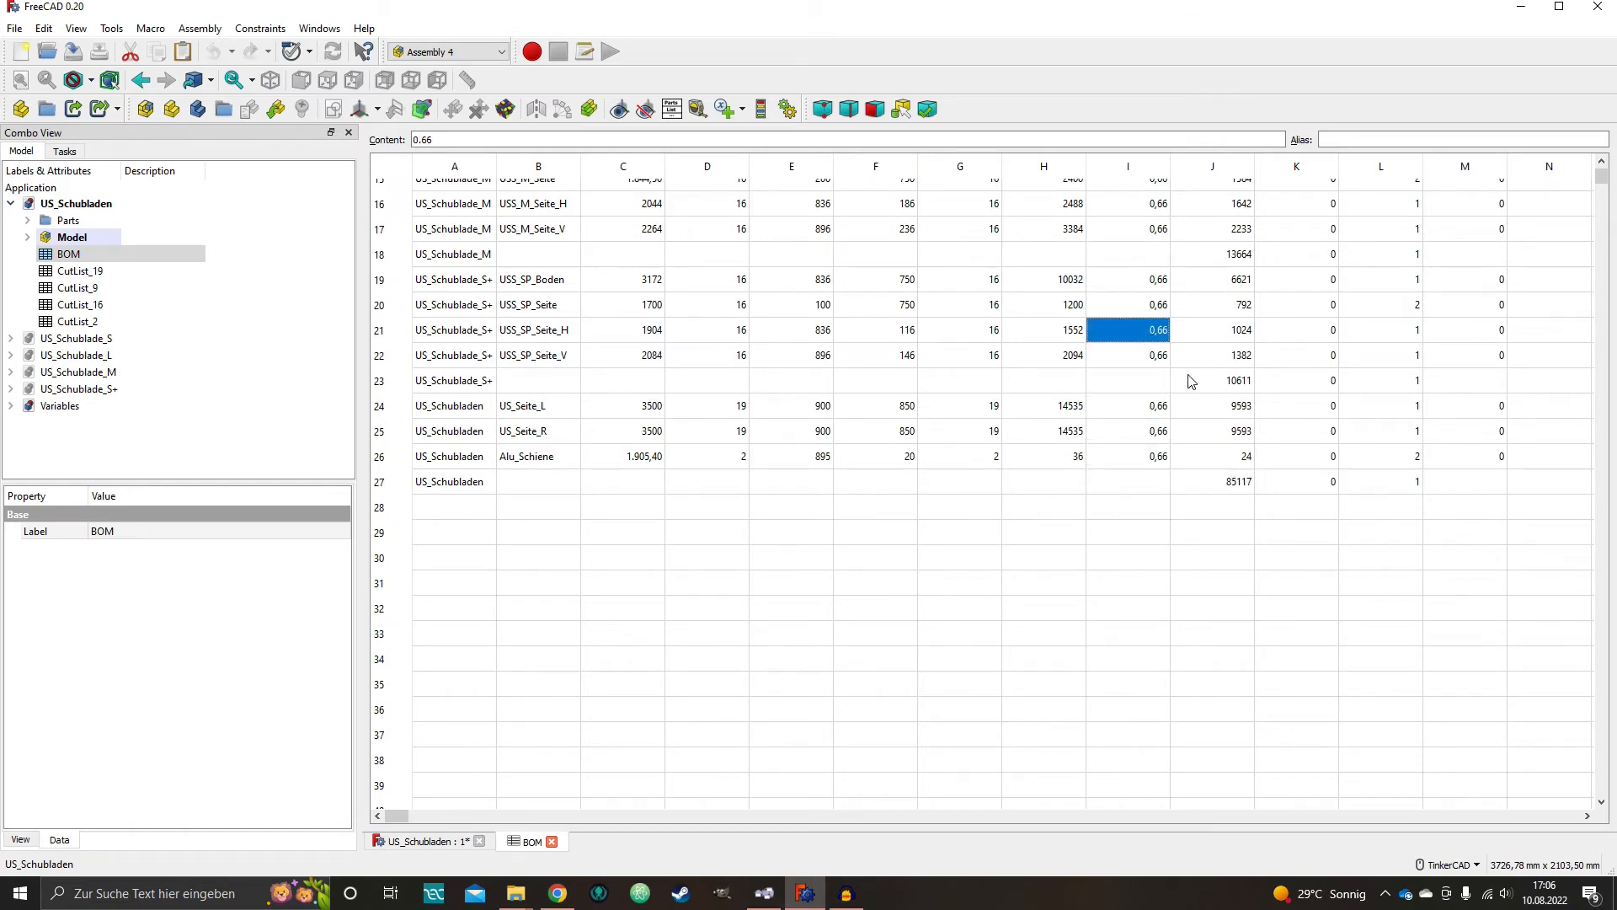
click(1227, 485)
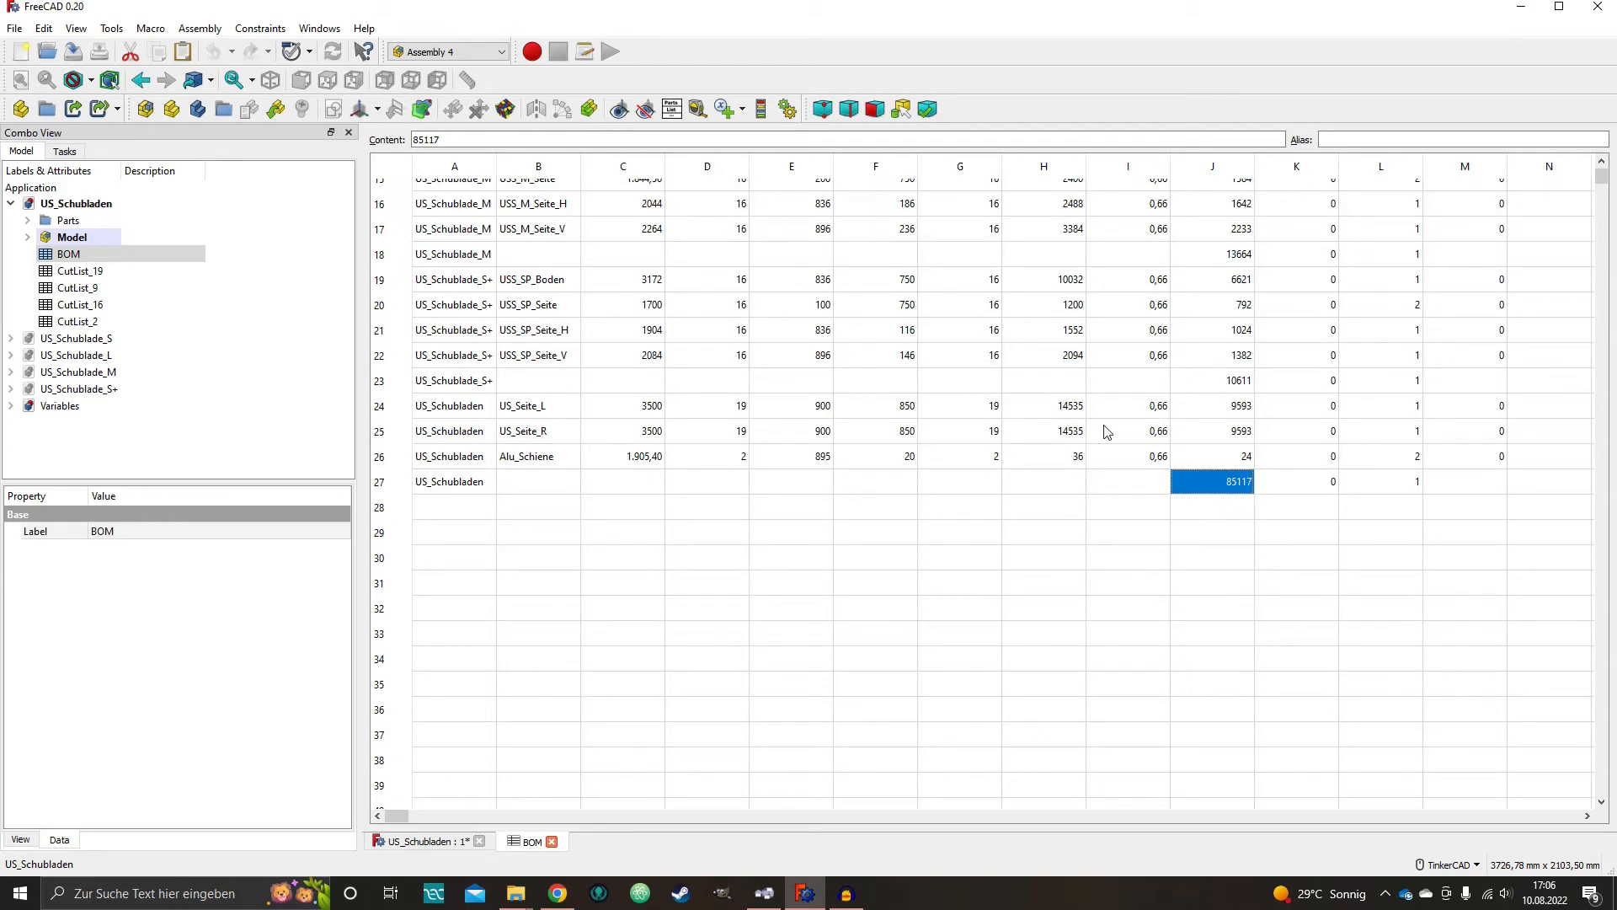
- Examine the different material thicknesses in the BOM's Thickness column, from US_Boden down to Alu_Schiene
scroll(1103, 431, up, 5)
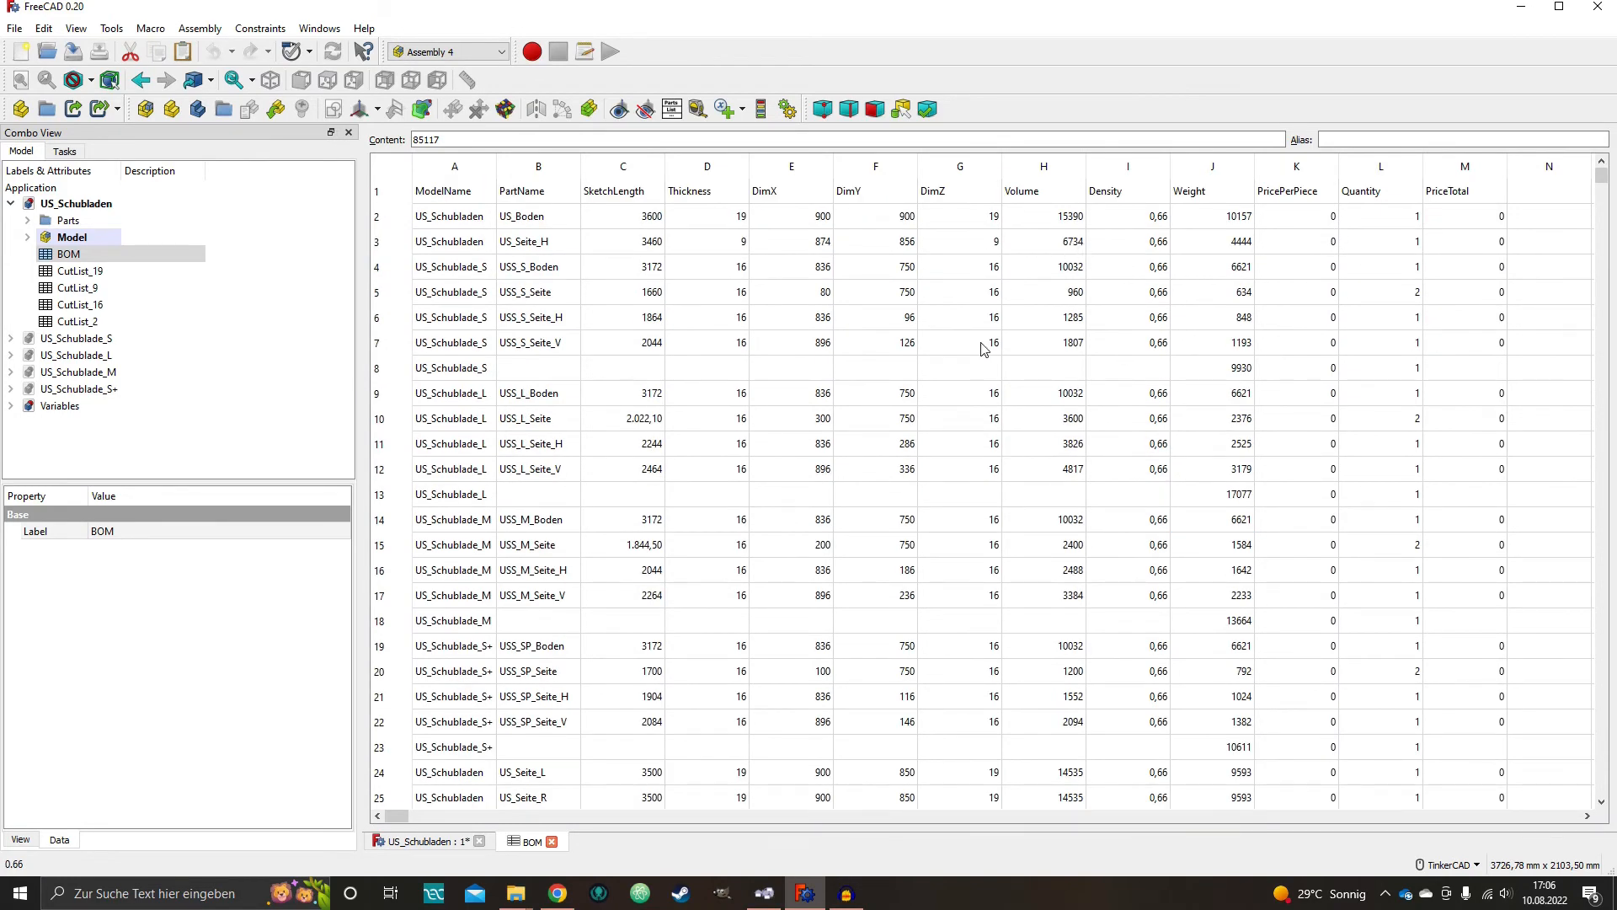
click(705, 194)
click(721, 220)
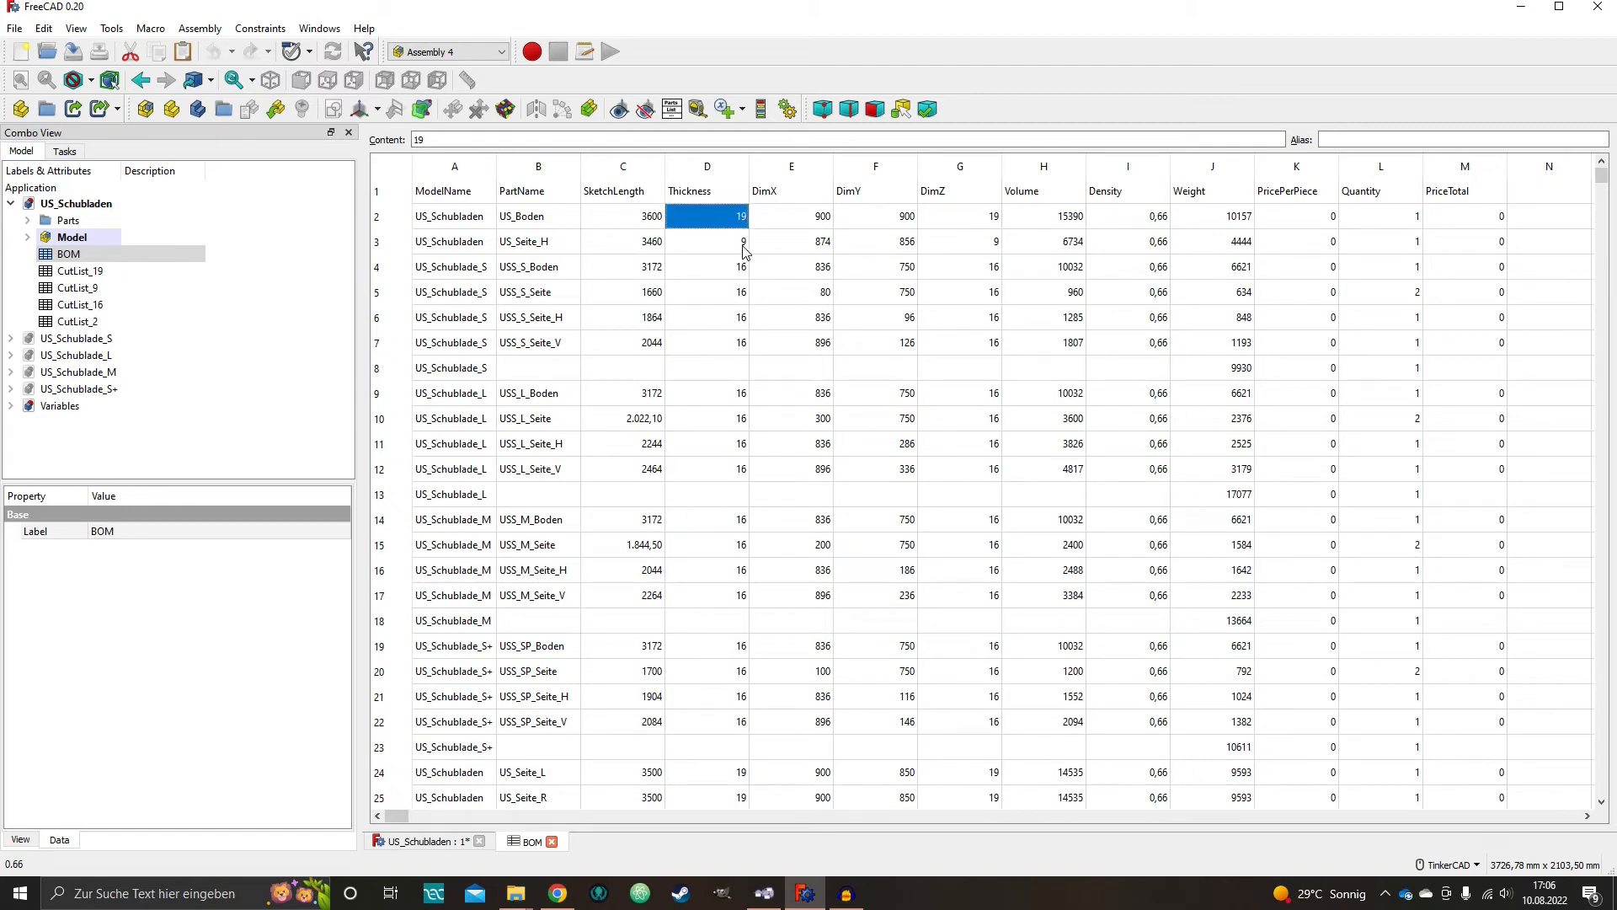
click(744, 249)
click(741, 268)
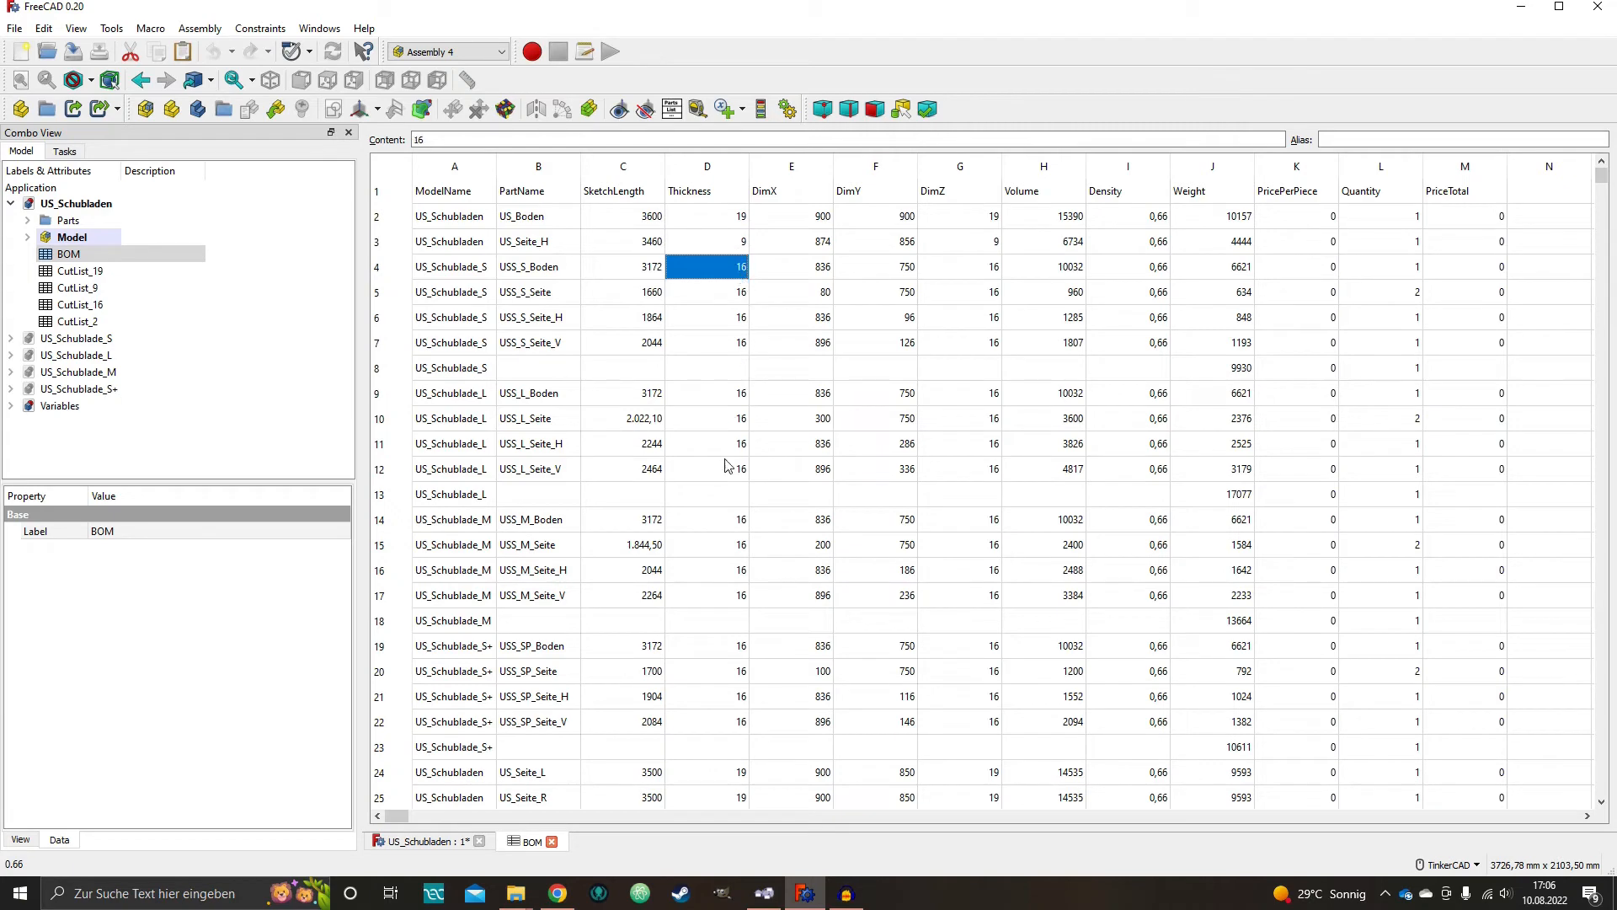
scroll(749, 584, down, 3)
click(742, 608)
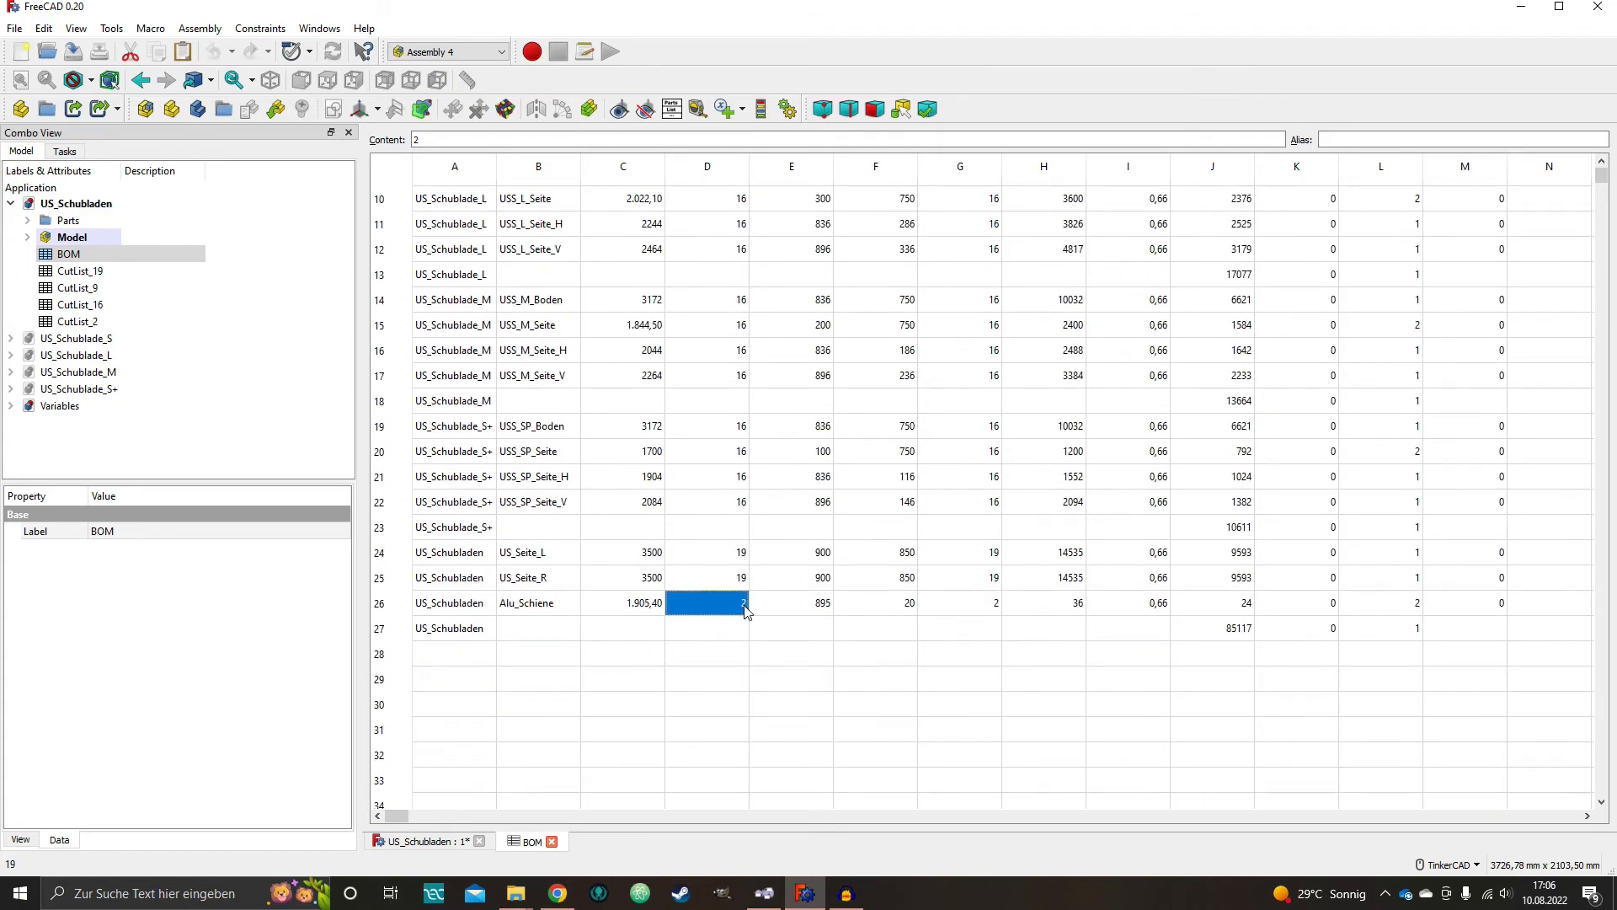
- Review the CutList_19, CutList_9, CutList_16 and CutList_2 spreadsheets listed in the model tree
click(81, 276)
key(Down)
key(Down)
key(Down)
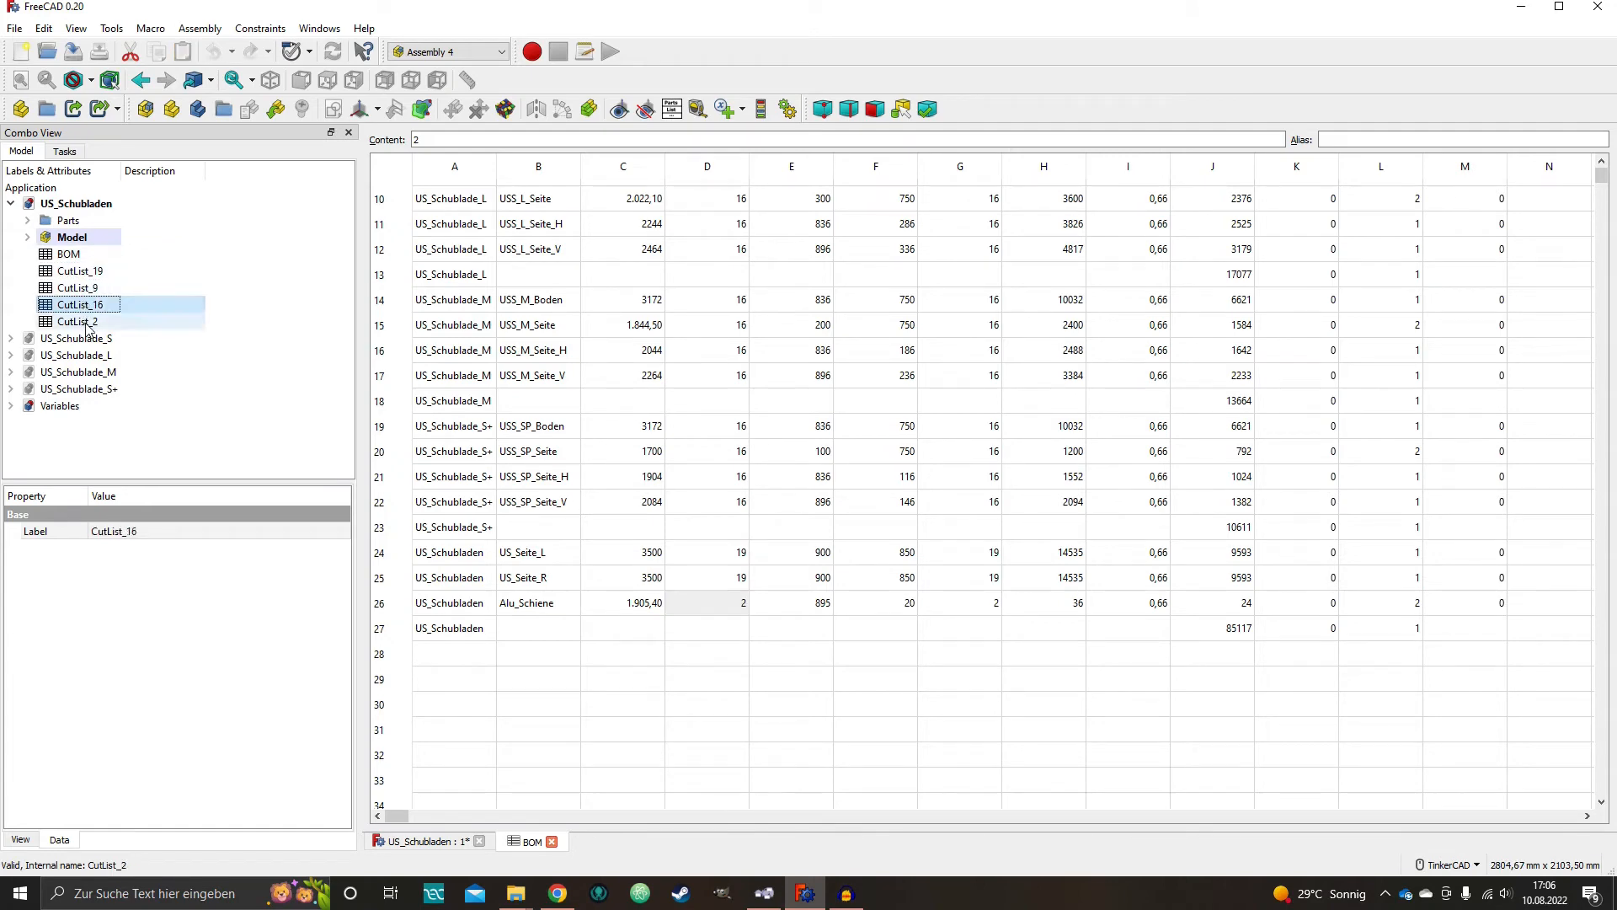
click(94, 290)
click(97, 277)
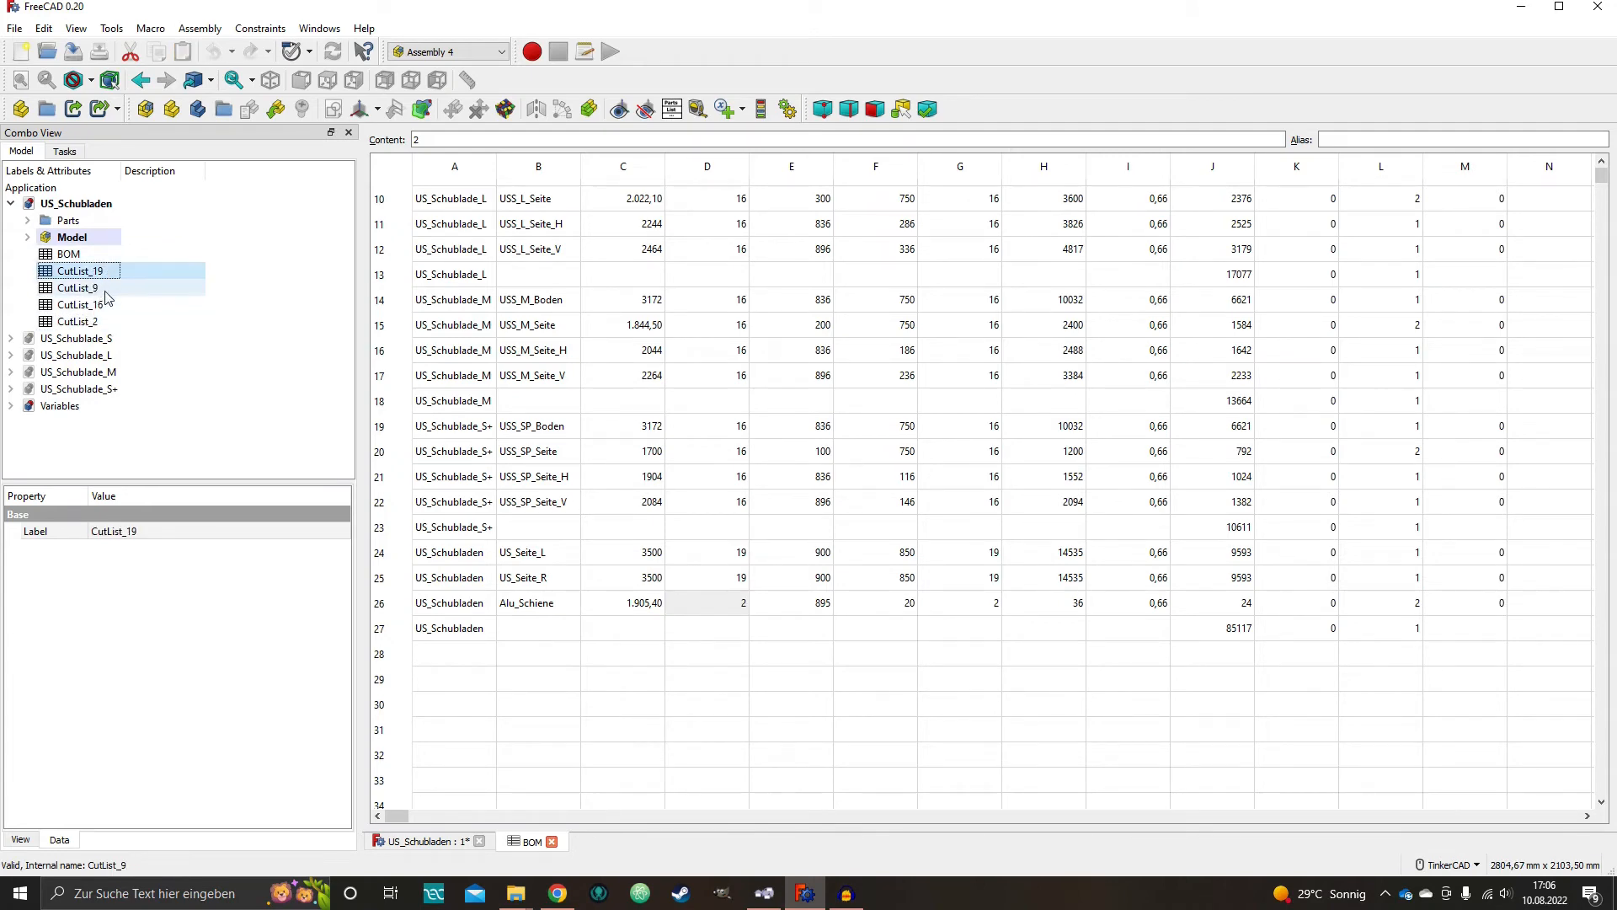
click(103, 289)
key(Down)
key(Down)
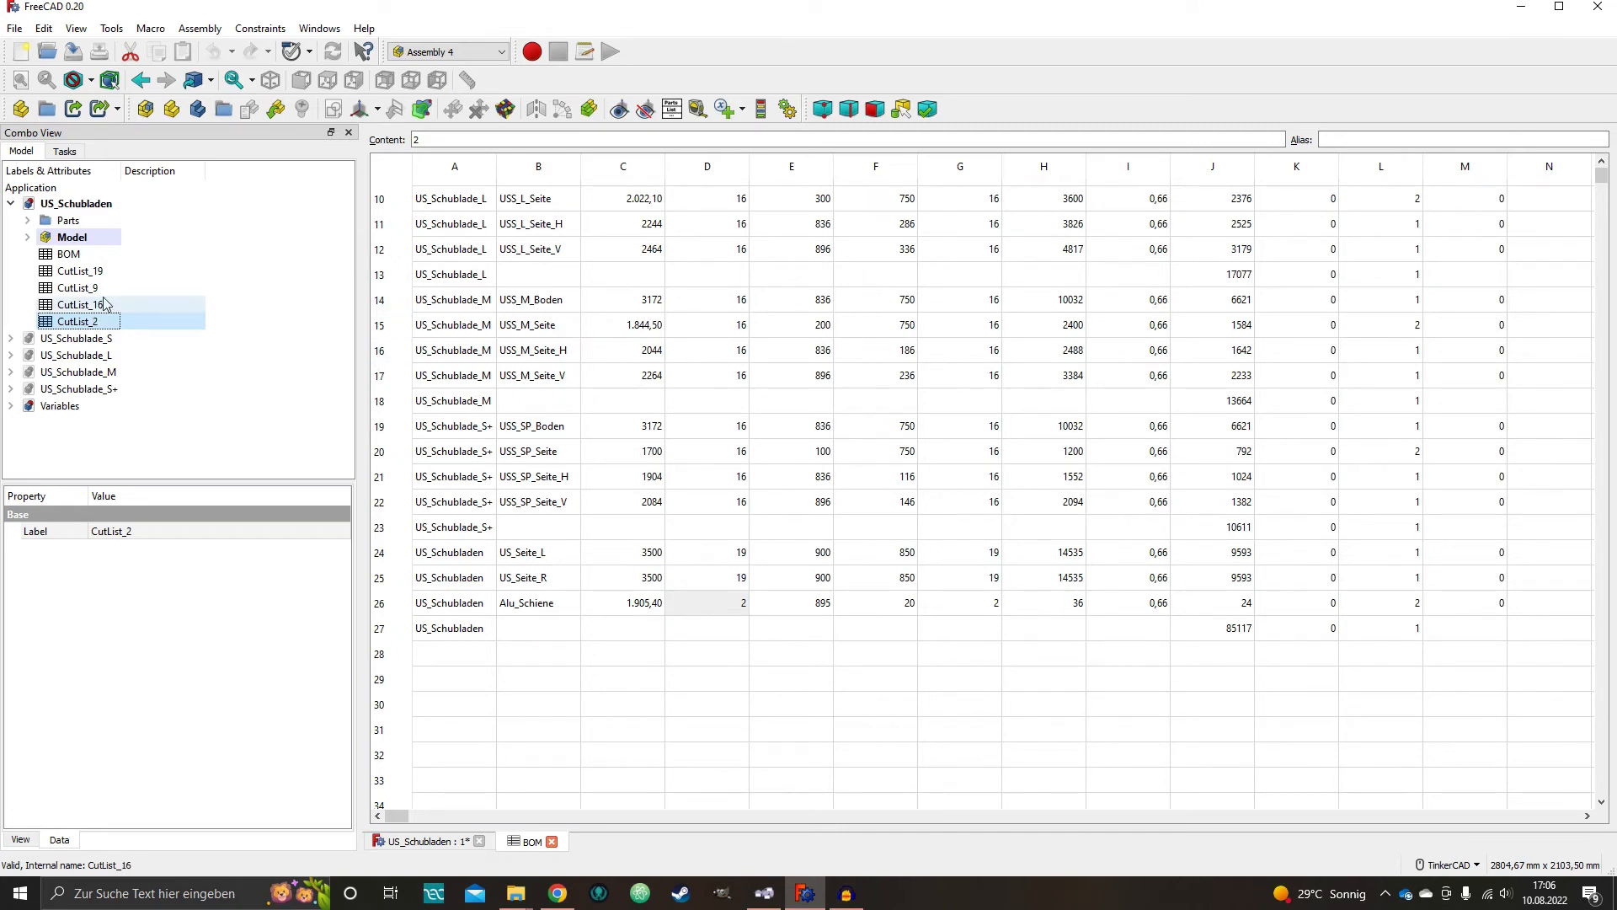
- Check the thickness of the US_Schublade_S+ parts, US_Seite_L, US_Seite_R and US_Boden in the BOM
click(741, 497)
click(742, 476)
click(741, 452)
click(739, 428)
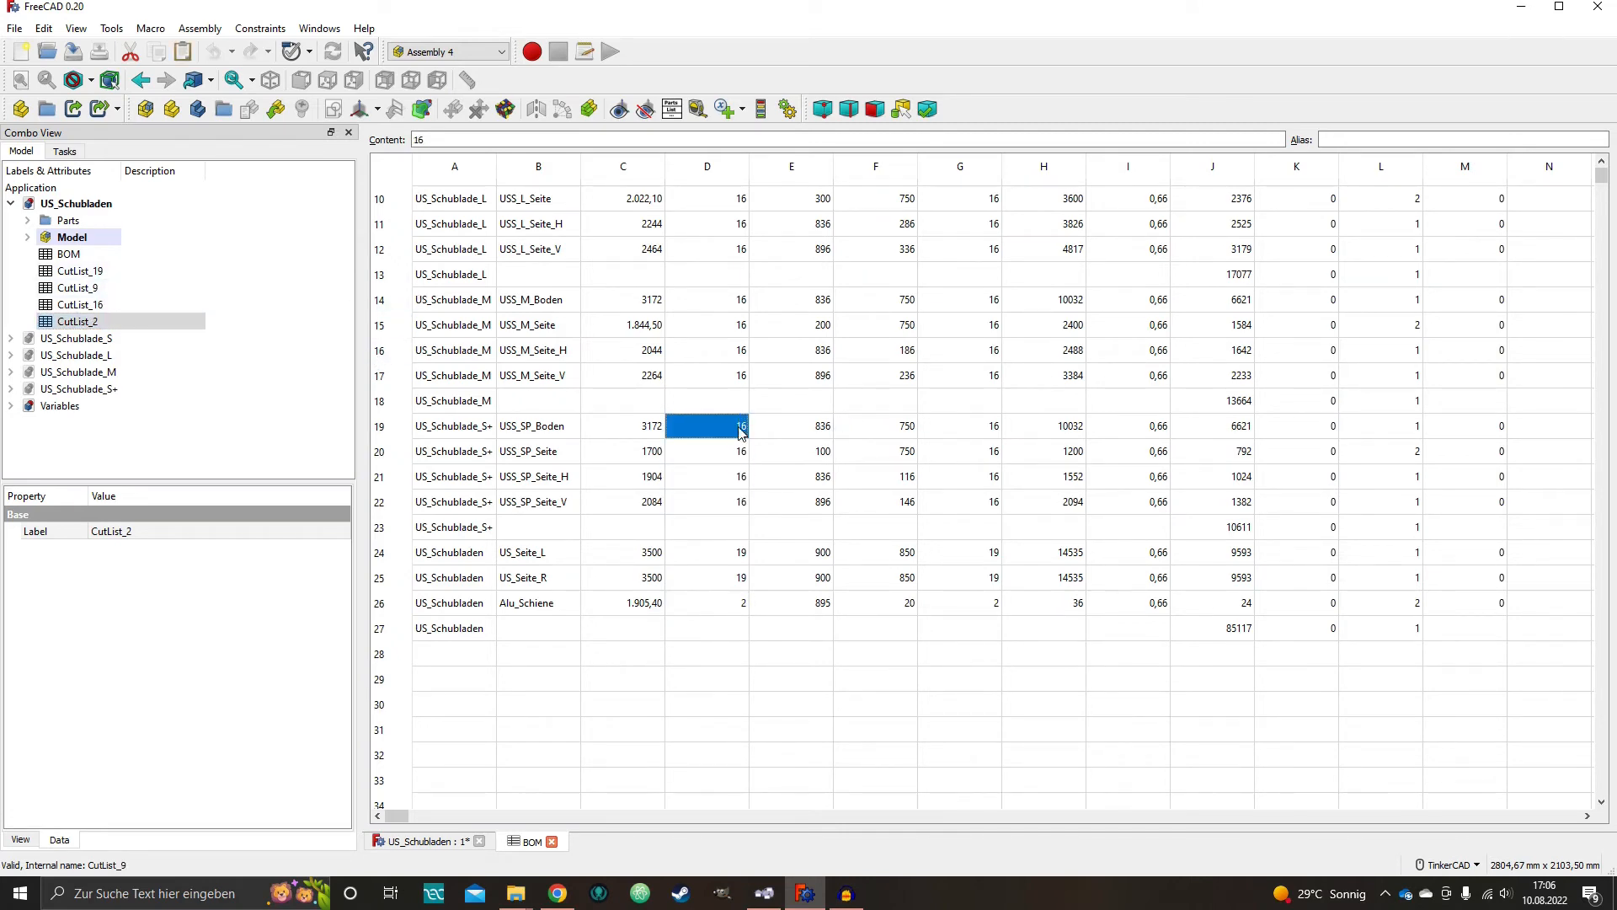
click(745, 554)
click(744, 576)
scroll(746, 383, up, 3)
click(735, 220)
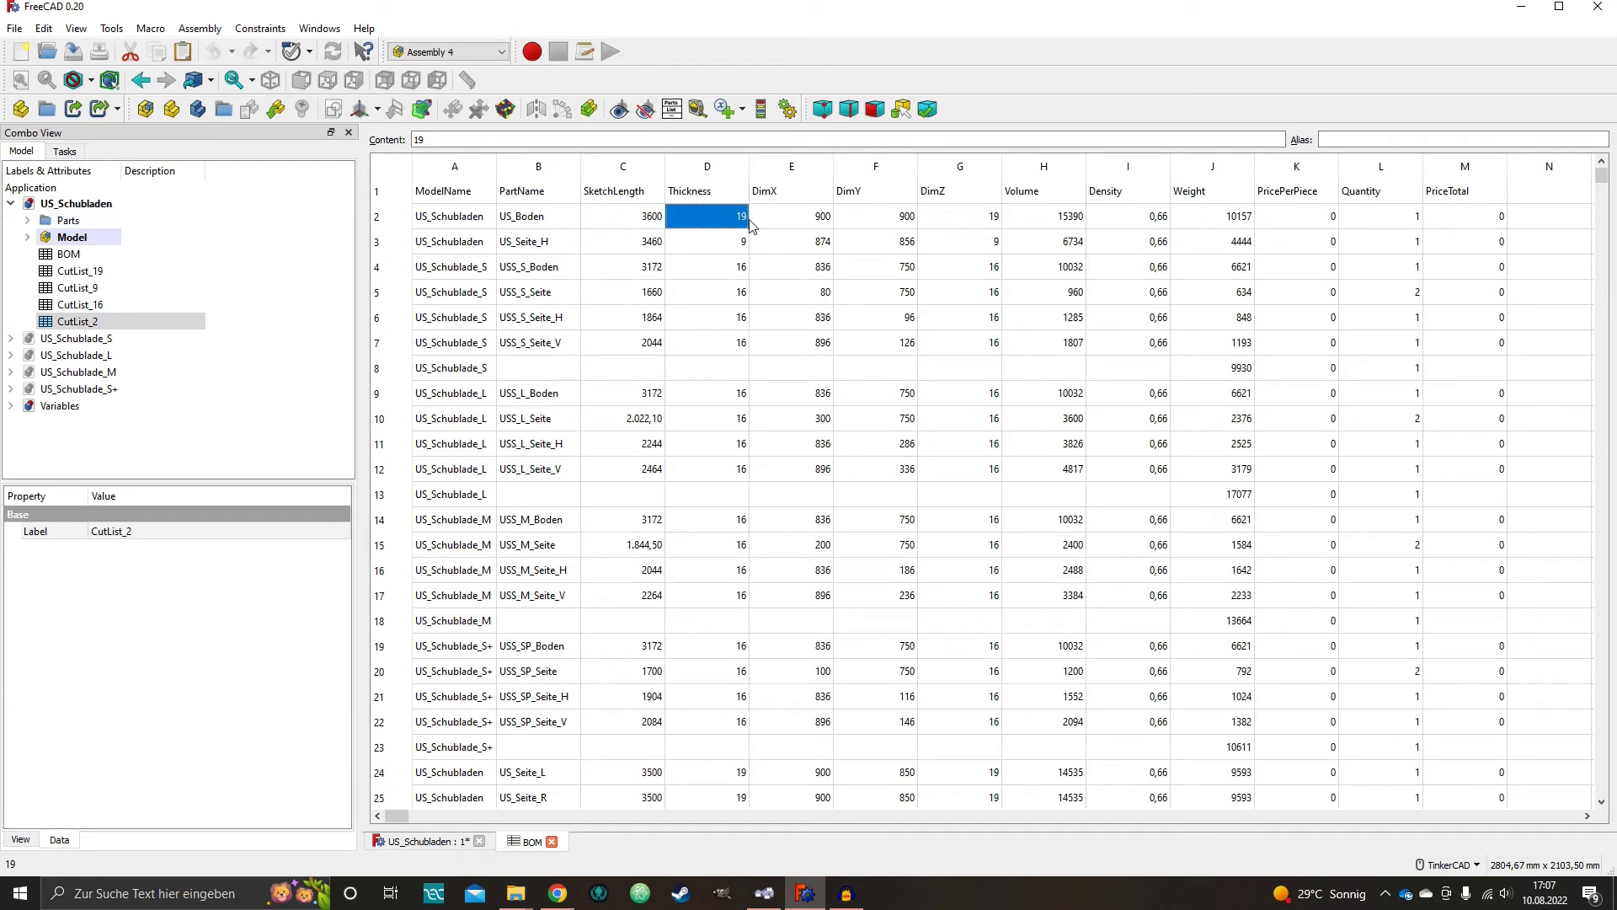
- Open the CutList_19 spreadsheet and examine the Length and Width values of its parts
double_click(96, 274)
click(495, 222)
click(519, 214)
click(544, 248)
click(462, 241)
click(553, 266)
click(544, 237)
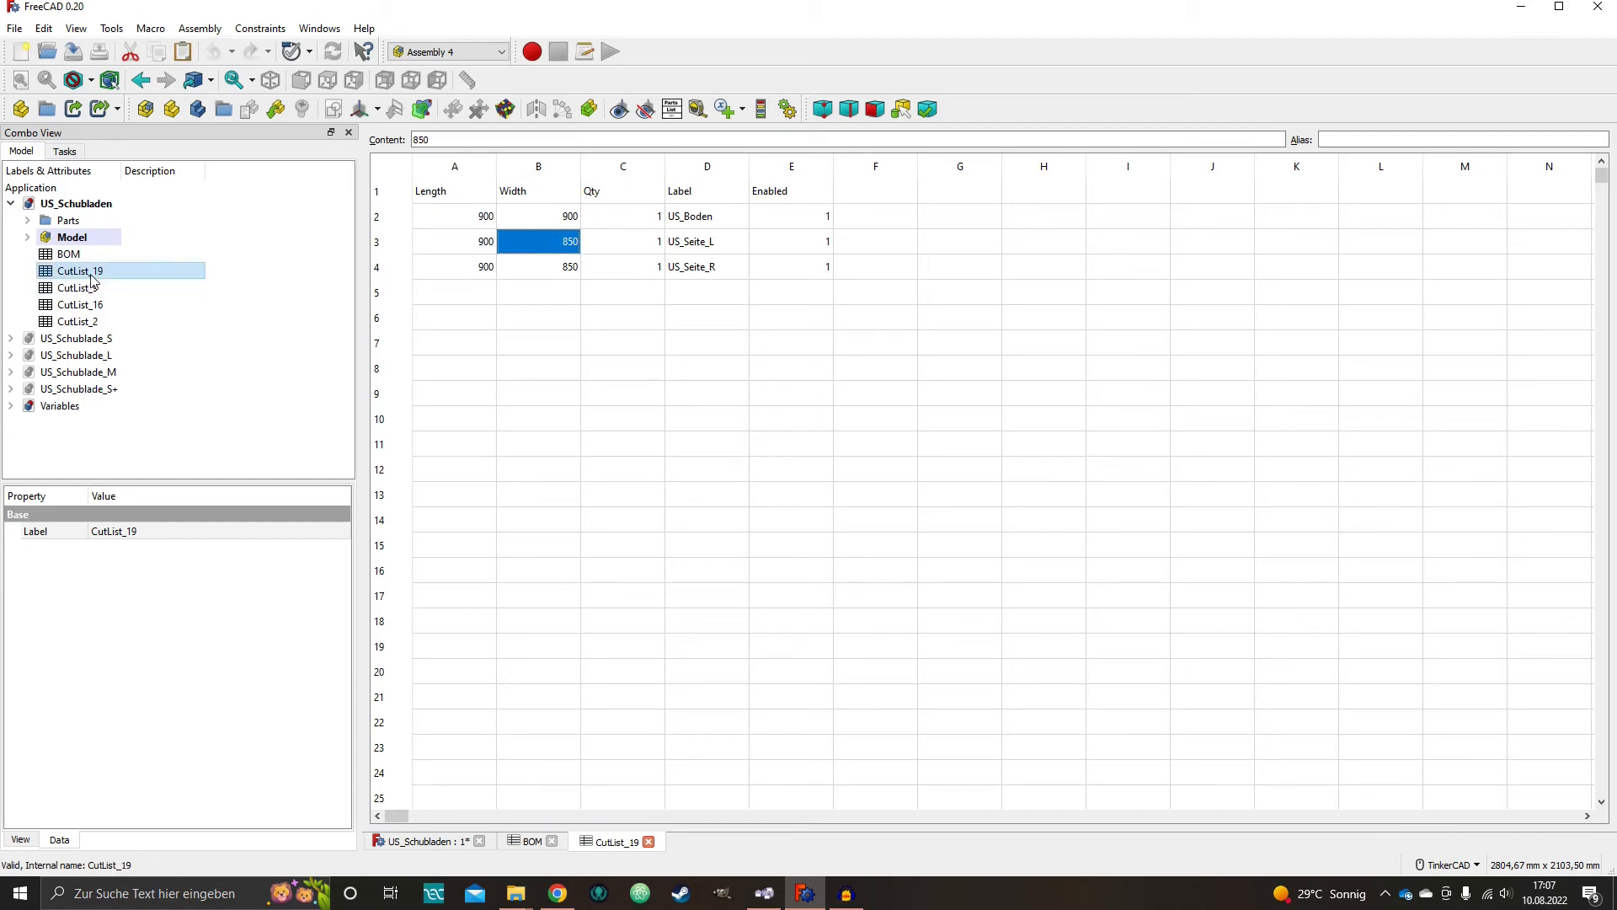
click(486, 221)
click(539, 219)
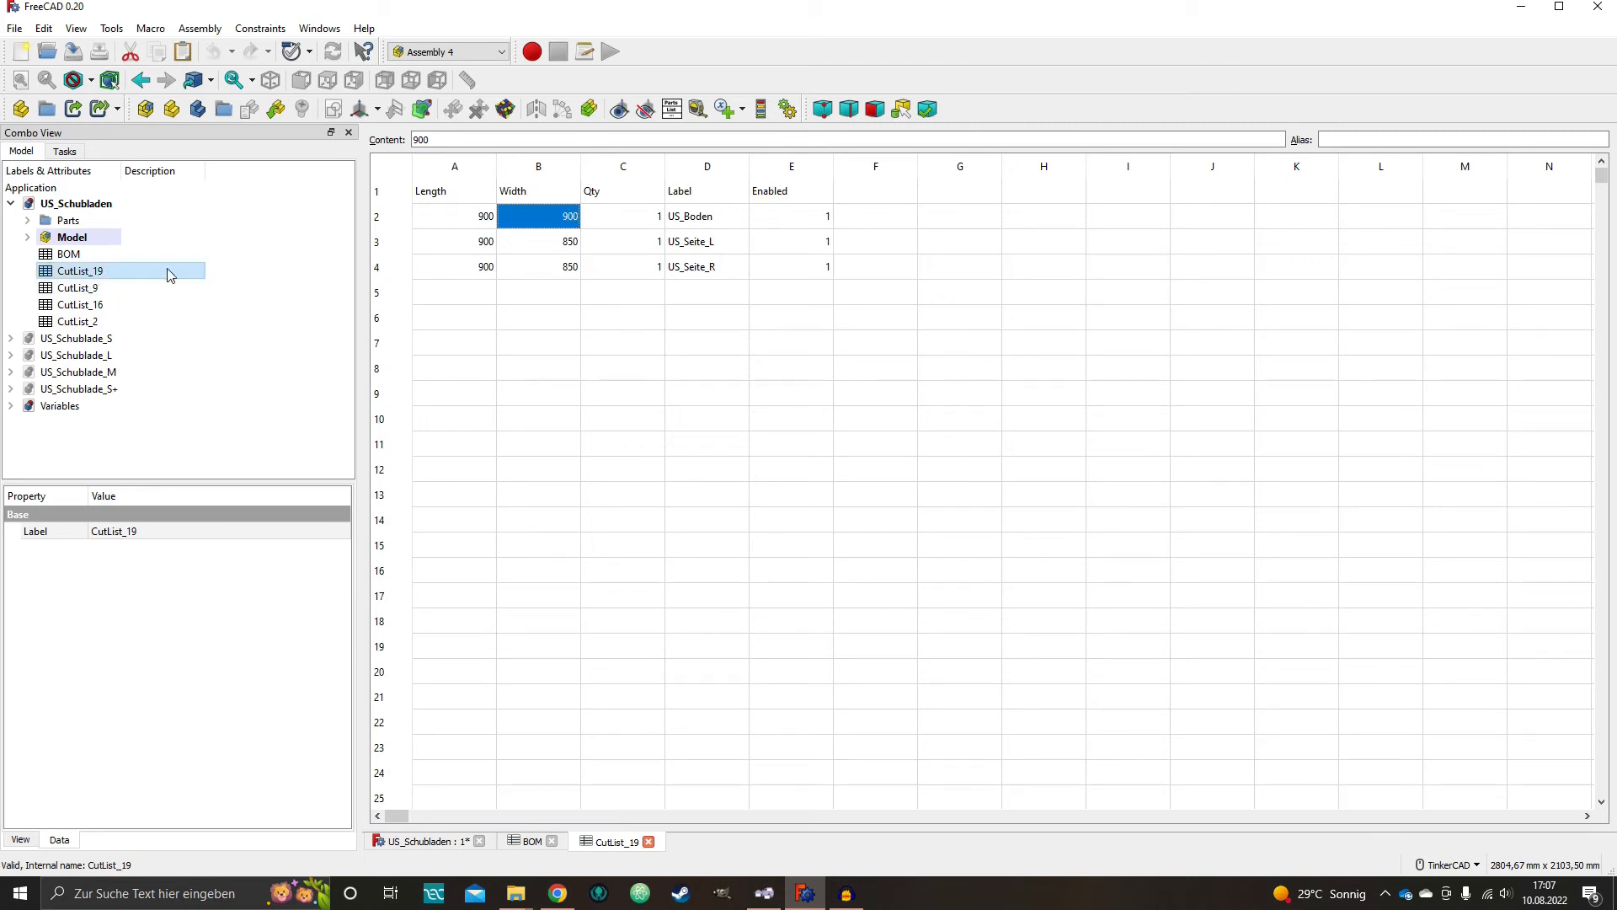
- Examine the Qty, Label and Enabled columns for the three parts in CutList_19
click(630, 221)
click(630, 246)
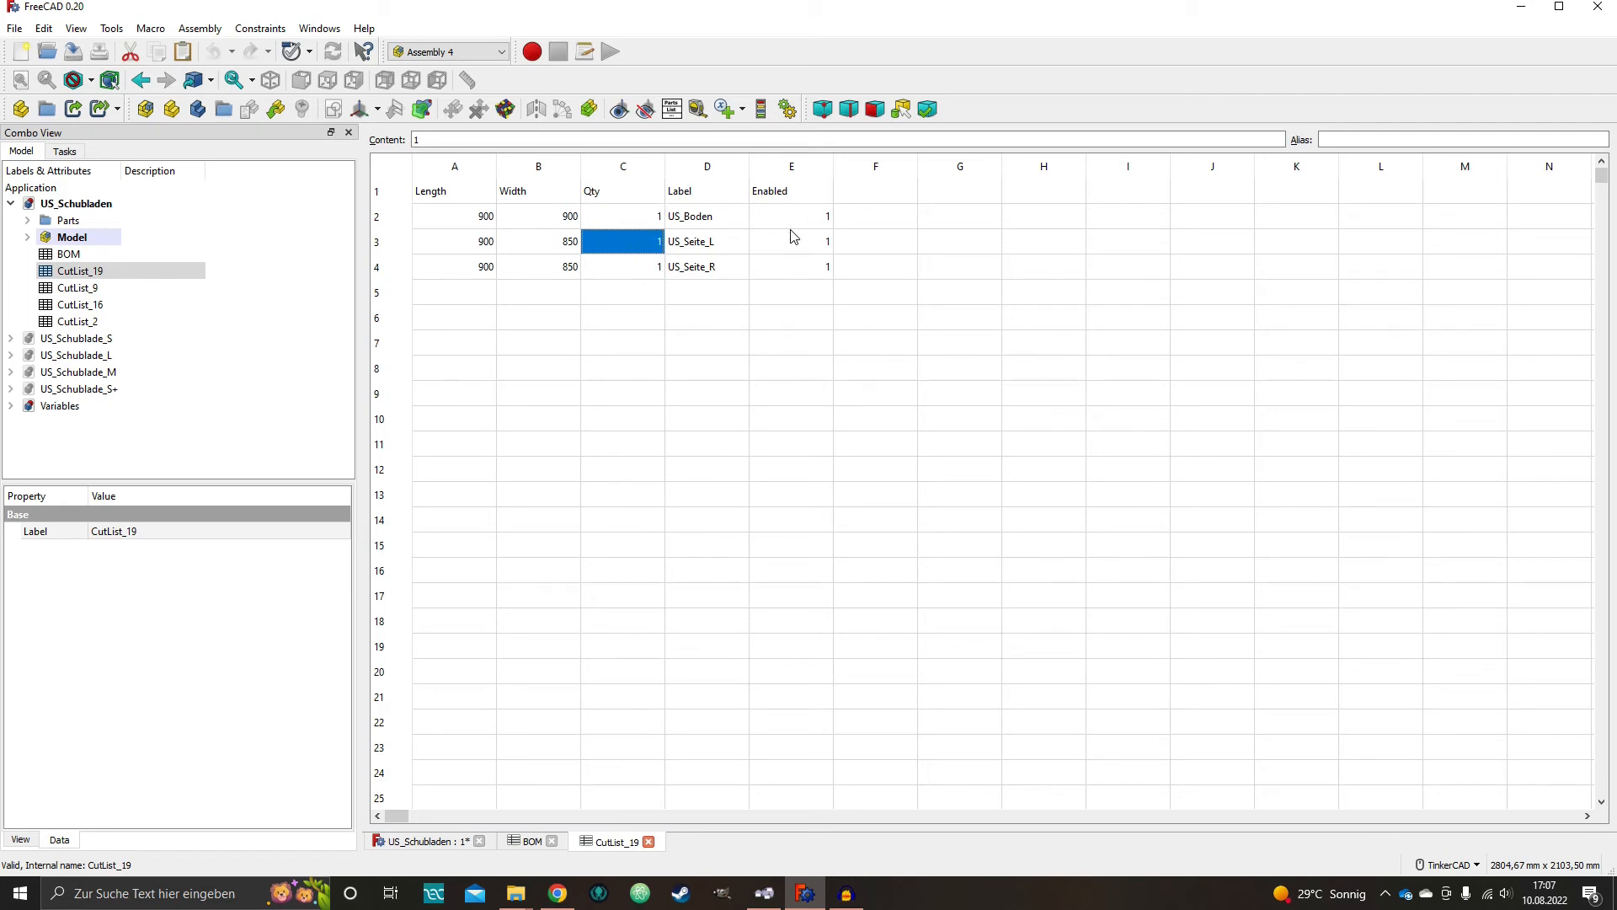
click(731, 217)
click(792, 219)
click(800, 263)
click(754, 245)
click(722, 212)
click(718, 243)
click(721, 264)
click(722, 243)
click(719, 219)
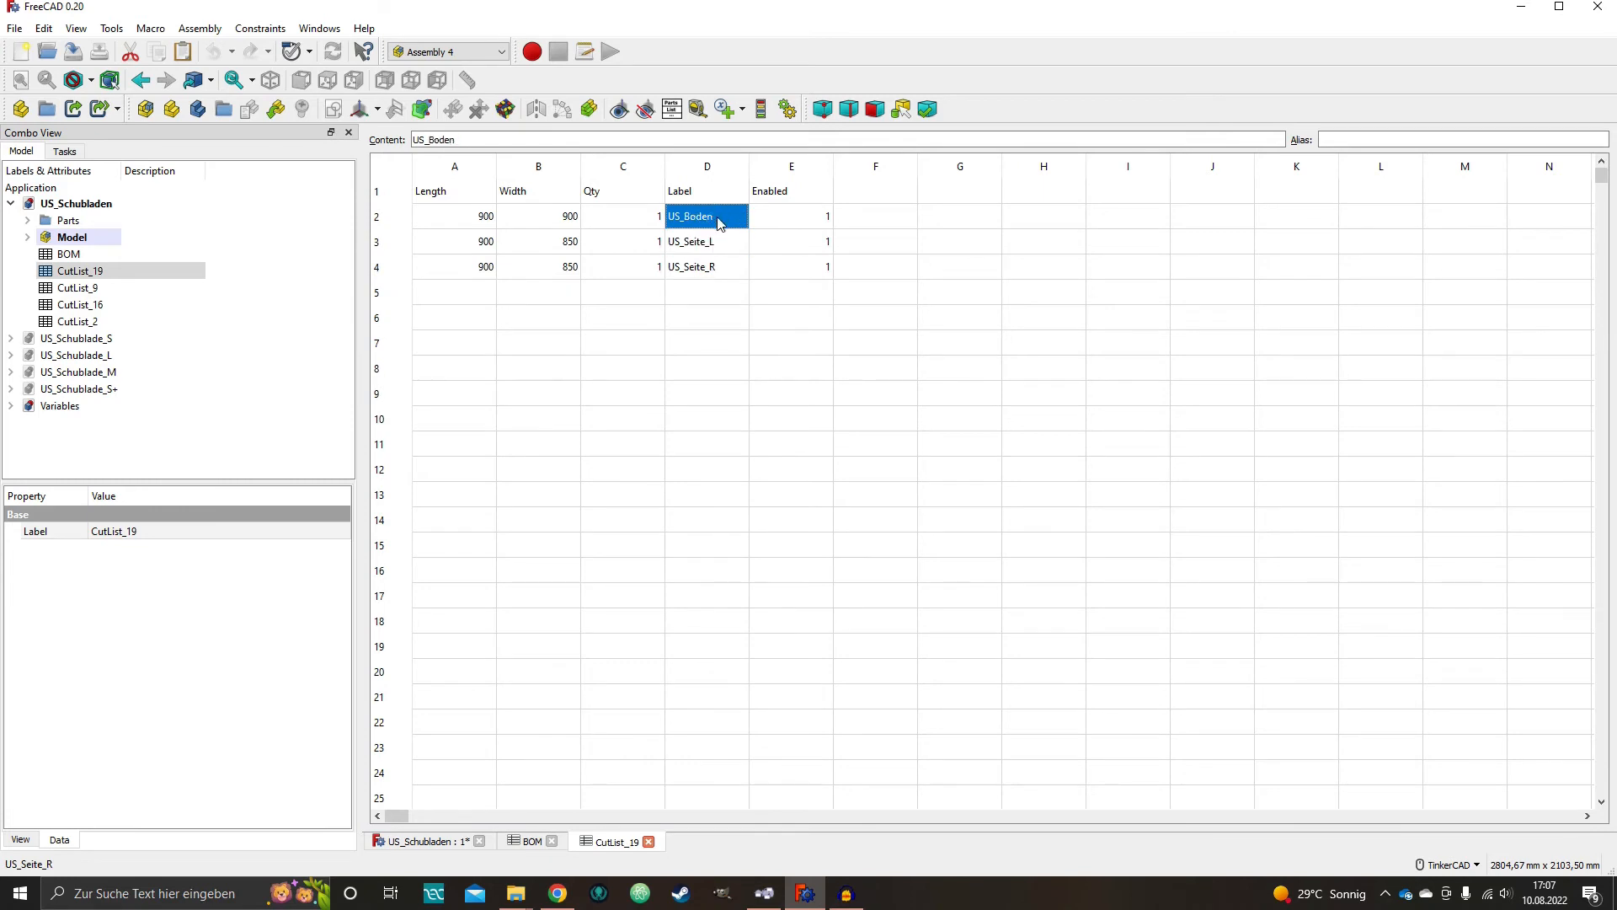
click(794, 218)
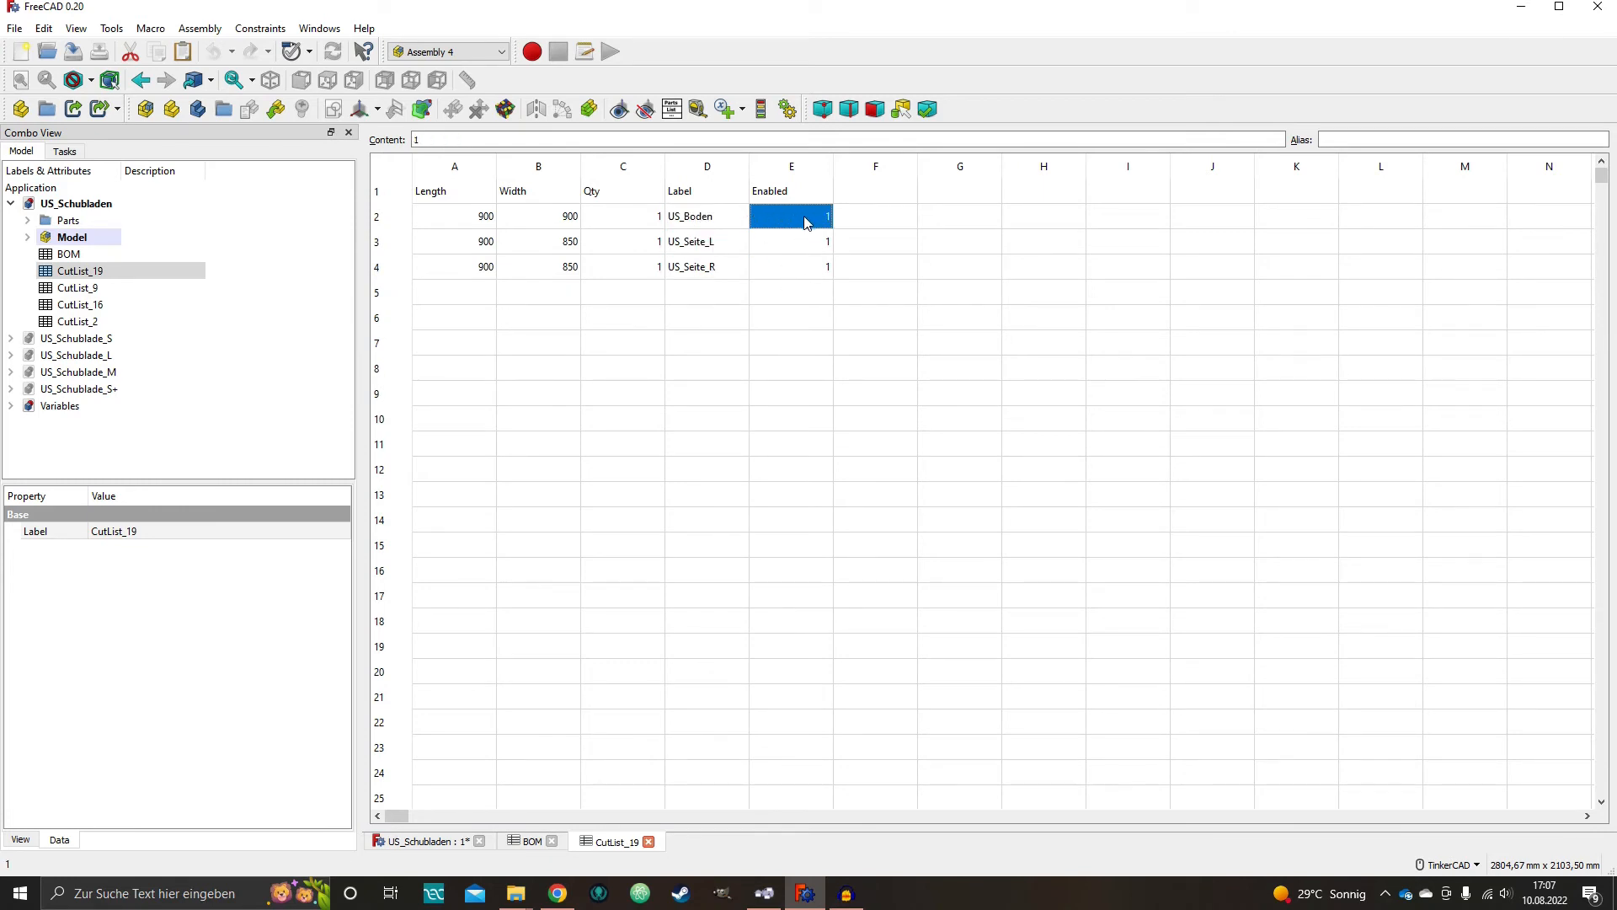
- Open the CutList_16 spreadsheet and examine the Length and Width values of its parts
double_click(111, 305)
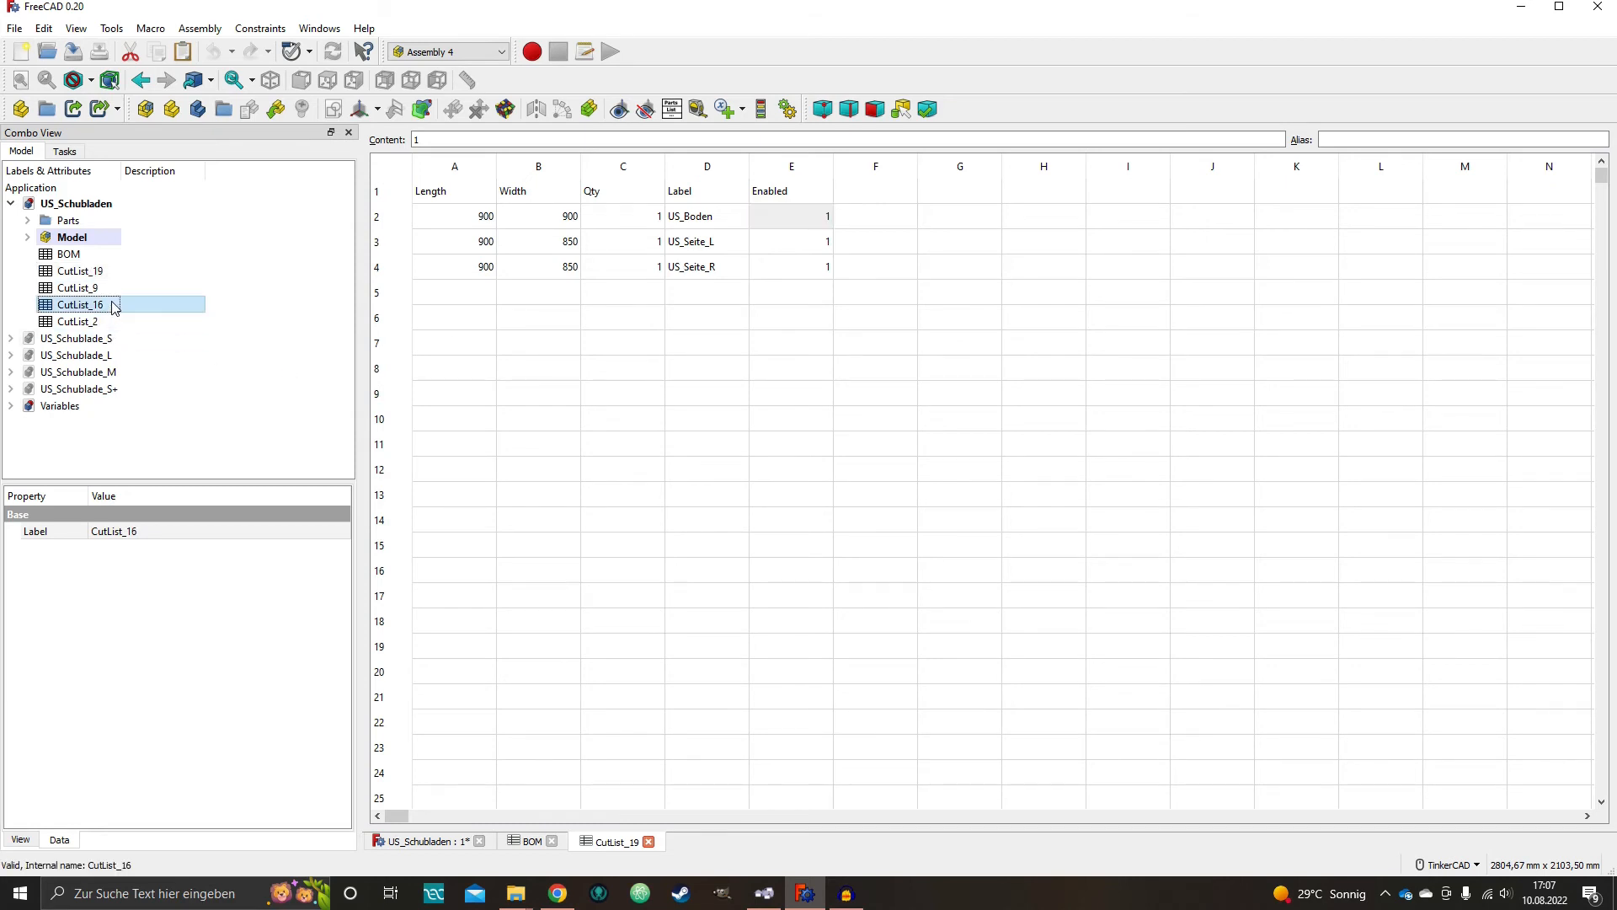
click(522, 219)
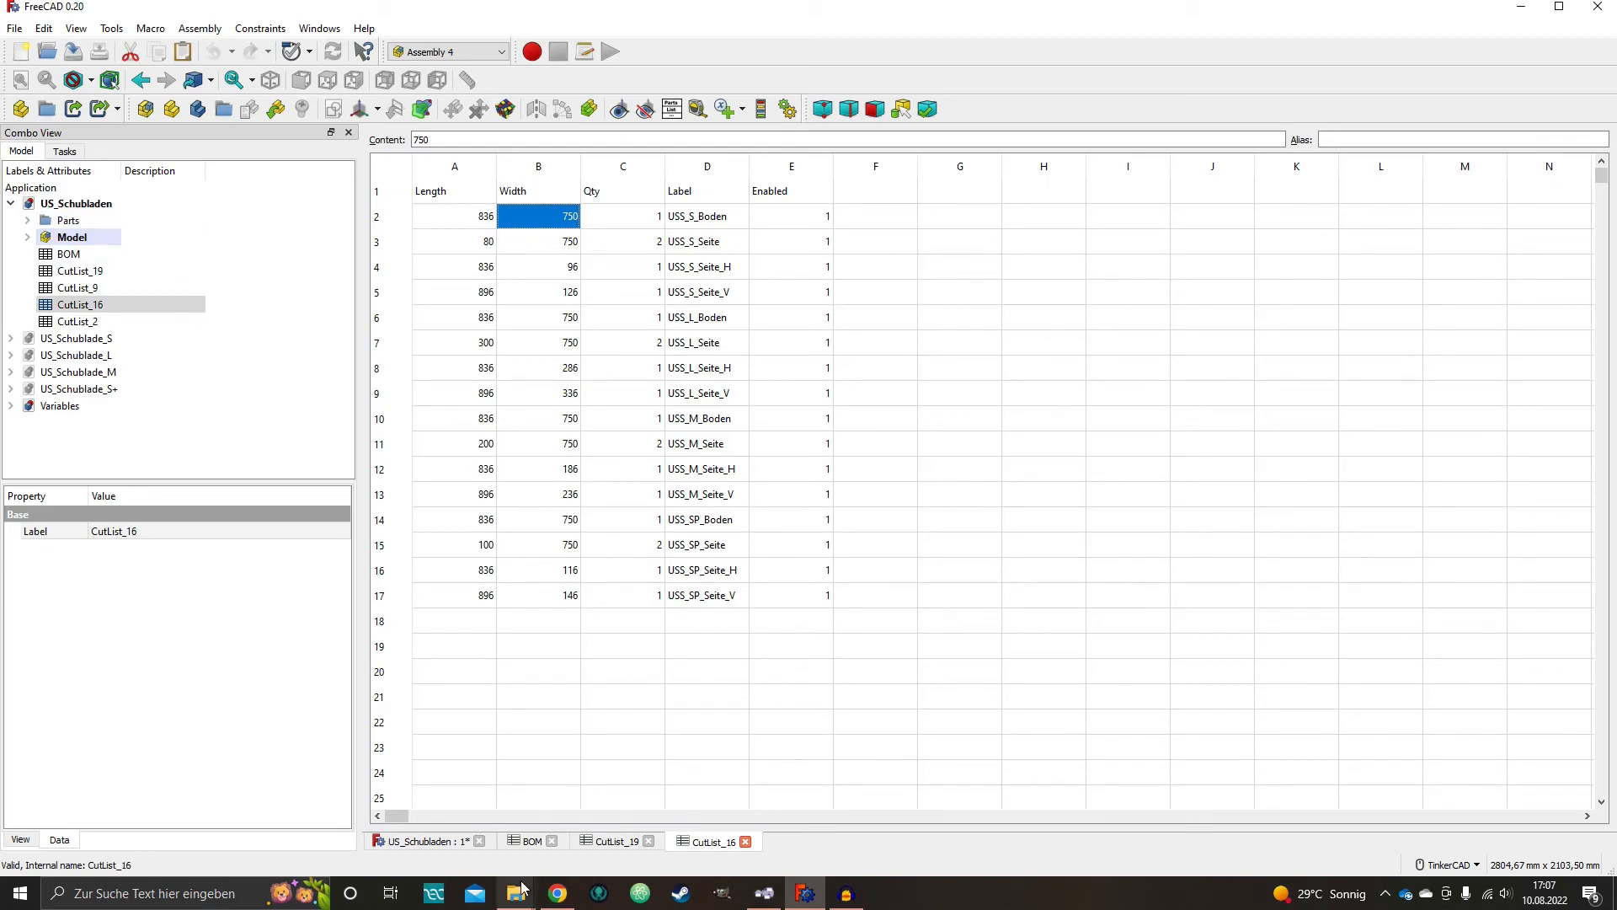
- Switch to the Dokumente folder in File Explorer and review the exported files CutList_19.csv, CutList_9.csv, CutList_16.csv and CutList_2.csv
mouse_move(523, 898)
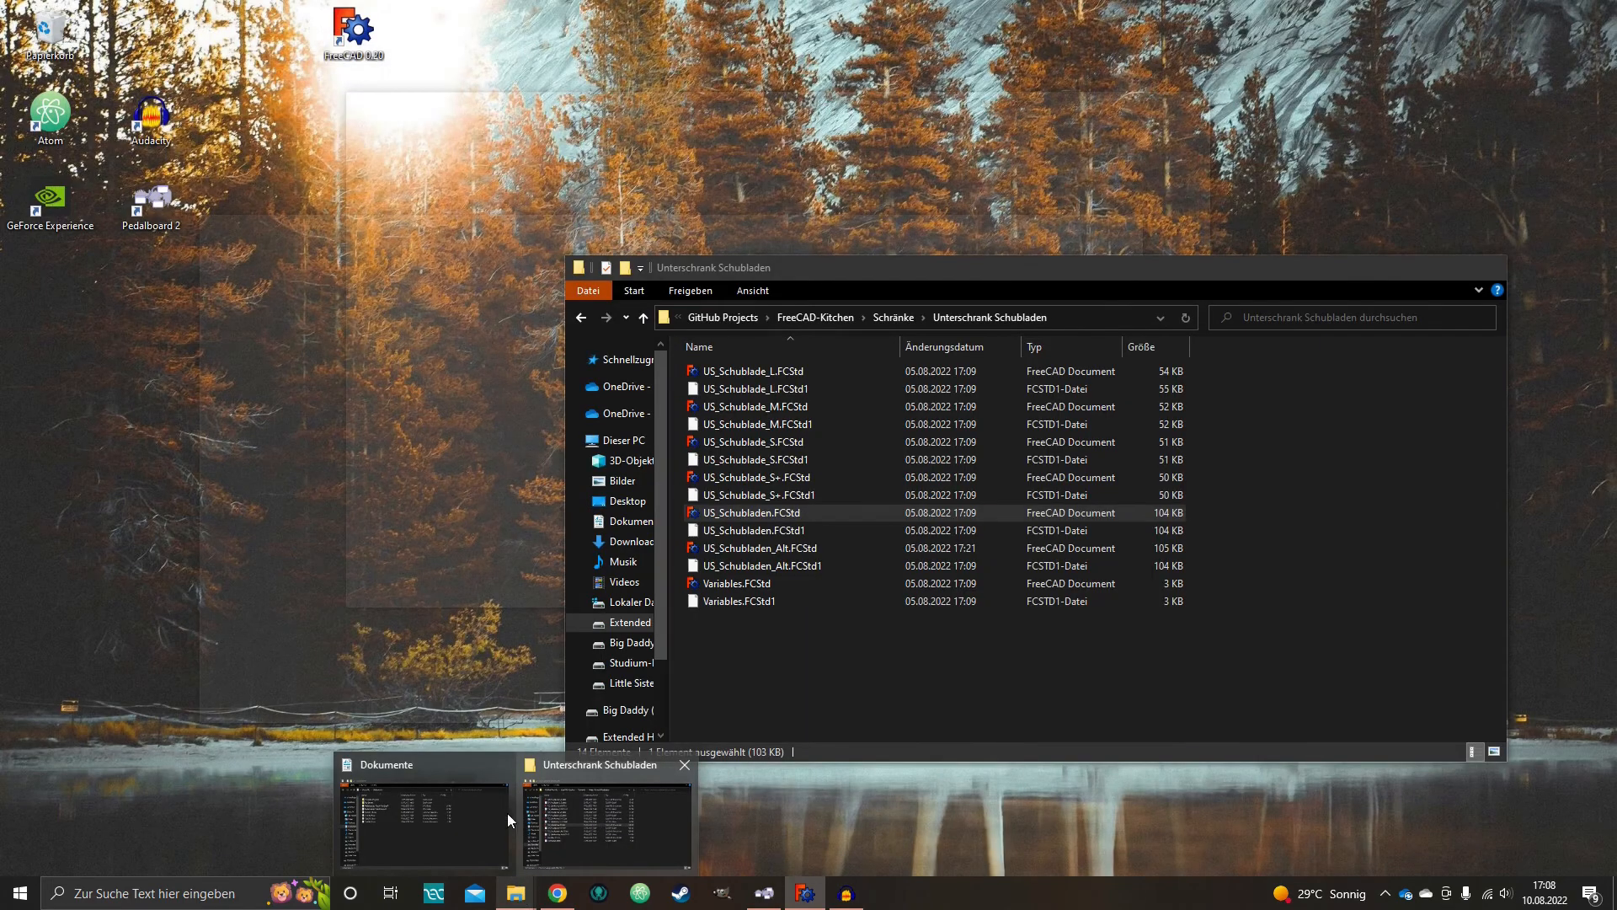
click(493, 800)
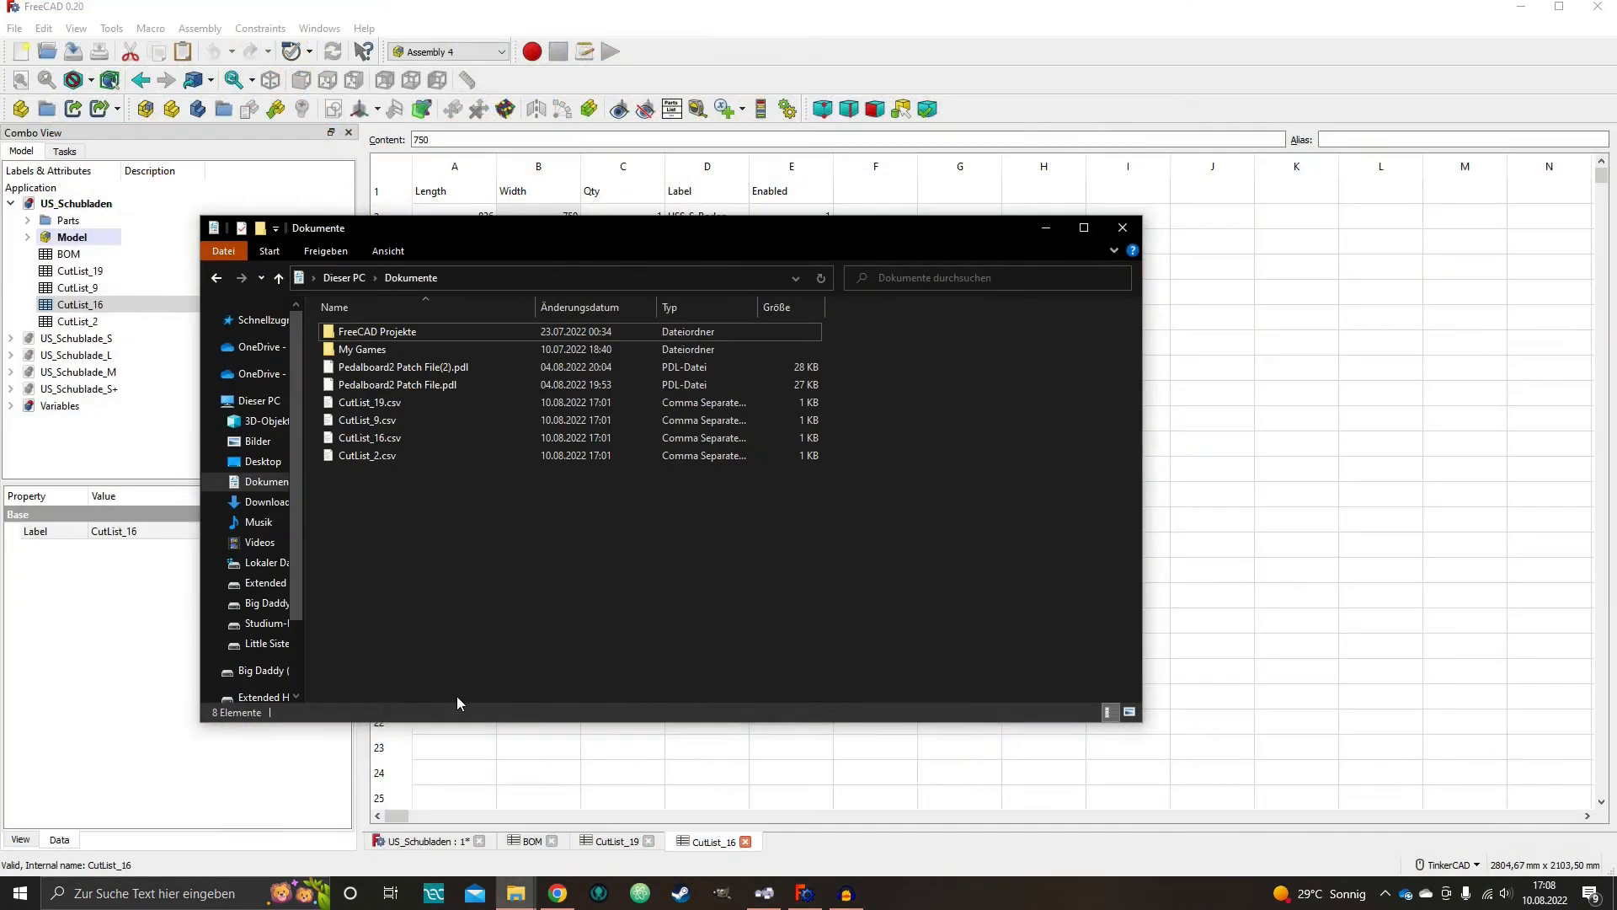
click(418, 421)
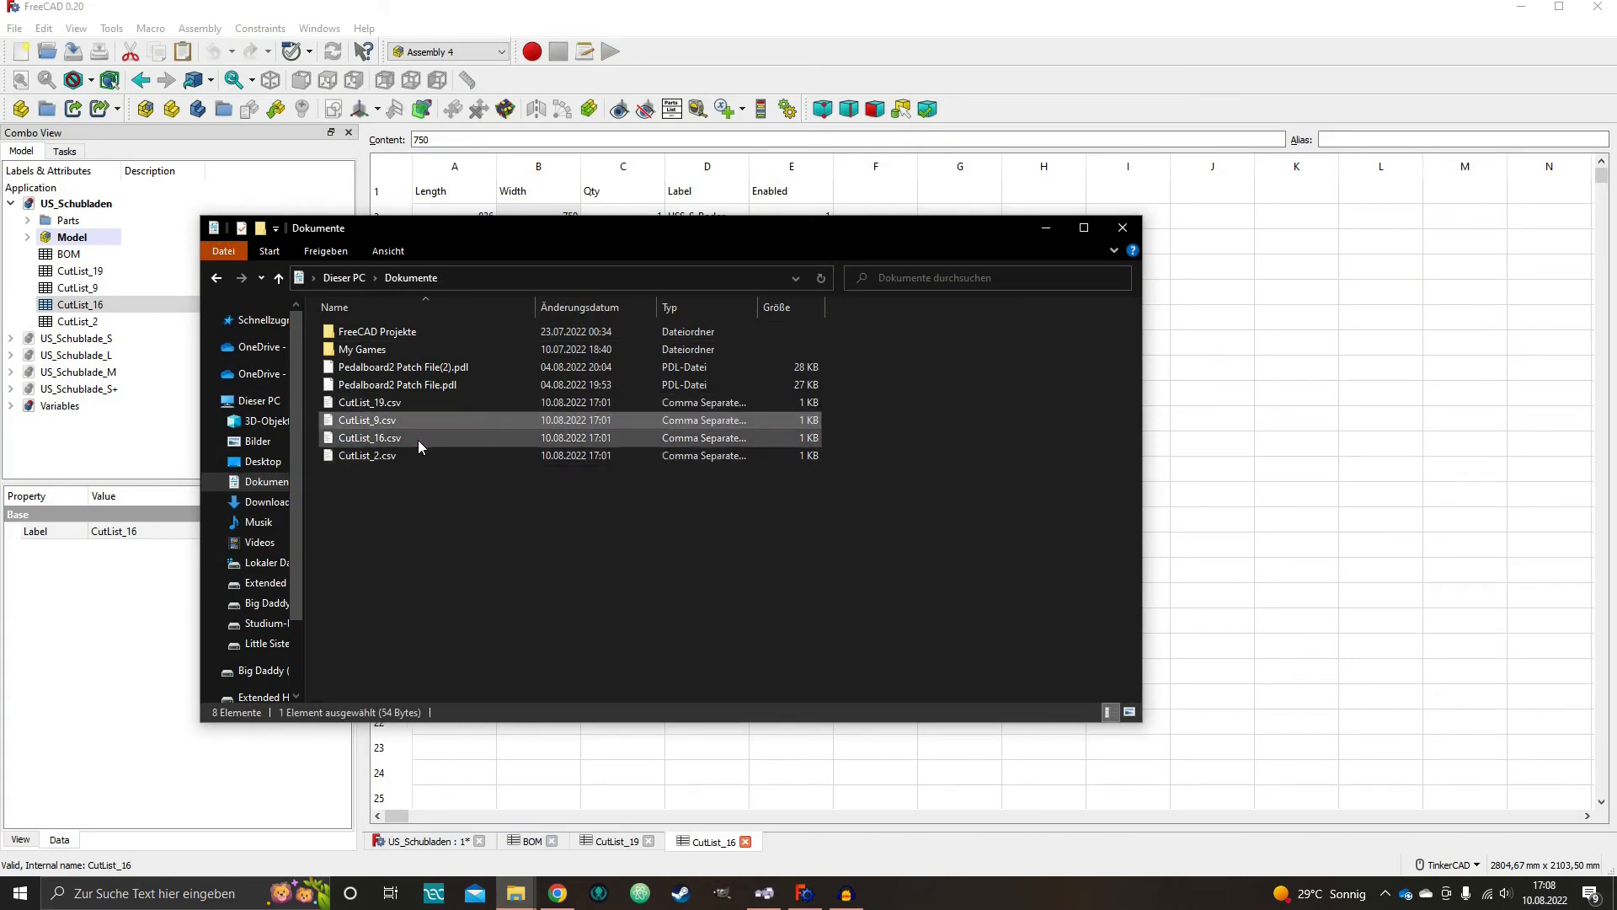
click(412, 455)
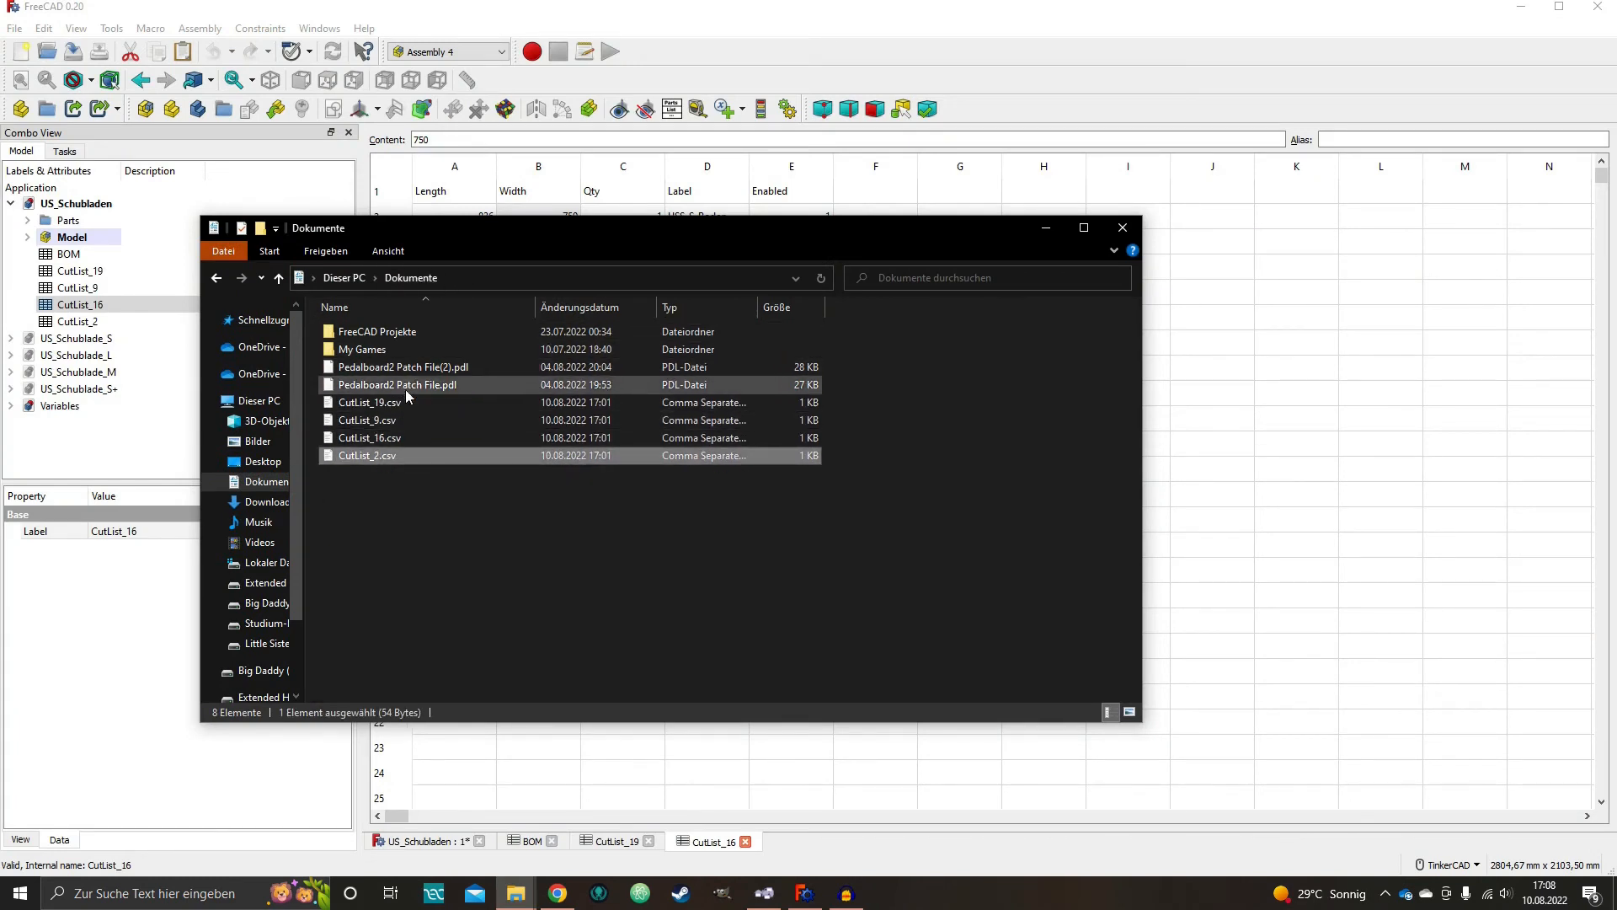
drag(868, 477, 716, 394)
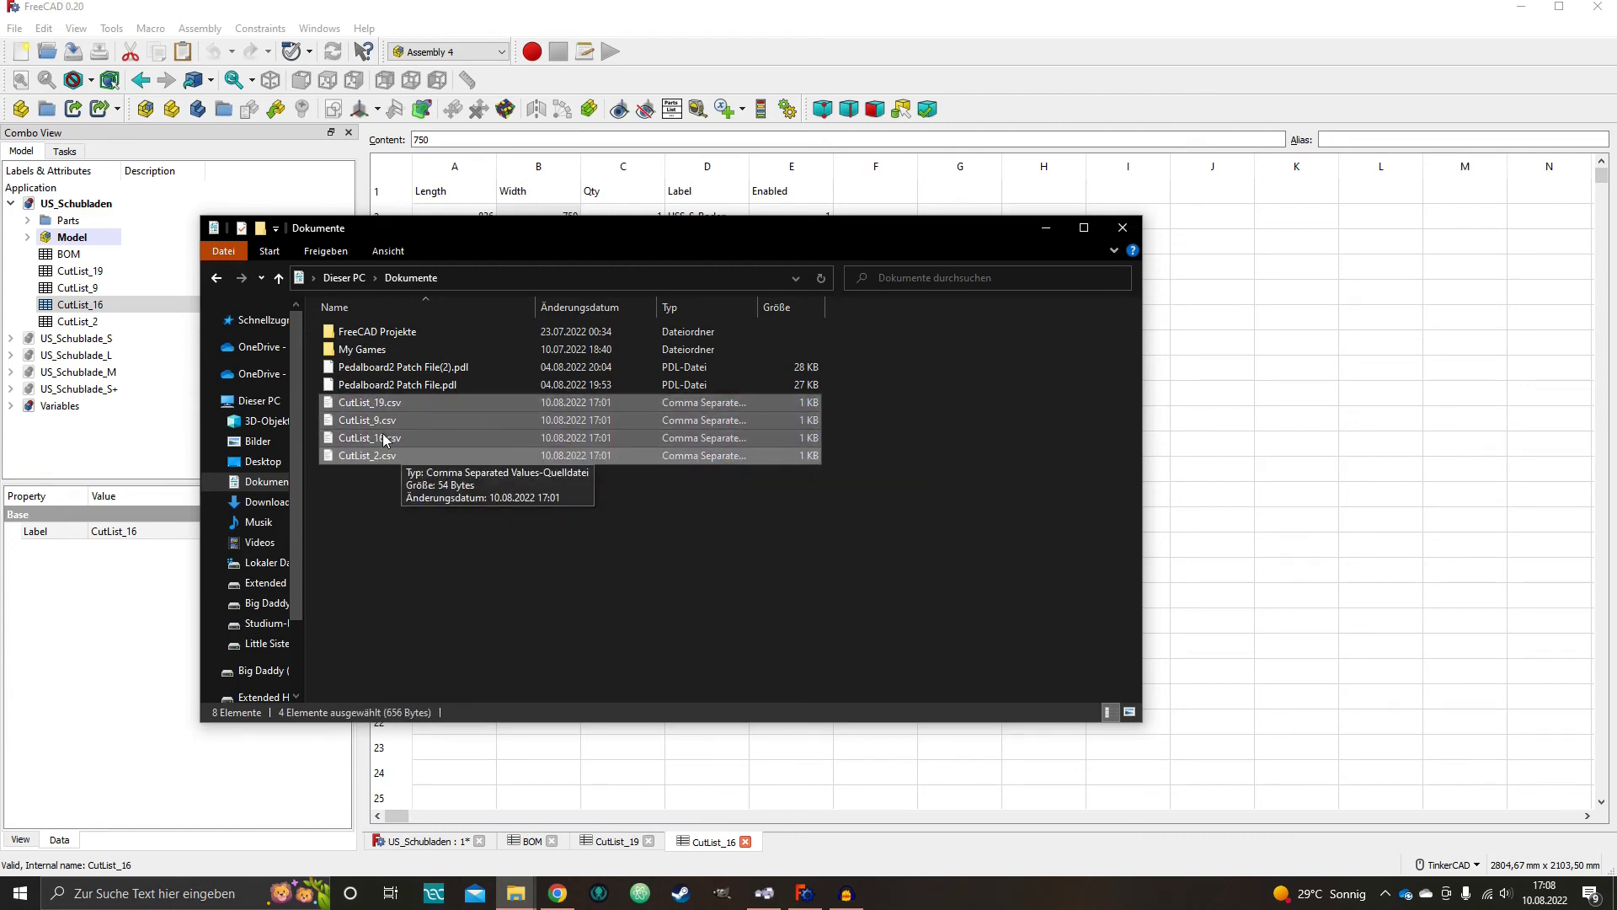
drag(517, 233, 714, 377)
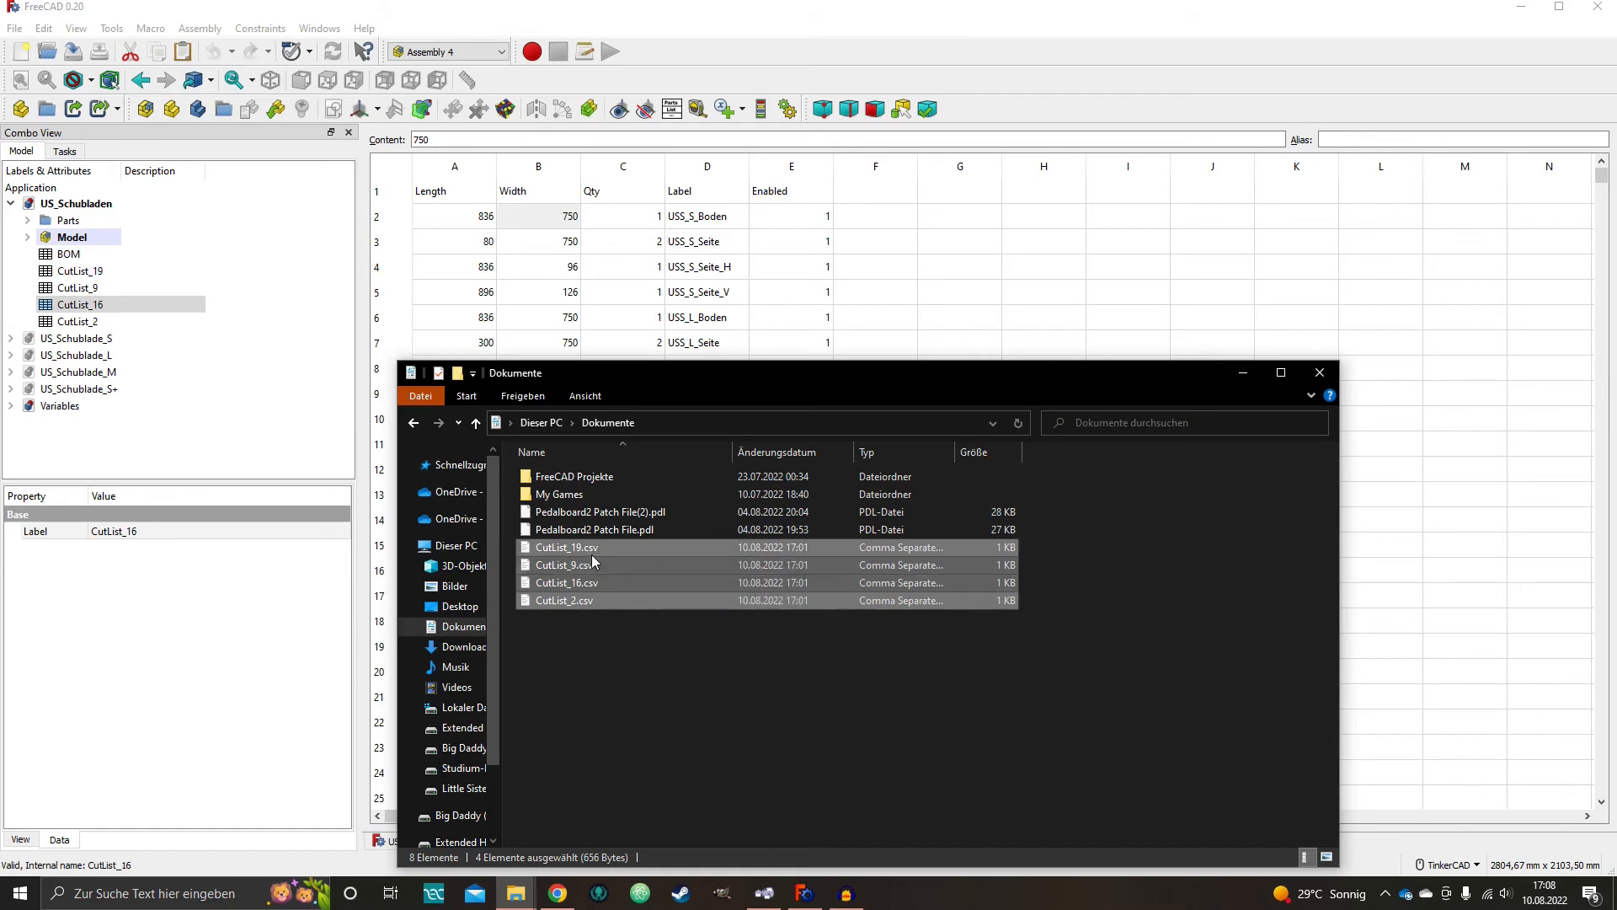
click(598, 659)
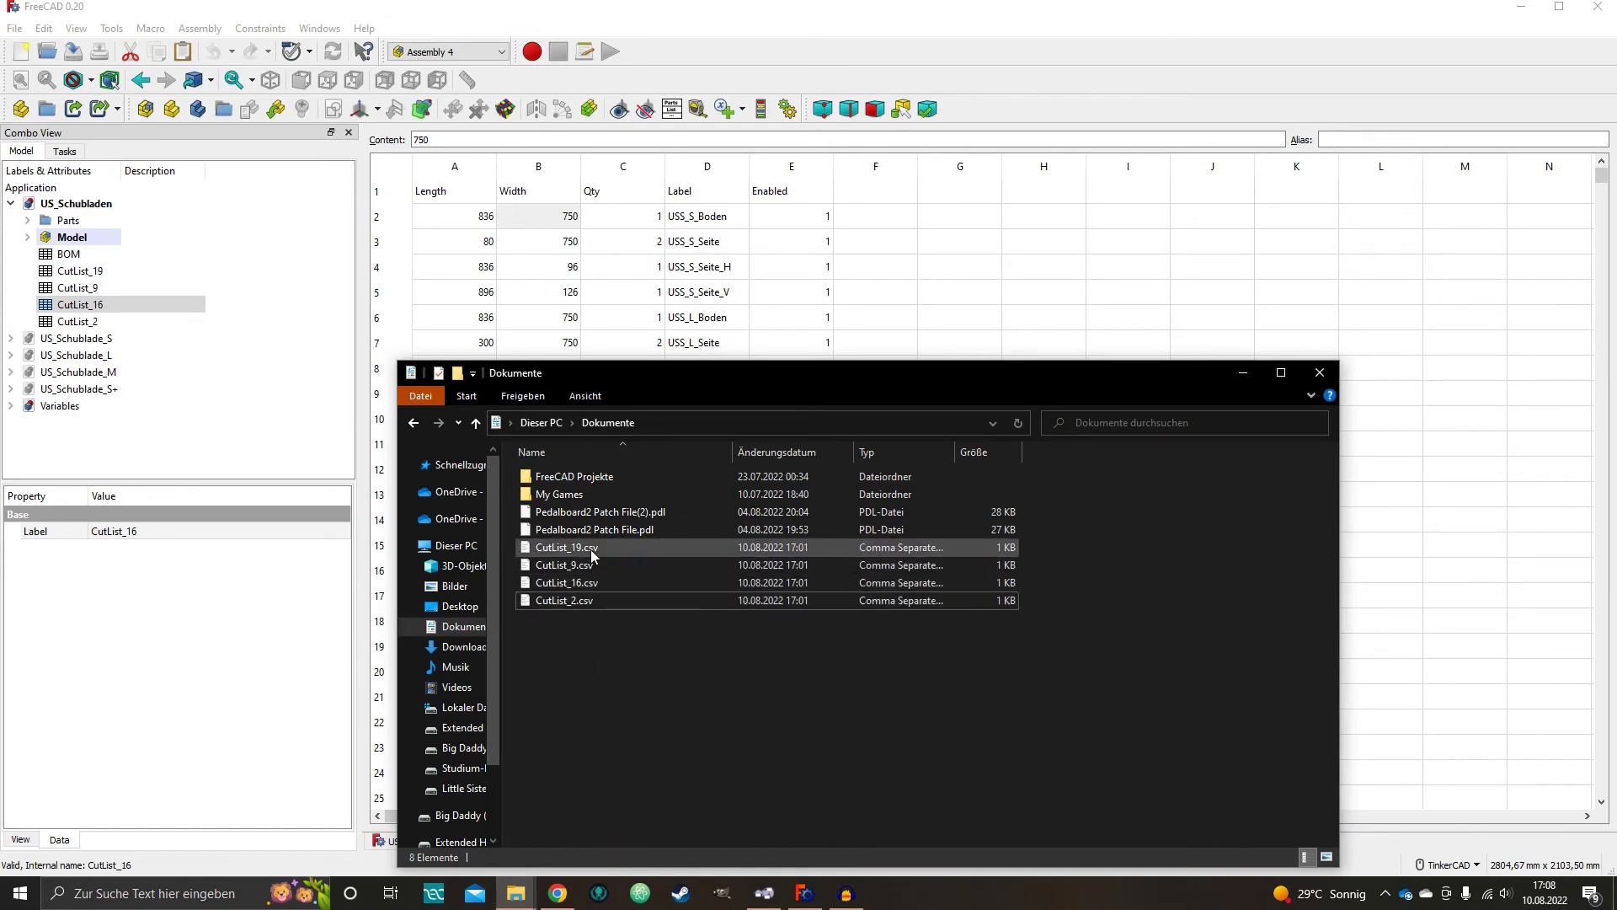
- Open CutList_19.csv from the Dokumente folder with the Windows text editor (Editor)
click(566, 548)
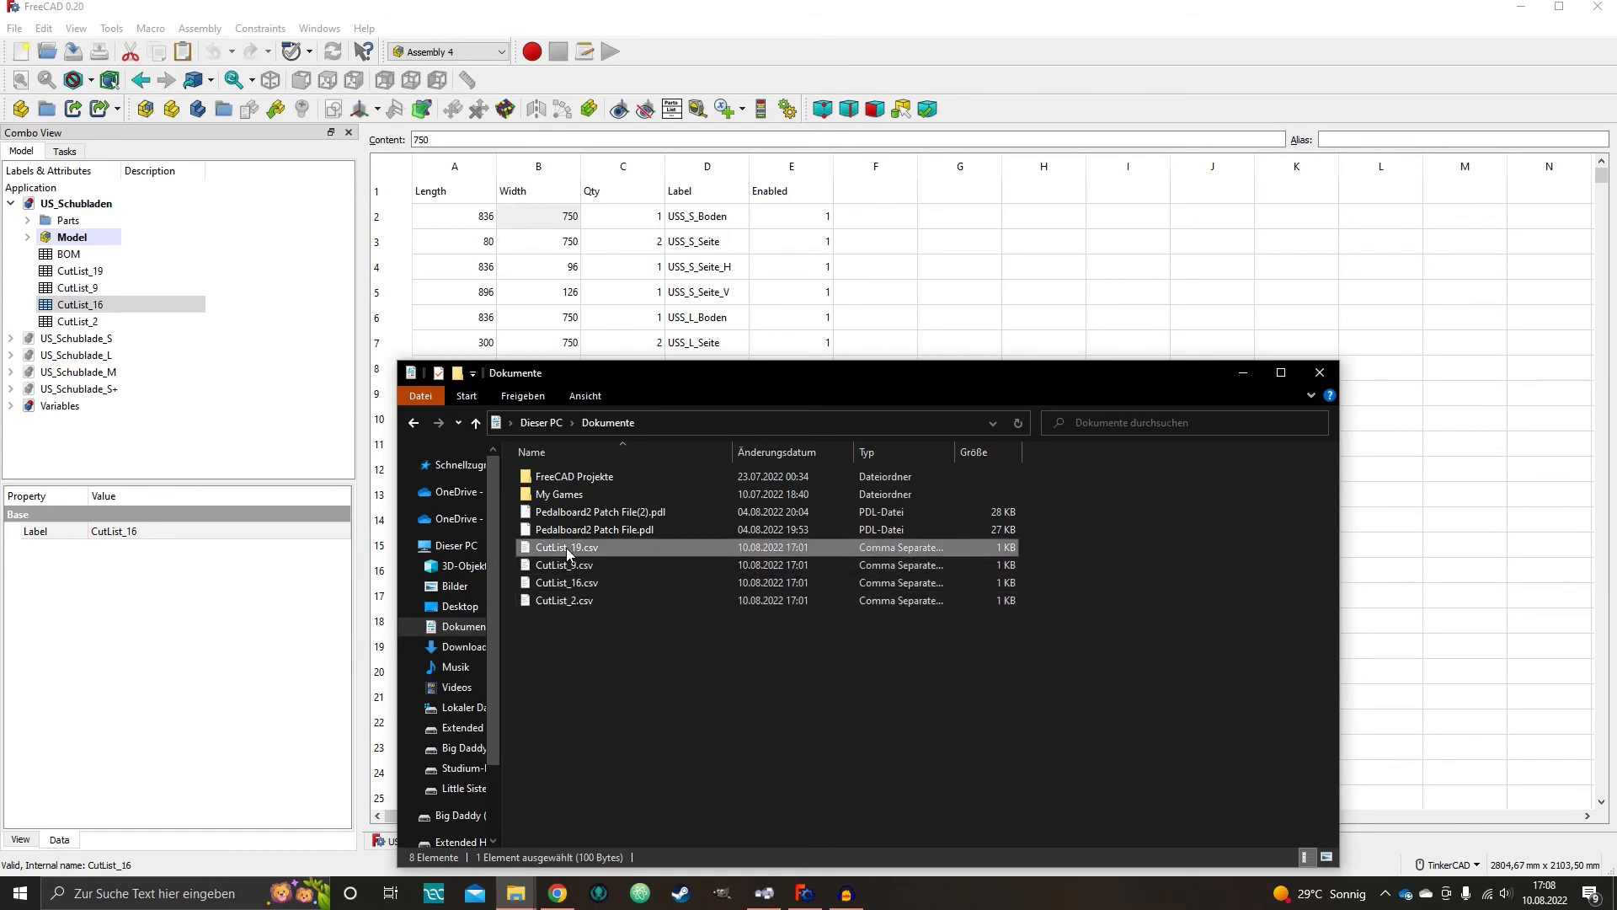
right_click(563, 546)
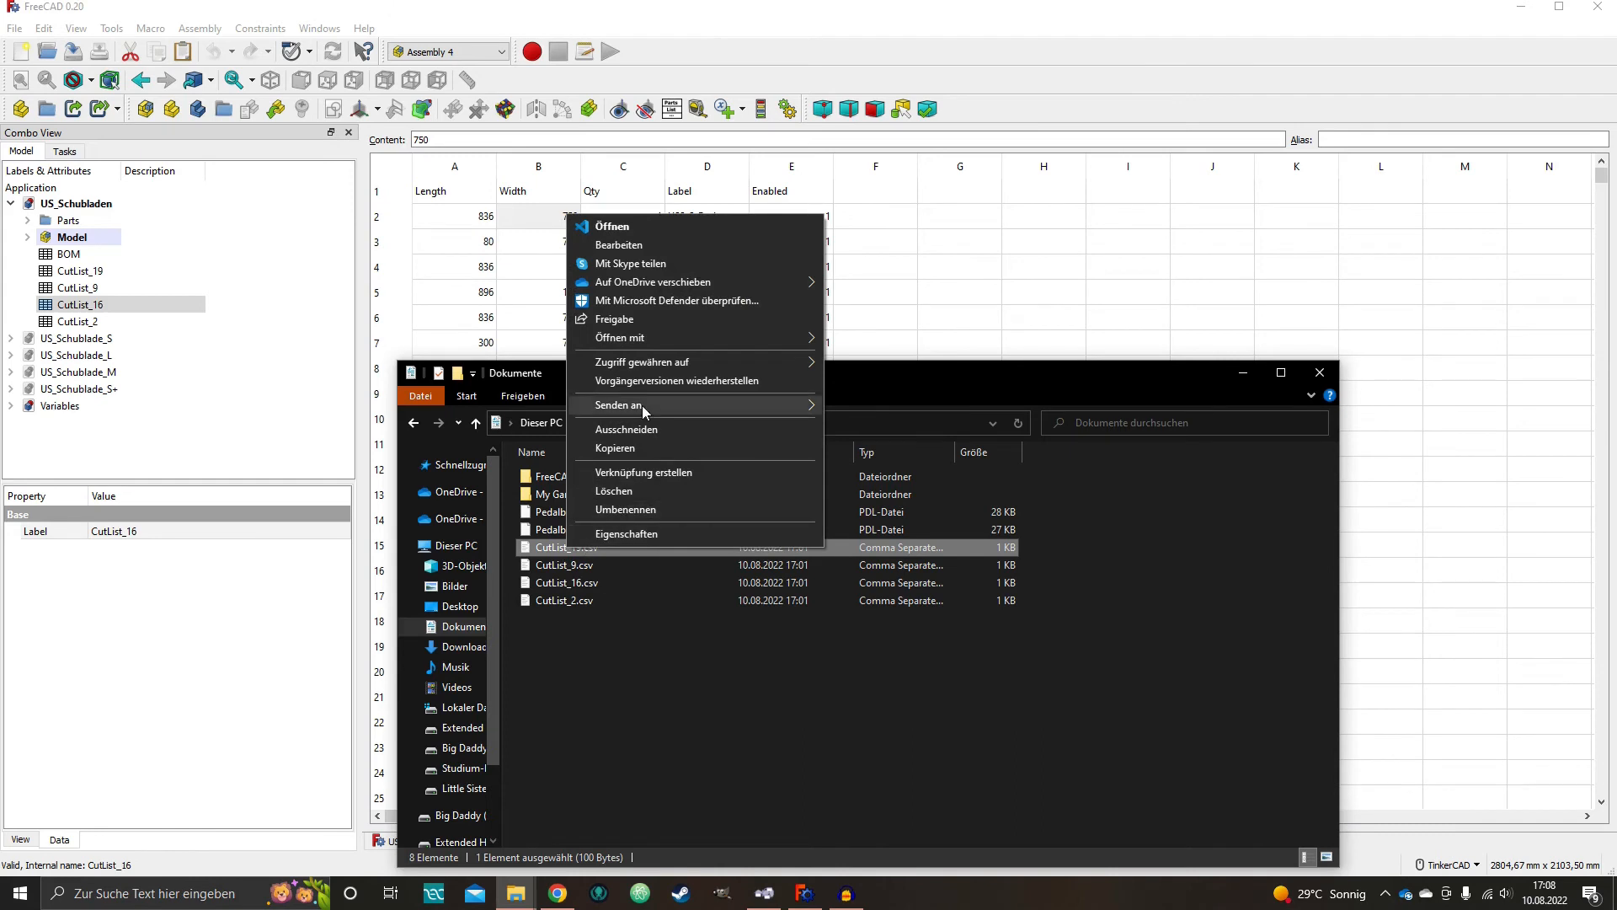
mouse_move(640, 406)
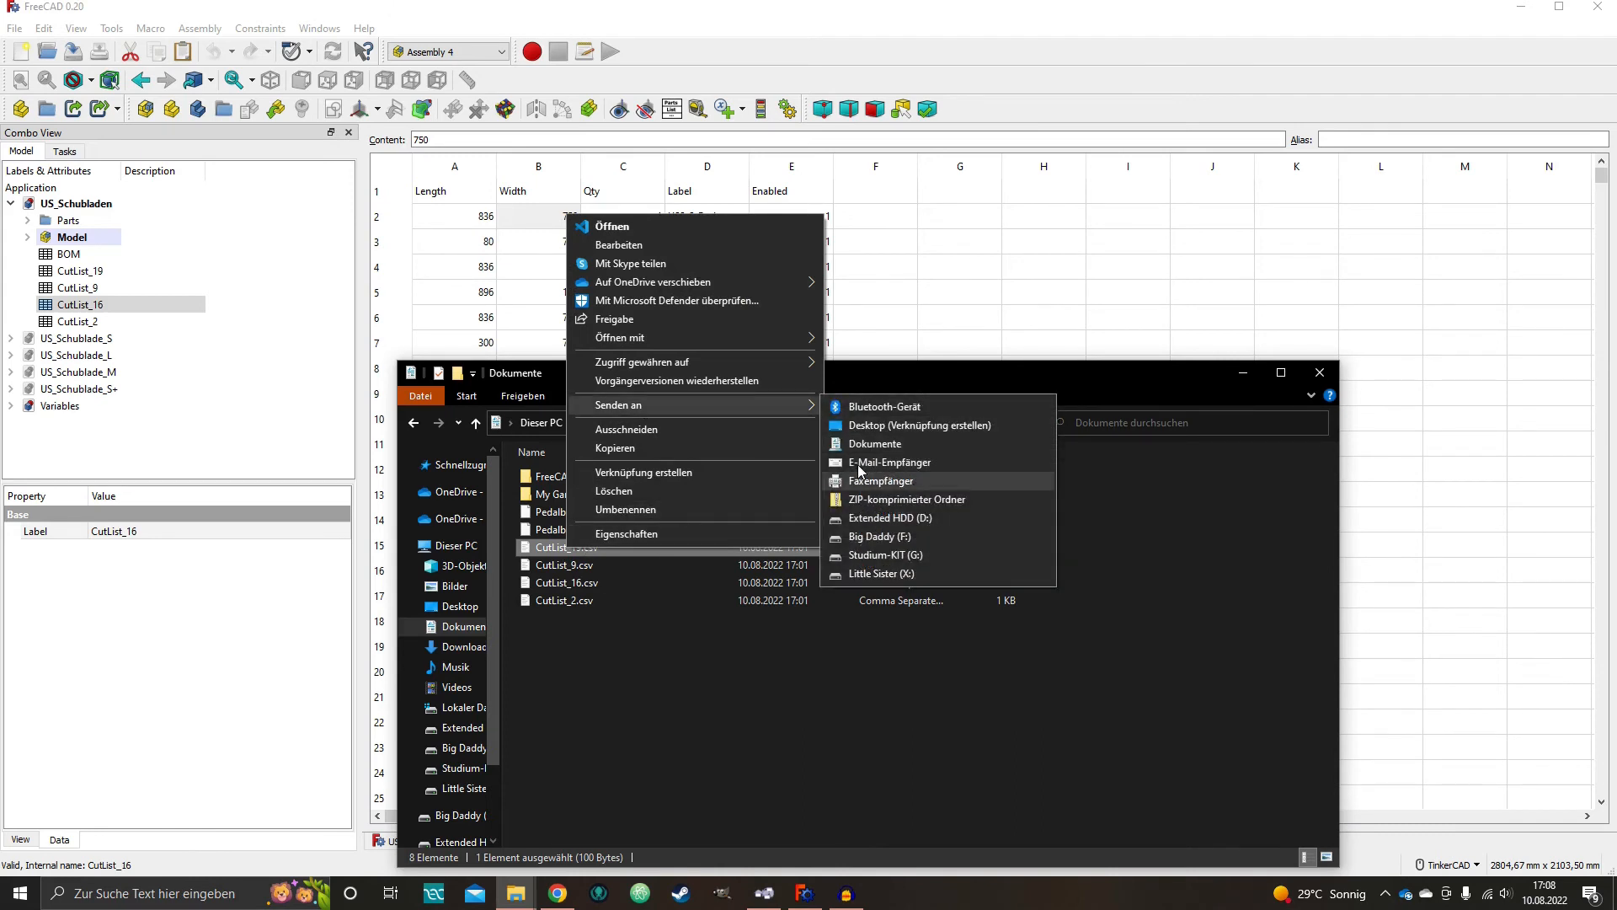
mouse_move(644, 337)
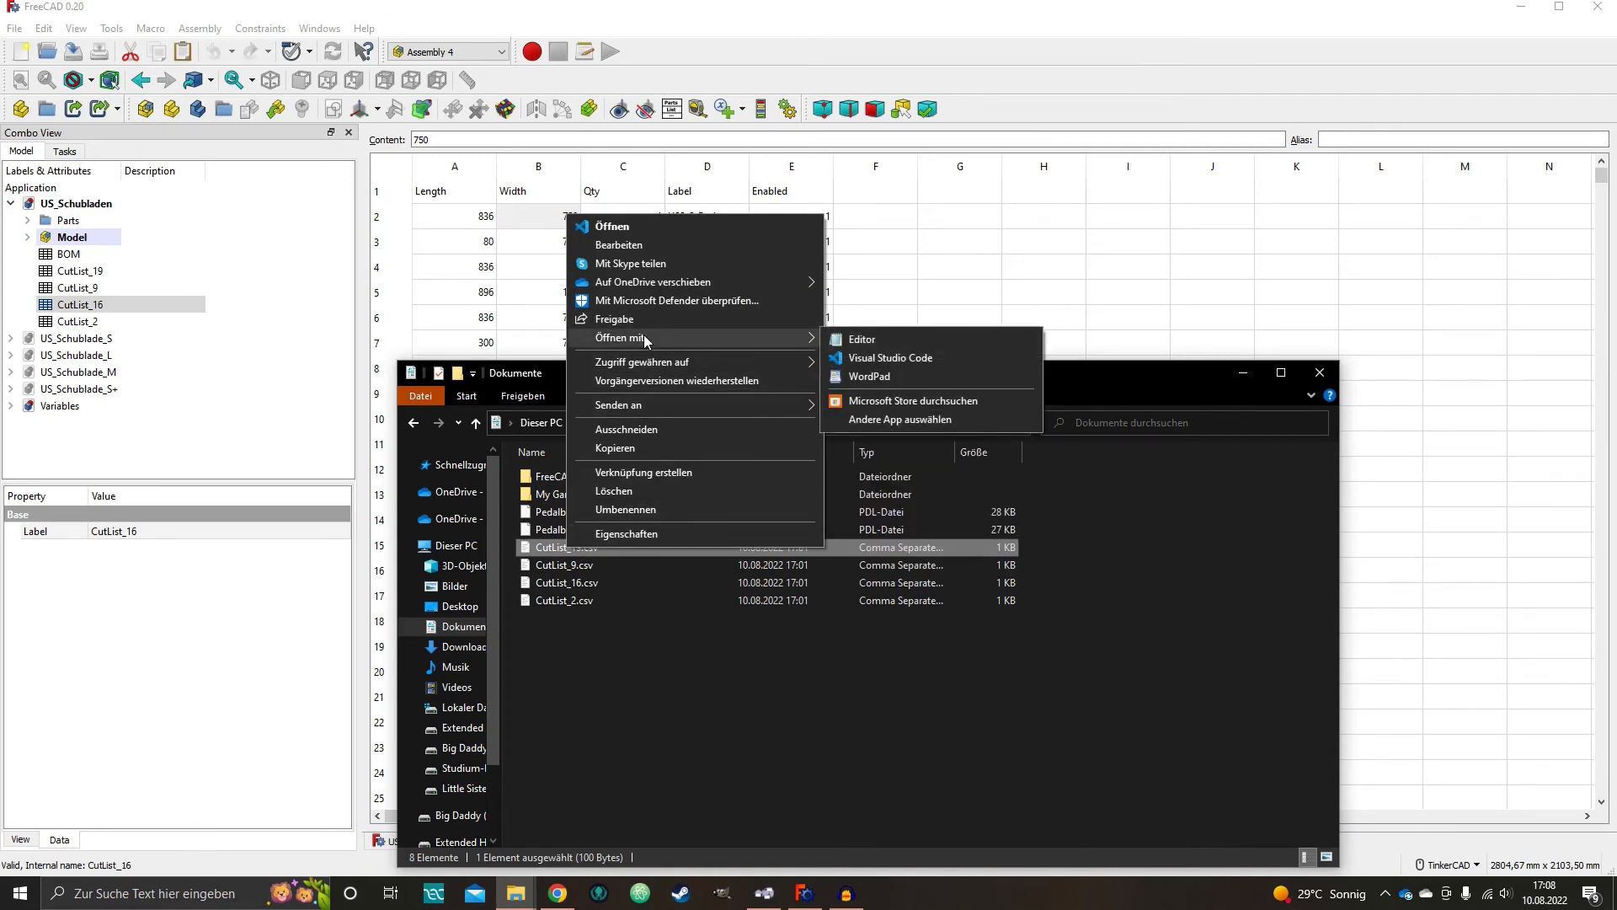
click(943, 340)
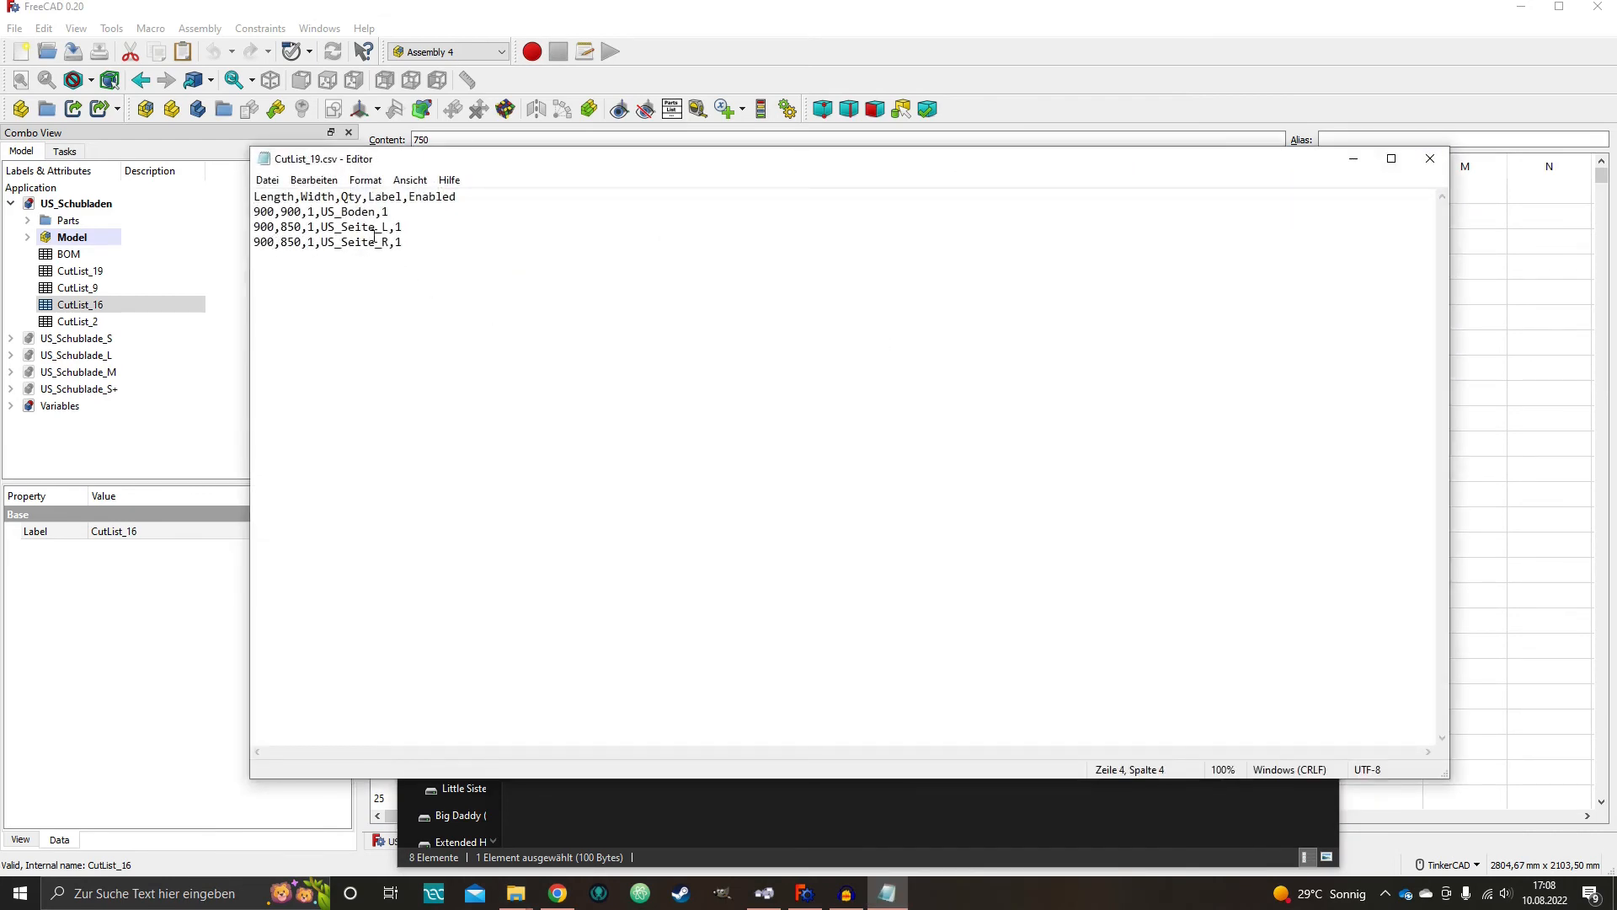
- Examine the comma-separated header and part rows of CutList_19.csv, and close the file
drag(522, 165, 663, 261)
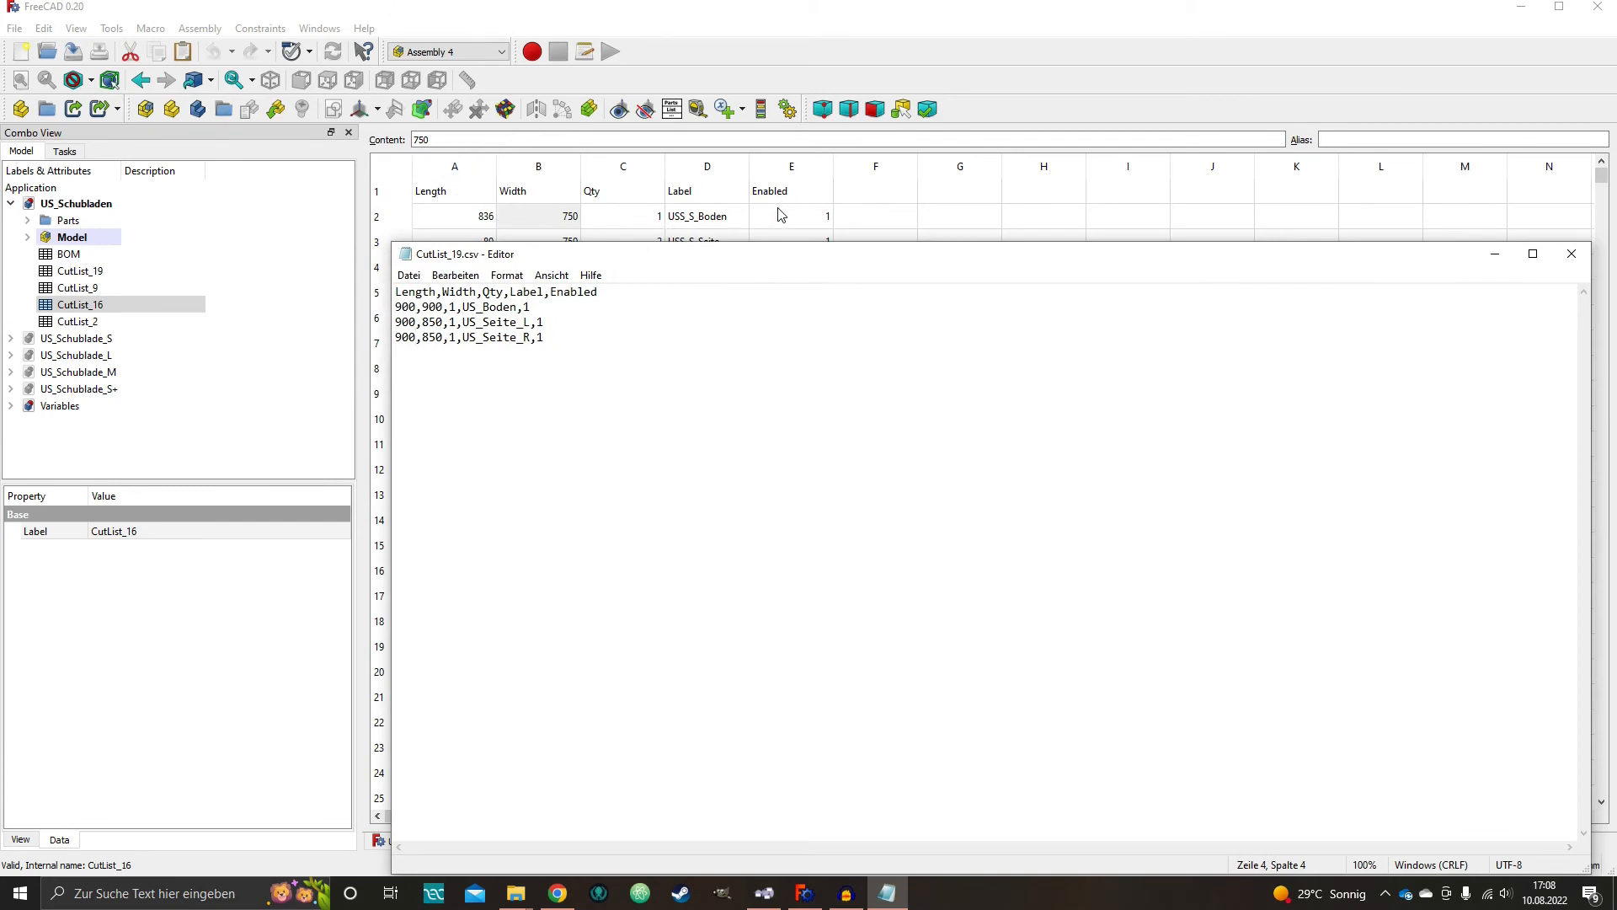
drag(561, 344, 396, 292)
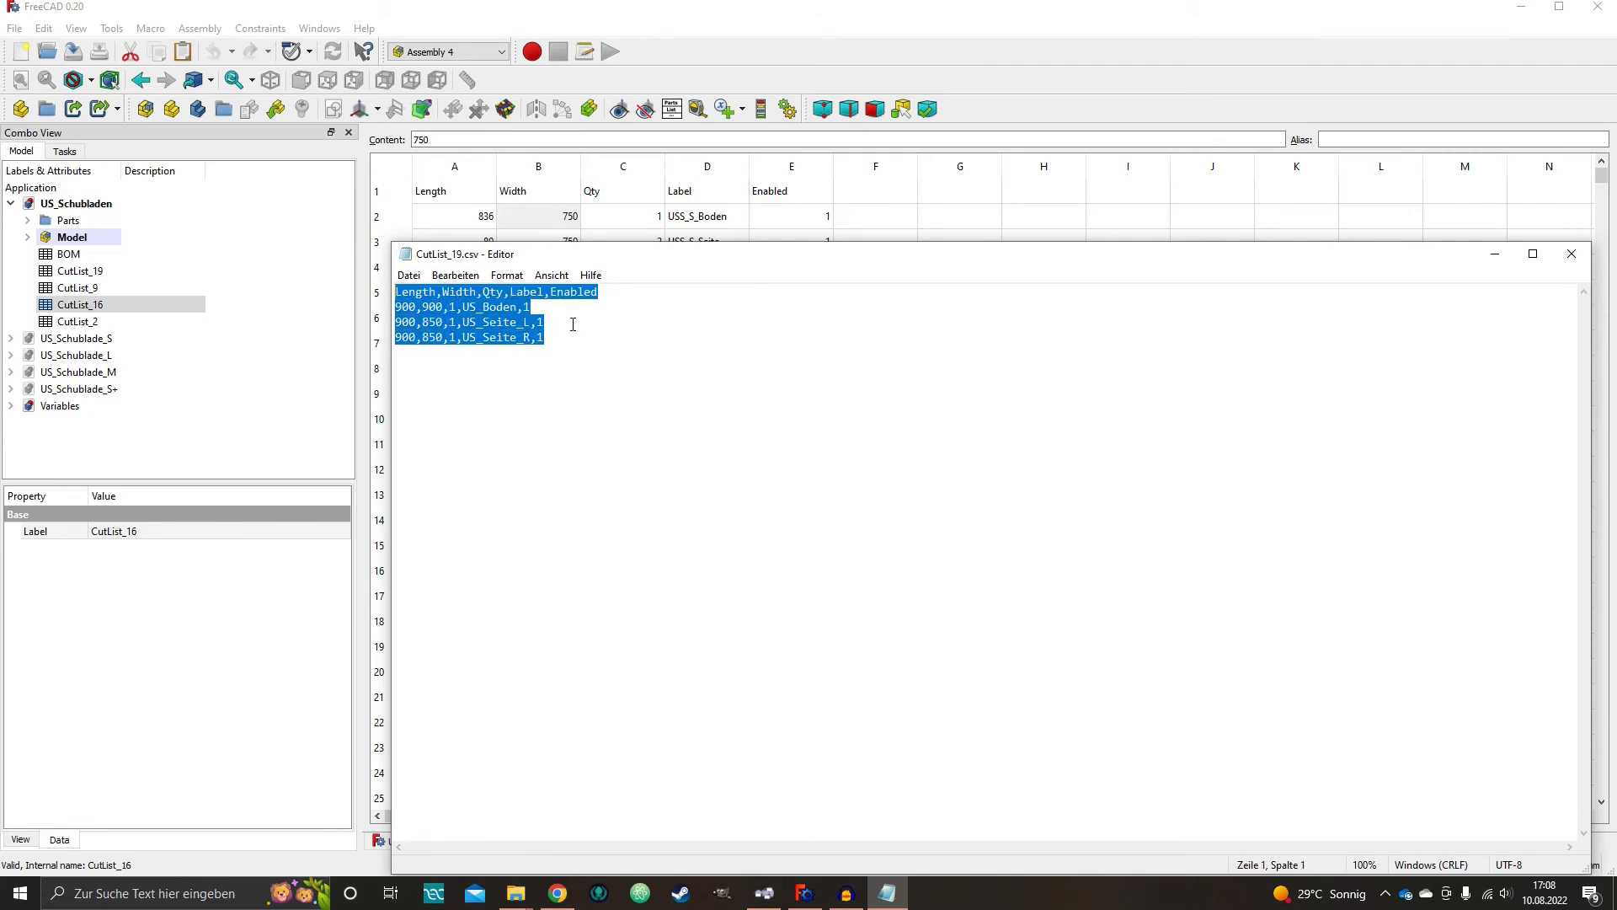
click(583, 327)
drag(816, 262, 491, 209)
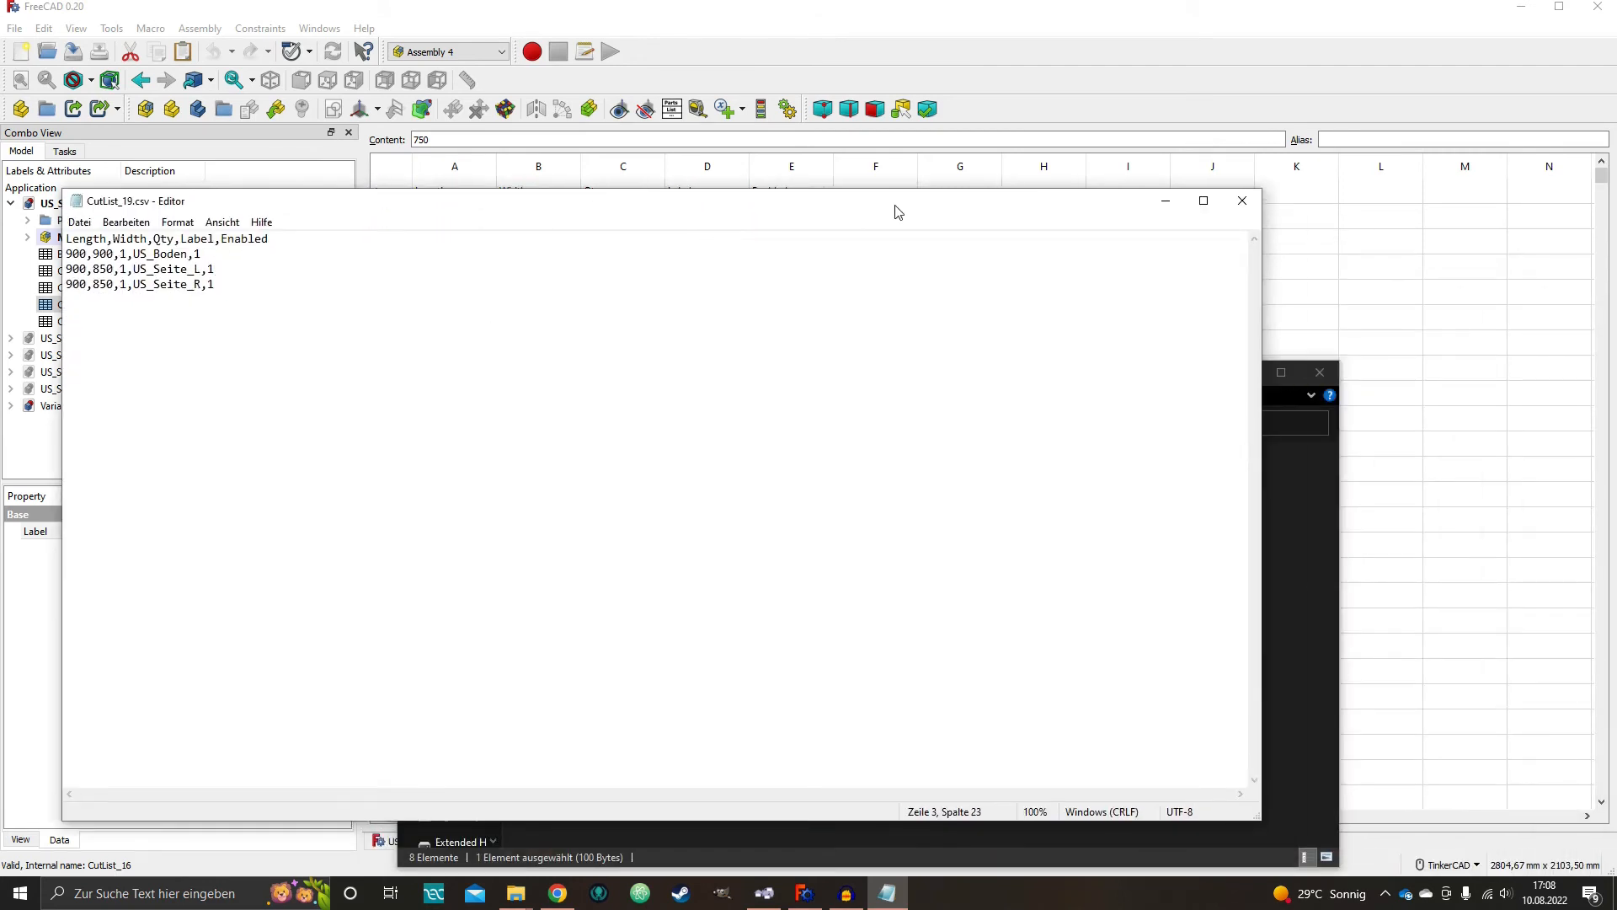
click(1243, 202)
- Switch to the CutList Optimizer page in Chrome and check its full web address
key(alt+Tab)
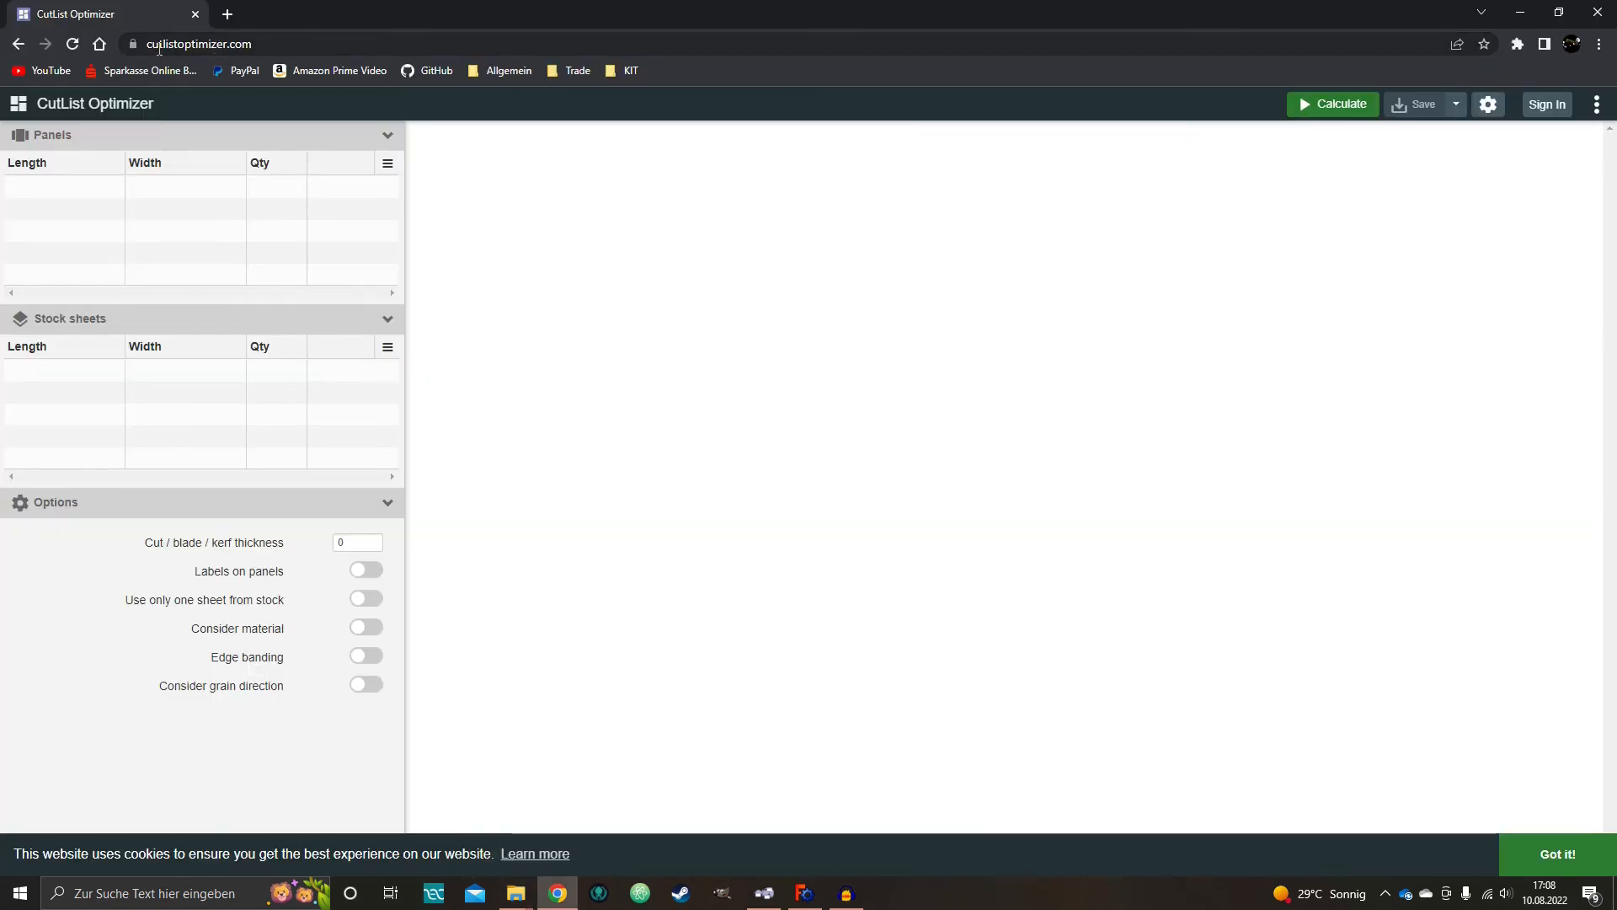
click(251, 49)
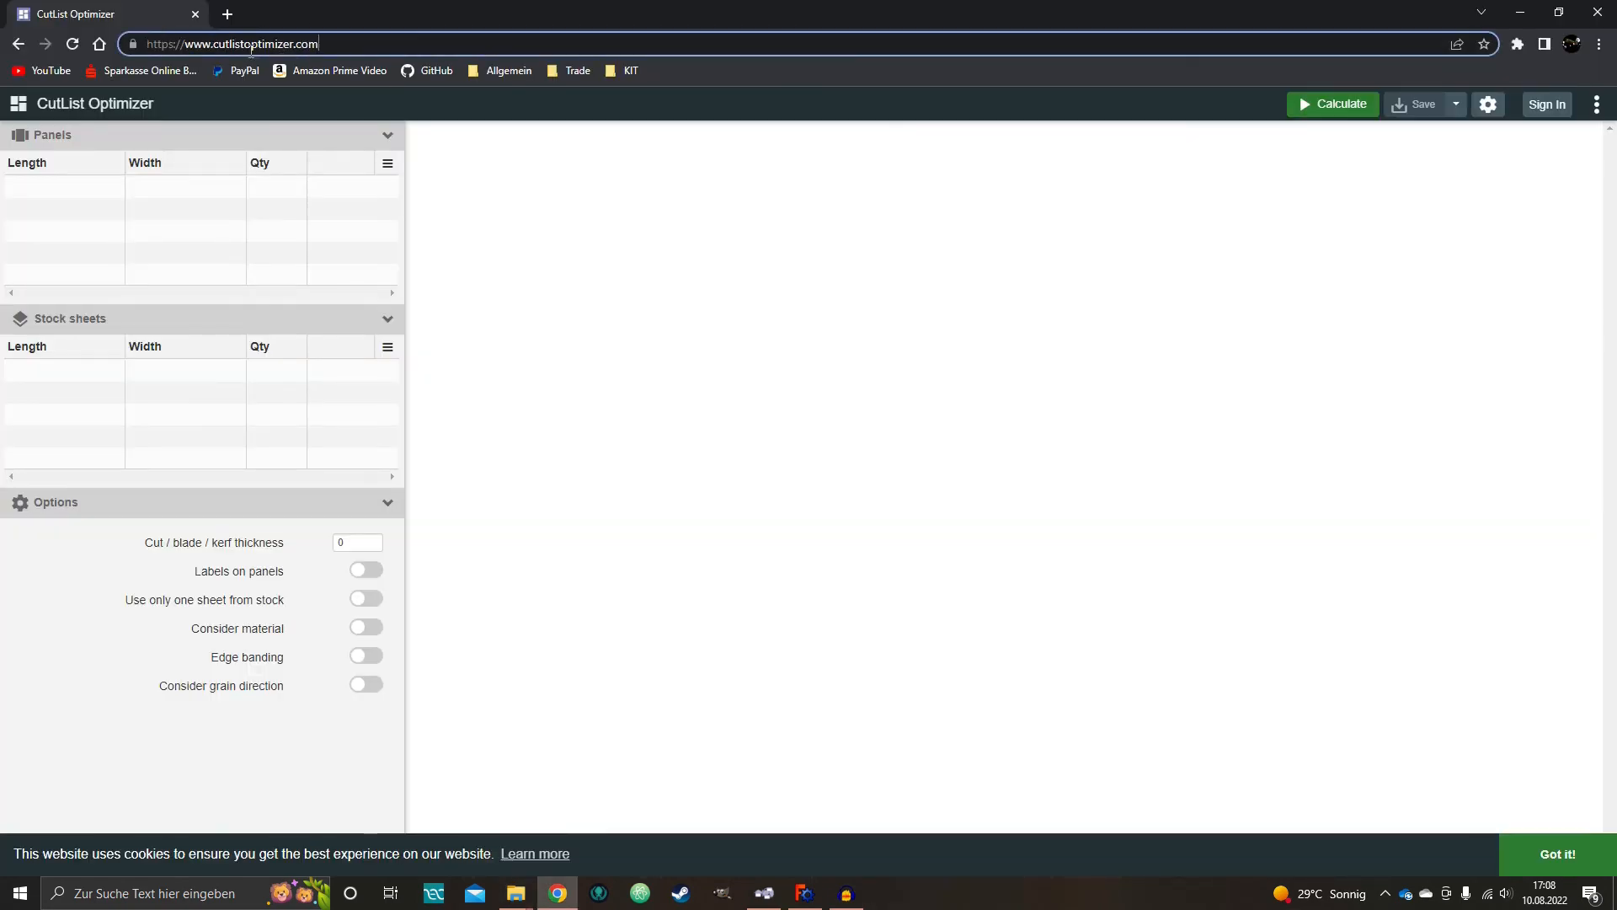
click(612, 293)
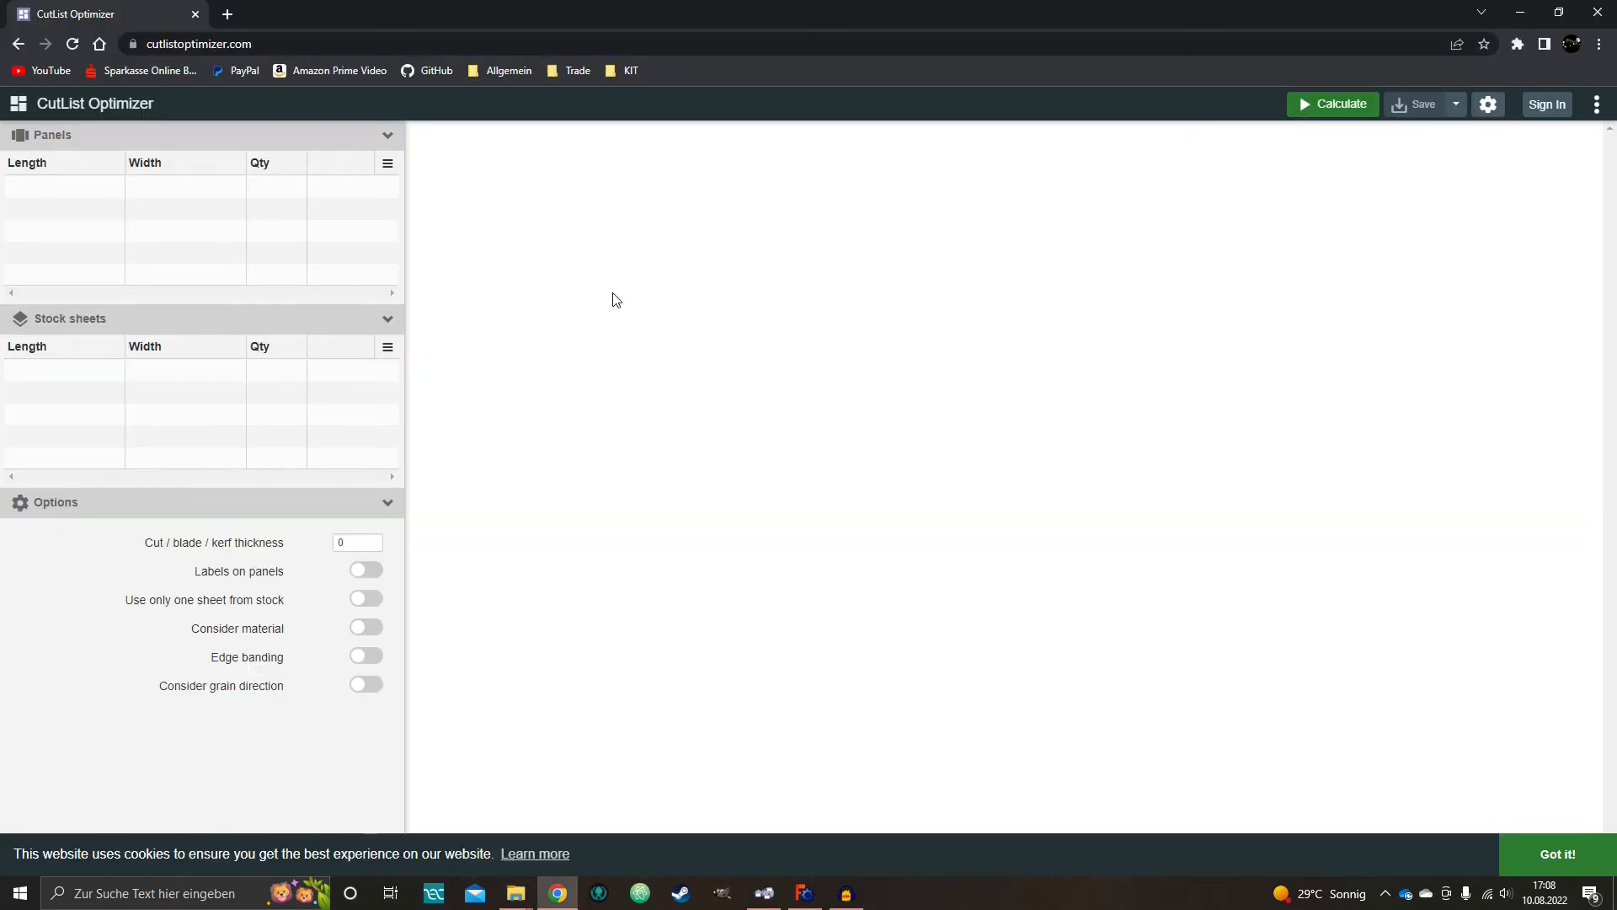
- Define a stock sheet with length 1000, width 3000 and quantity 2
click(82, 364)
text(1000)
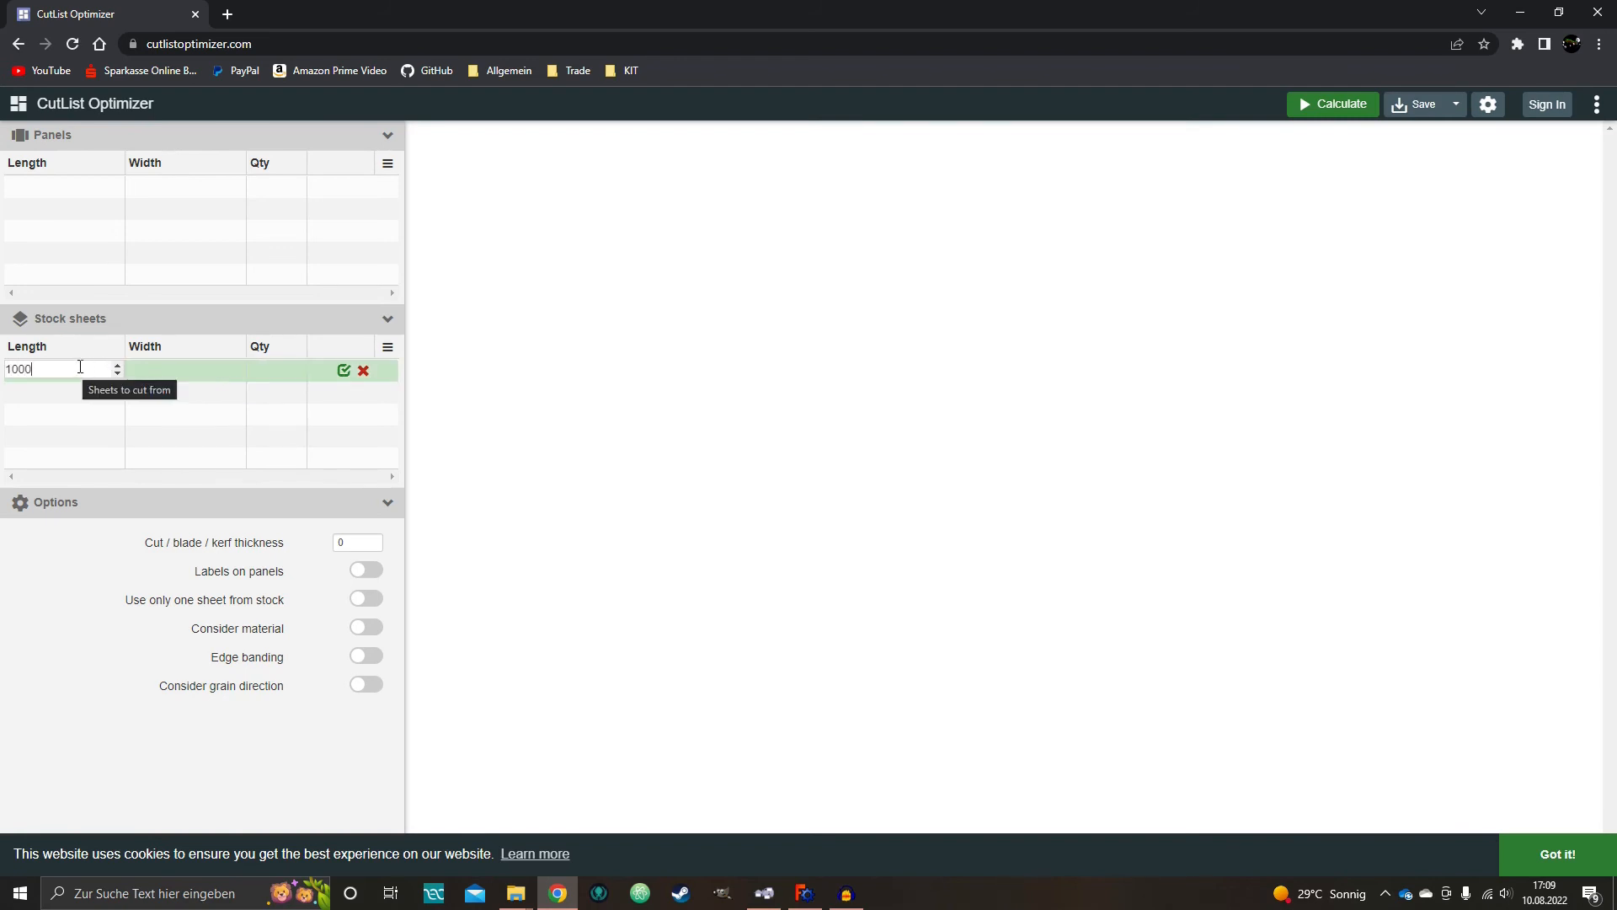
click(167, 362)
text(3)
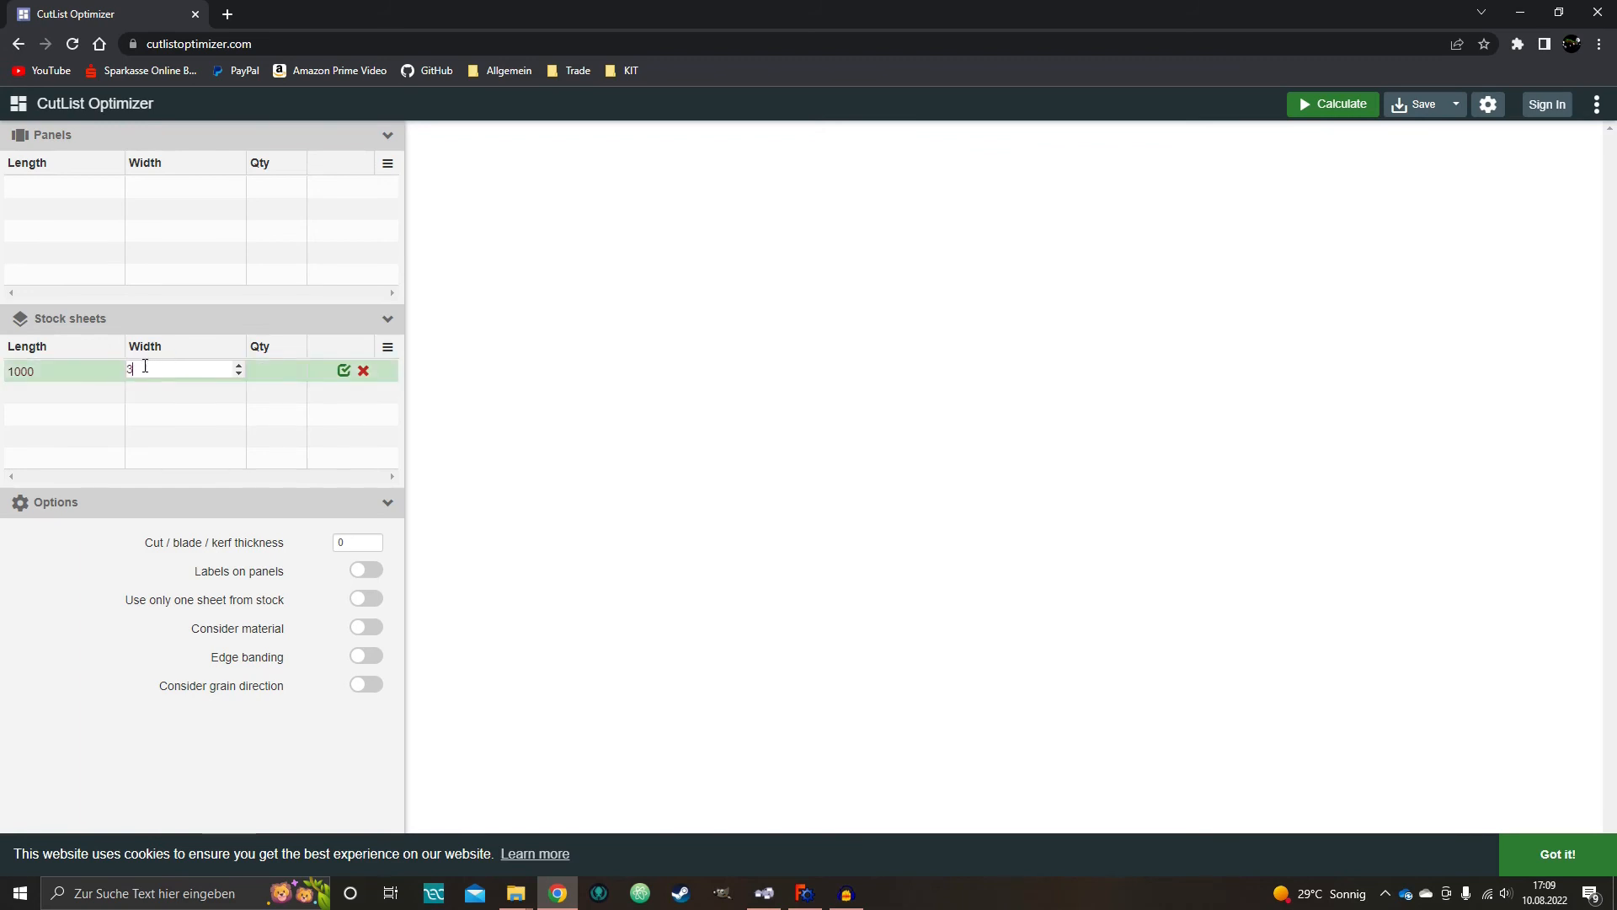
text(0000)
key(BackSpace)
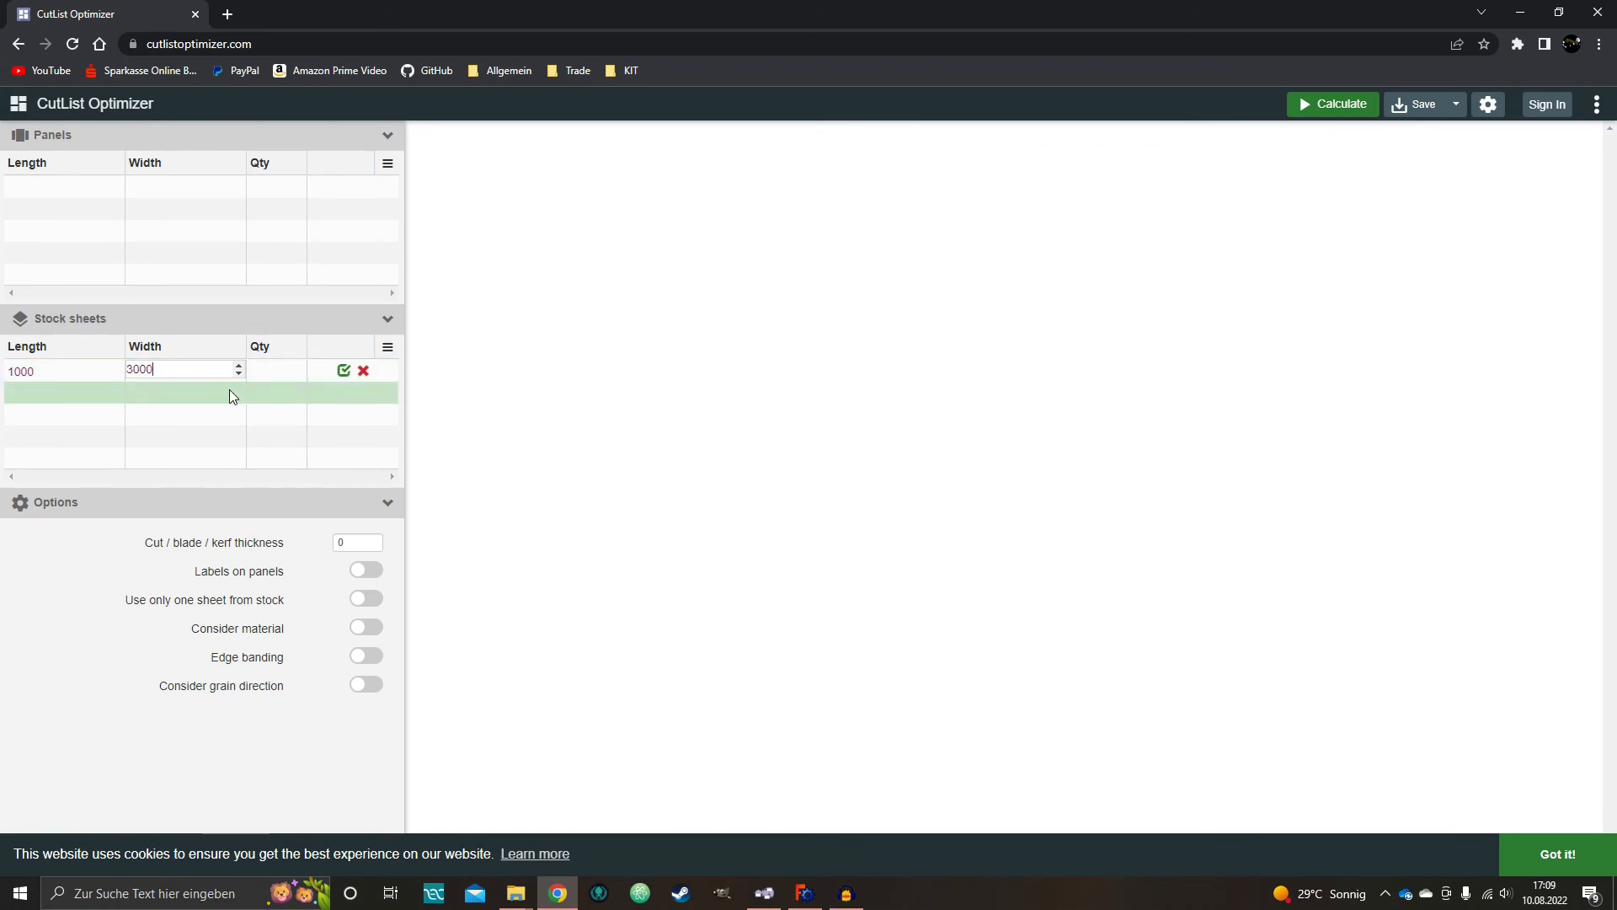
click(263, 369)
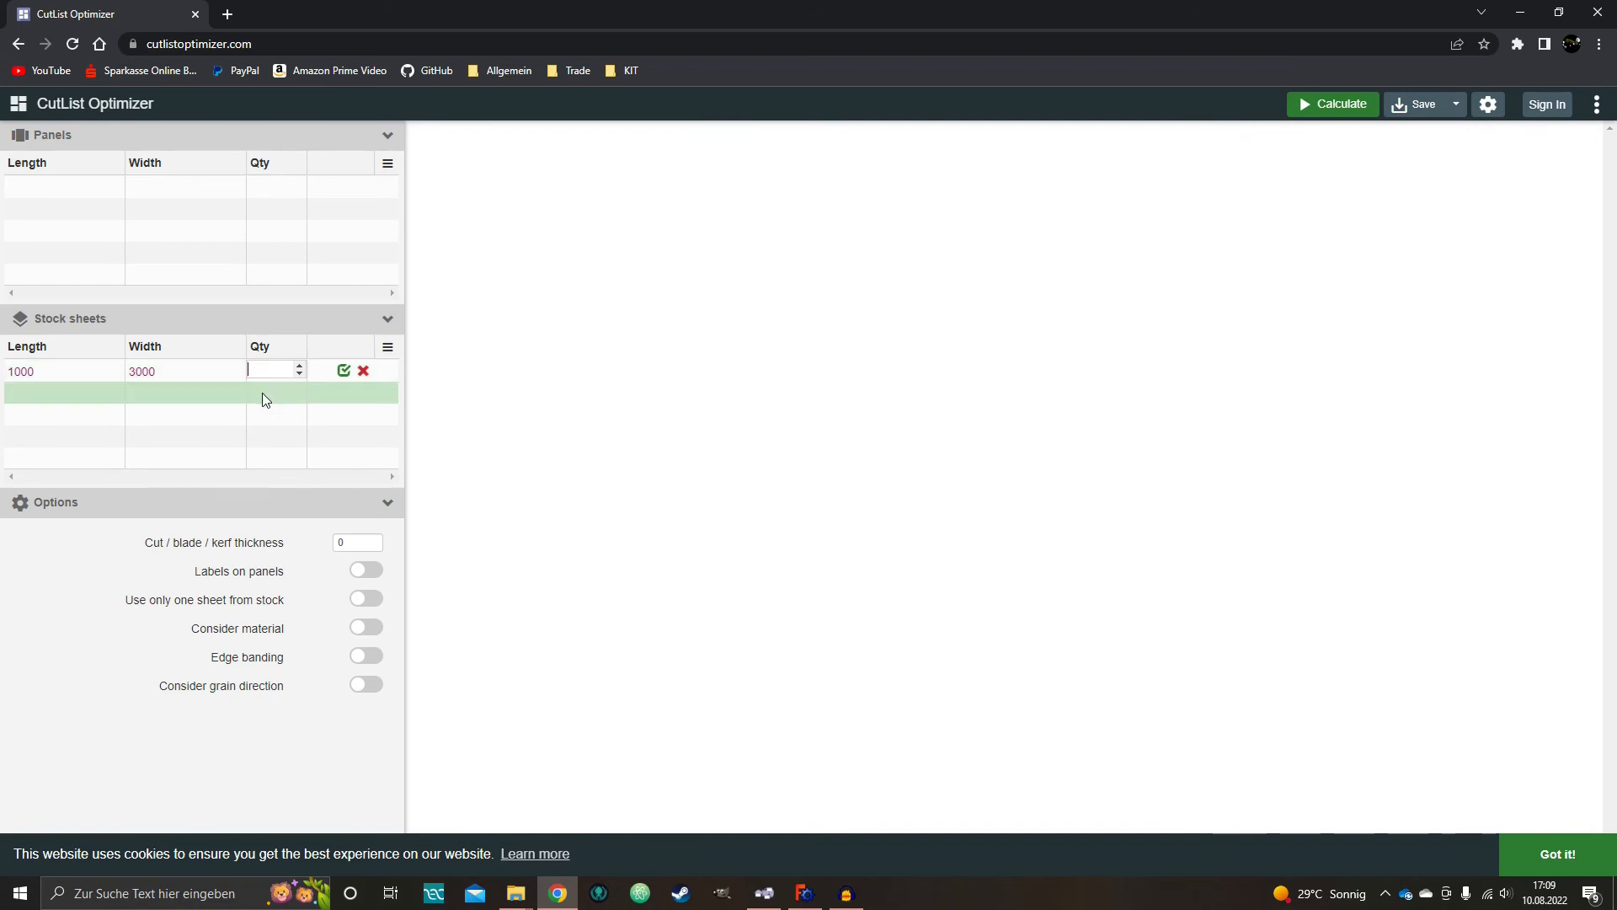
text(3)
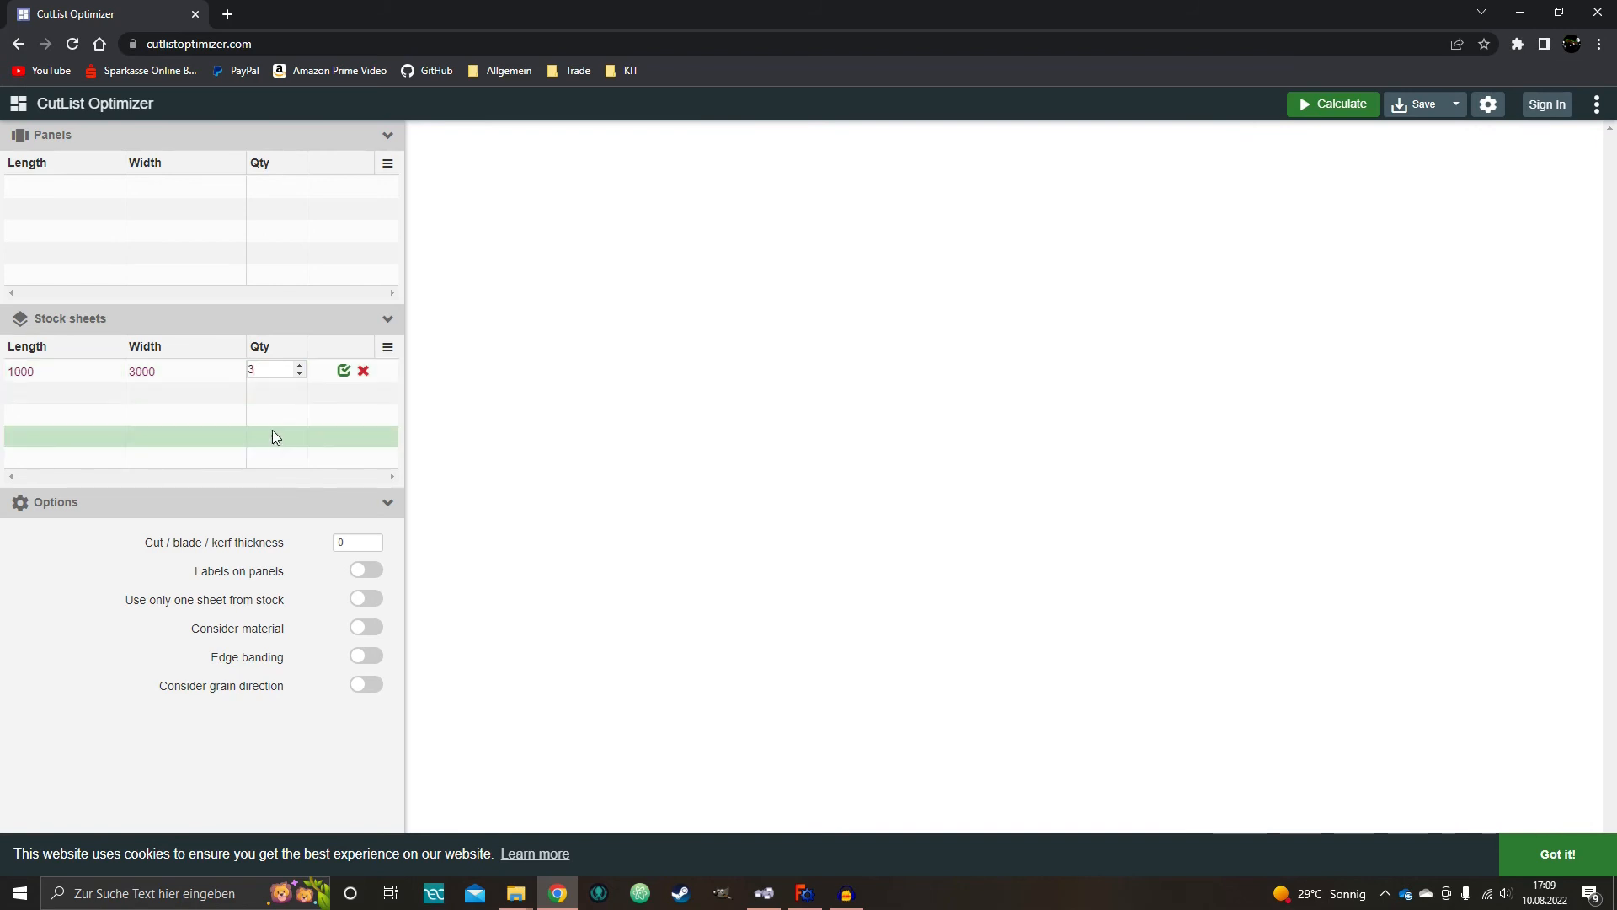
key(BackSpace)
text(2)
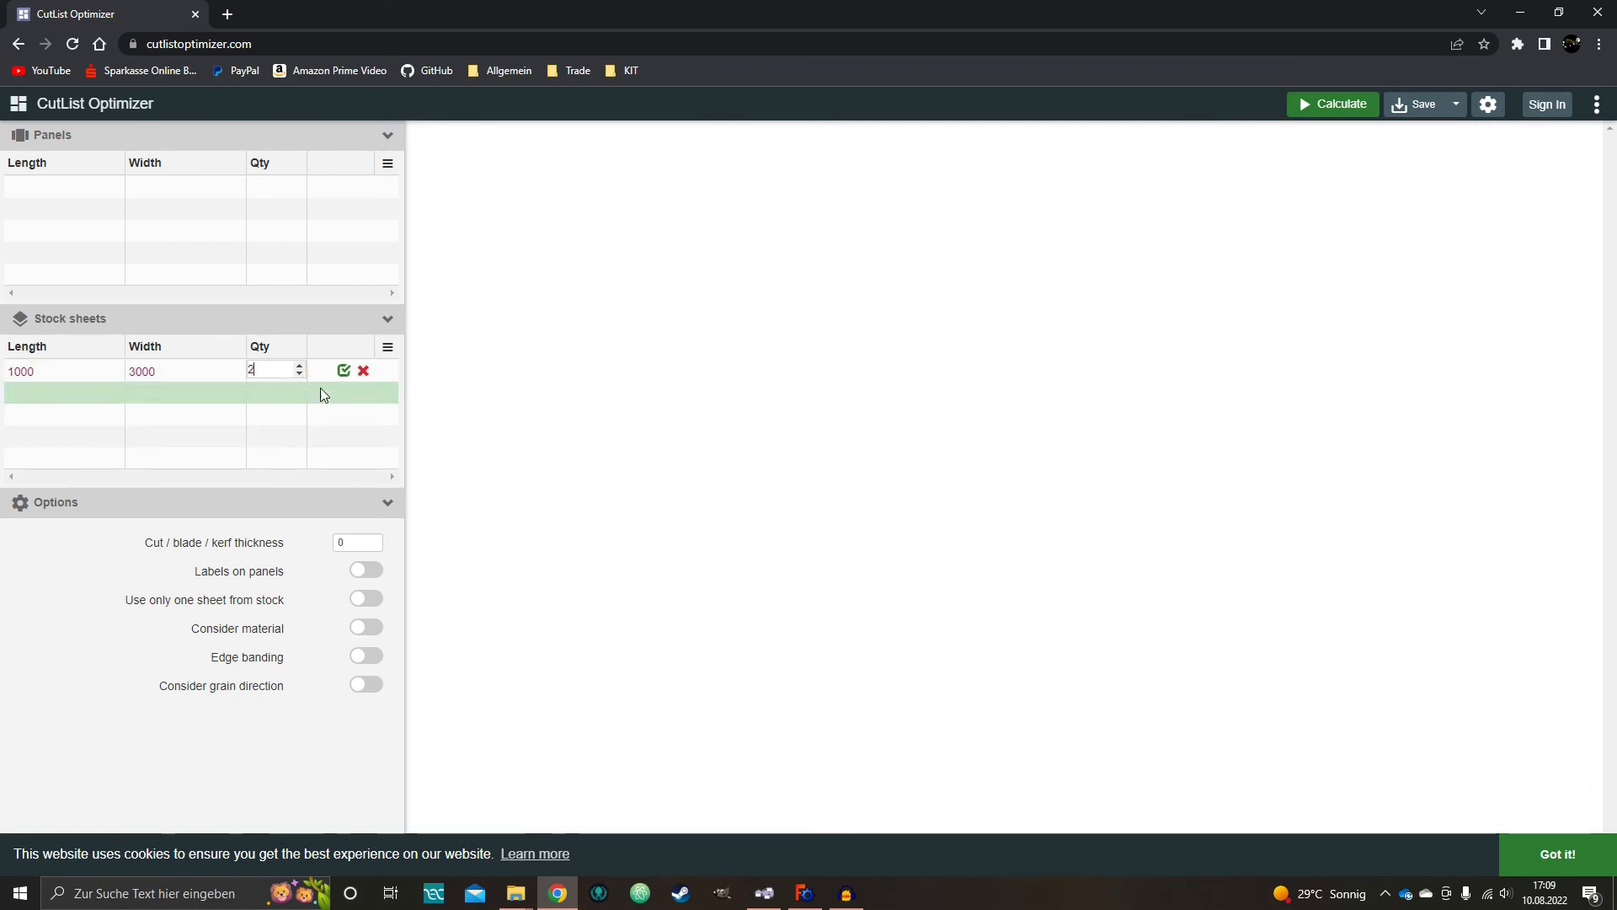
click(99, 185)
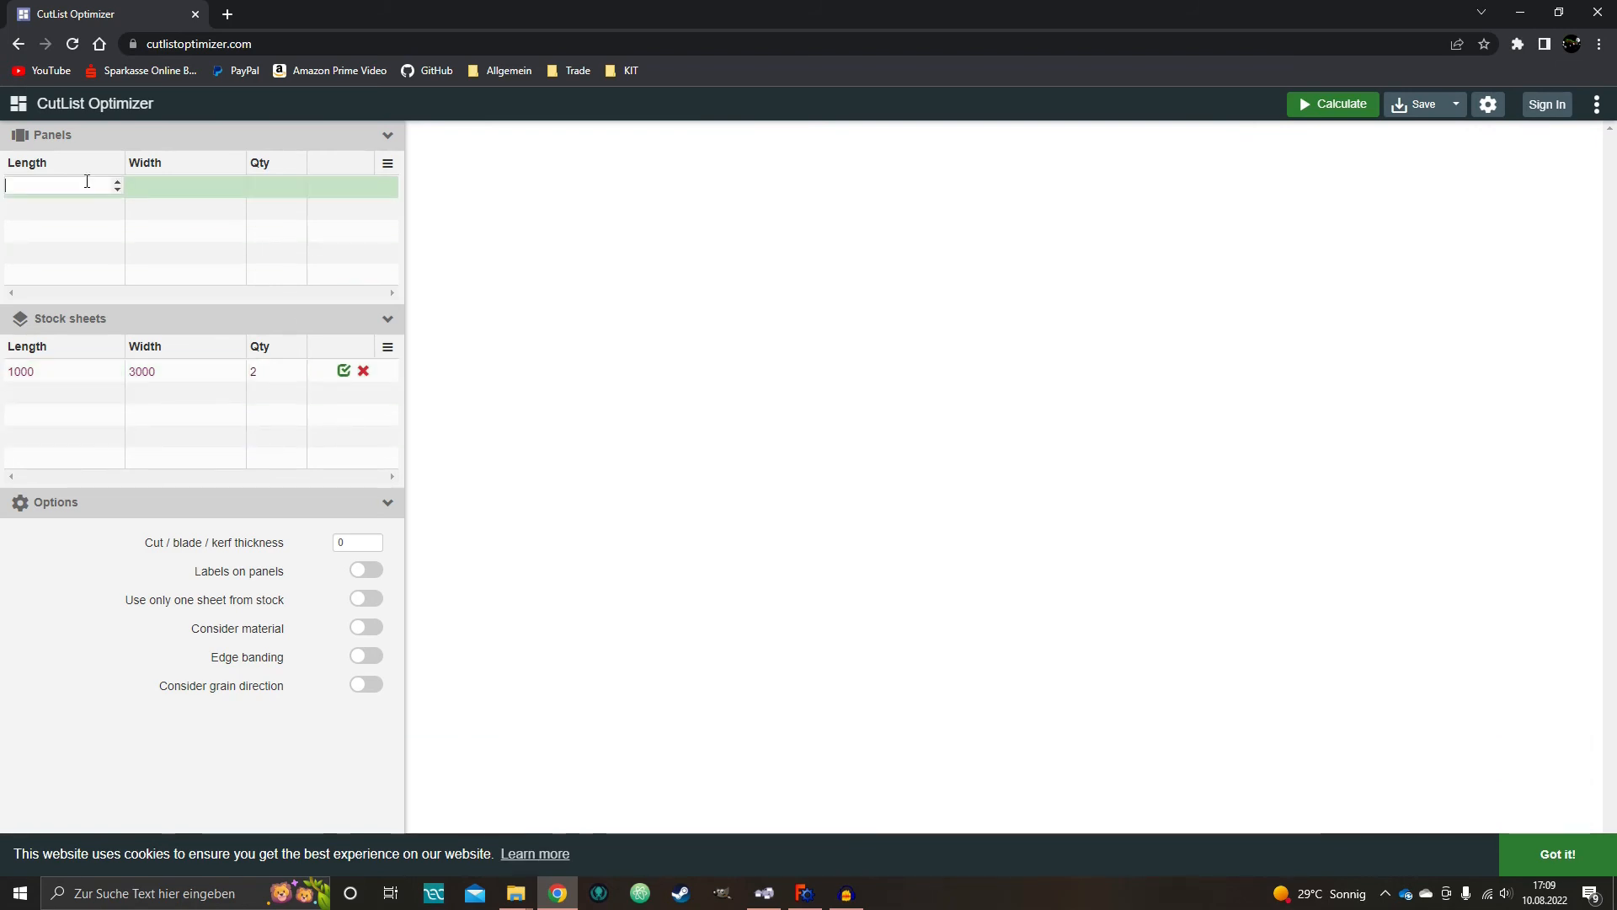
click(388, 164)
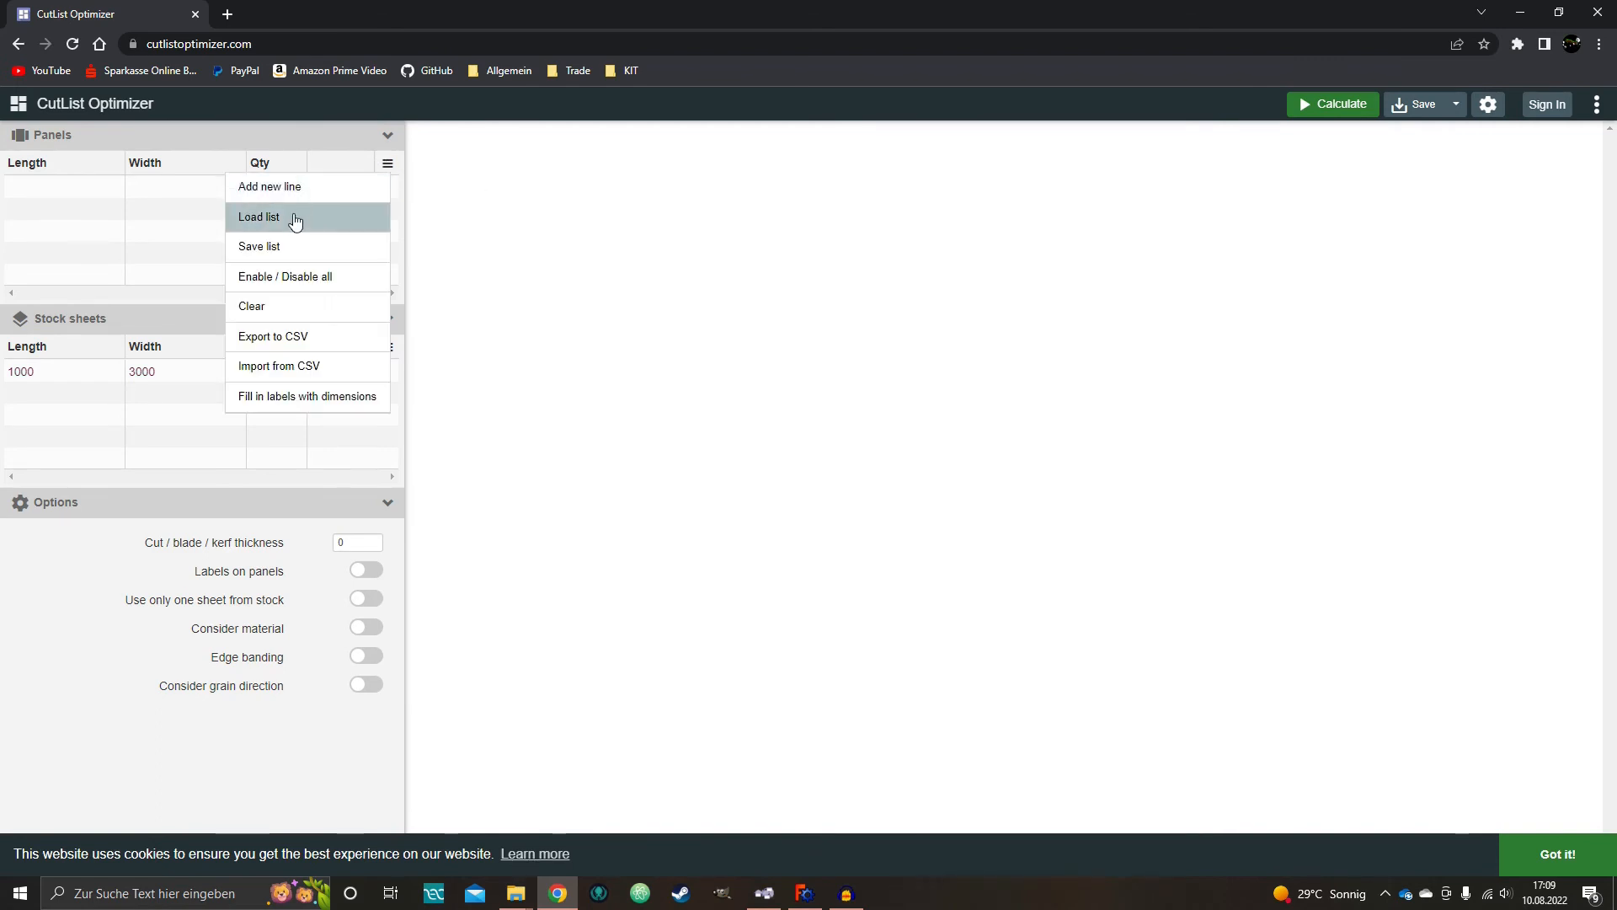
click(271, 222)
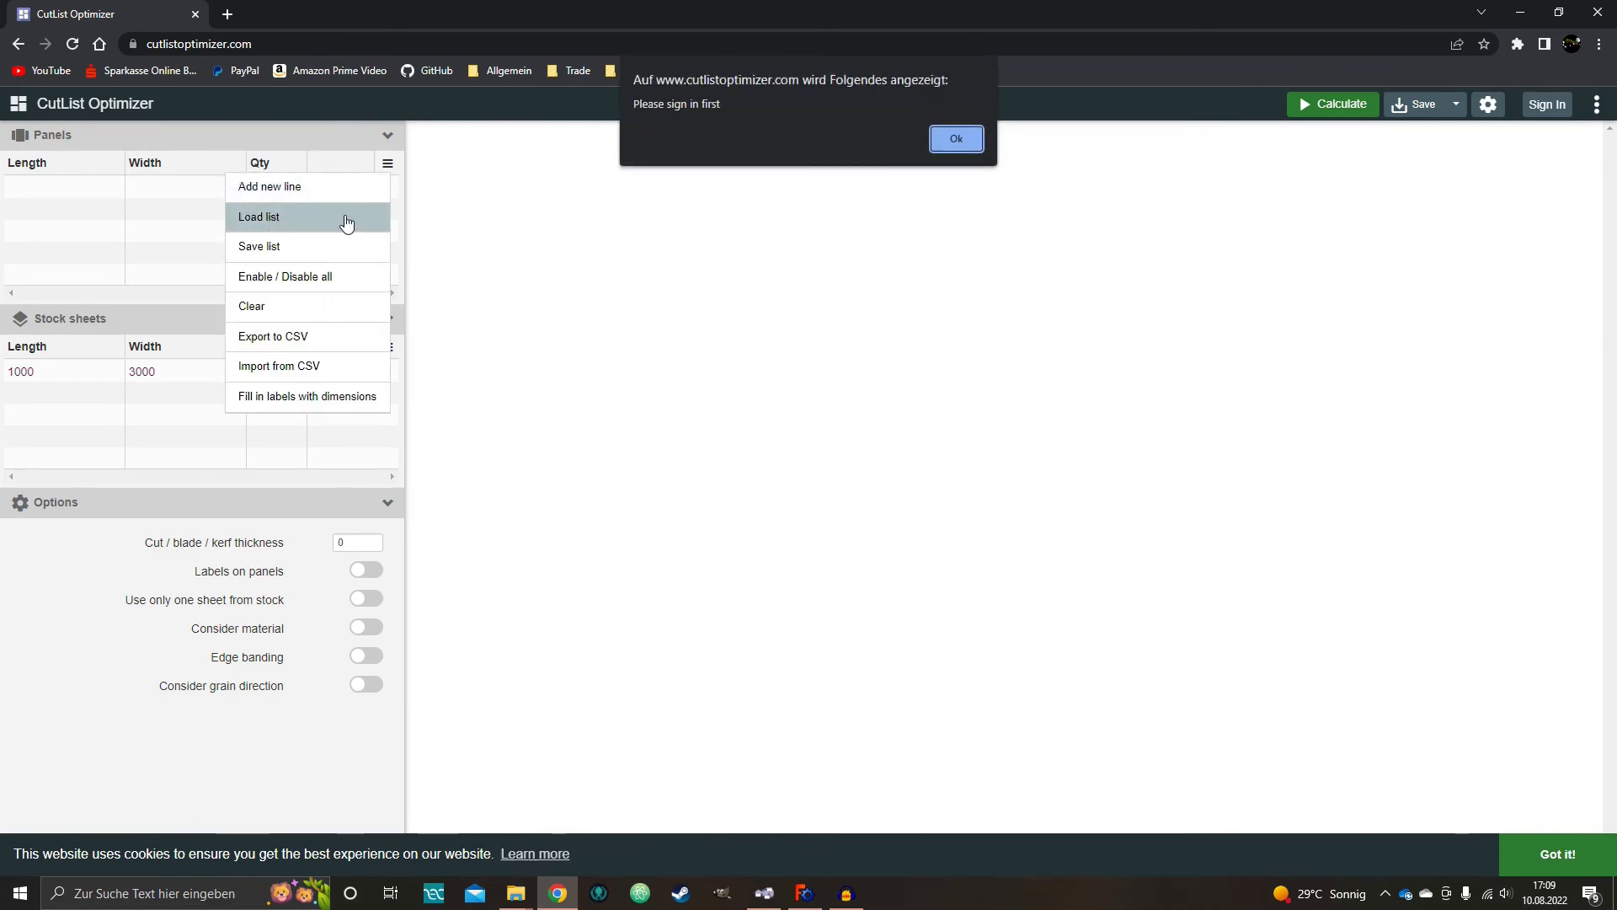
click(960, 143)
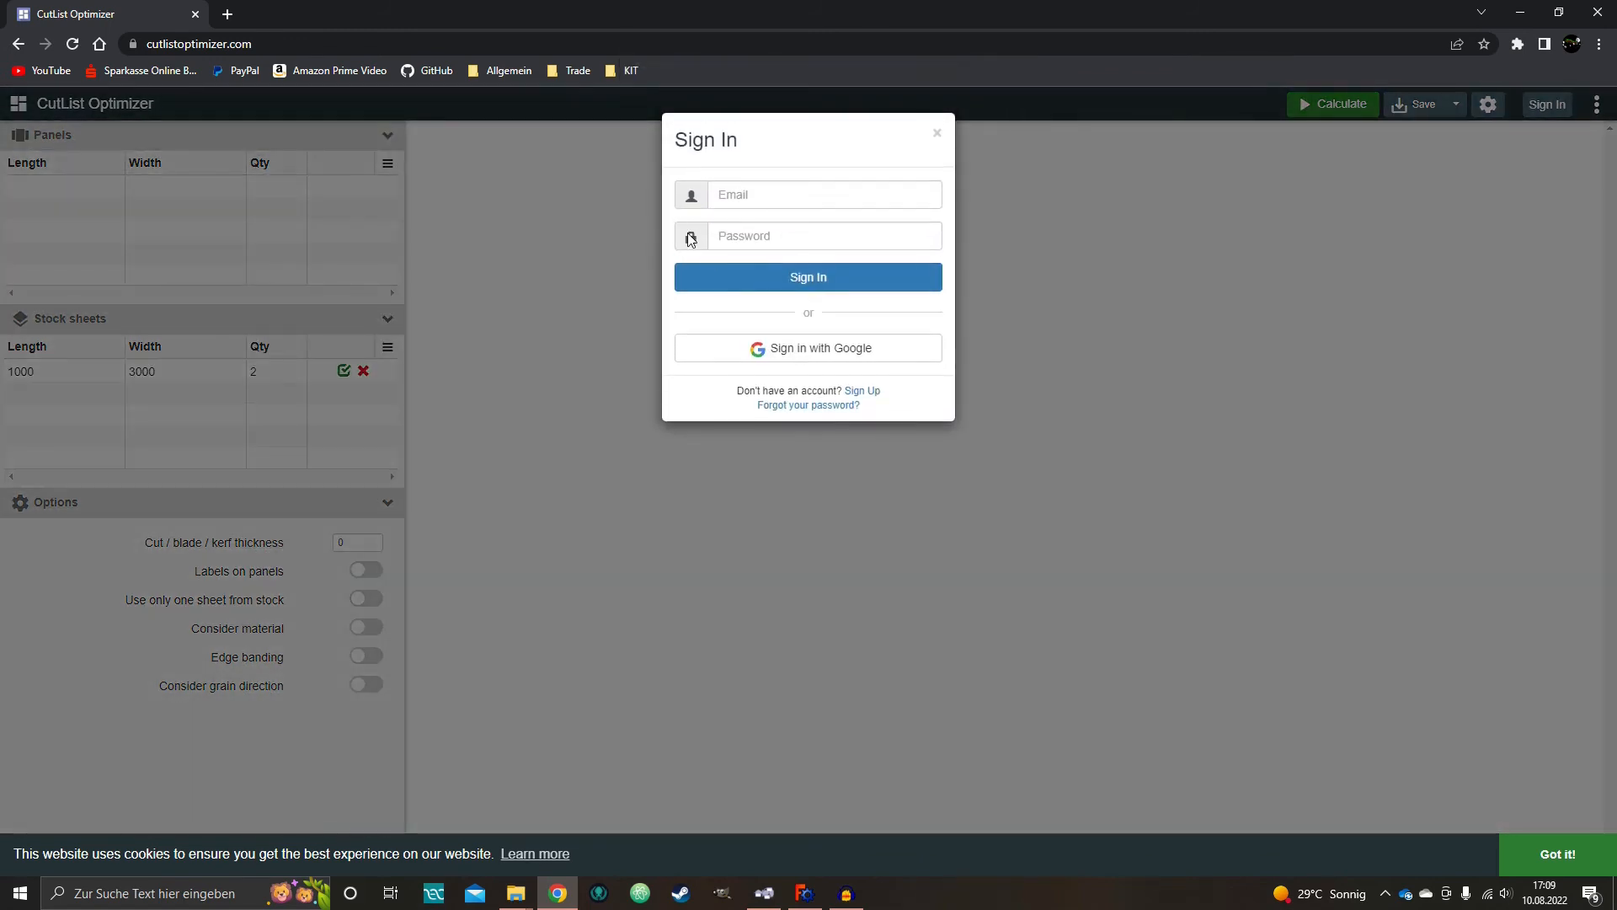
click(936, 133)
- Import CutList_16.csv from the Dokumente folder into the Panels list
click(387, 163)
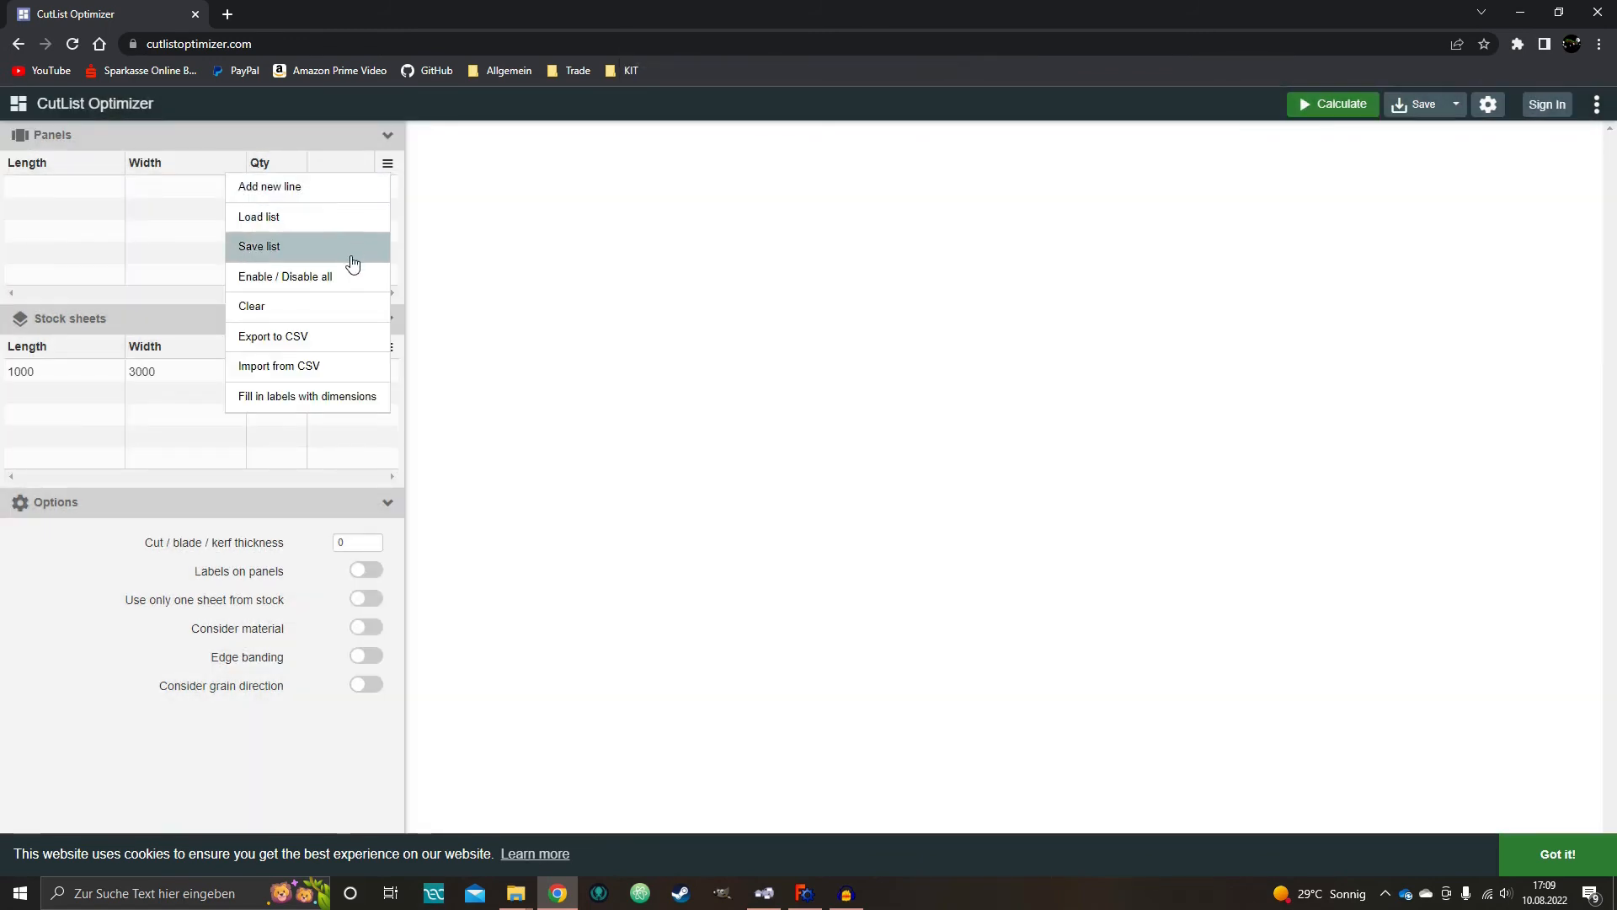
click(277, 367)
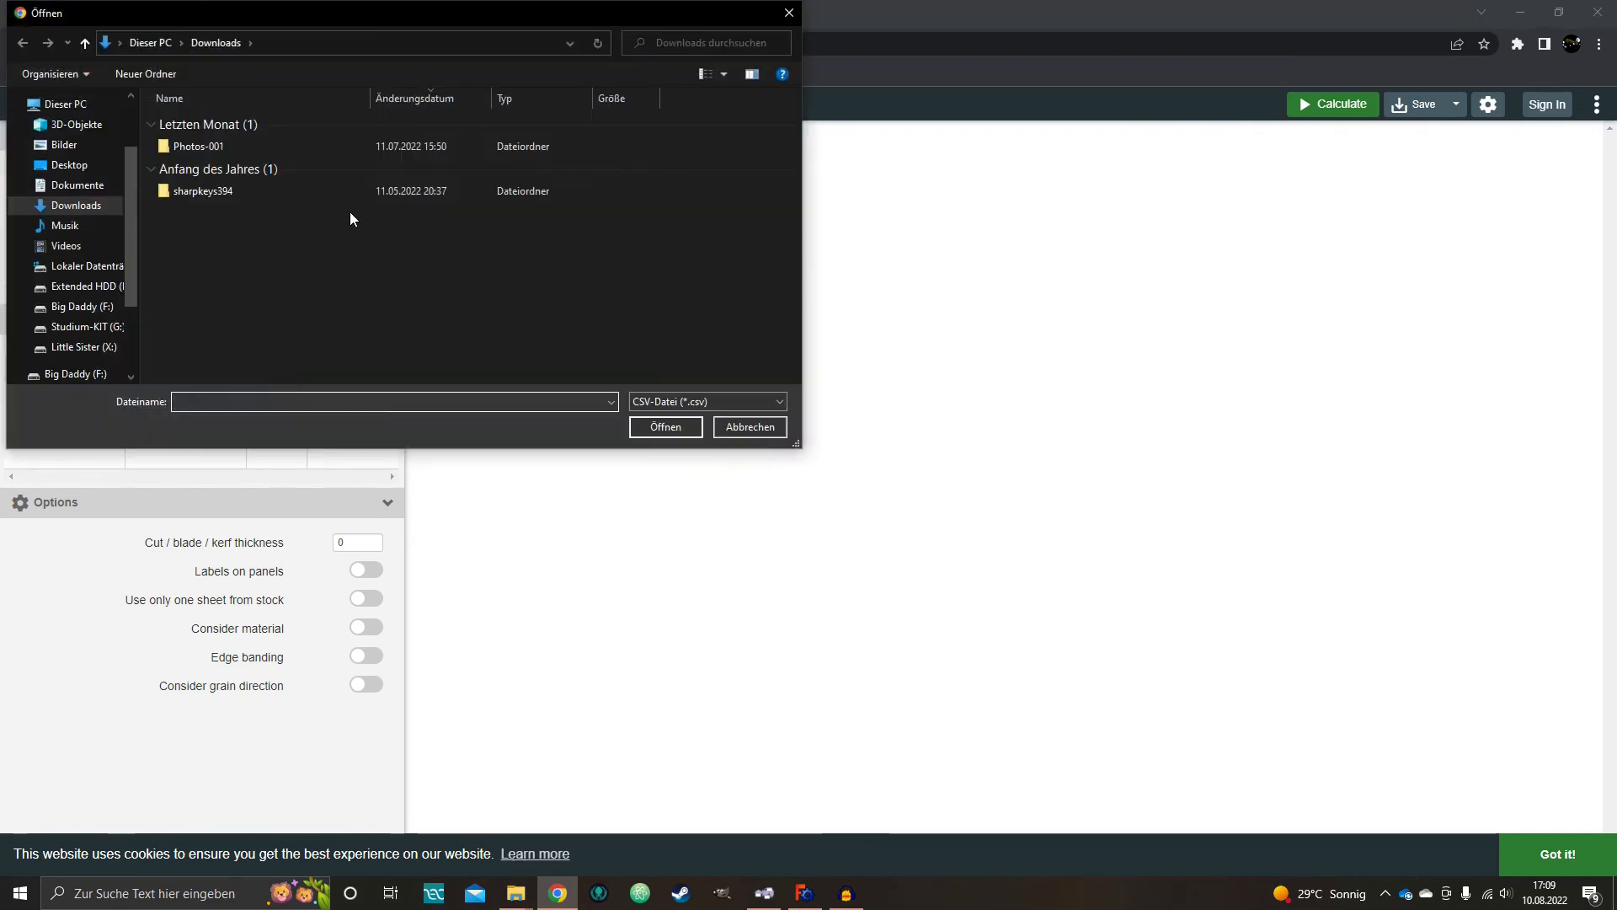
click(93, 179)
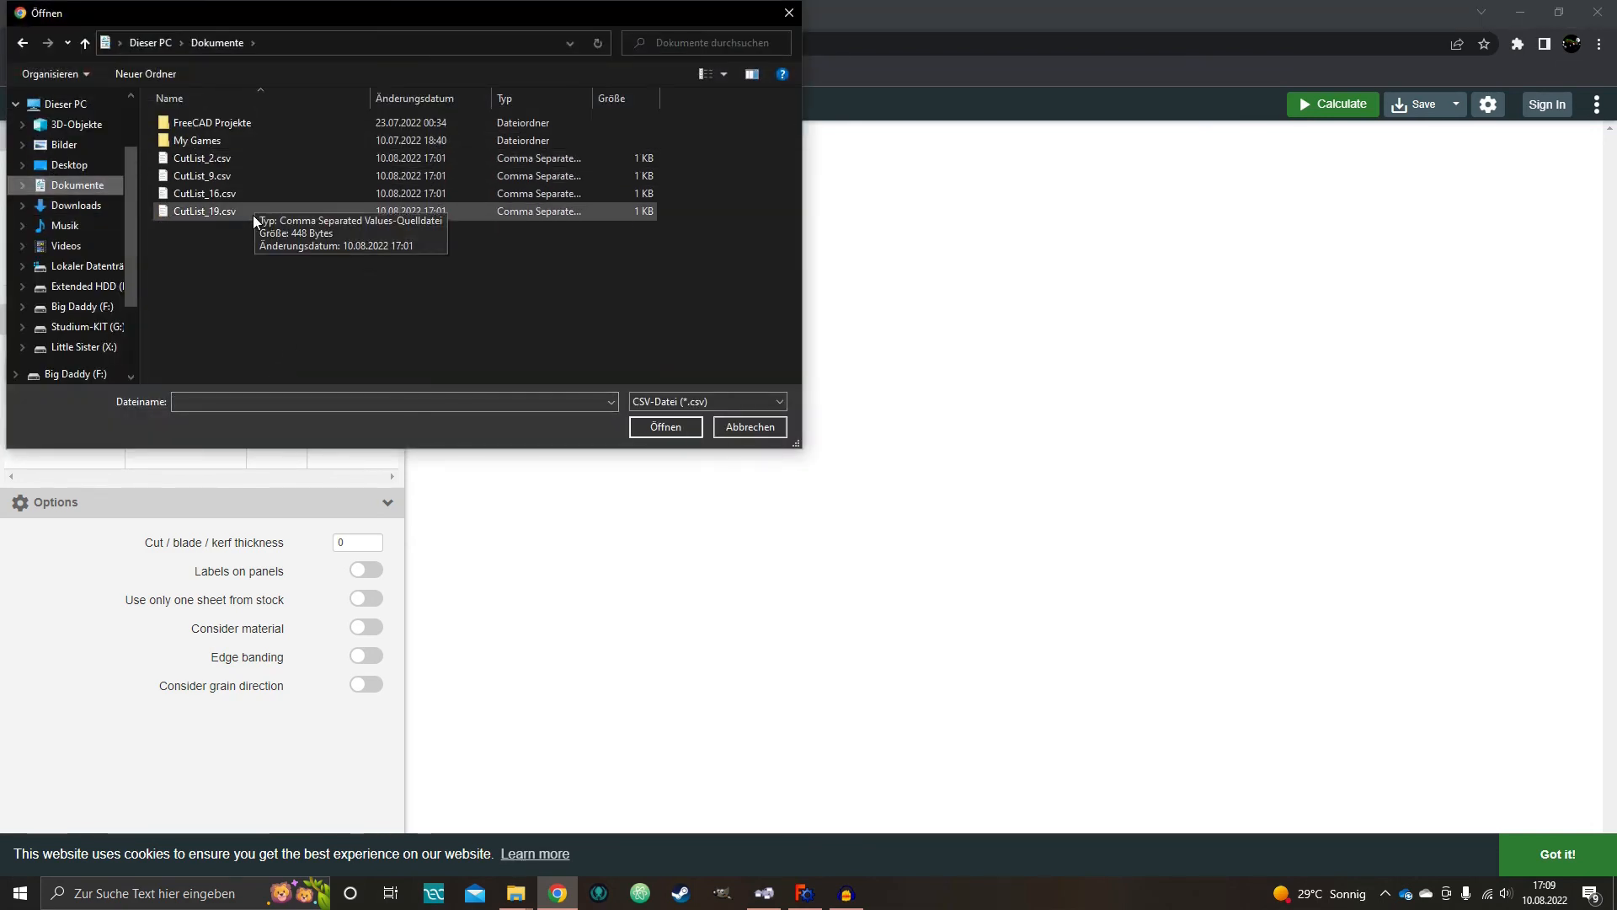
click(232, 196)
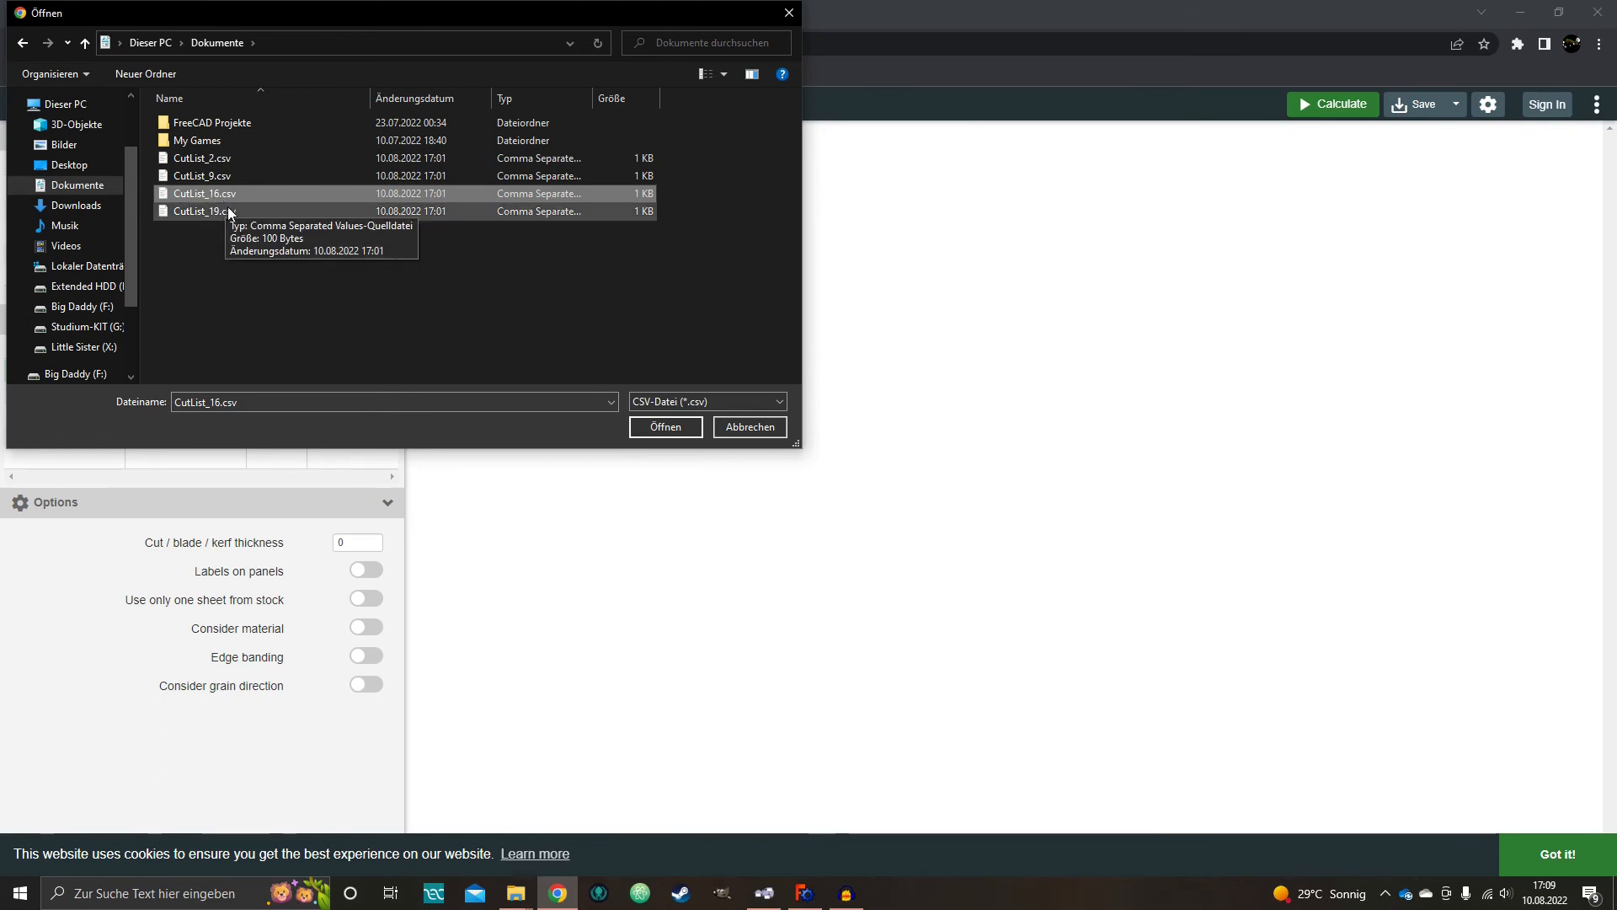
click(687, 426)
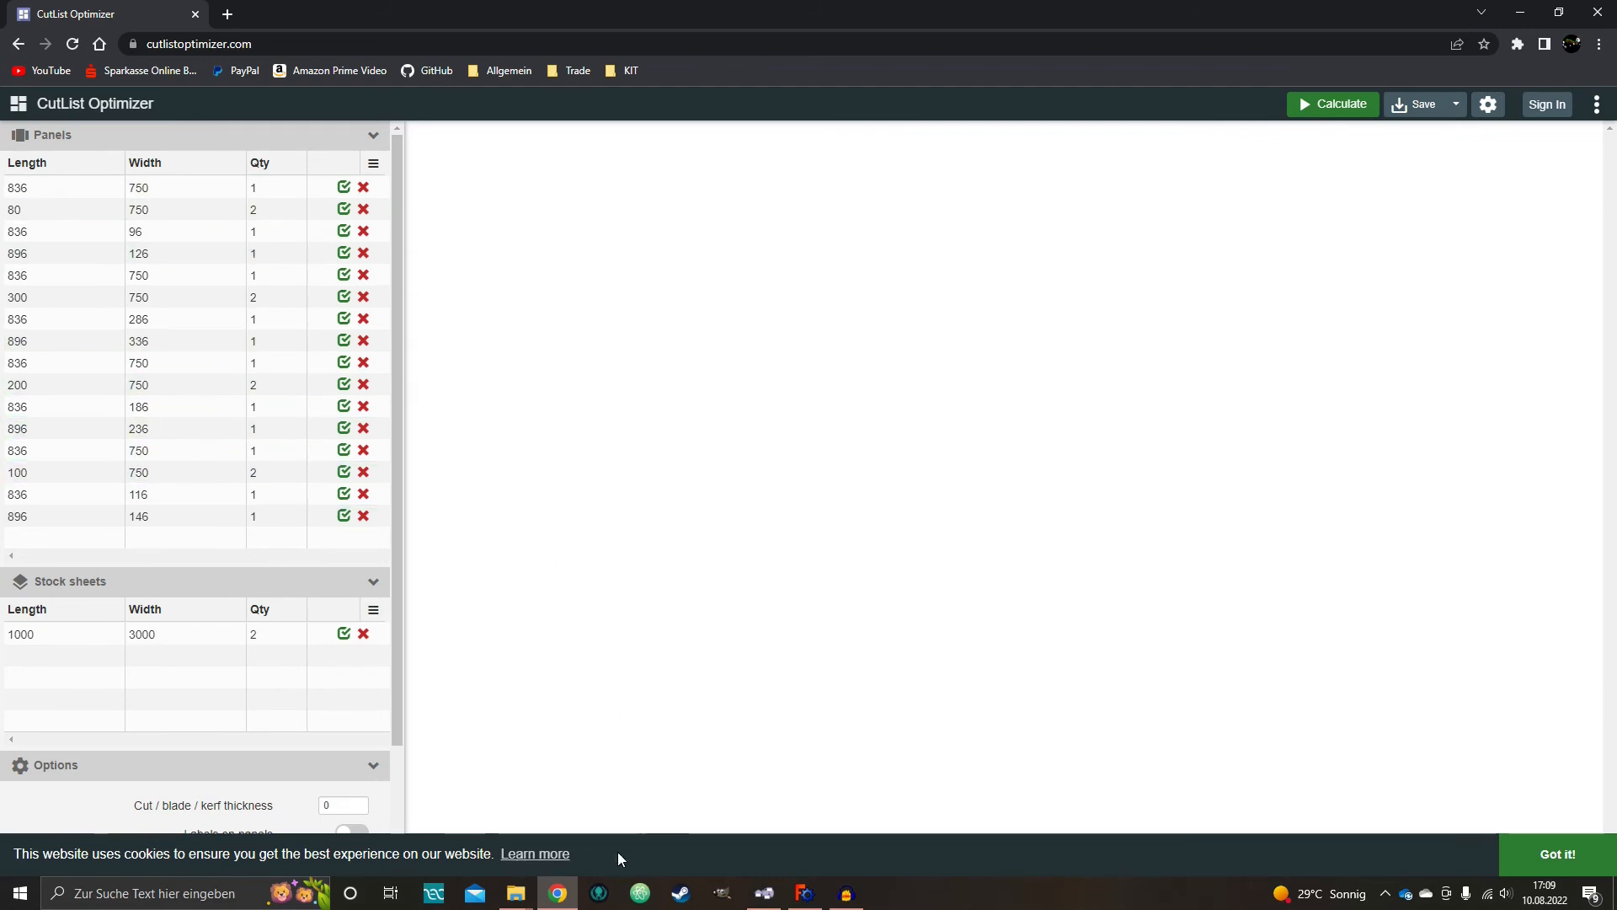
- Calculate the optimized cutting layout for the imported panels on the stock sheets
click(1312, 104)
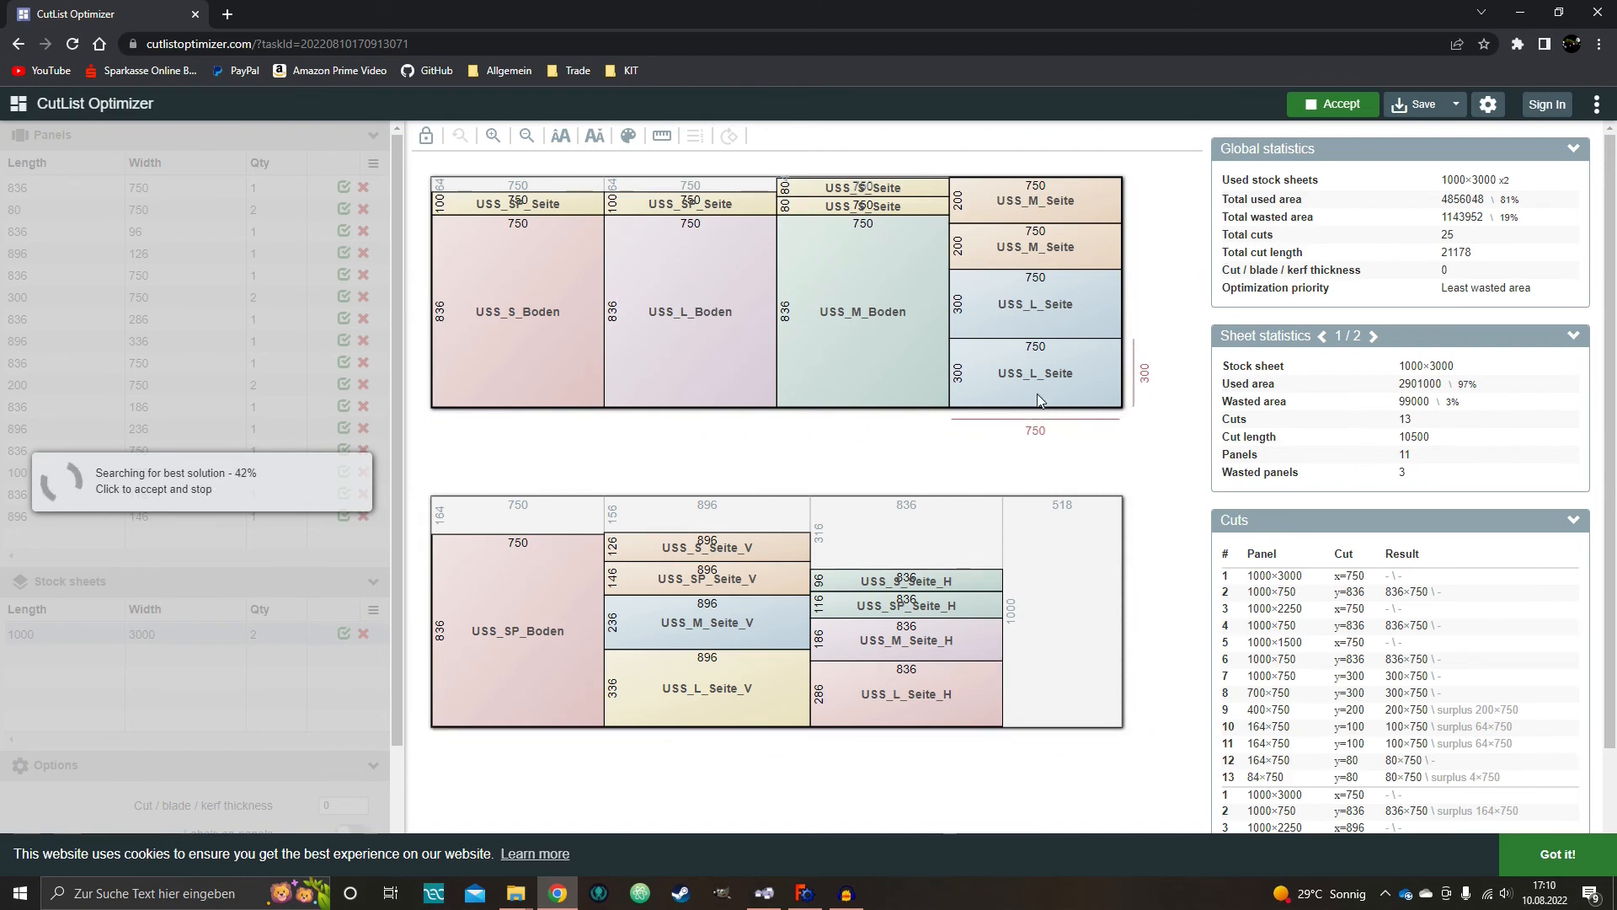
- Switch to FreeCAD and open the BOM spreadsheet of US_Schubladen to review its part dimensions
click(804, 893)
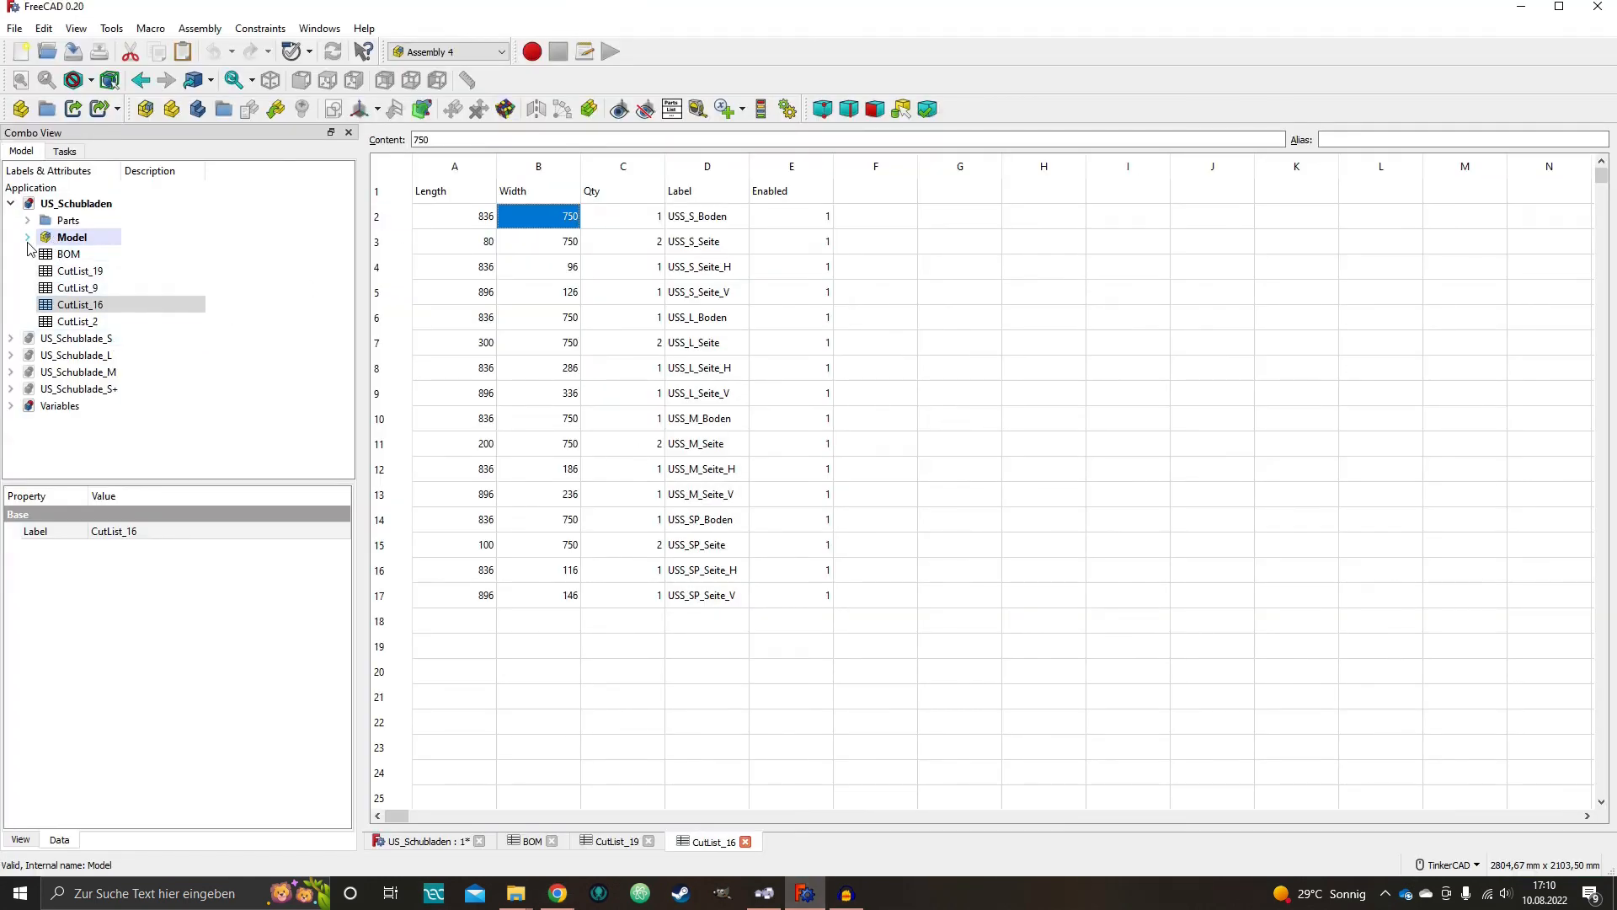
double_click(68, 253)
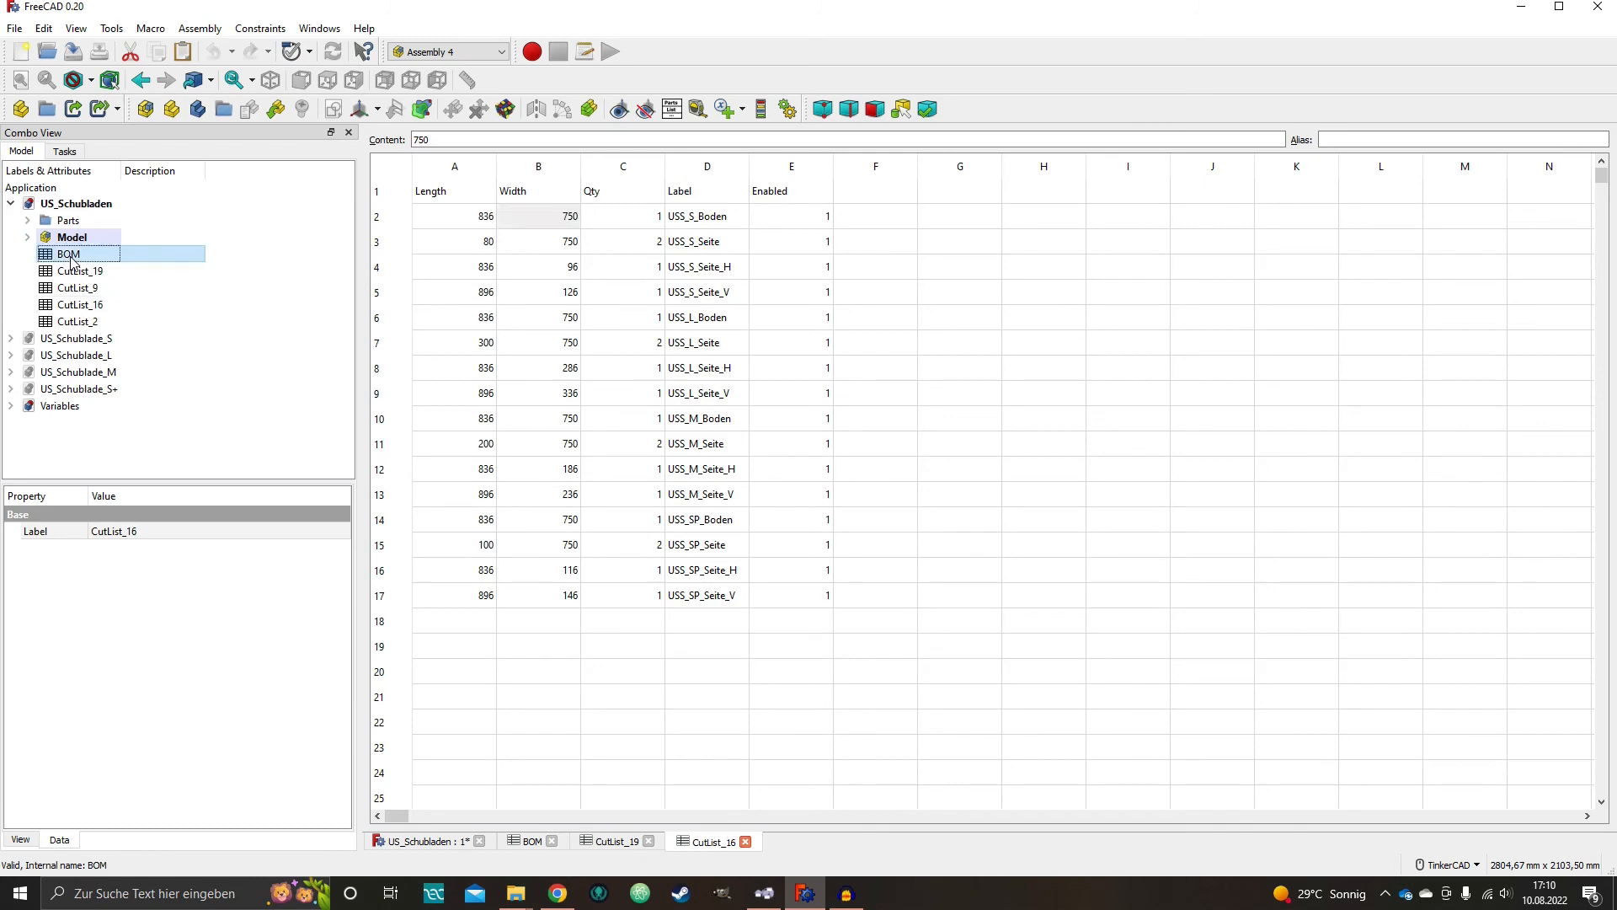
click(1240, 244)
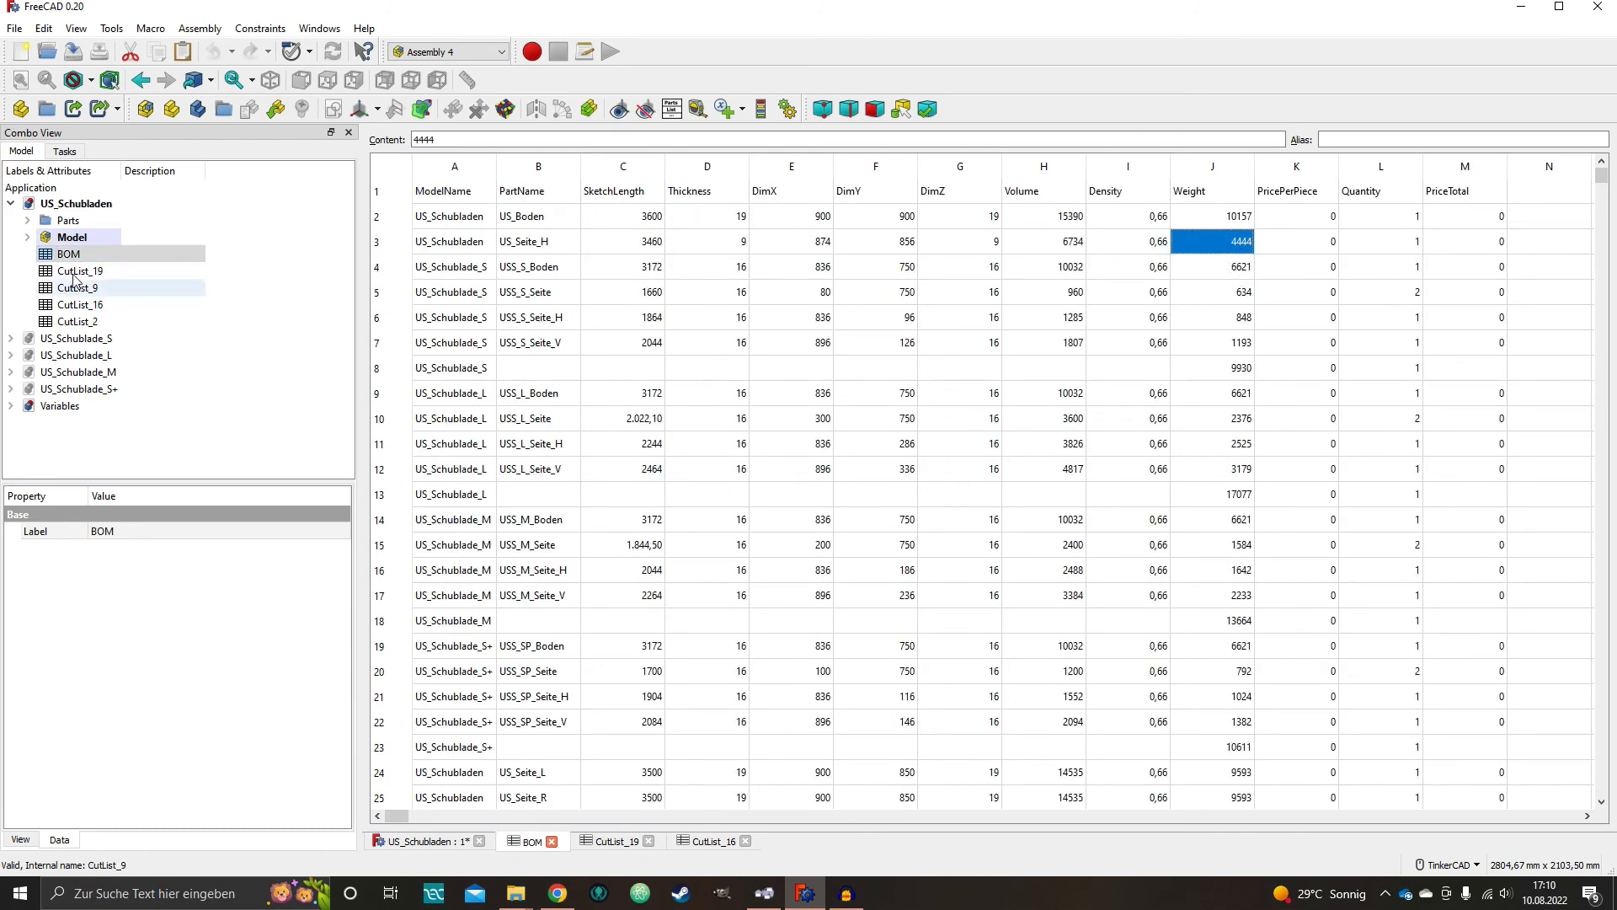
- Set the US_width property to 2000 in the Variables container of the Variables document
double_click(48, 408)
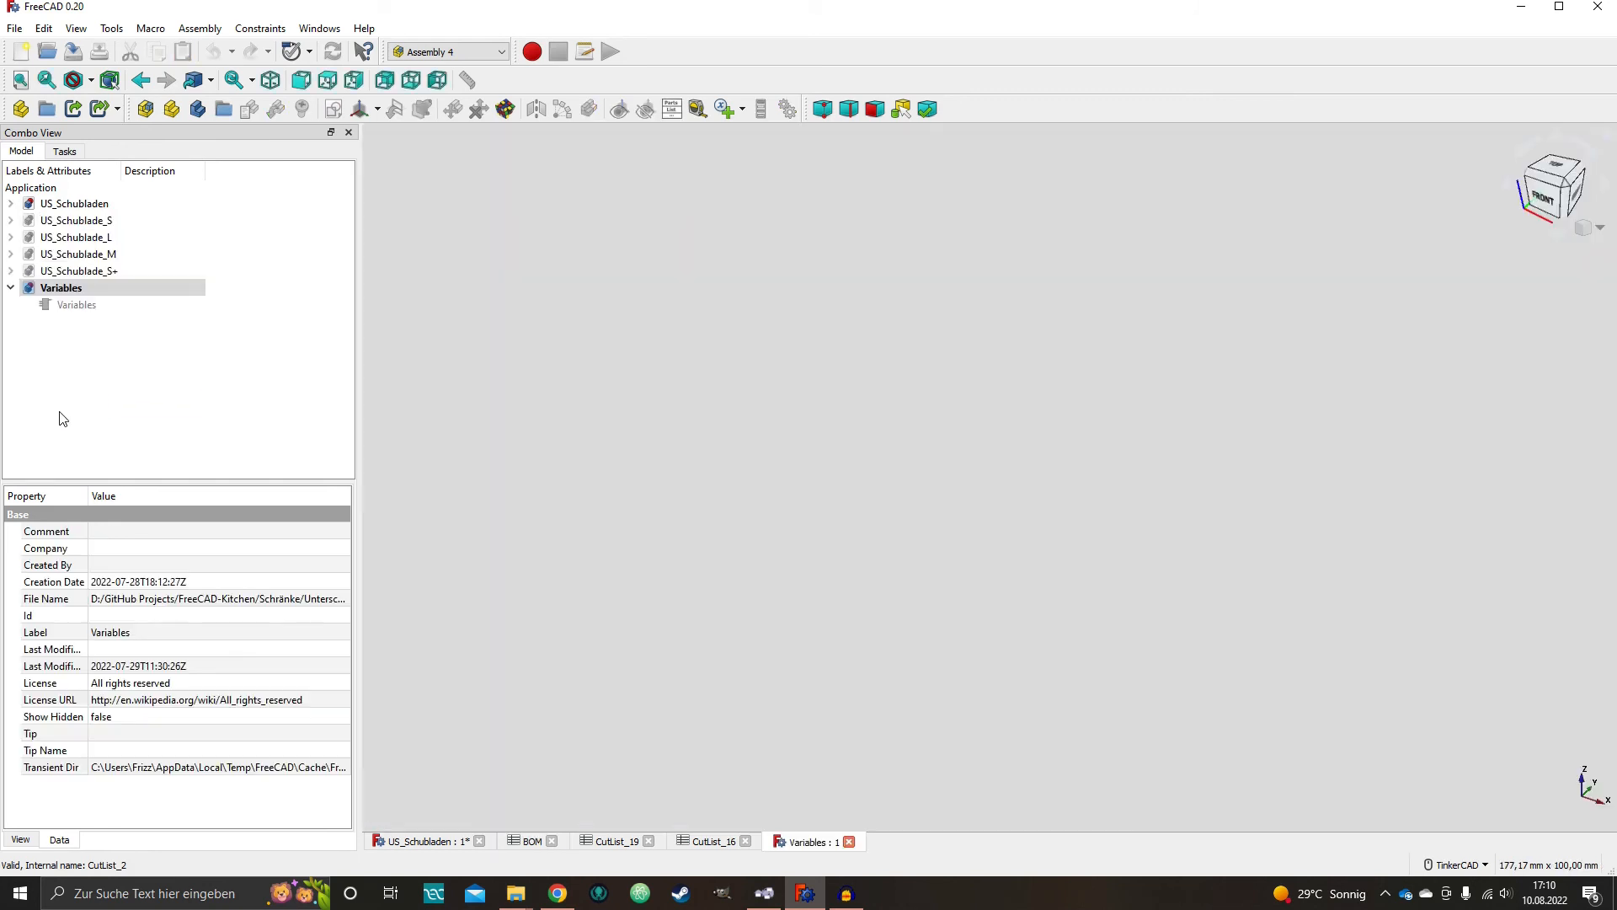
click(74, 306)
click(75, 306)
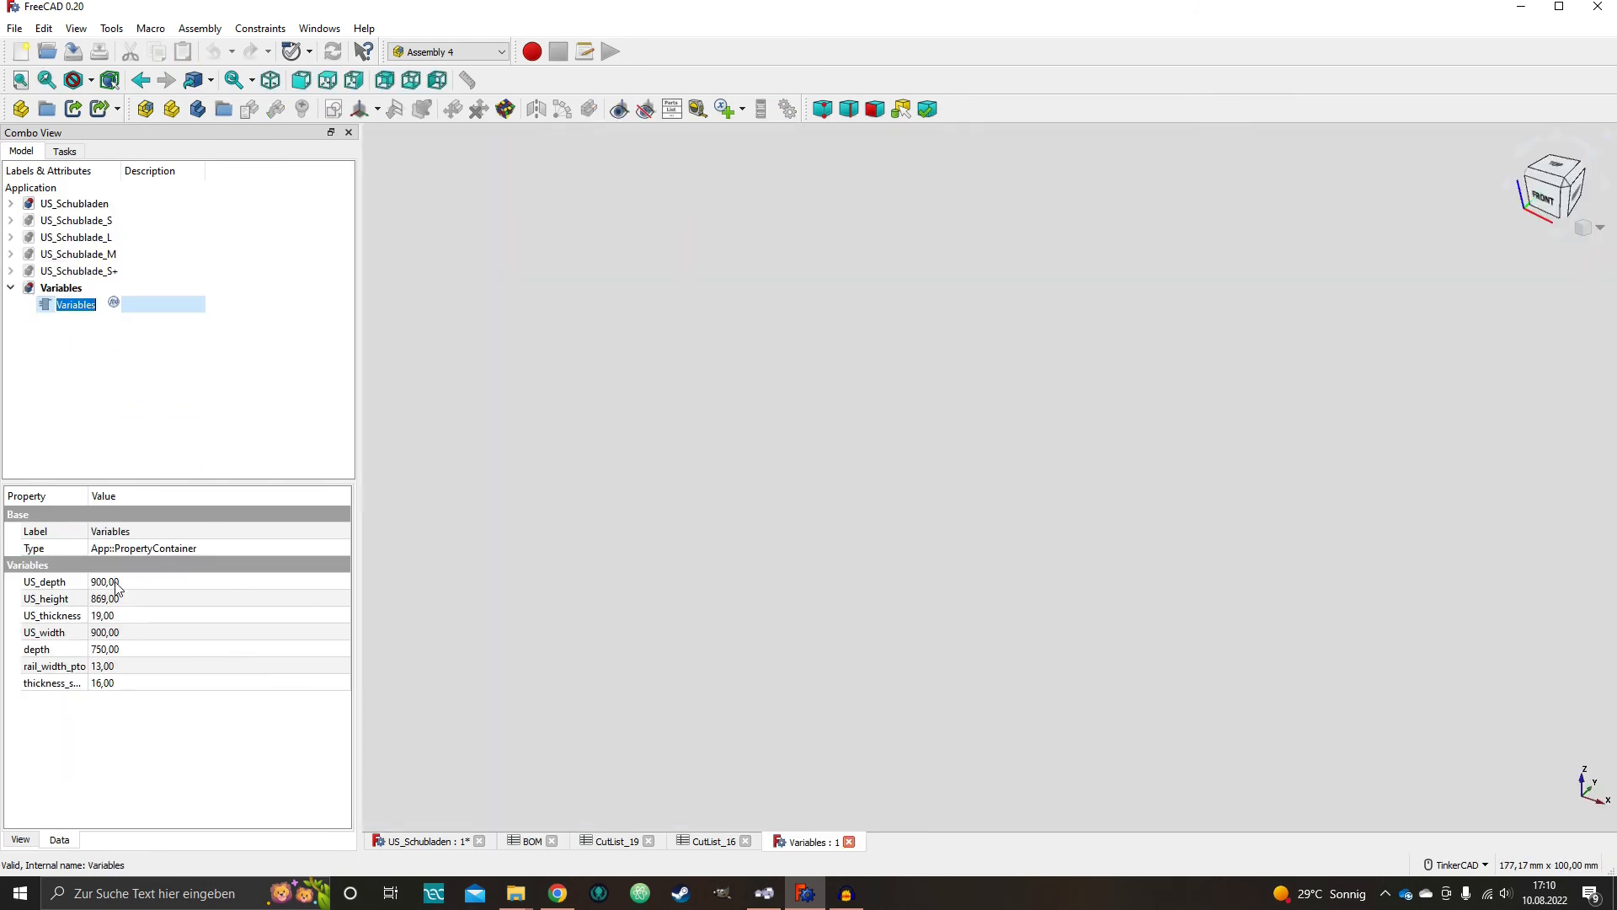
click(115, 633)
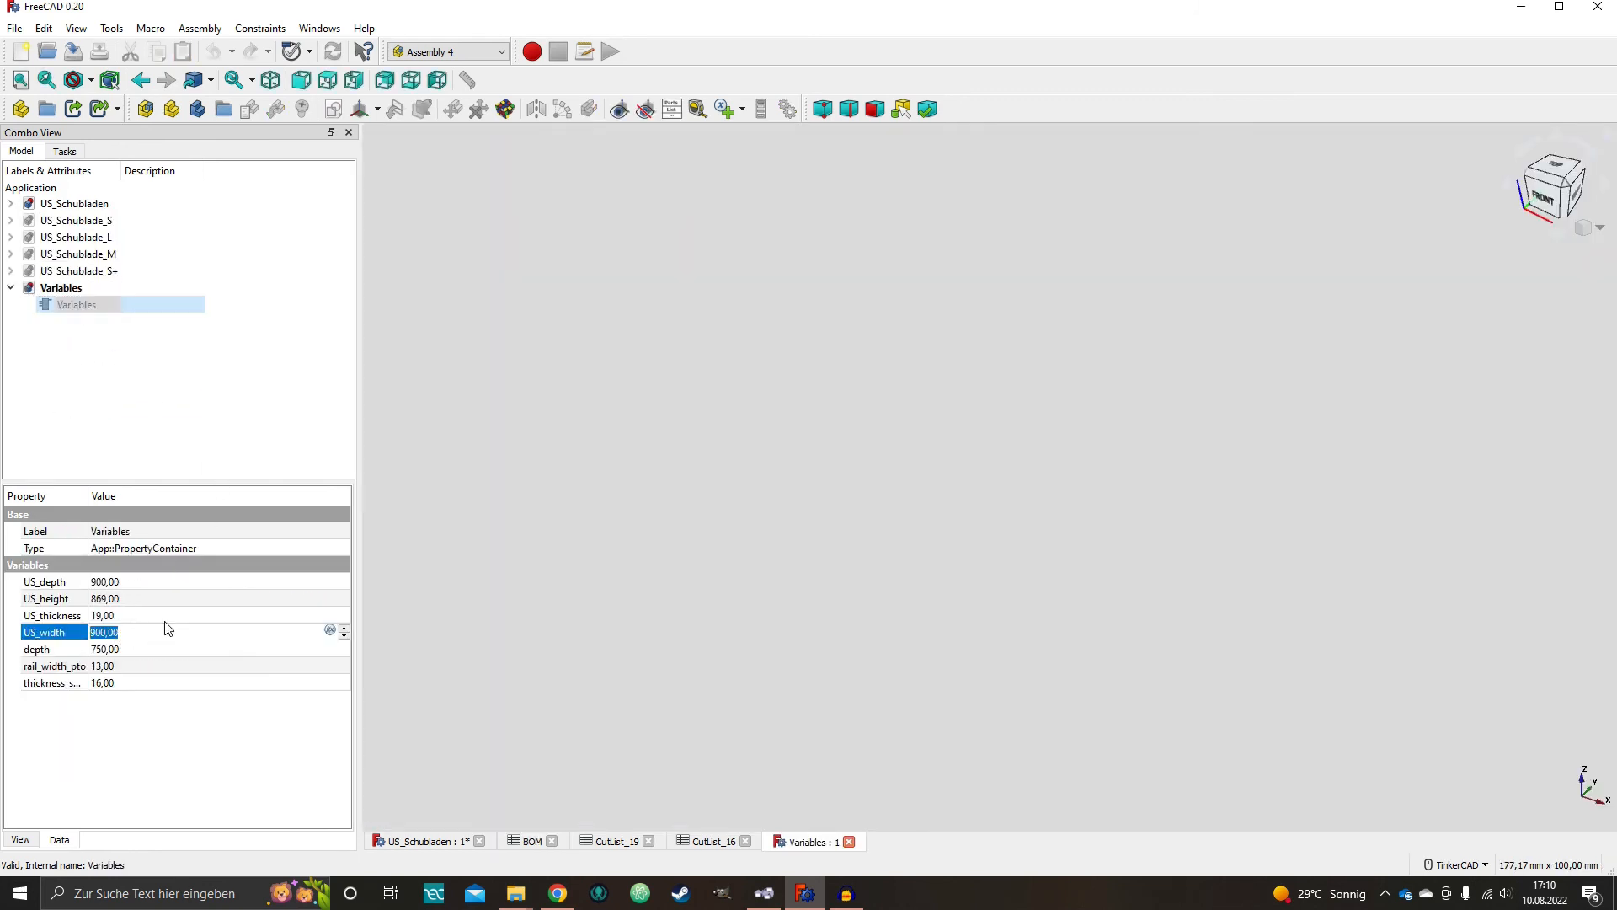
text(2)
key(Return)
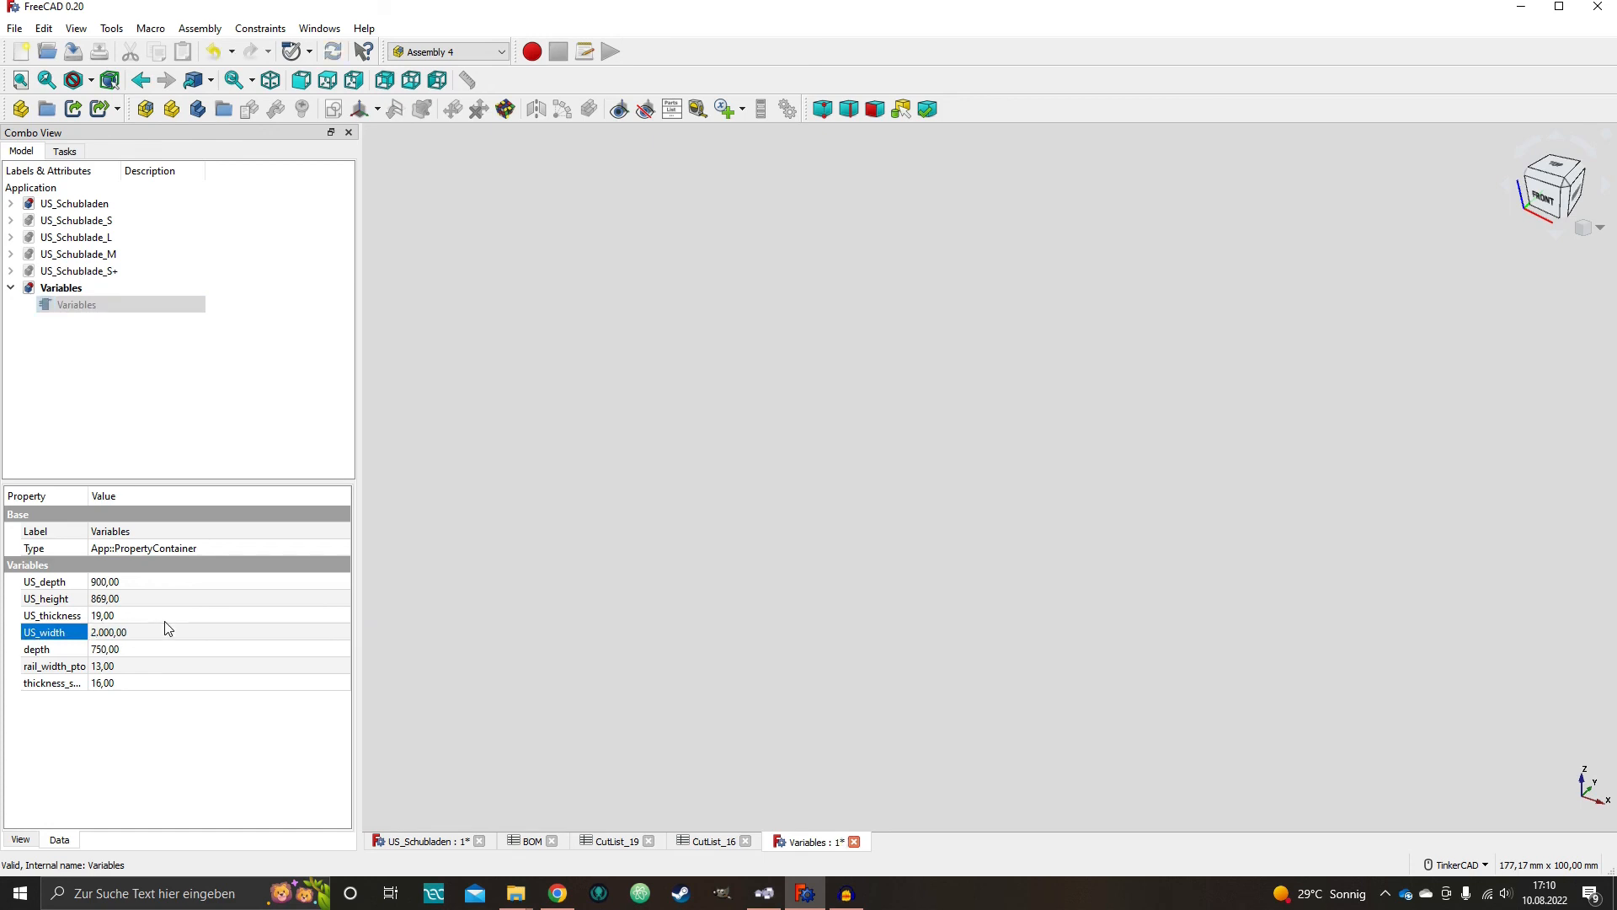
- Display the resized US_Schubladen assembly in 3D and check its existing BOM spreadsheet
click(11, 203)
click(82, 239)
click(512, 337)
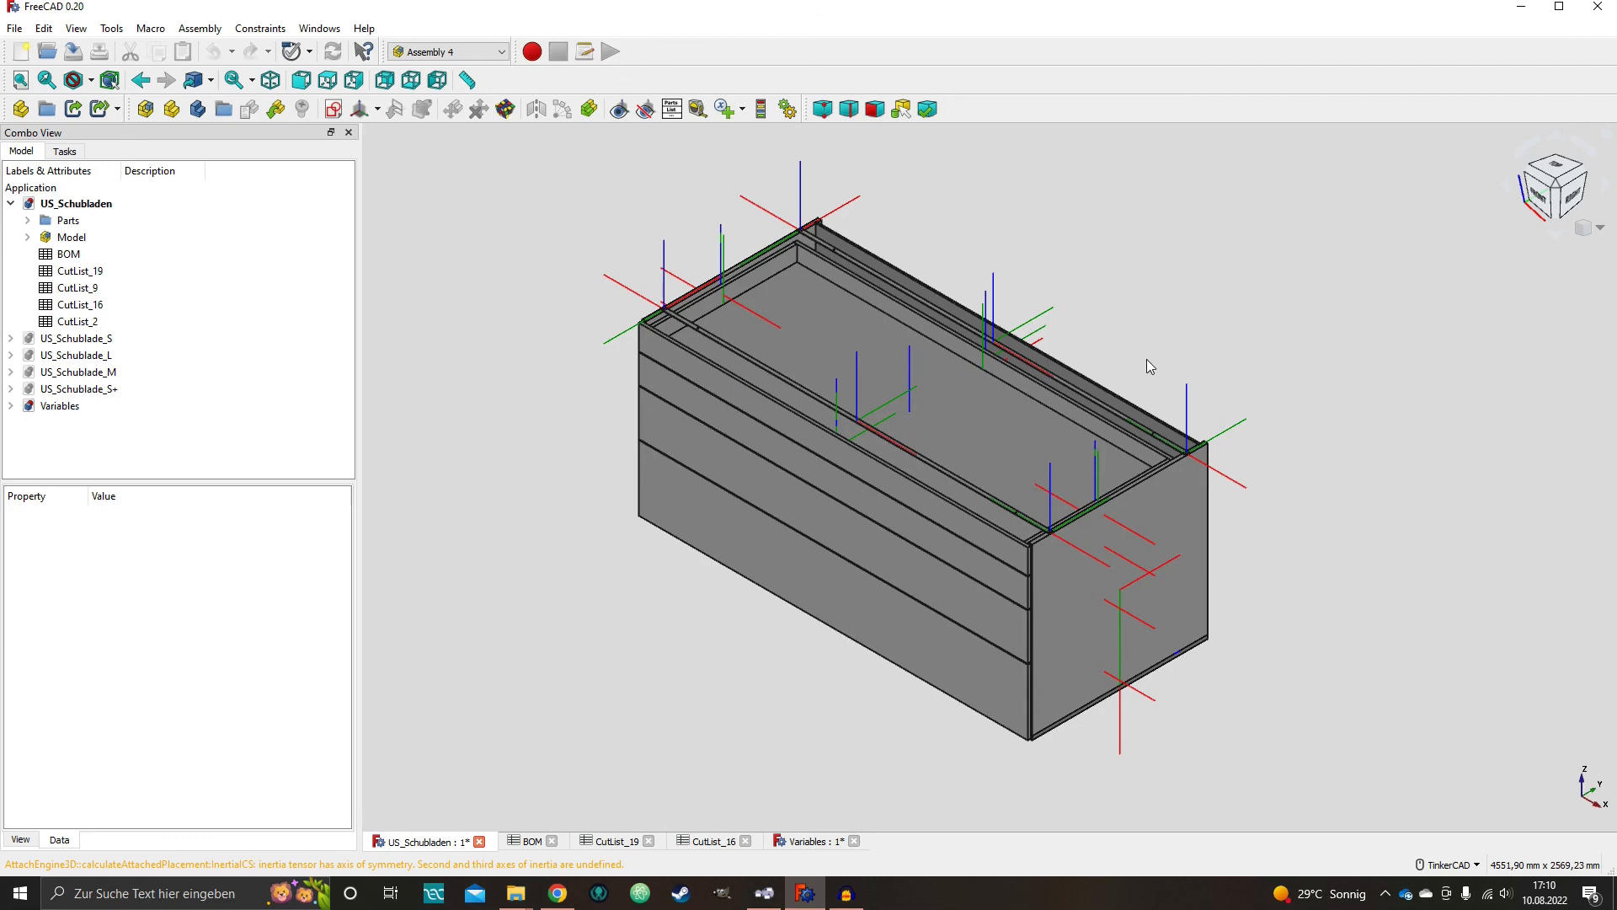
double_click(81, 260)
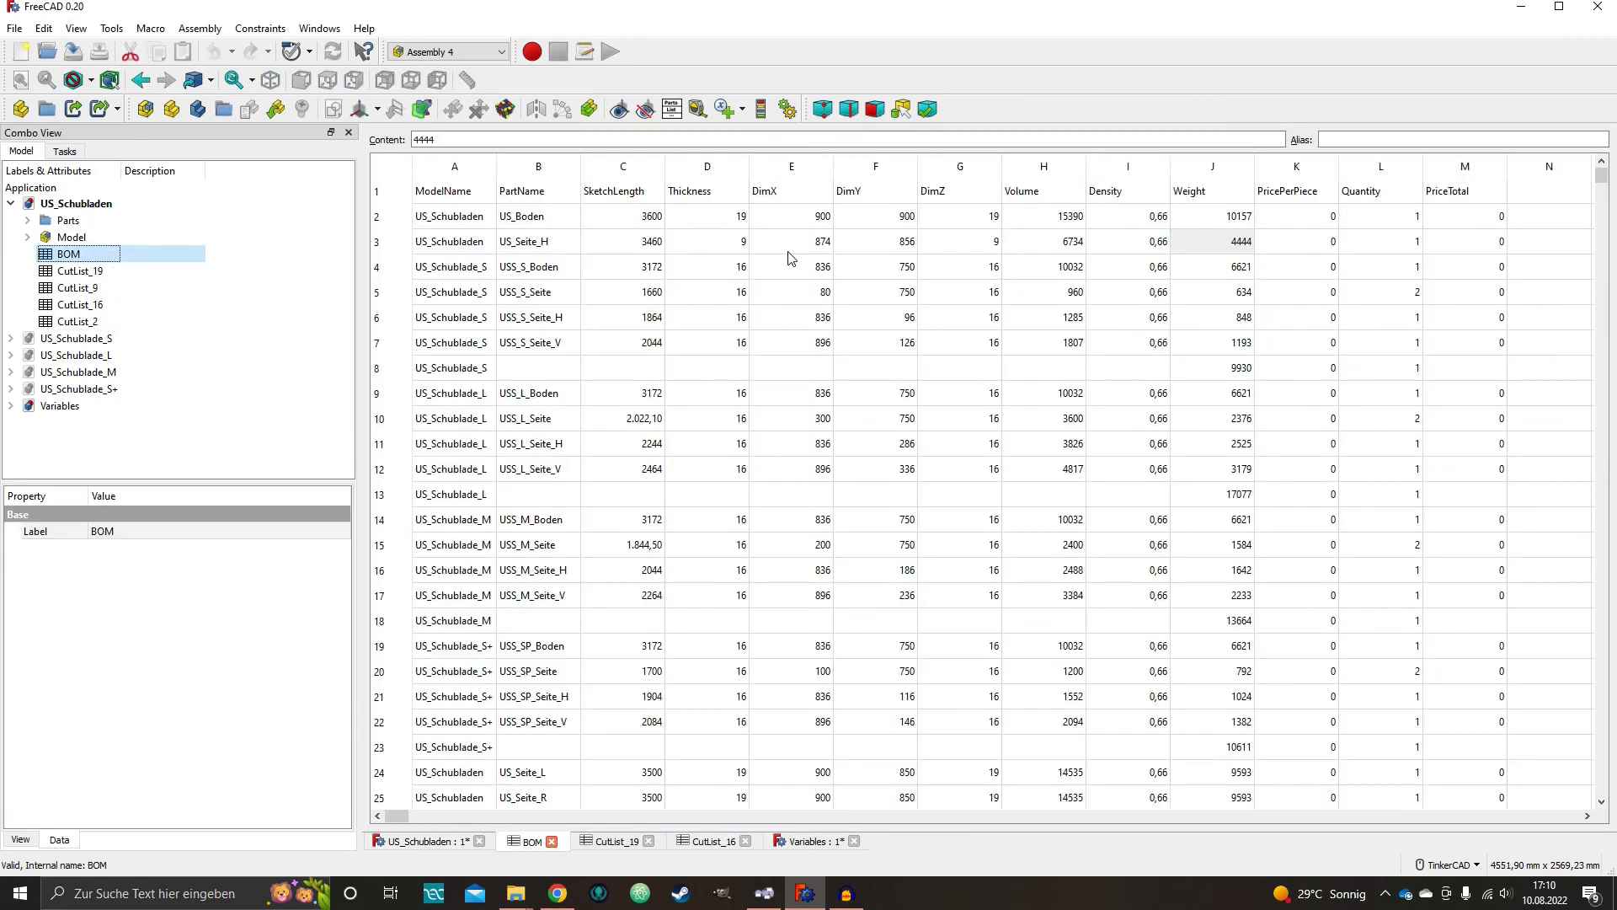
- Regenerate the BOM and cut lists for the US_Schubladen Model, with Dokumente as the folder for the cut-list files
double_click(84, 238)
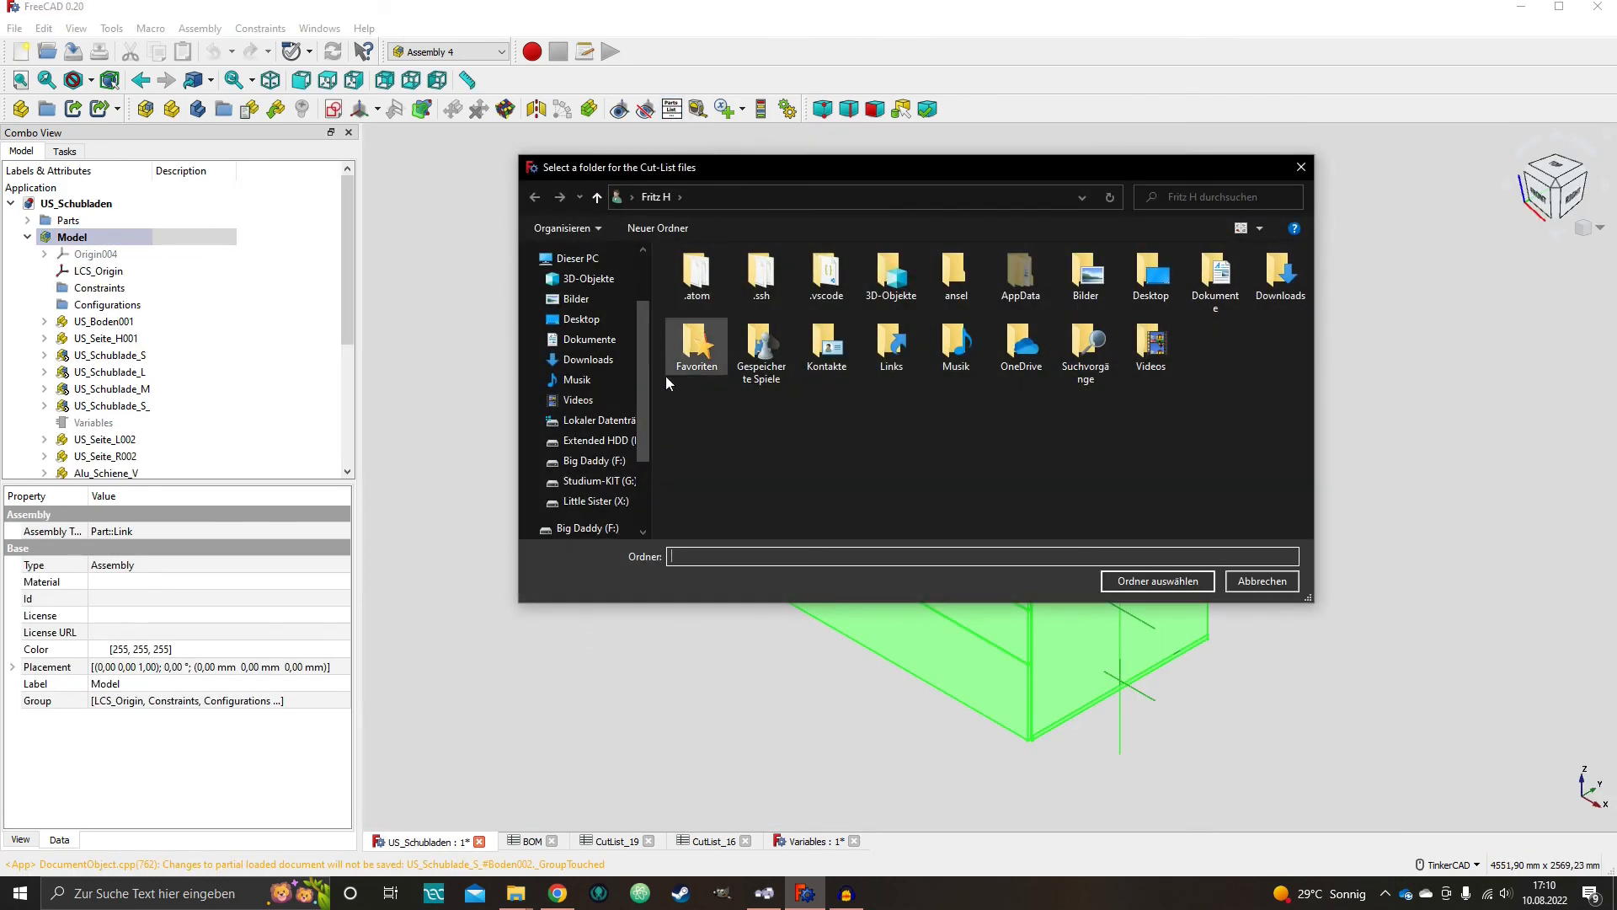
click(593, 339)
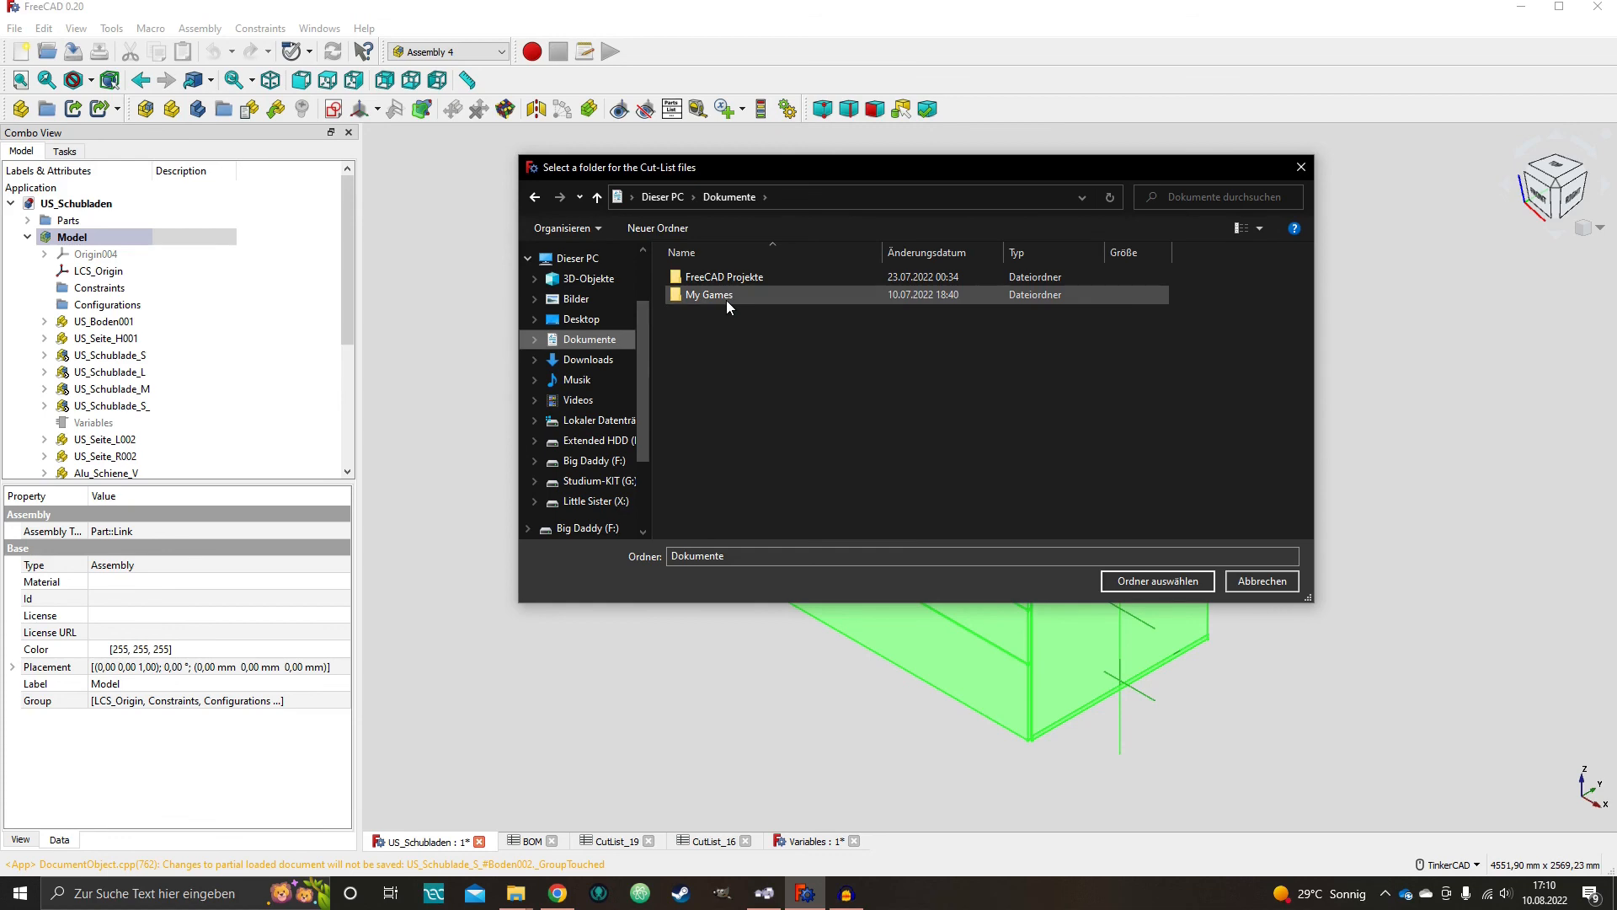
click(1156, 580)
click(835, 588)
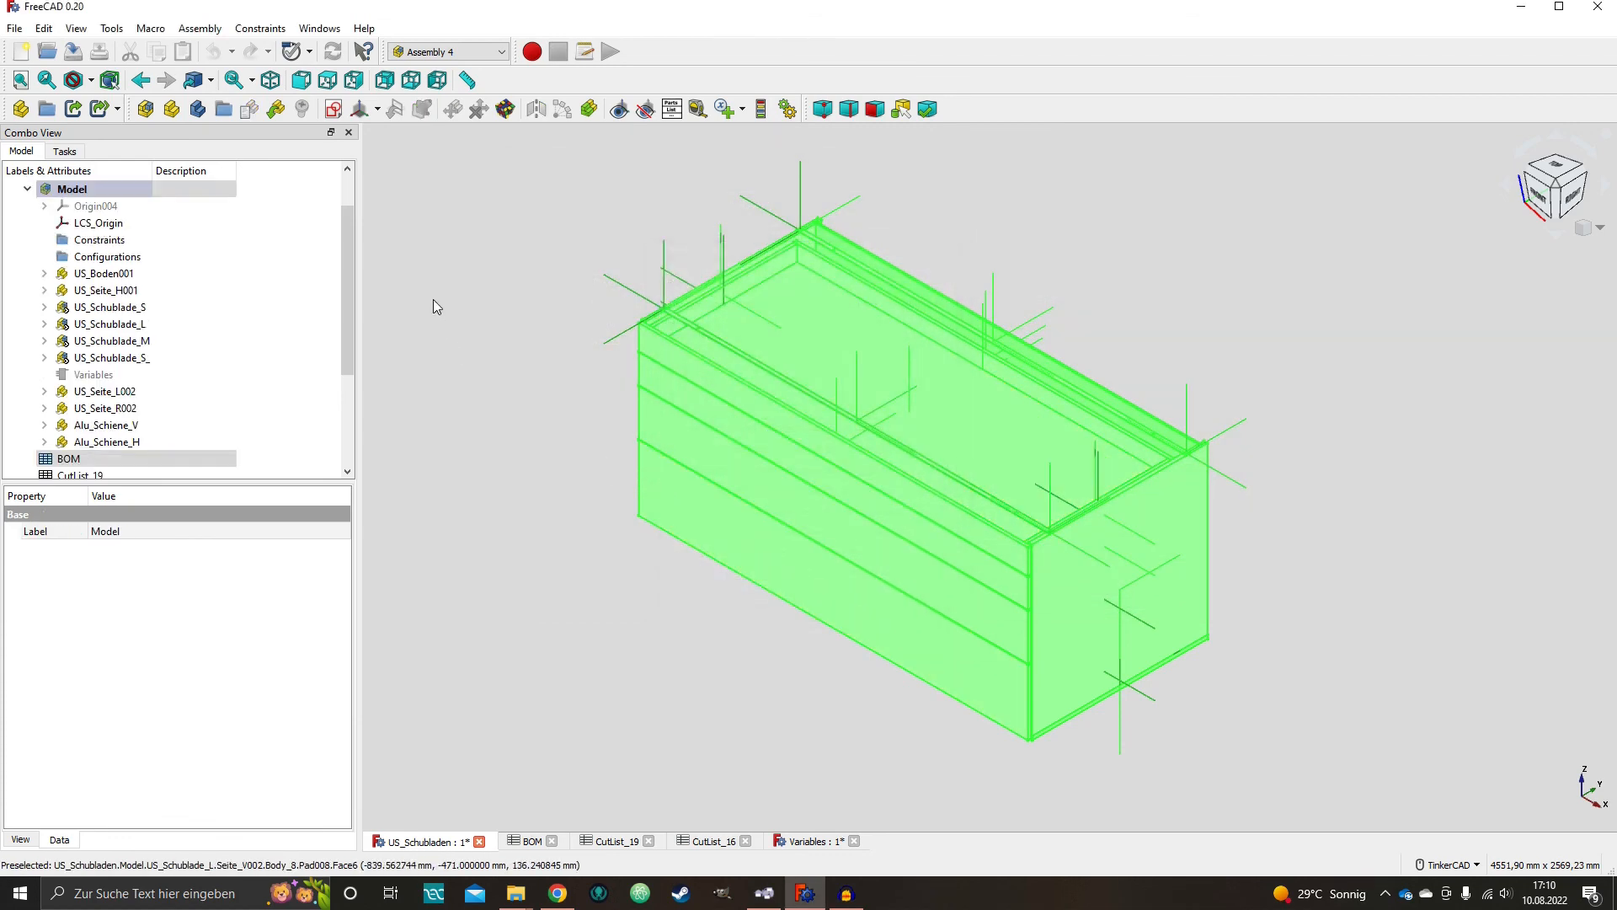
- Examine the DimX values of the first part rows in the regenerated BOM spreadsheet
click(25, 193)
double_click(69, 254)
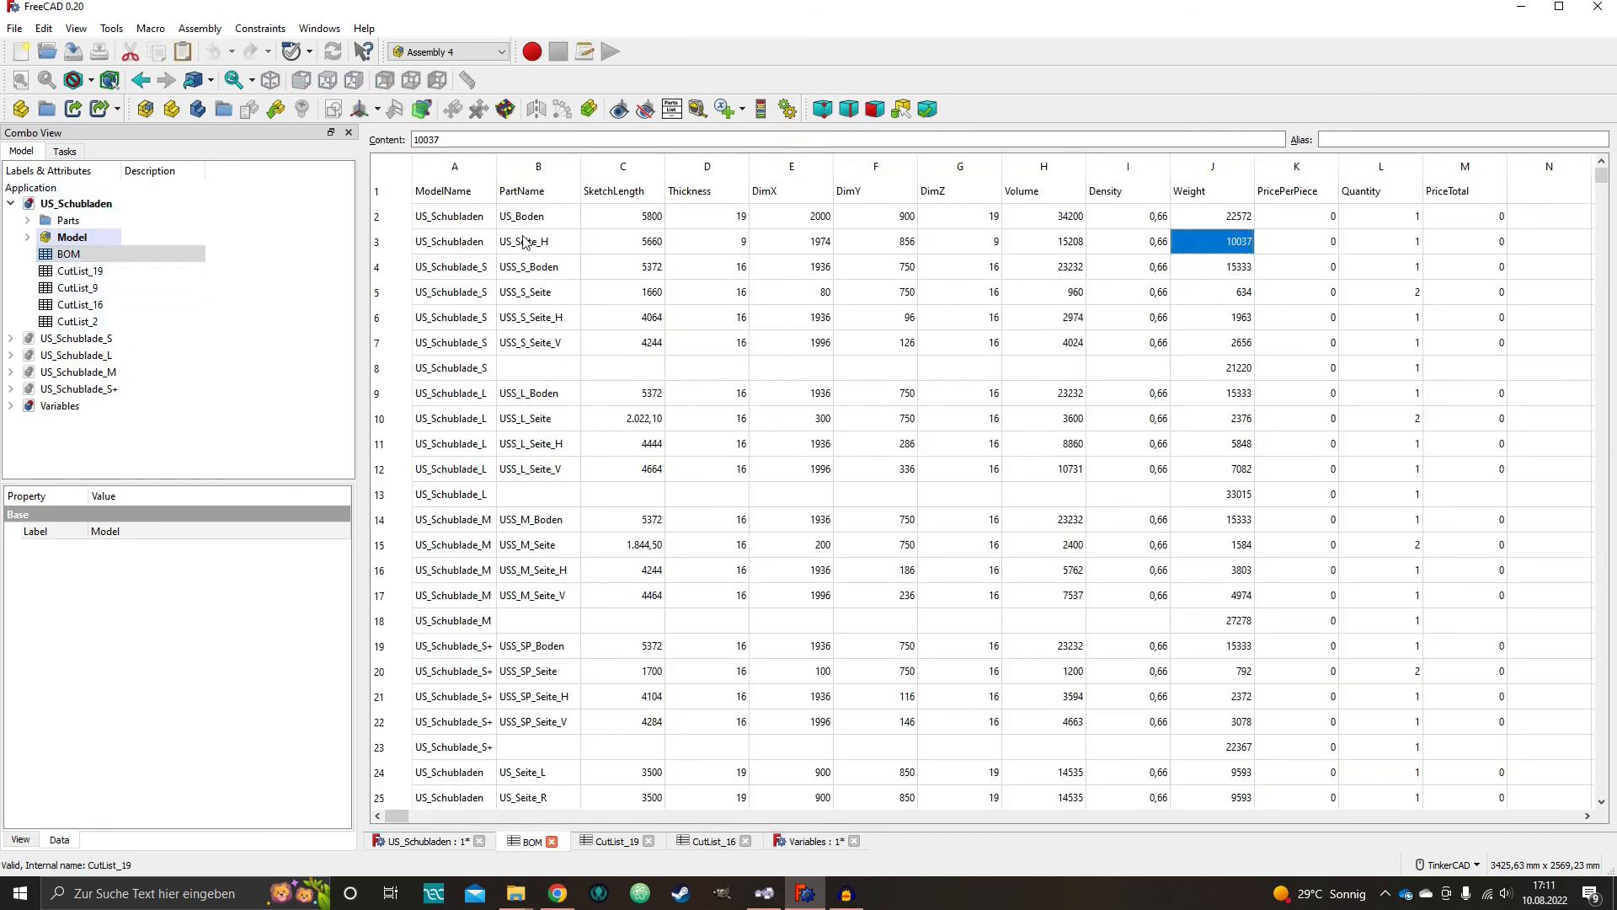
click(793, 219)
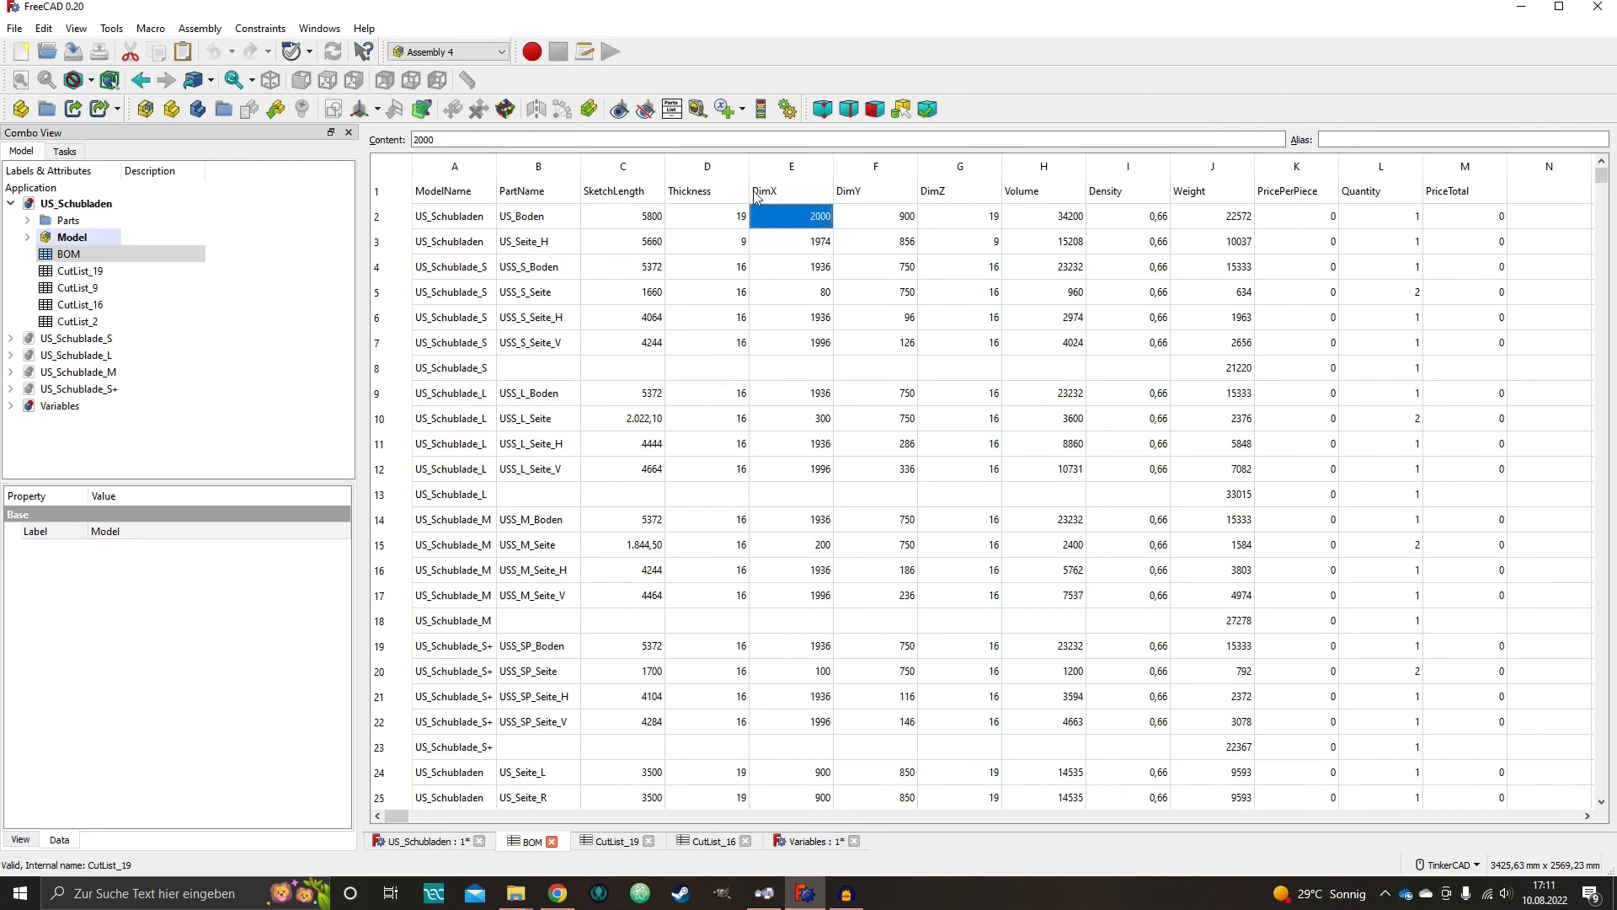
click(819, 269)
click(806, 221)
click(806, 246)
click(806, 269)
click(807, 243)
click(807, 216)
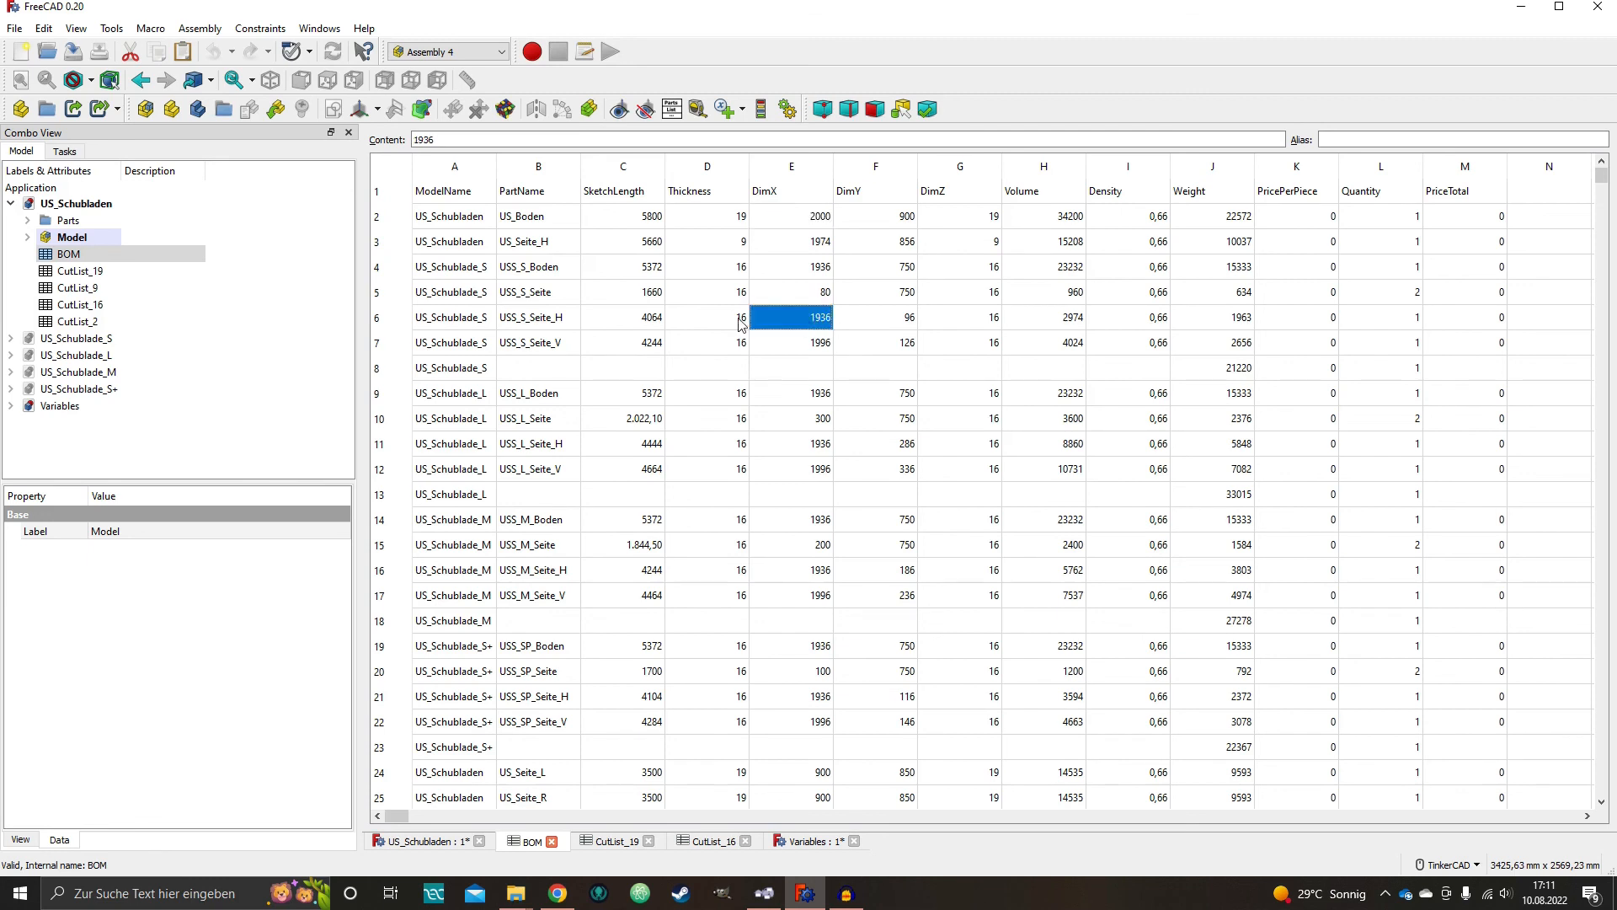
- Open the CutList_19 spreadsheet and check the length of US_Boden
double_click(95, 272)
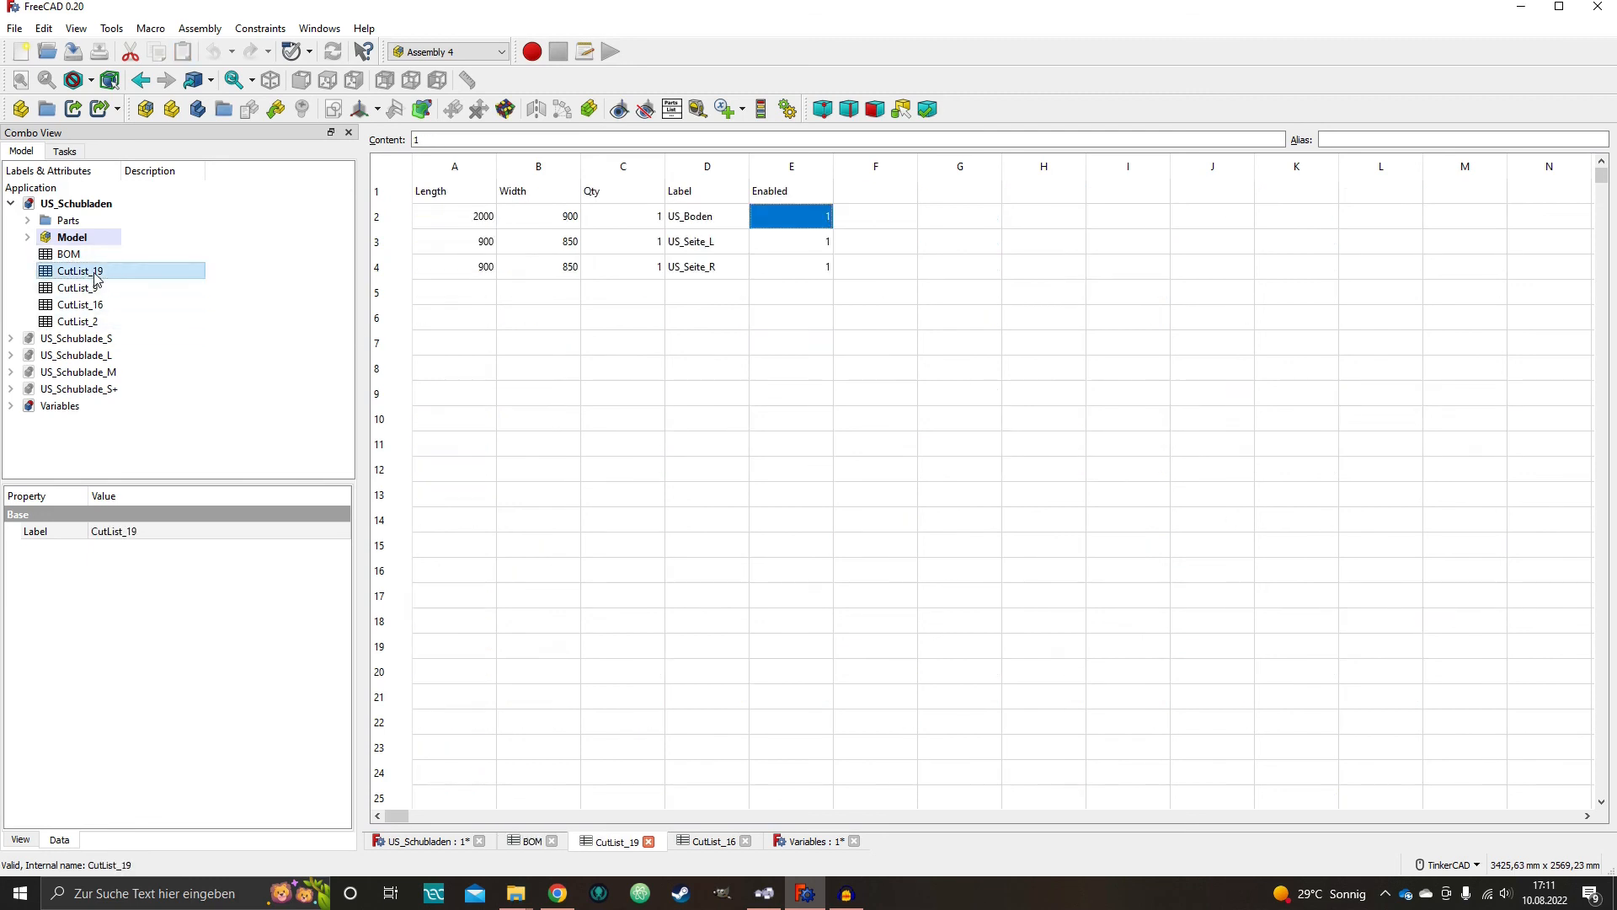
click(485, 217)
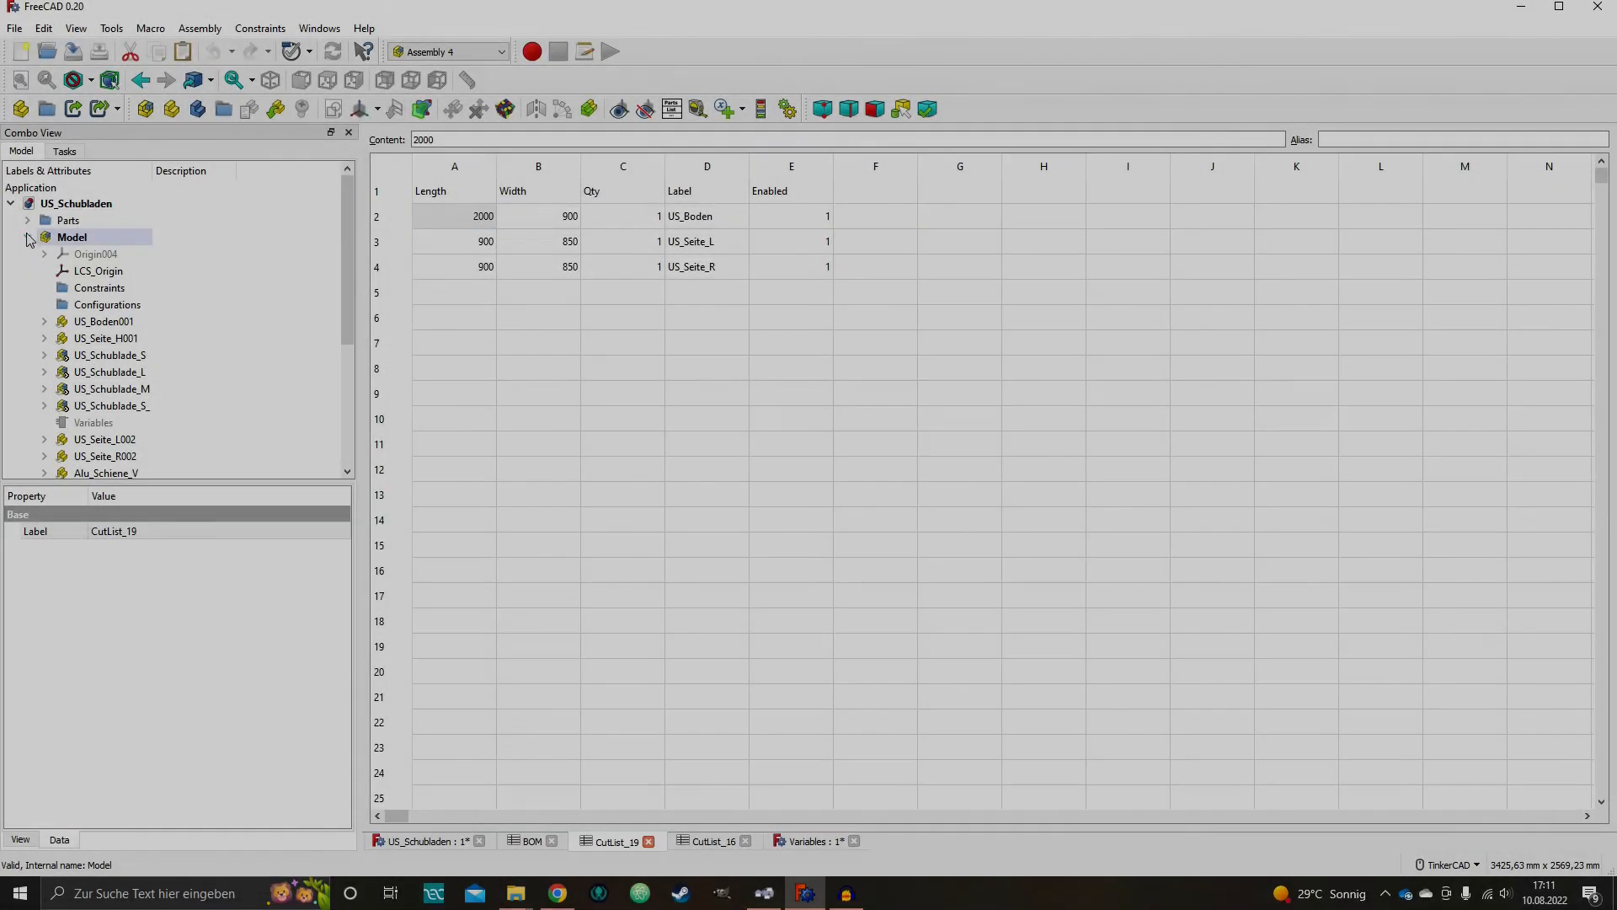
- Open Sketch003 under the pad of the US_Seite_H001 part in the Model assembly
scroll(118, 312, down, 1)
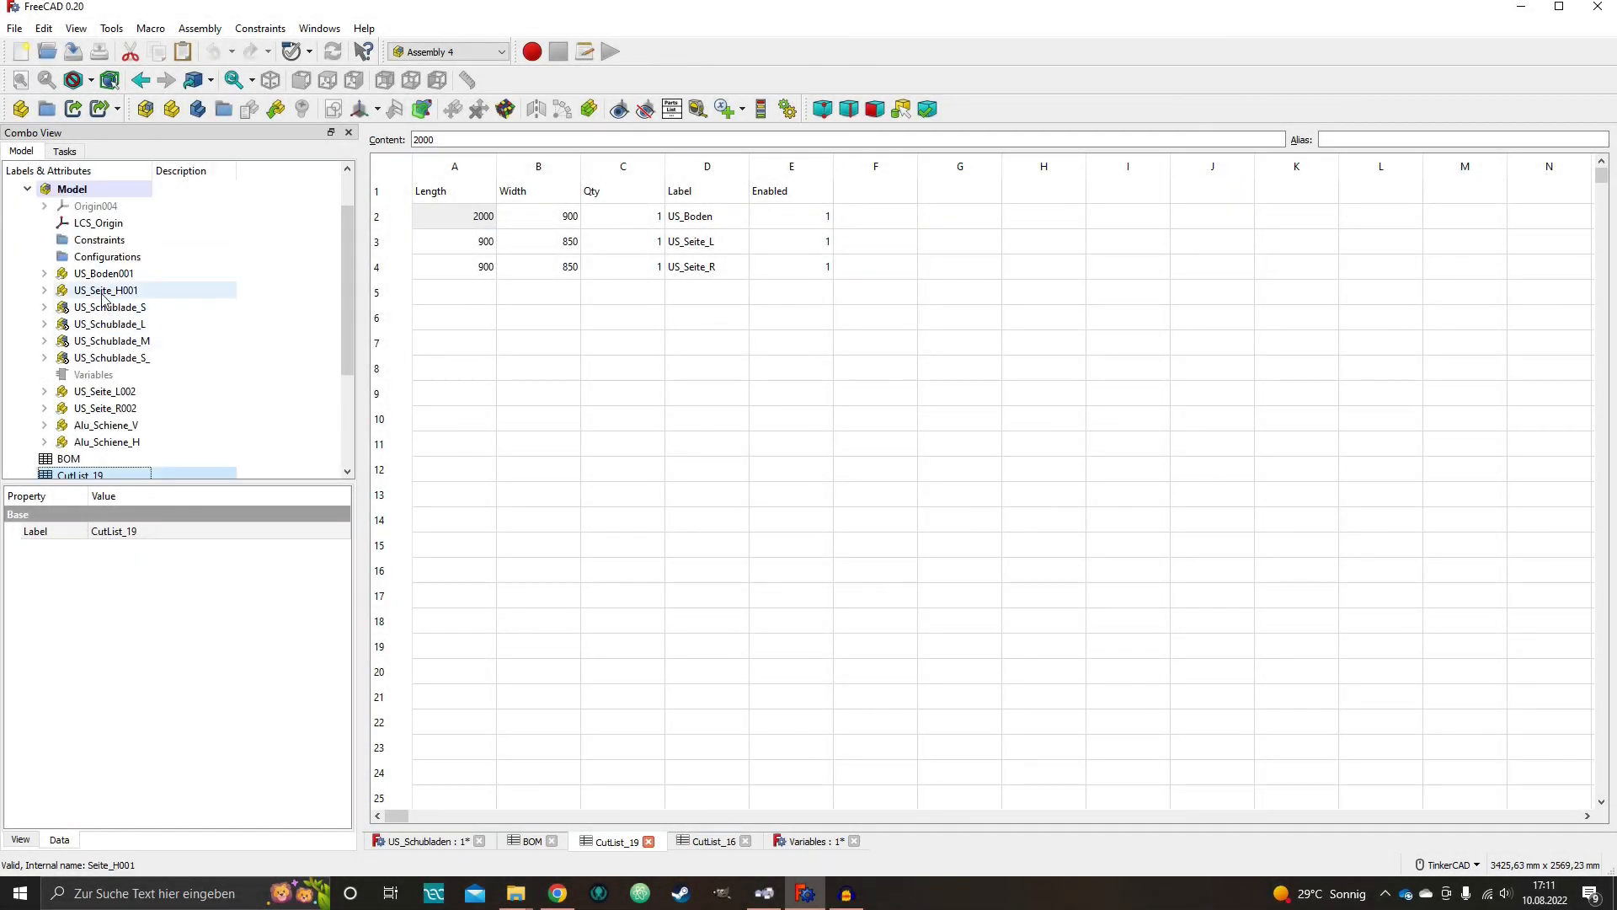
click(101, 292)
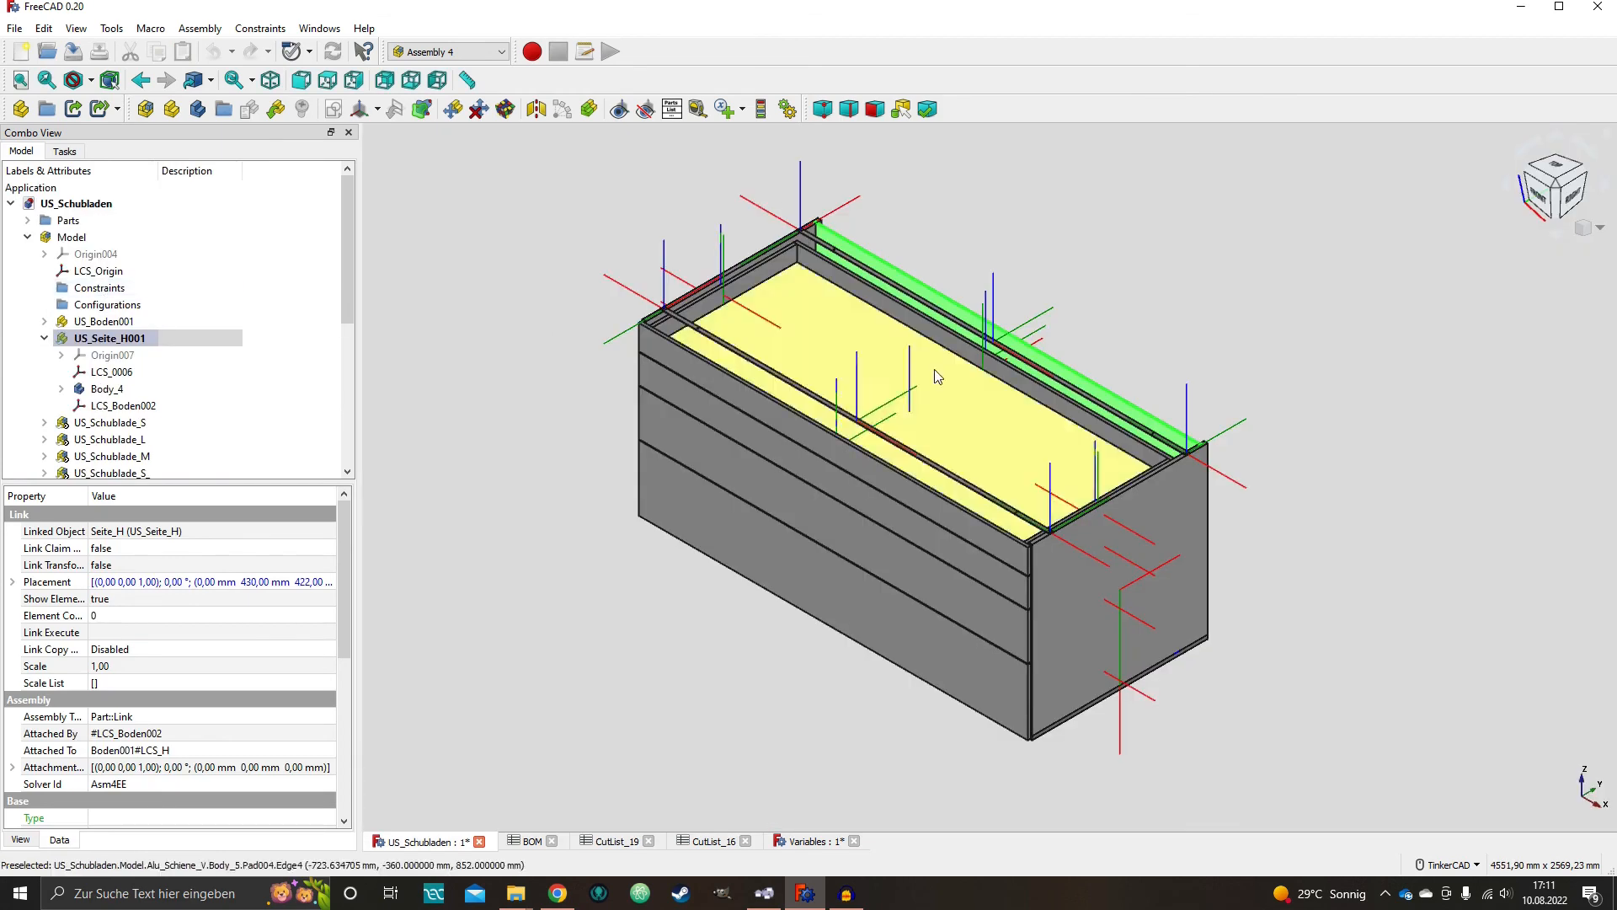
click(61, 389)
click(77, 439)
scroll(171, 452, down, 1)
click(146, 411)
double_click(146, 410)
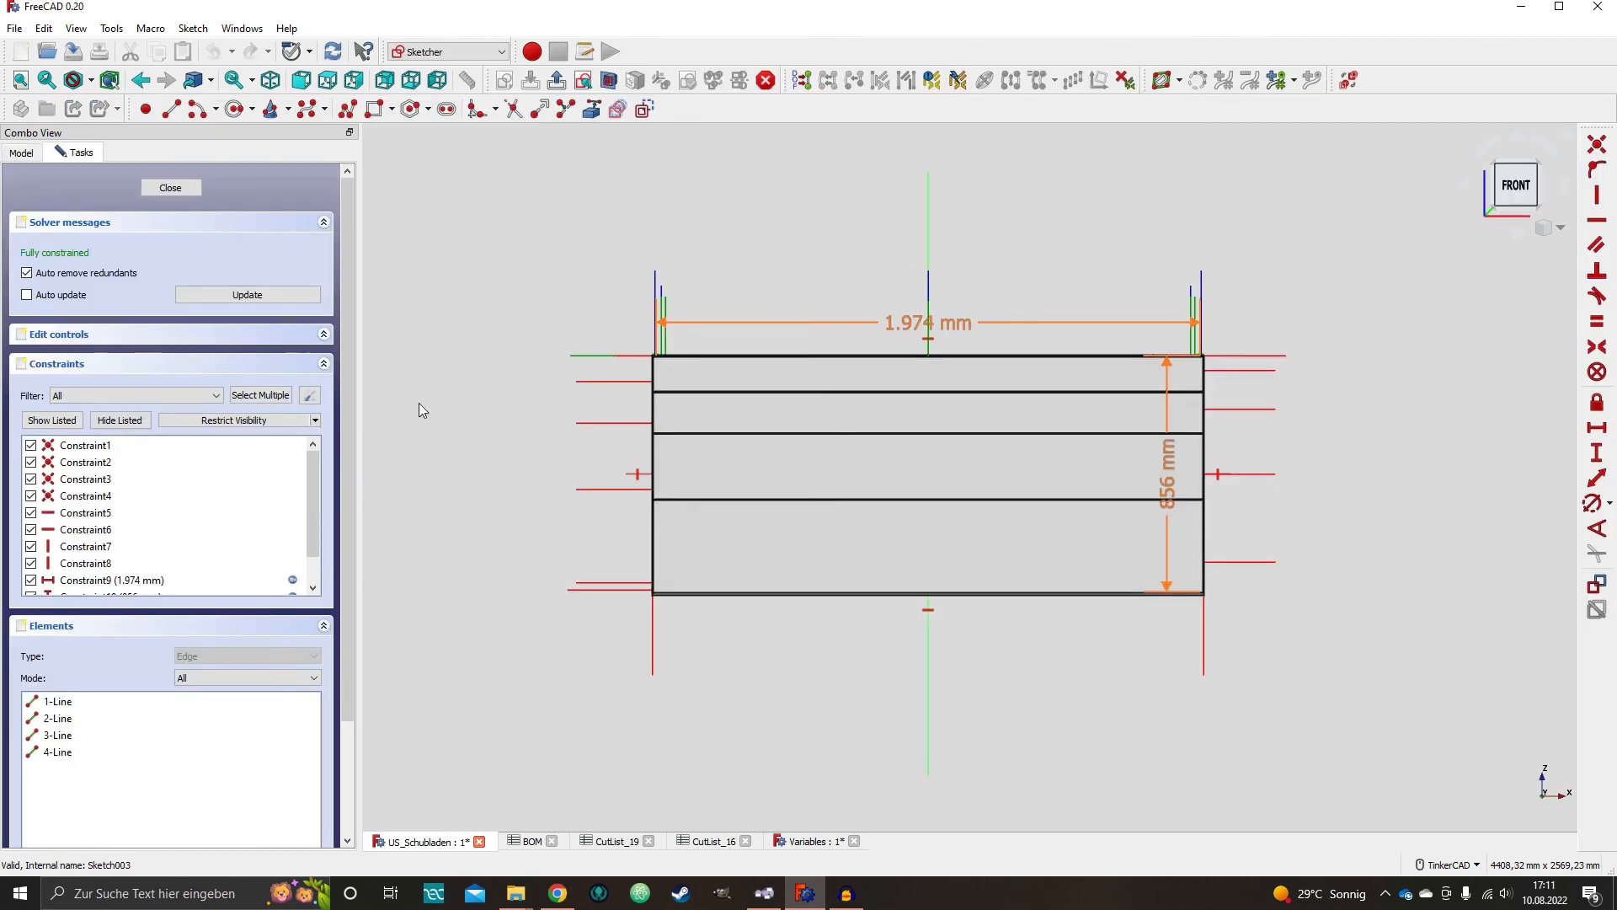
- Inspect the formula driving the sketch's horizontal length constraint, and close the editors without changing it
double_click(908, 326)
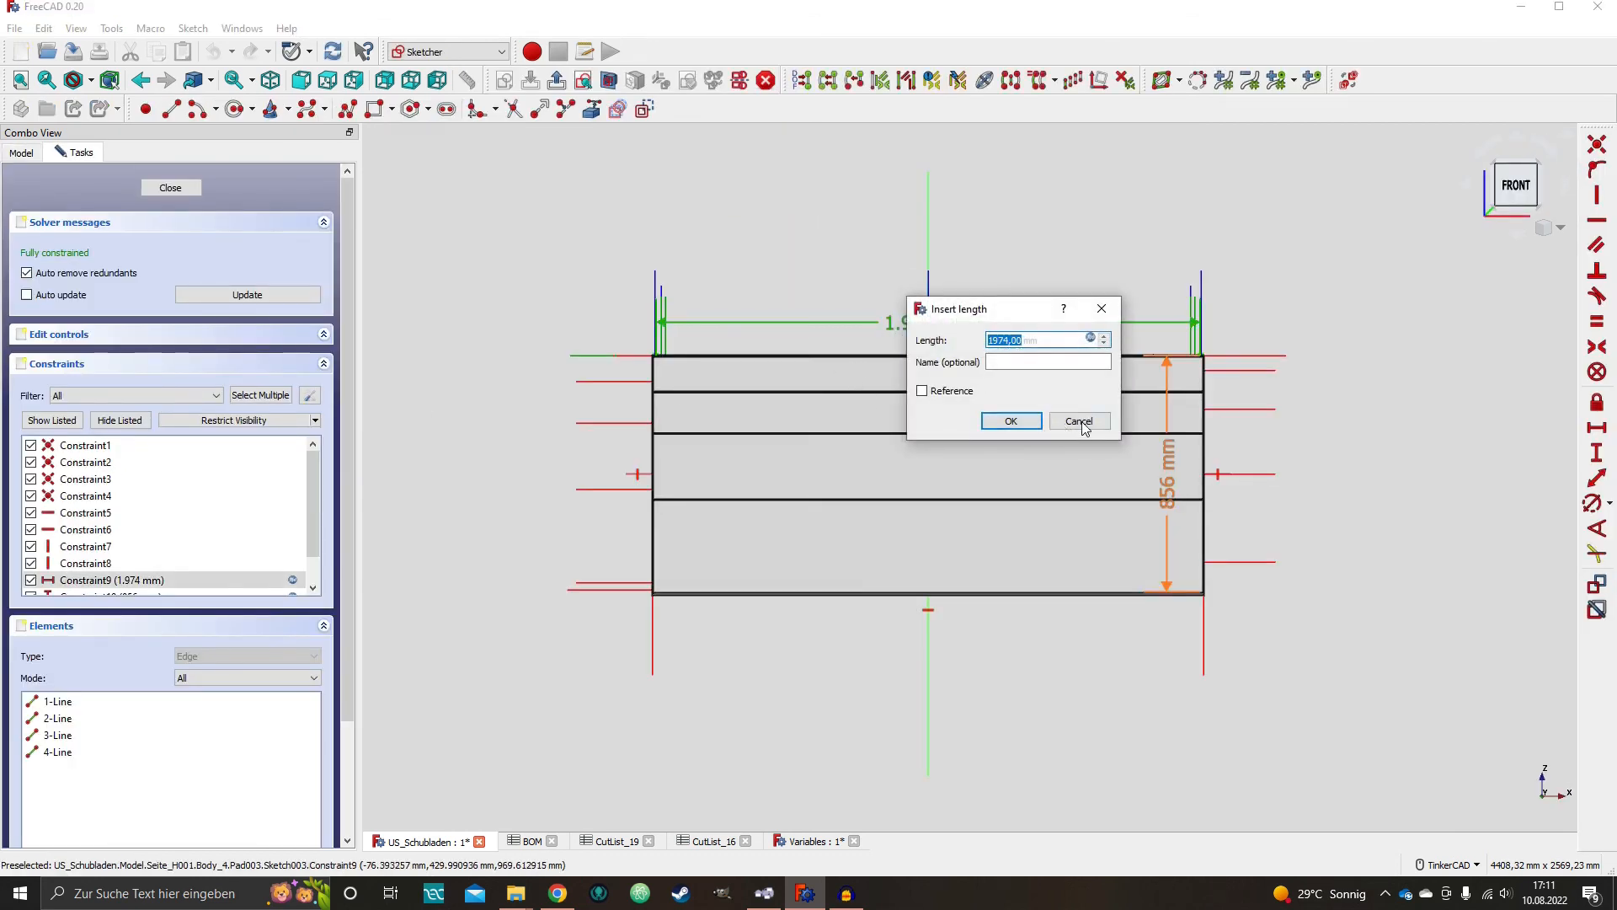
click(1090, 337)
click(1202, 367)
drag(1195, 368, 971, 377)
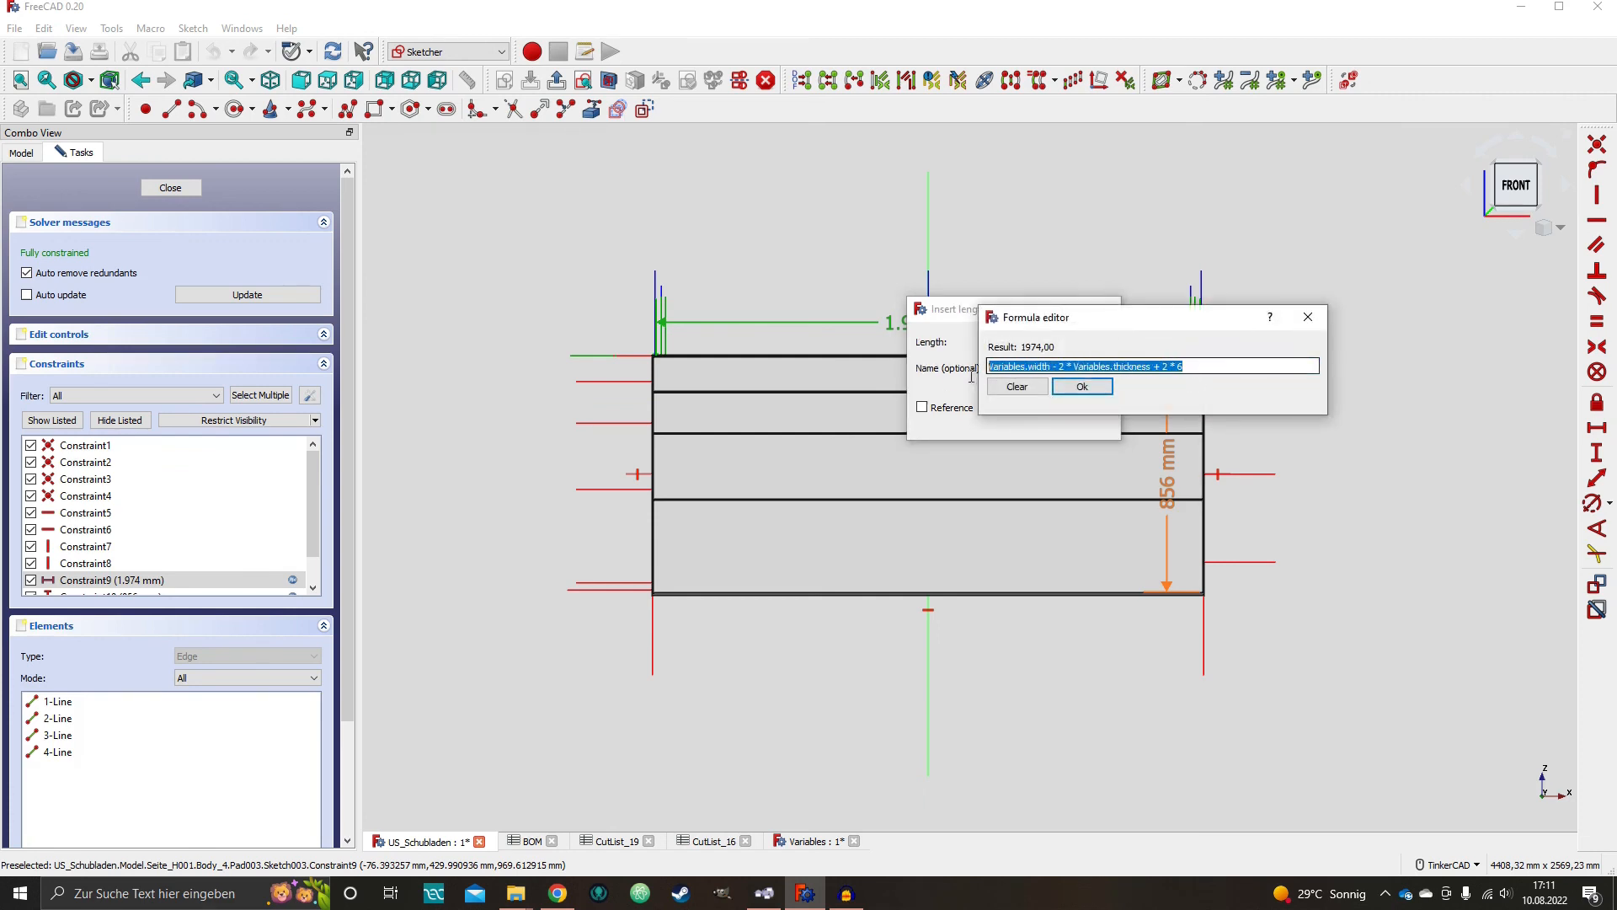
click(1194, 368)
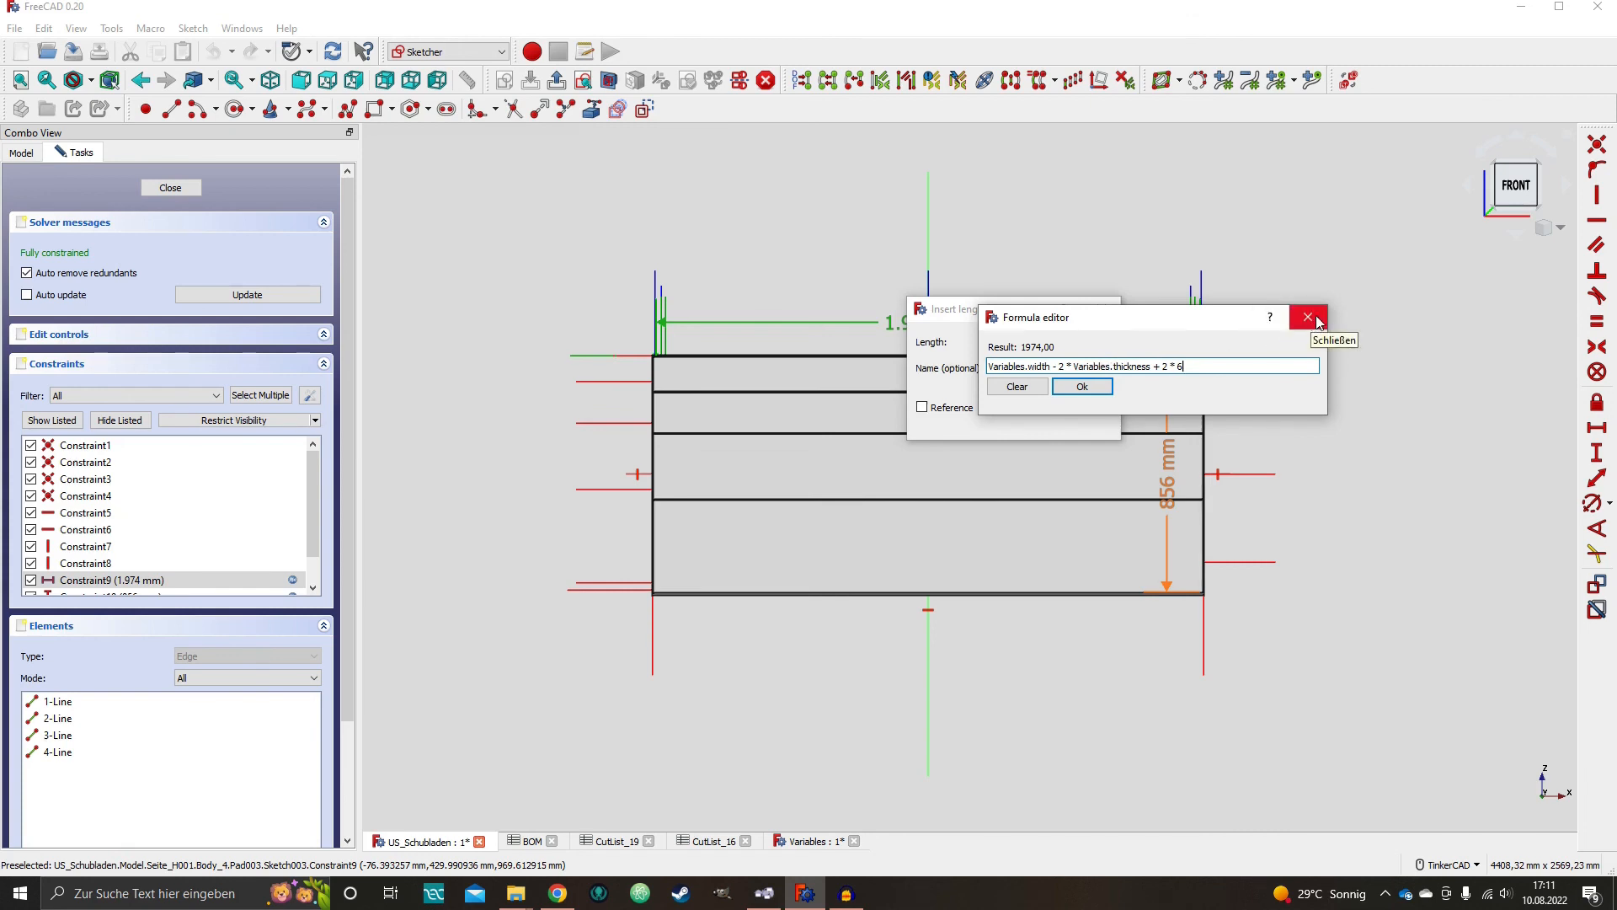
click(1319, 325)
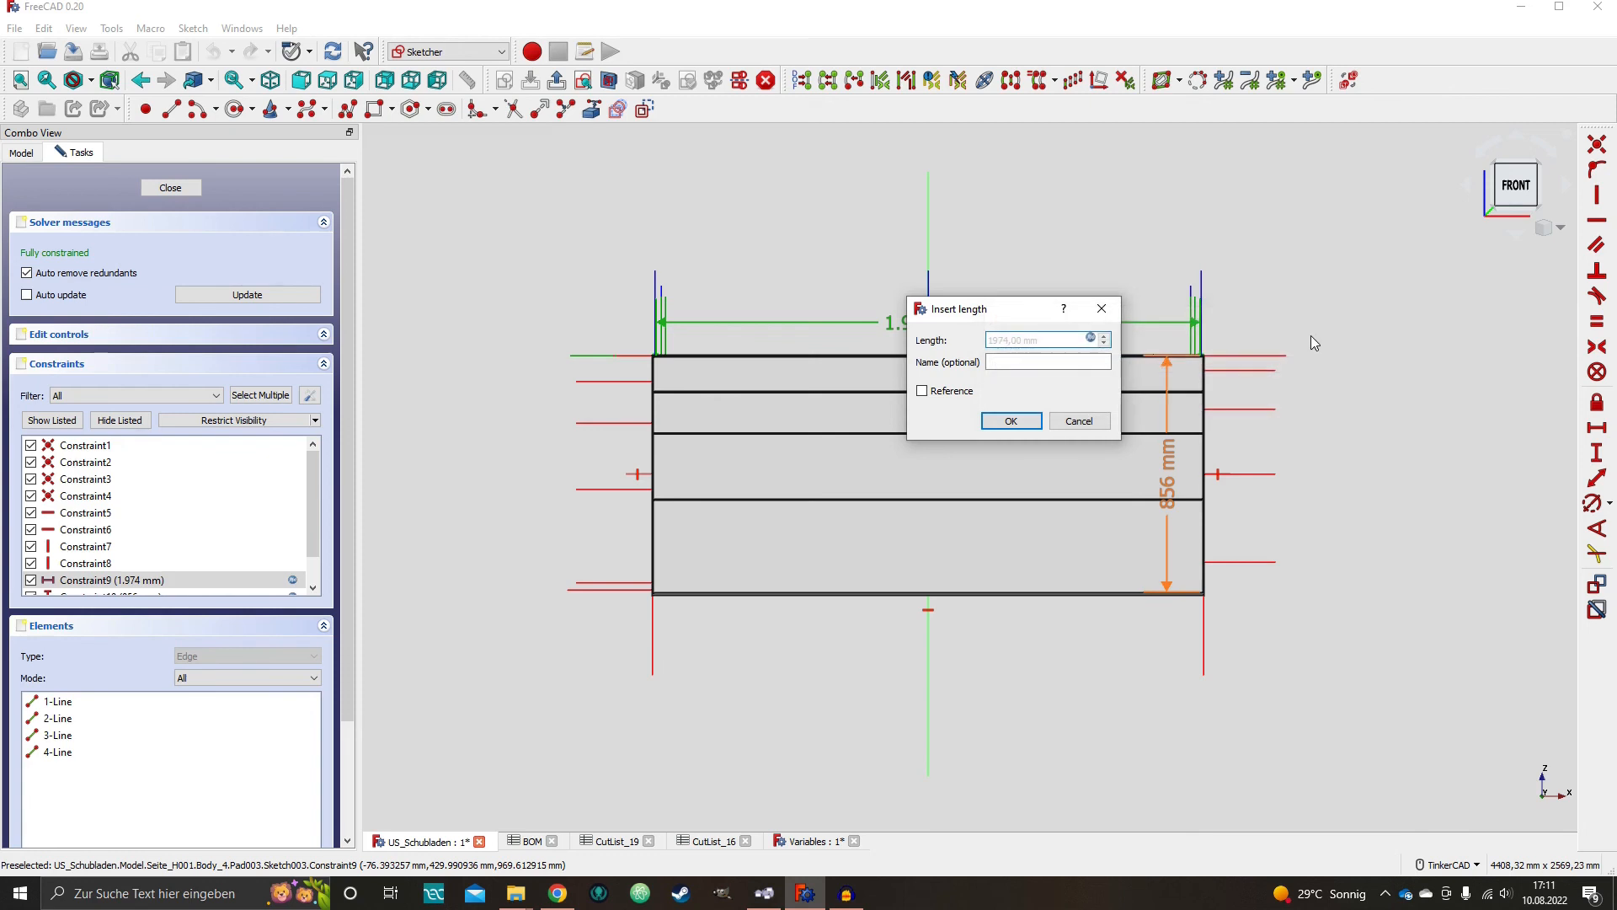
click(1102, 309)
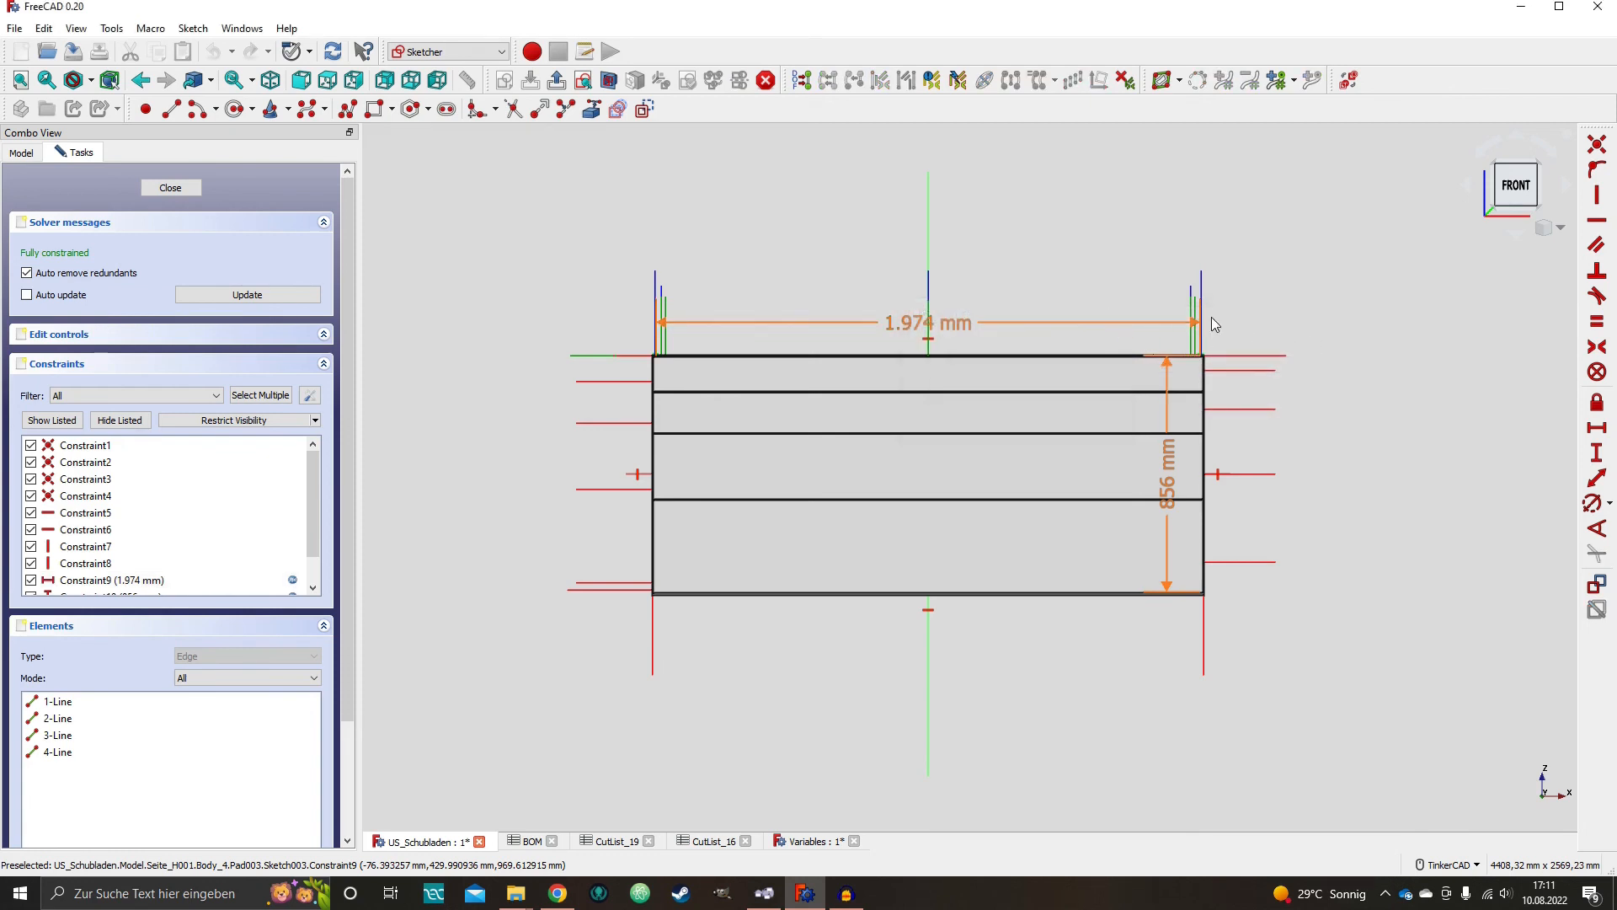
- Return to the BOM spreadsheet and compare the US_Seite_H row's dimensions with the sketch
click(21, 152)
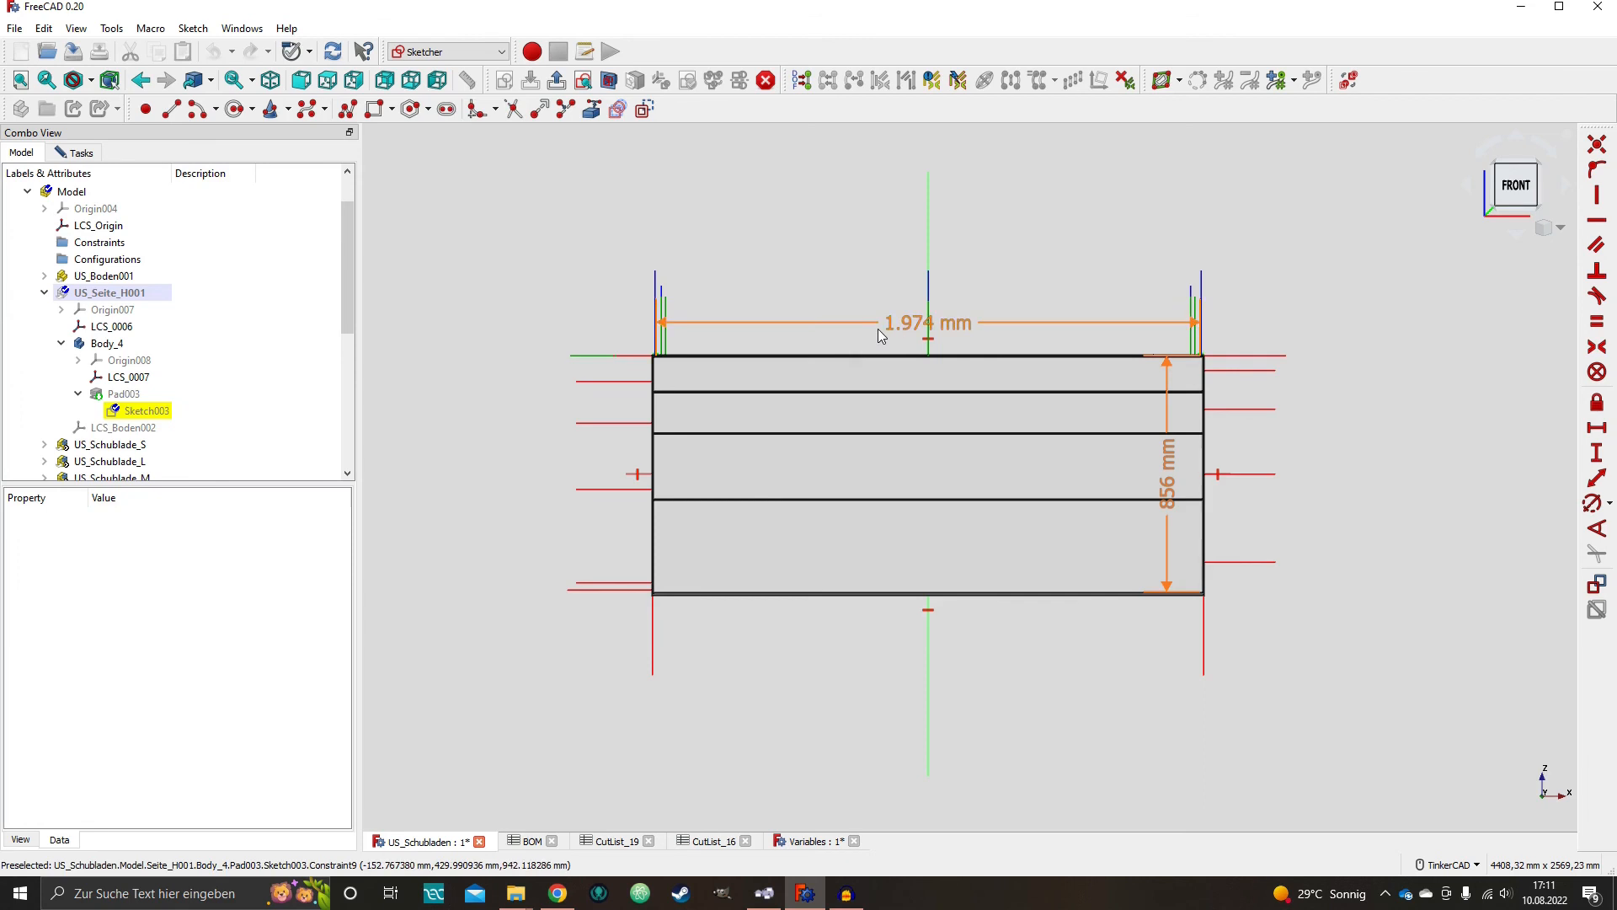
click(44, 292)
click(28, 191)
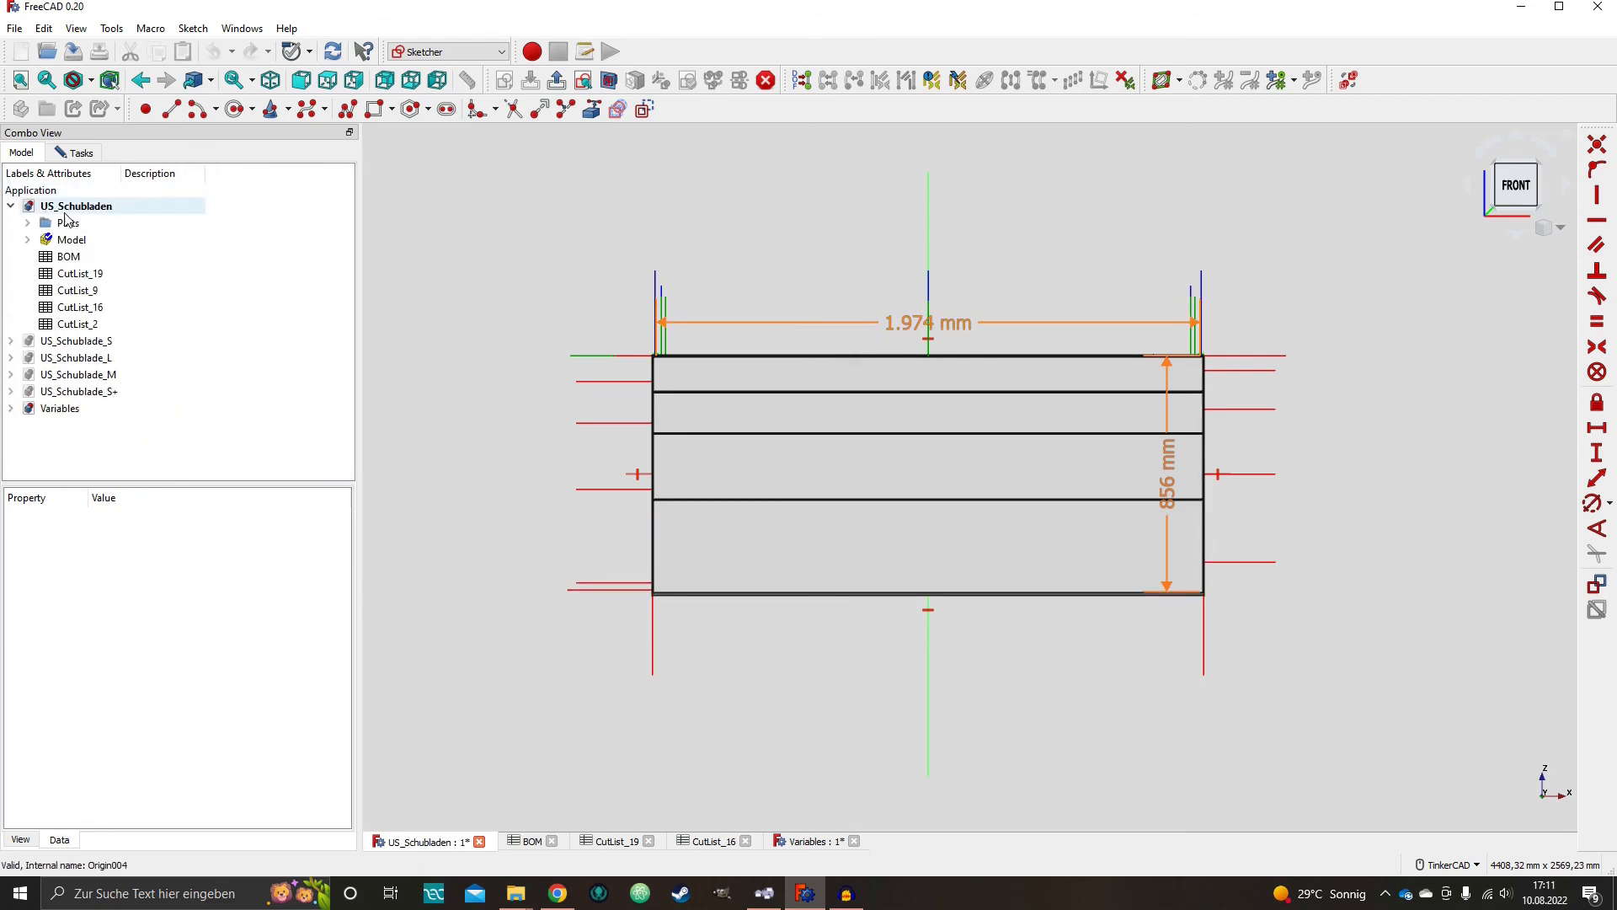
click(69, 256)
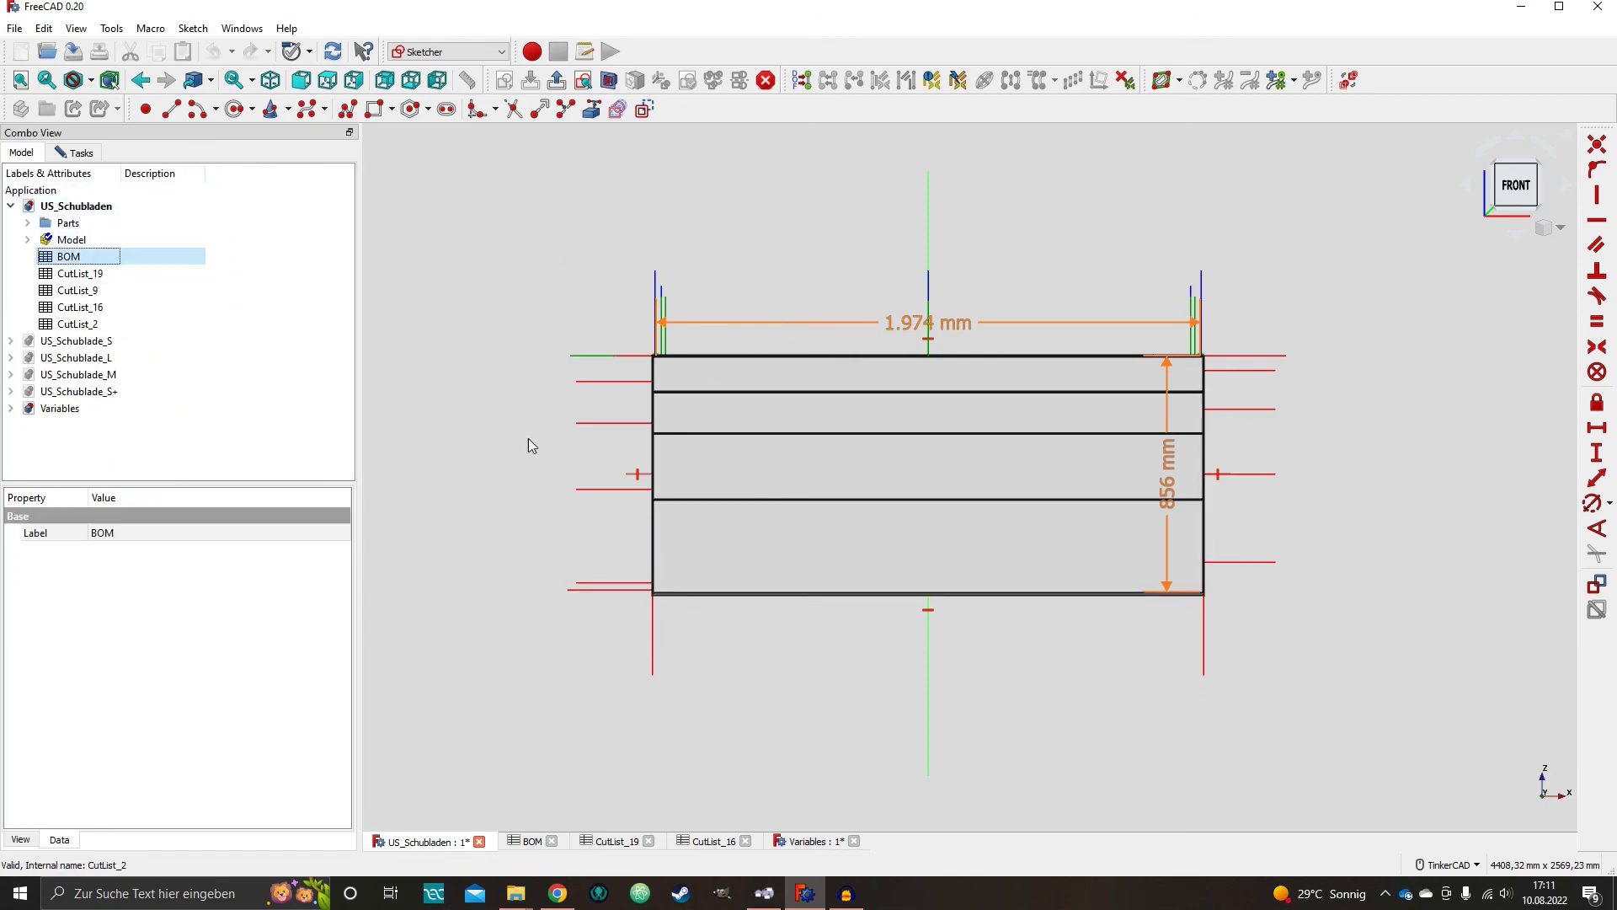
double_click(82, 259)
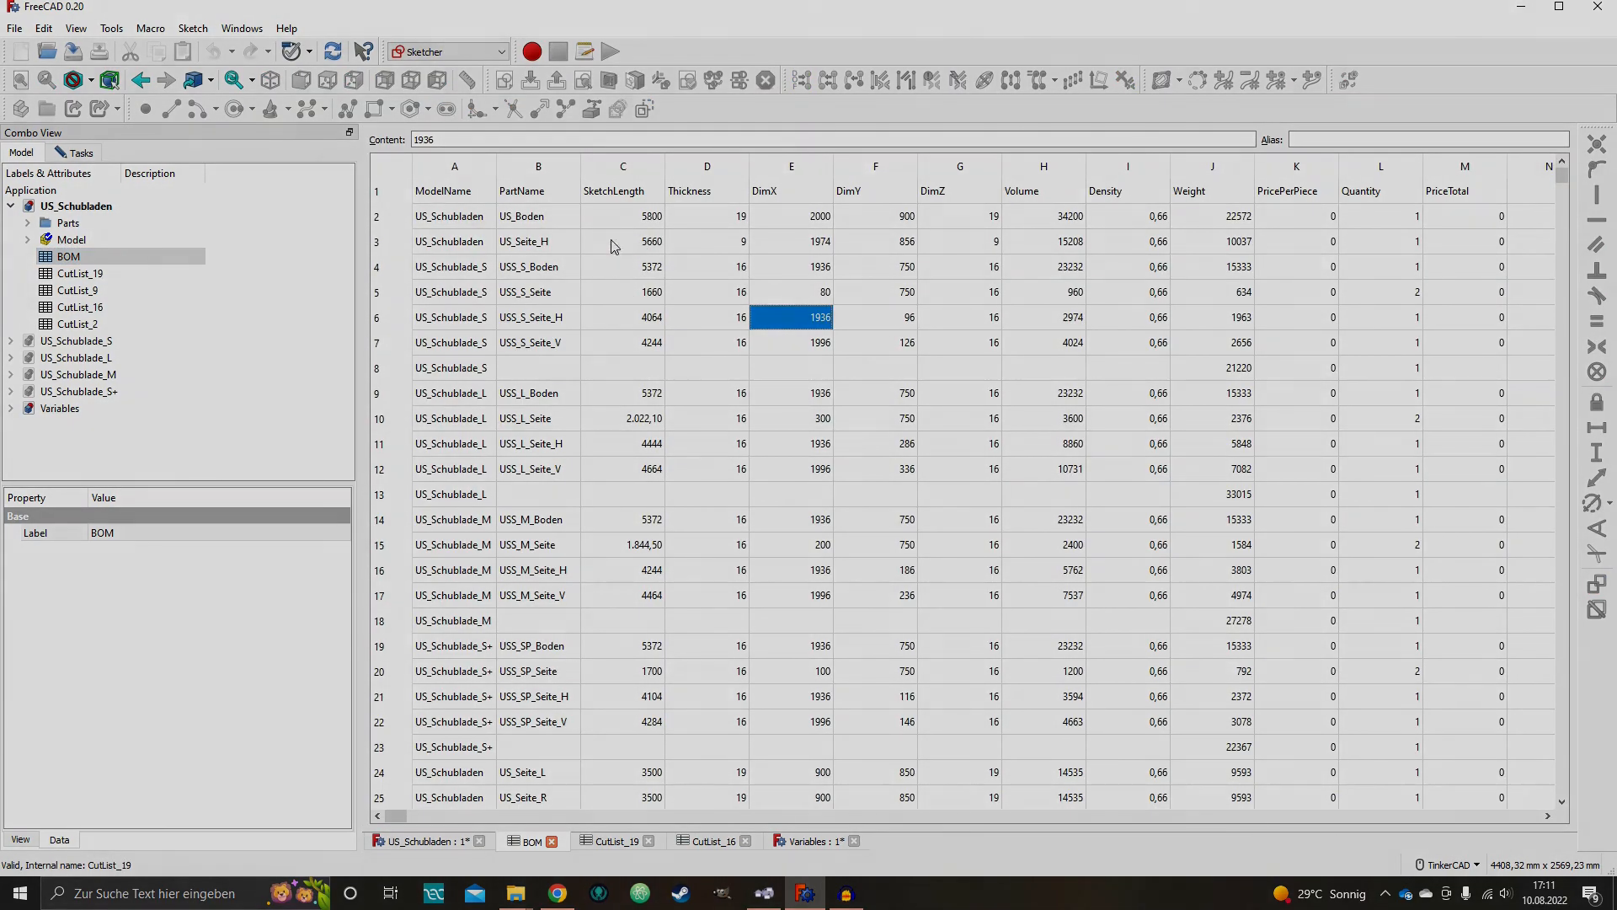
drag(451, 242, 893, 243)
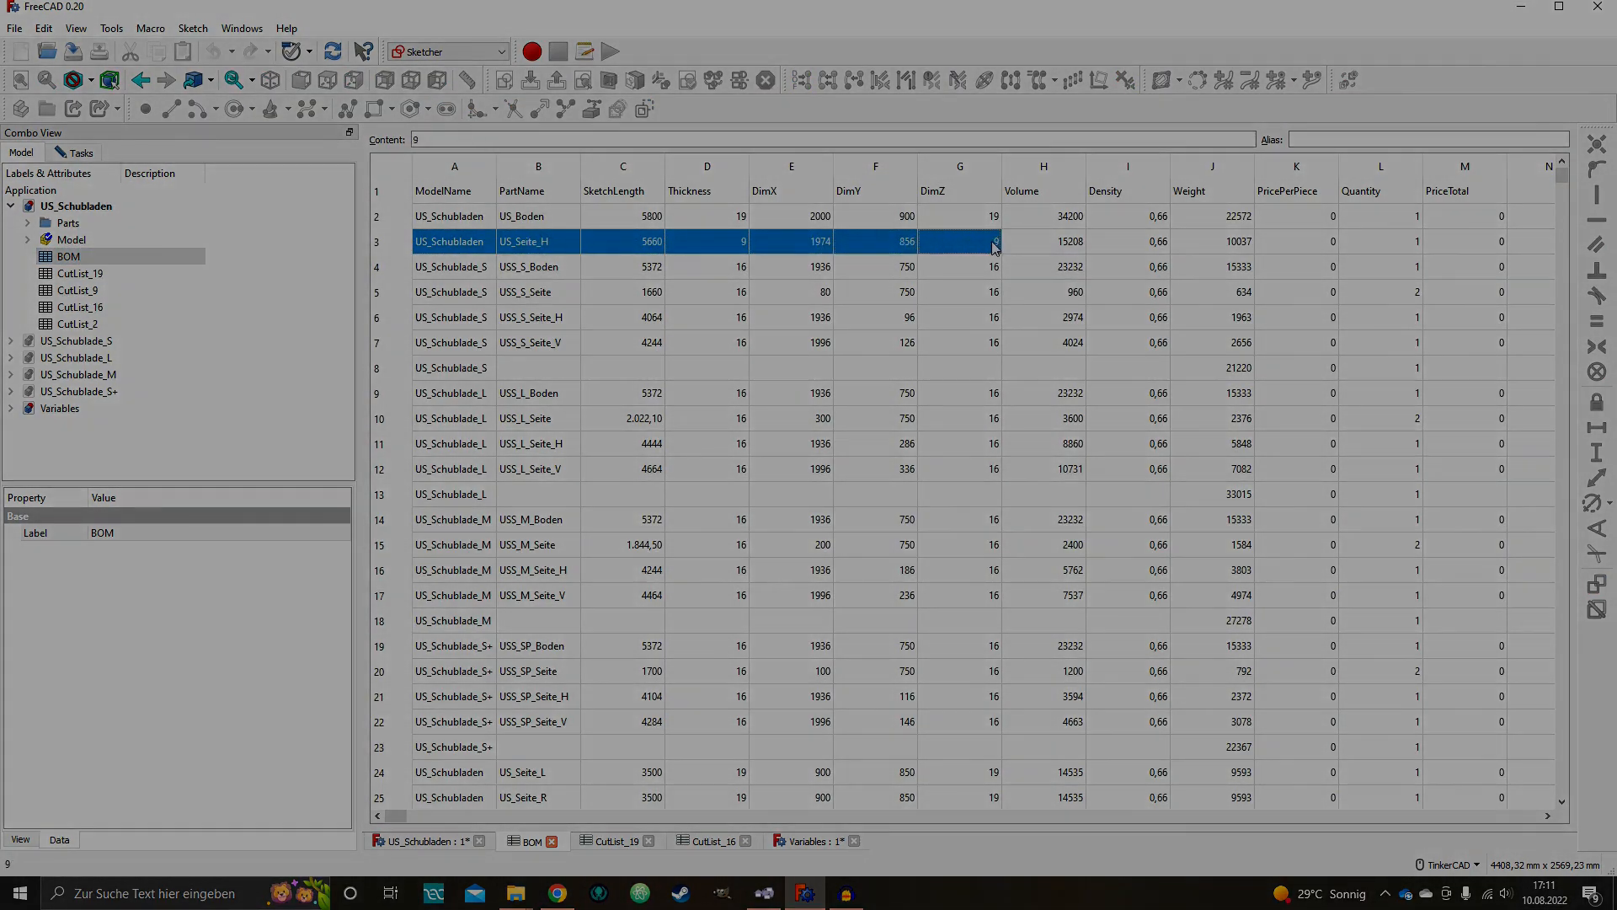
key(Left)
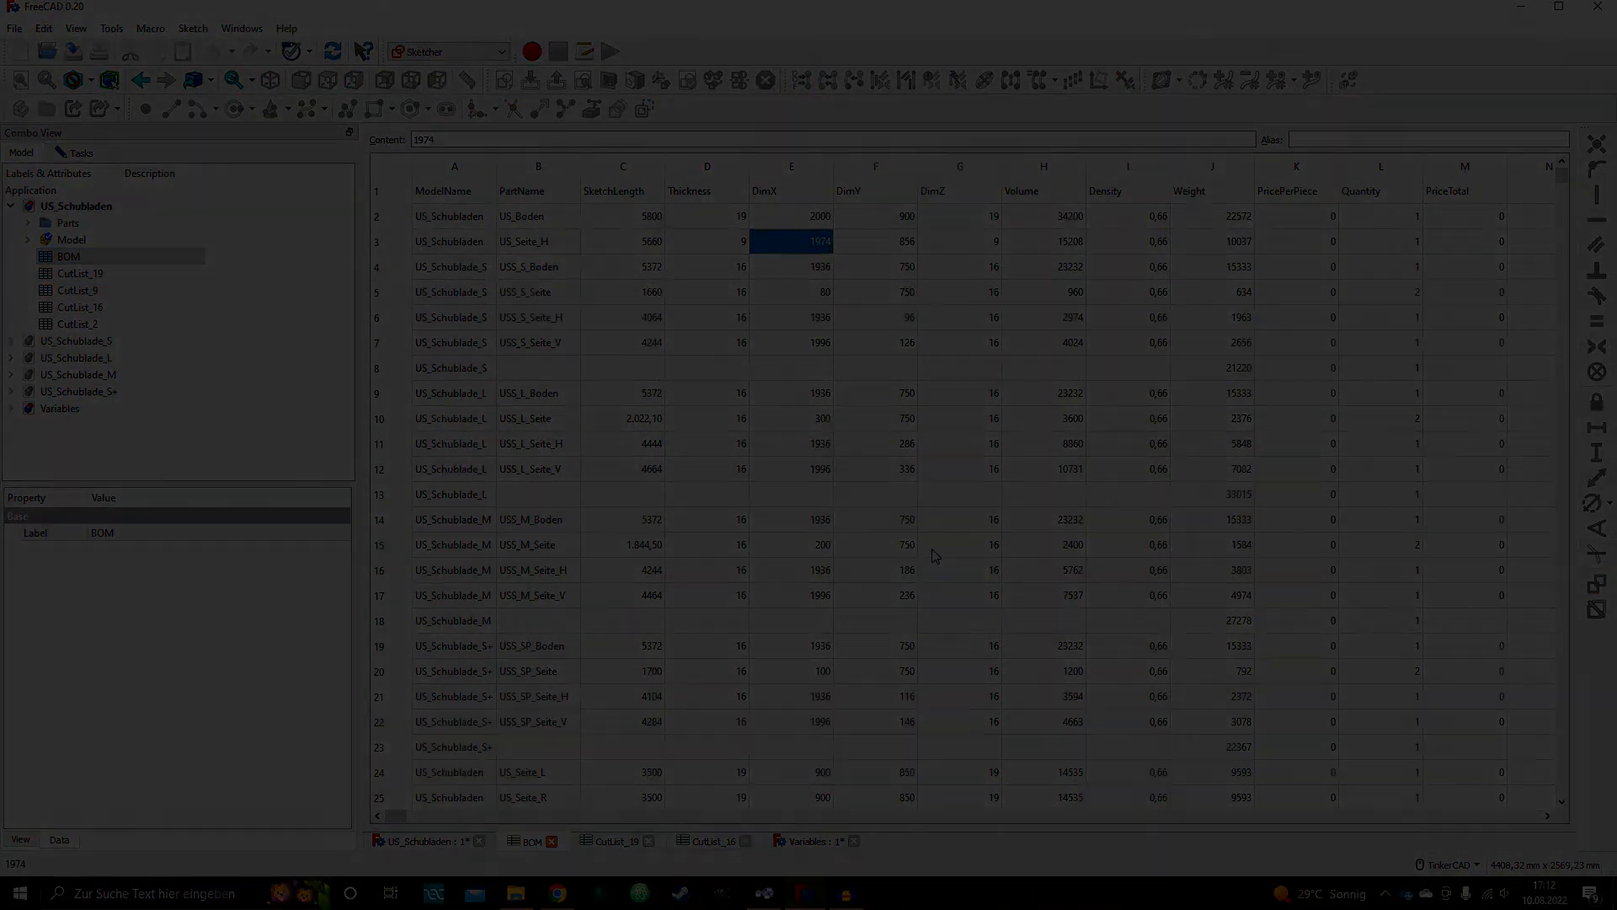